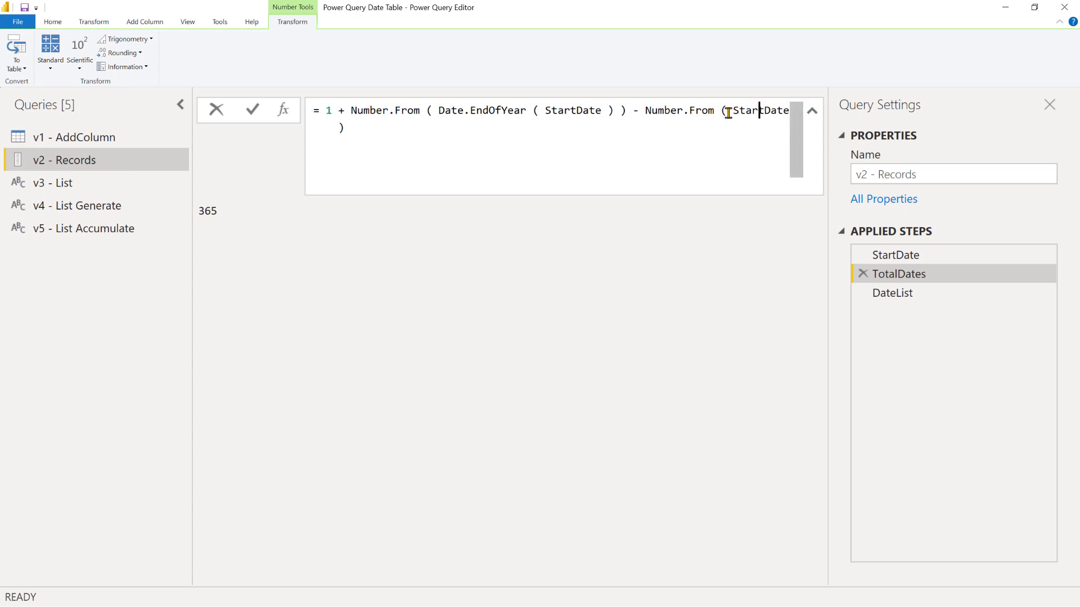
# Step: View the StartDate step, and open the v2 - Records query in the Advanced Editor with enlarged code text
pyautogui.click(731, 112)
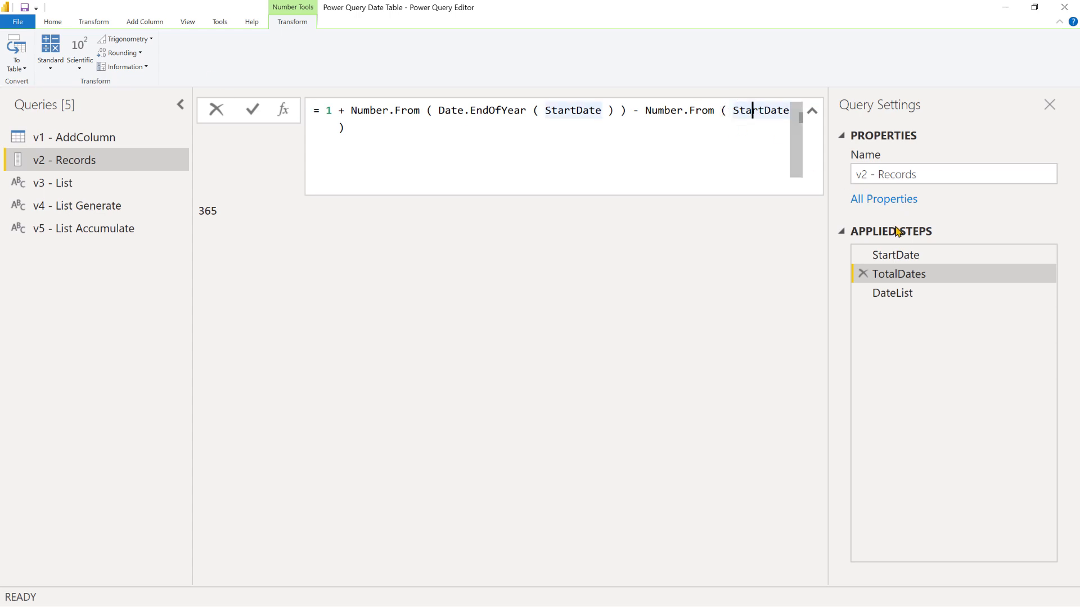
pyautogui.click(894, 260)
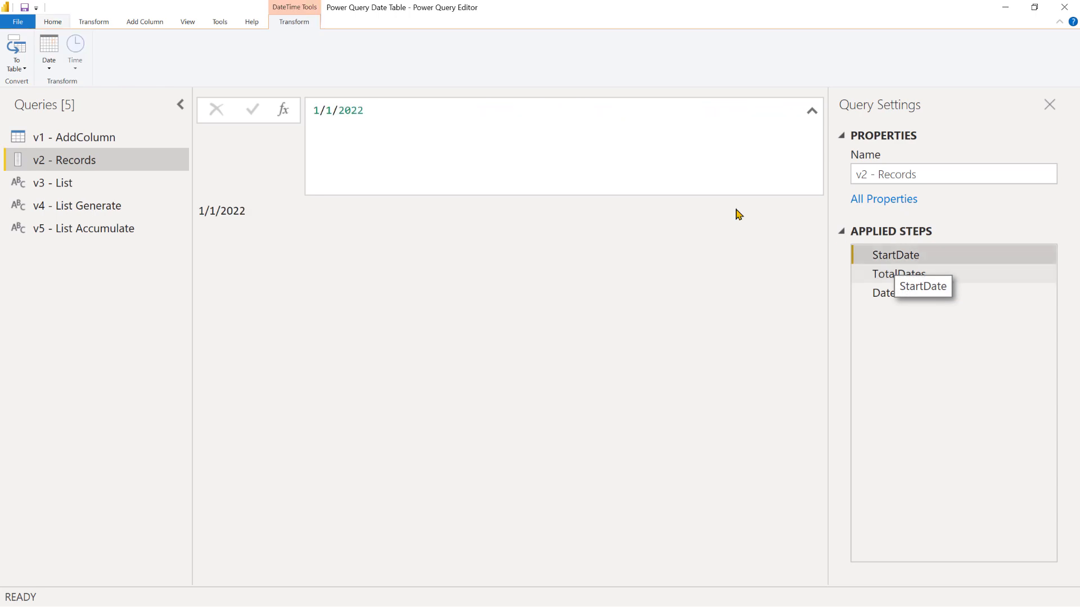
pyautogui.click(54, 21)
pyautogui.click(283, 52)
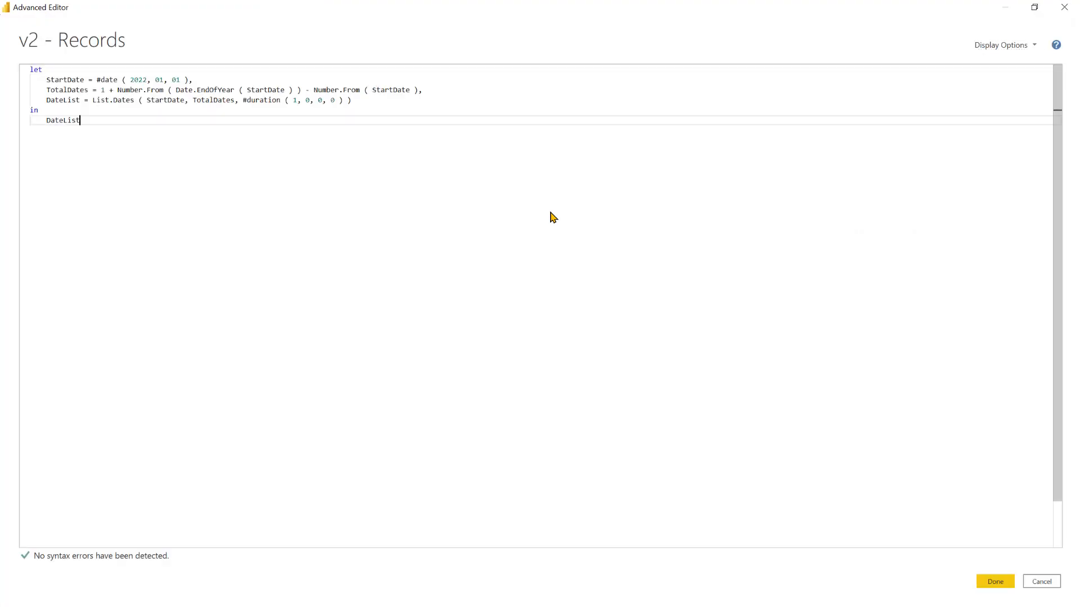
pyautogui.hotkey('ctrl', 'shift', '+')
pyautogui.hotkey('ctrl', 'shift', '+')
pyautogui.hotkey('ctrl', 'shift', '+')
pyautogui.hotkey('ctrl', 'shift', '+')
pyautogui.hotkey('ctrl', 'shift', '+')
pyautogui.hotkey('ctrl', 'shift', '+')
pyautogui.hotkey('ctrl', 'shift', '+')
pyautogui.hotkey('ctrl', 'shift', '+')
pyautogui.hotkey('ctrl', 'shift', '+')
pyautogui.hotkey('ctrl', 'shift', '+')
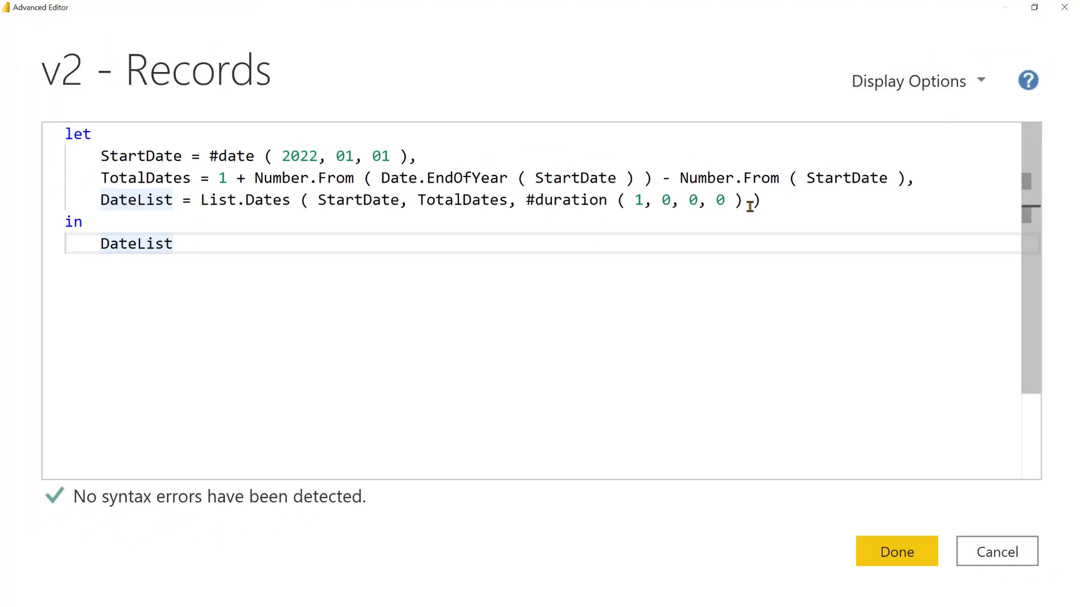
# Step: Start a new query step named AddCols on its own line after the DateList step
pyautogui.click(833, 200)
pyautogui.write(',')
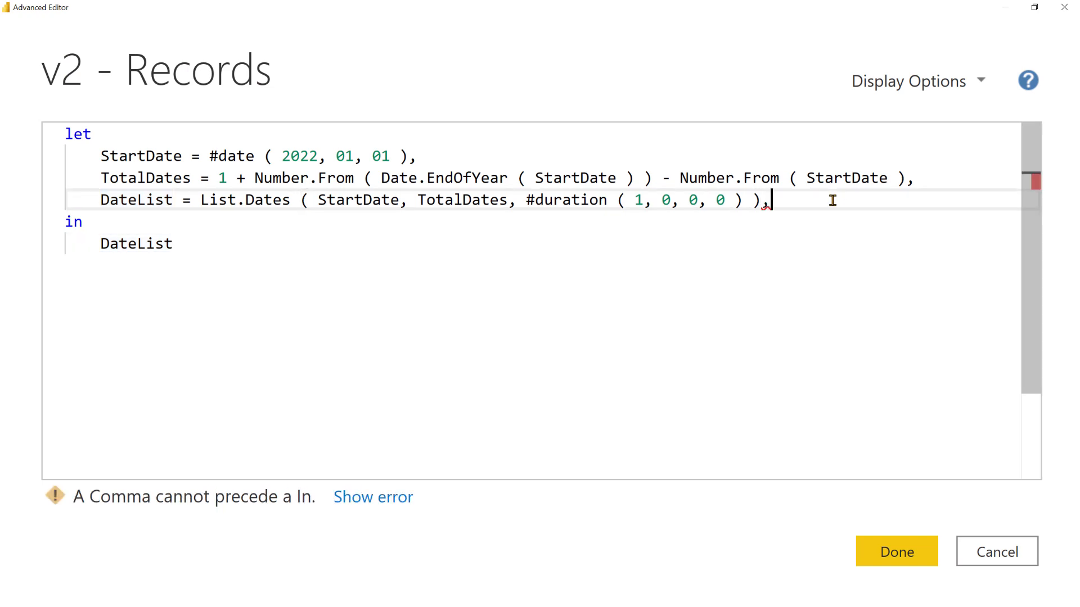
pyautogui.press('Return')
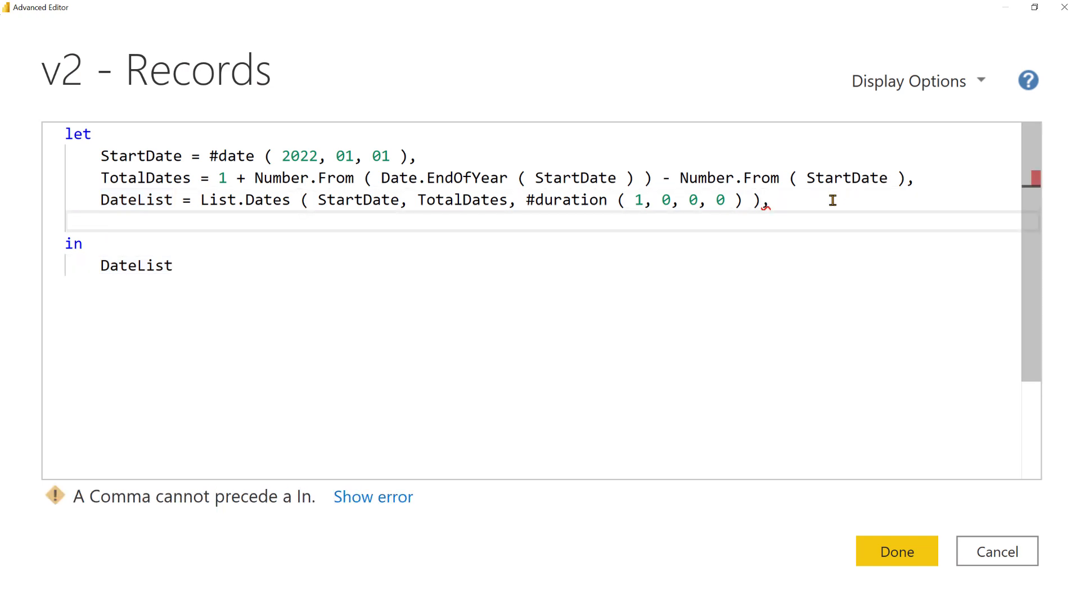
pyautogui.write('AddC')
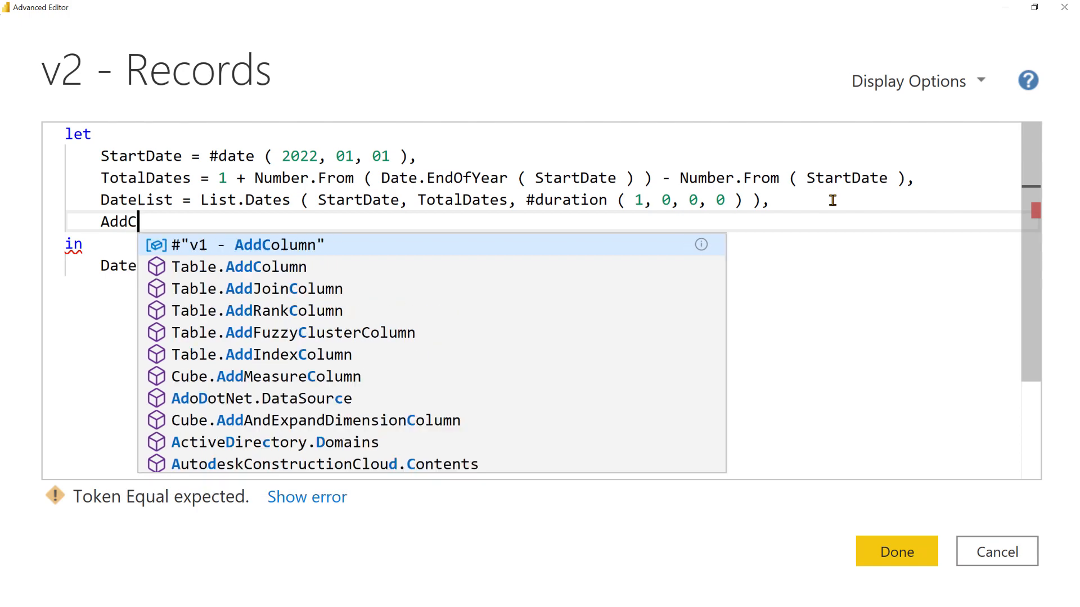
pyautogui.write('ols =')
pyautogui.press('Return')
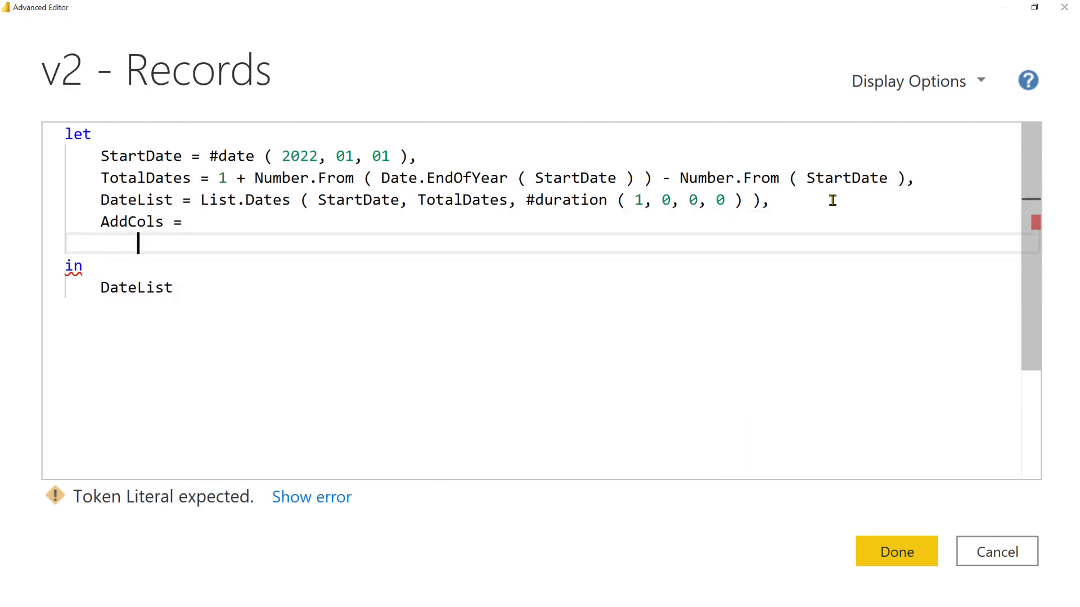
# Step: Begin the AddCols expression with List.Transform, using DateList as its list argument
pyautogui.write('List.Tra')
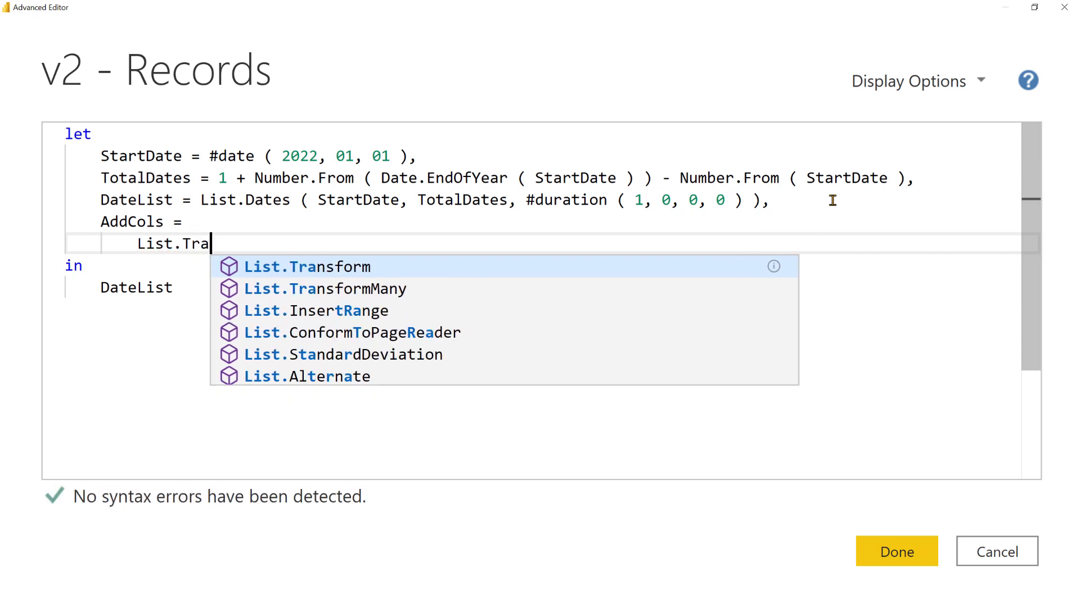
pyautogui.write('nsfomr')
pyautogui.press('BackSpace')
pyautogui.press('BackSpace')
pyautogui.press('BackSpace')
pyautogui.write('rm ')
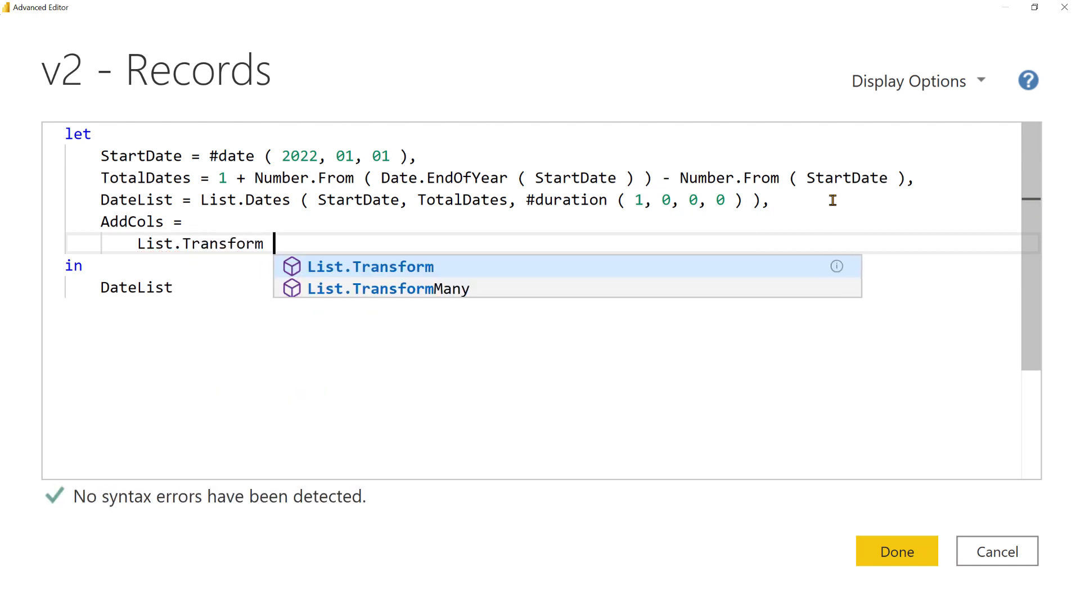
pyautogui.write('(')
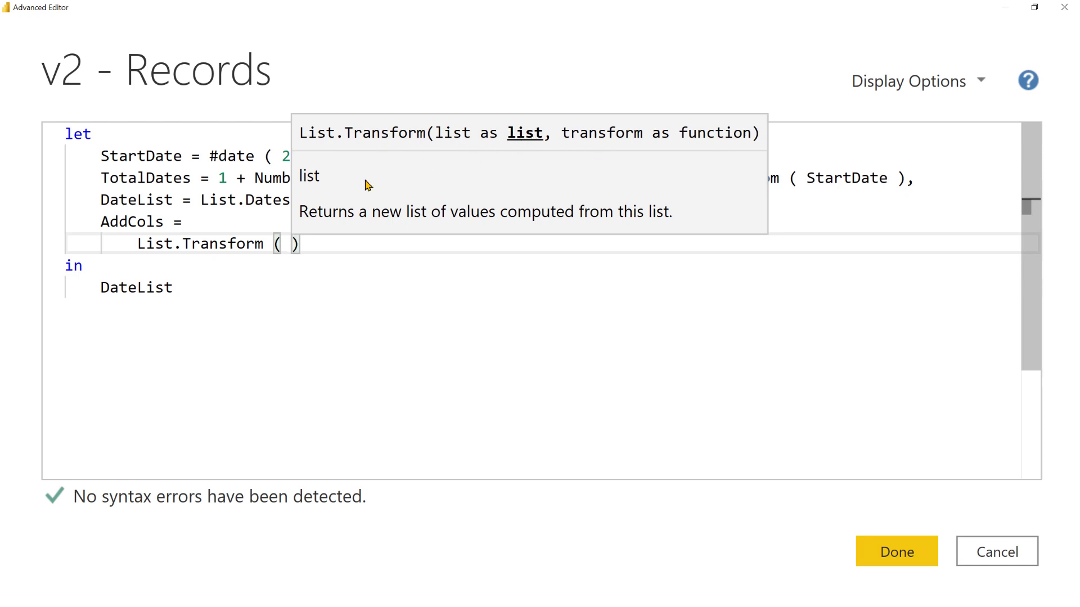
pyautogui.write('Datelis')
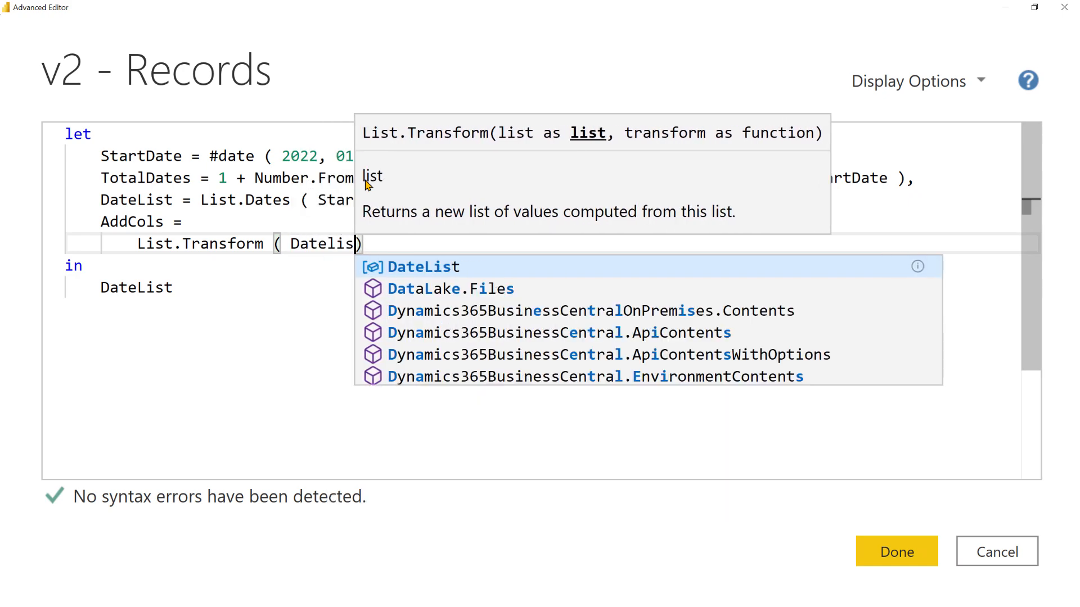
pyautogui.press('Tab')
pyautogui.write(',')
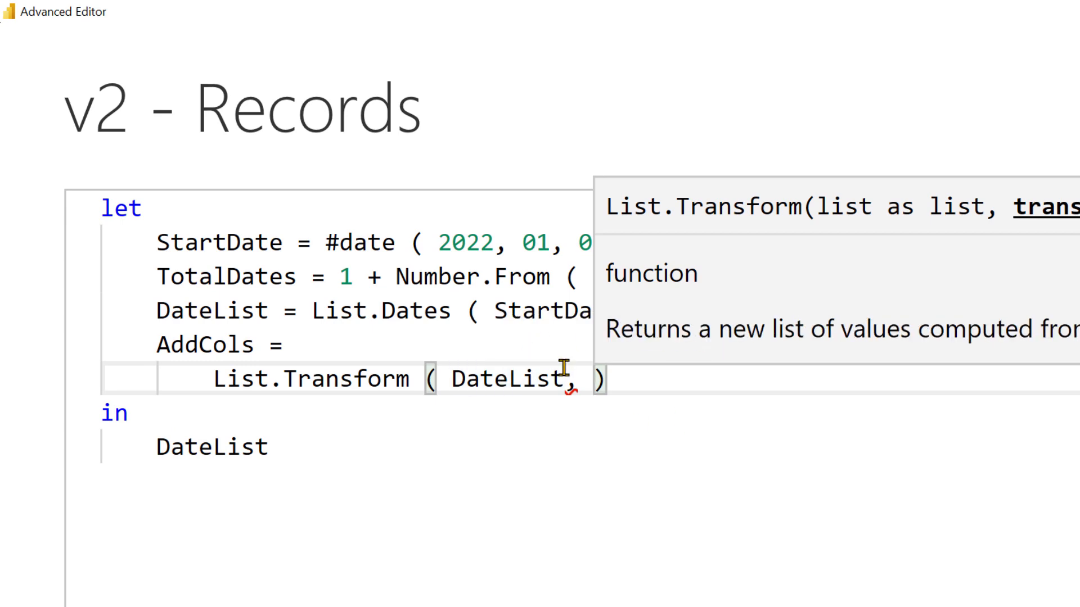
# Step: Set the transform function of List.Transform to each Number.From ( _ )
pyautogui.moveTo(563, 368)
pyautogui.write('each Nu')
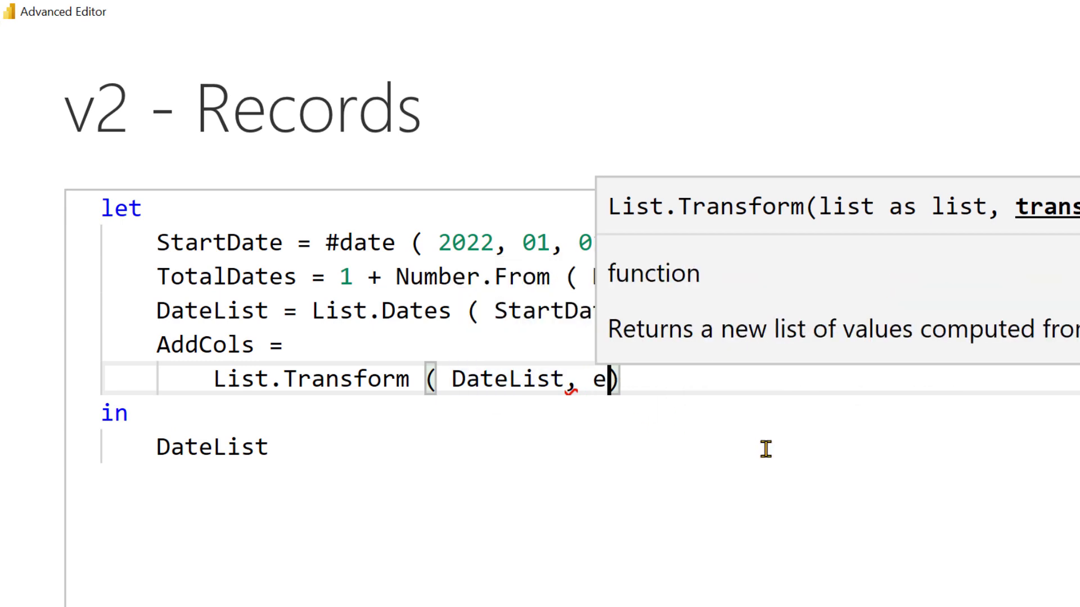
pyautogui.write('mber.From (')
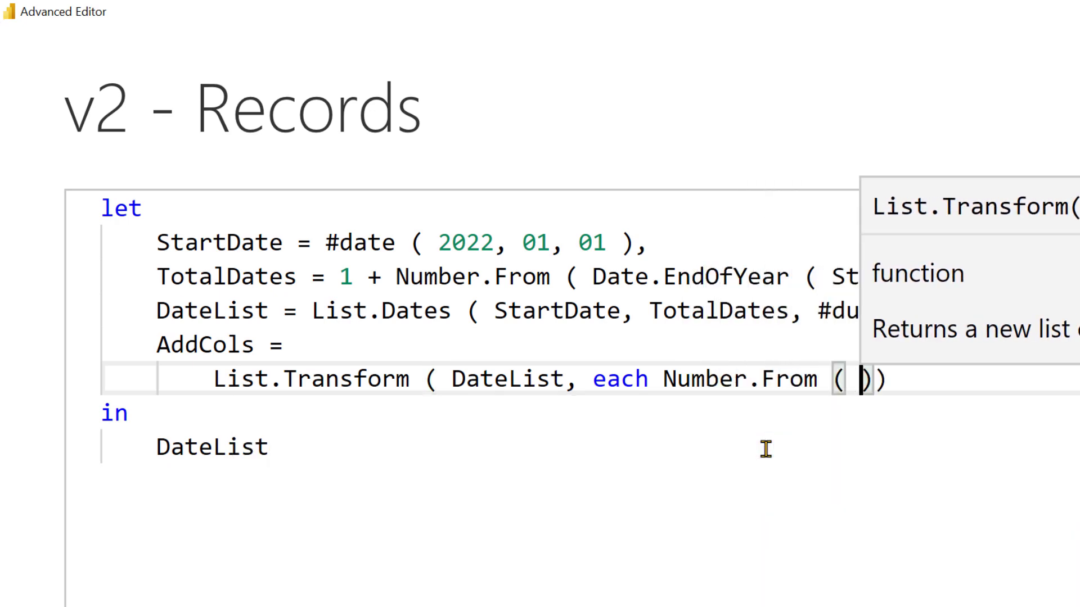
pyautogui.write(' _ )')
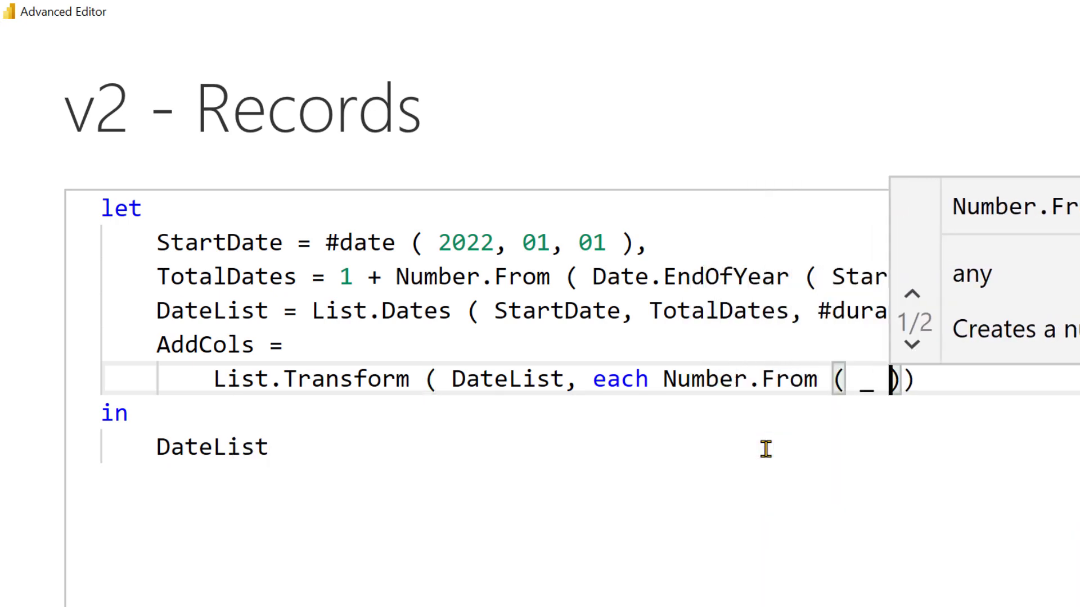
# Step: Replace DateList with AddCols as the query's output after the in keyword
pyautogui.doubleClick(226, 344)
pyautogui.hotkey('ctrl', 'c')
pyautogui.doubleClick(236, 446)
pyautogui.hotkey('ctrl', 'v')
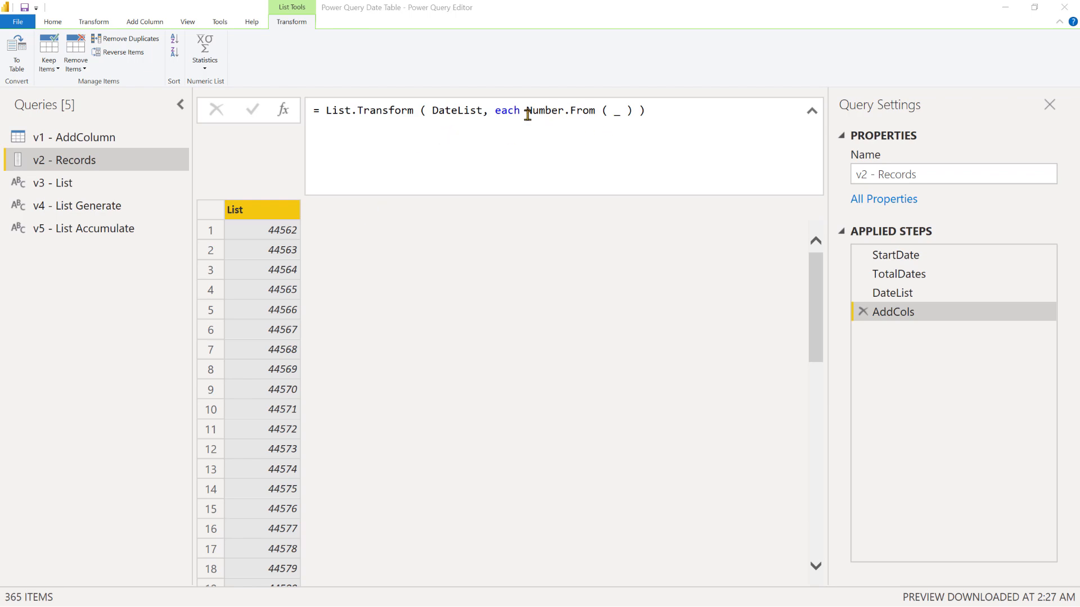
# Step: Replace Number.From ( _ ) in the AddCols formula with the constant 1
pyautogui.moveTo(529, 110); pyautogui.dragTo(634, 110)
pyautogui.write('1')
pyautogui.press('Return')
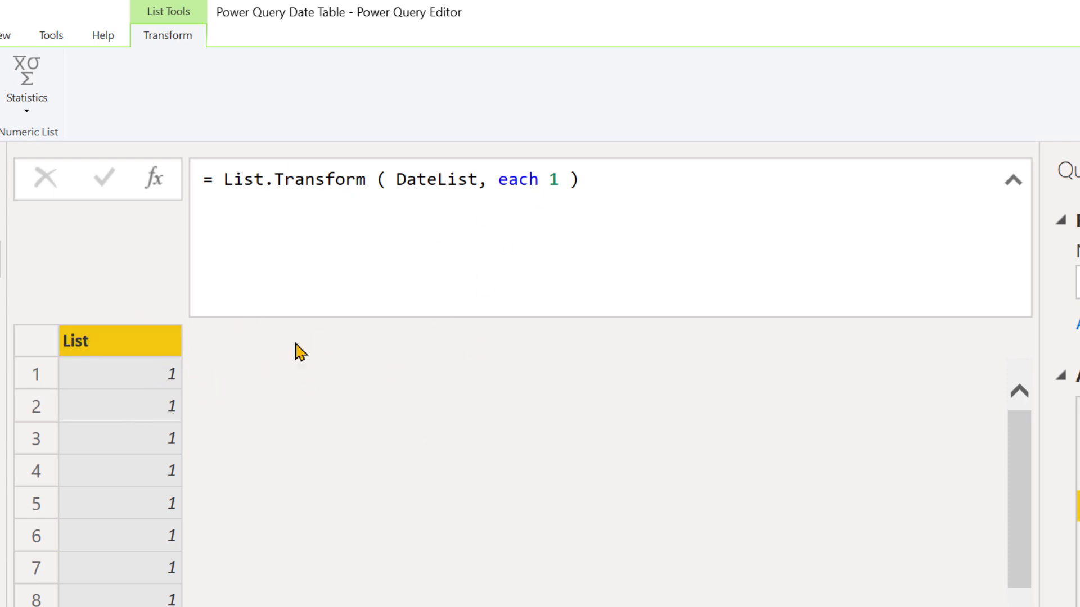
# Step: Make the AddCols formula return the text "abc" for each item in DateList
pyautogui.click(369, 179)
pyautogui.doubleClick(552, 179)
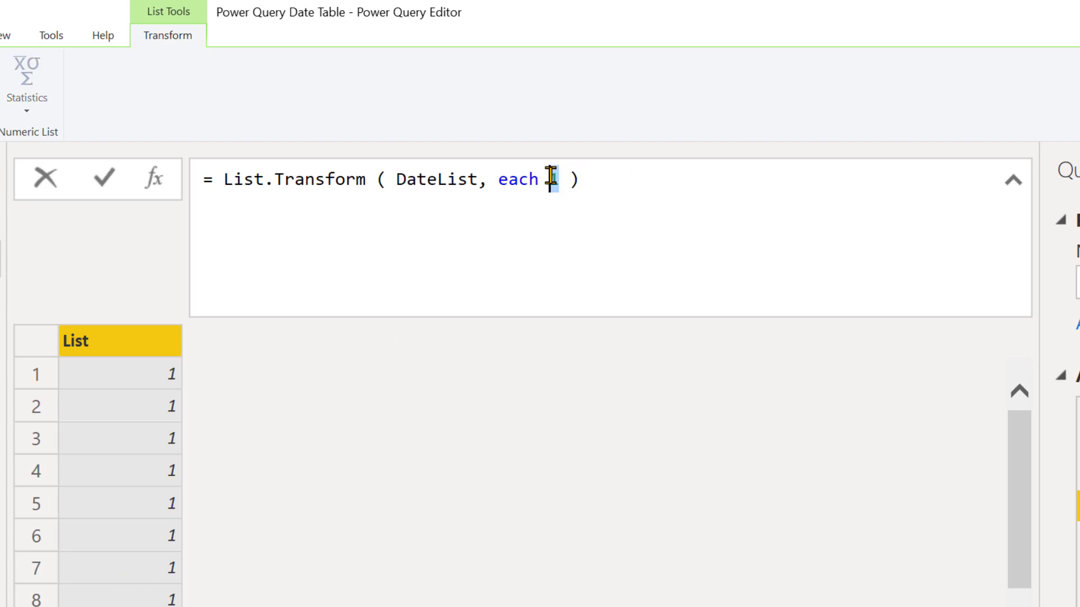
pyautogui.write('"')
pyautogui.write('abc')
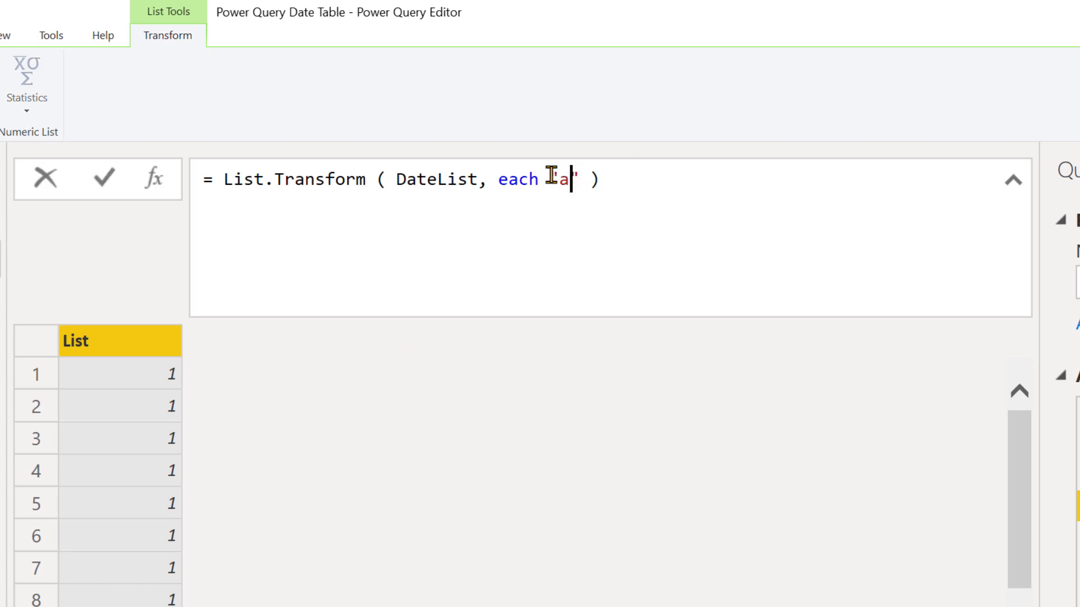
pyautogui.press('Return')
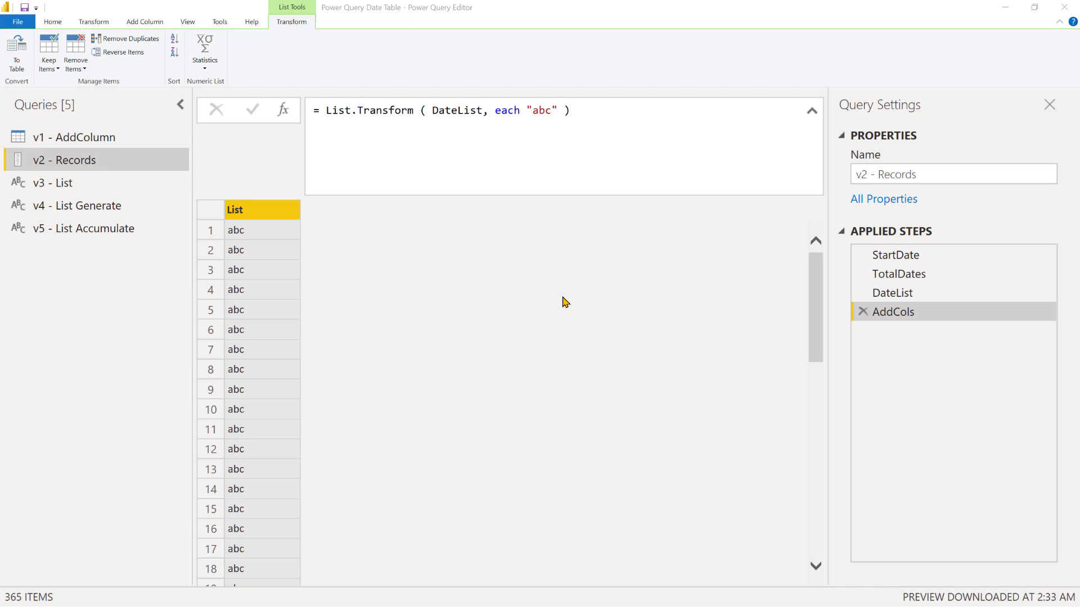
# Step: Make the AddCols formula return the list { _, "abc" } for each date
pyautogui.click(525, 111)
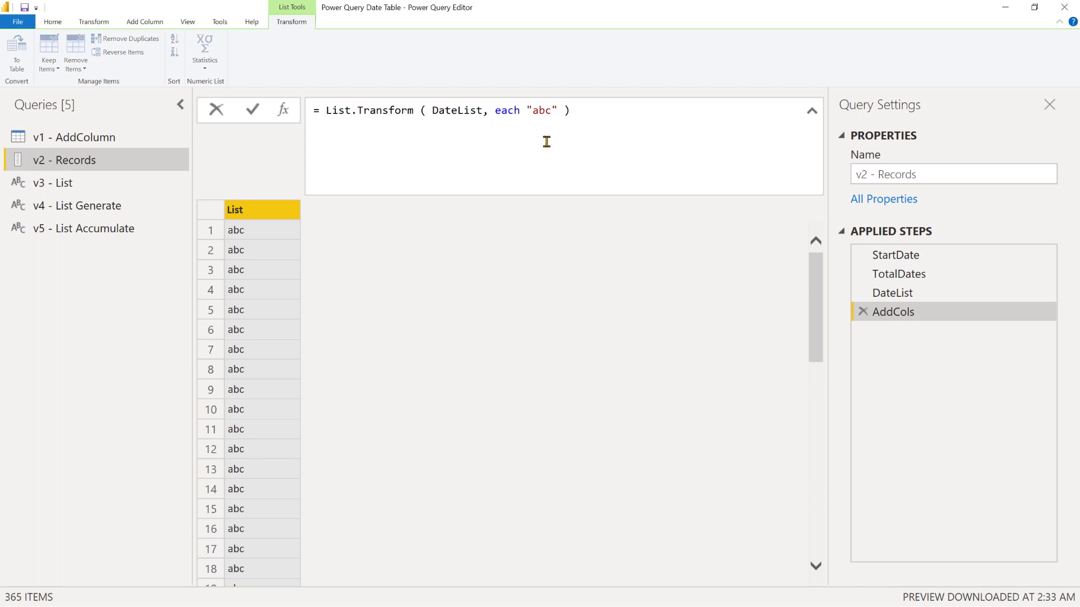
pyautogui.write('{ ')
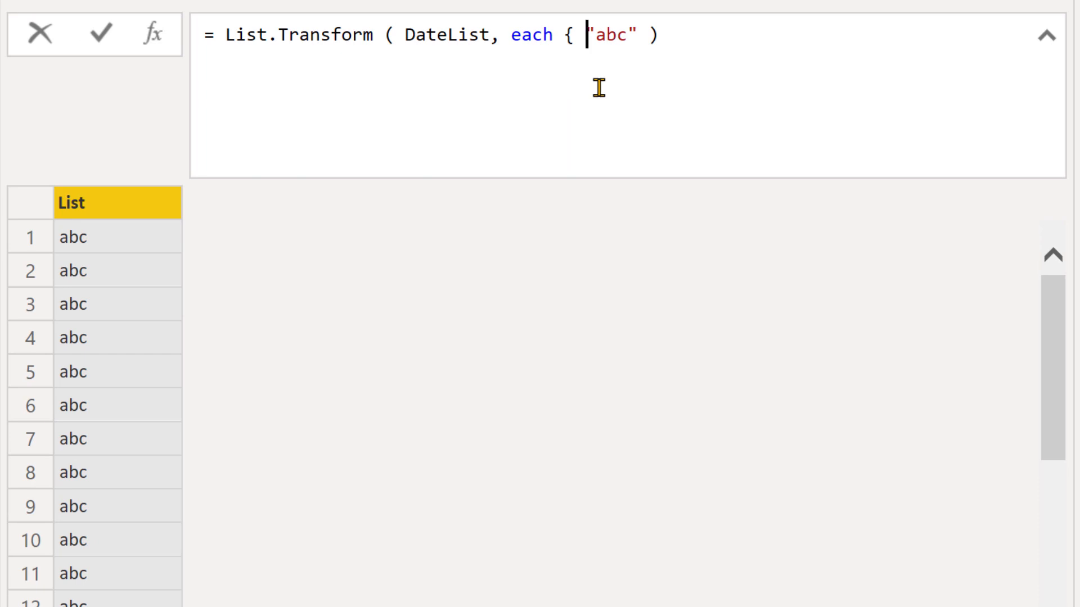
pyautogui.write('_,')
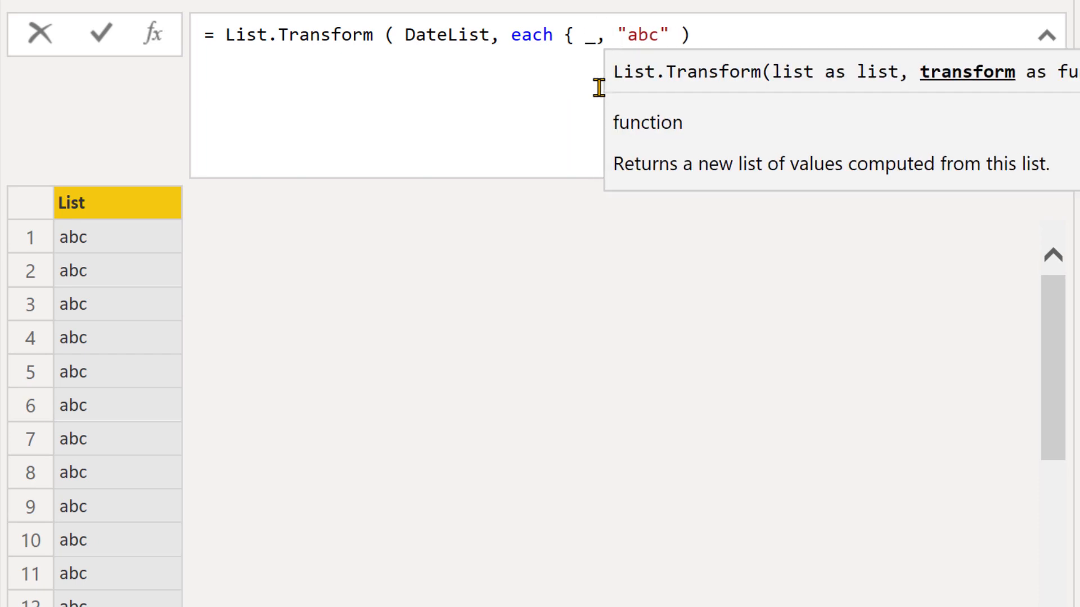
pyautogui.press('Right')
pyautogui.press('Right')
pyautogui.press('Right')
pyautogui.press('Right')
pyautogui.press('Right')
pyautogui.press('Right')
pyautogui.write('}')
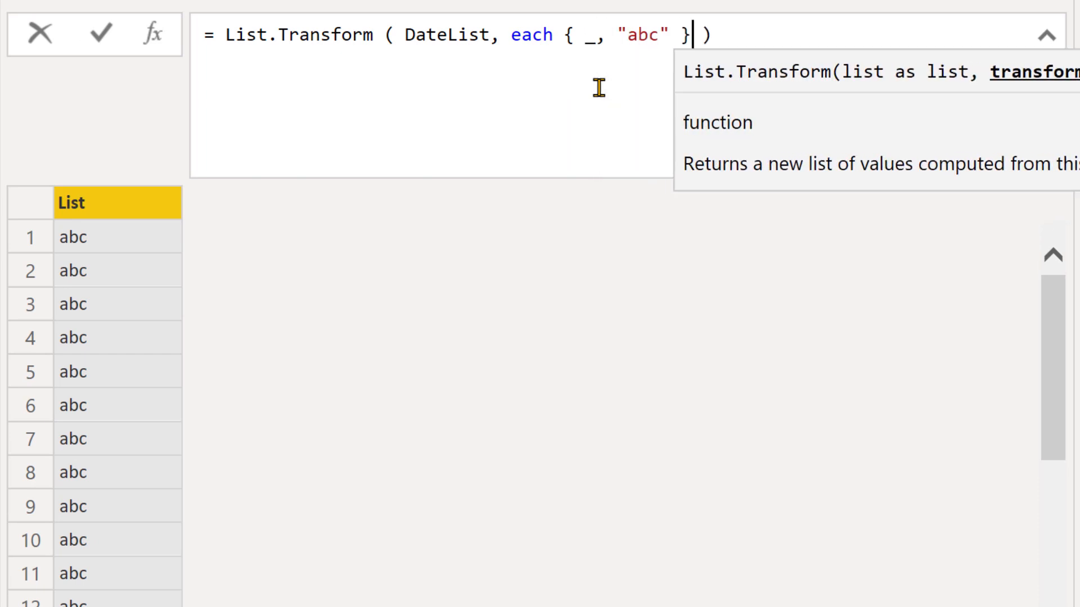
pyautogui.press('Return')
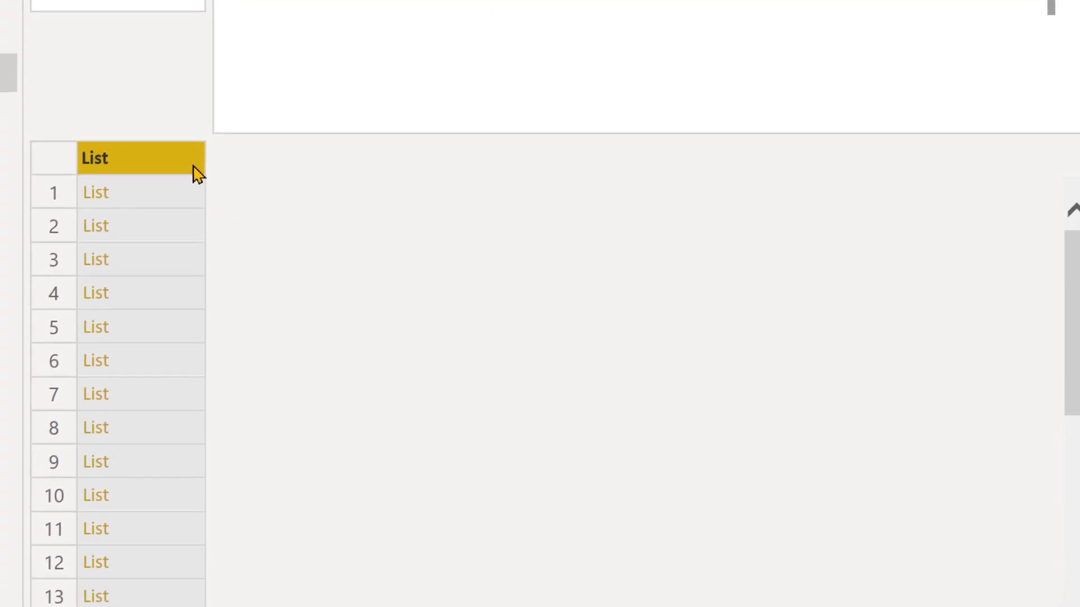
# Step: Preview the contents of the nested lists in the first four rows of AddCols
pyautogui.click(172, 236)
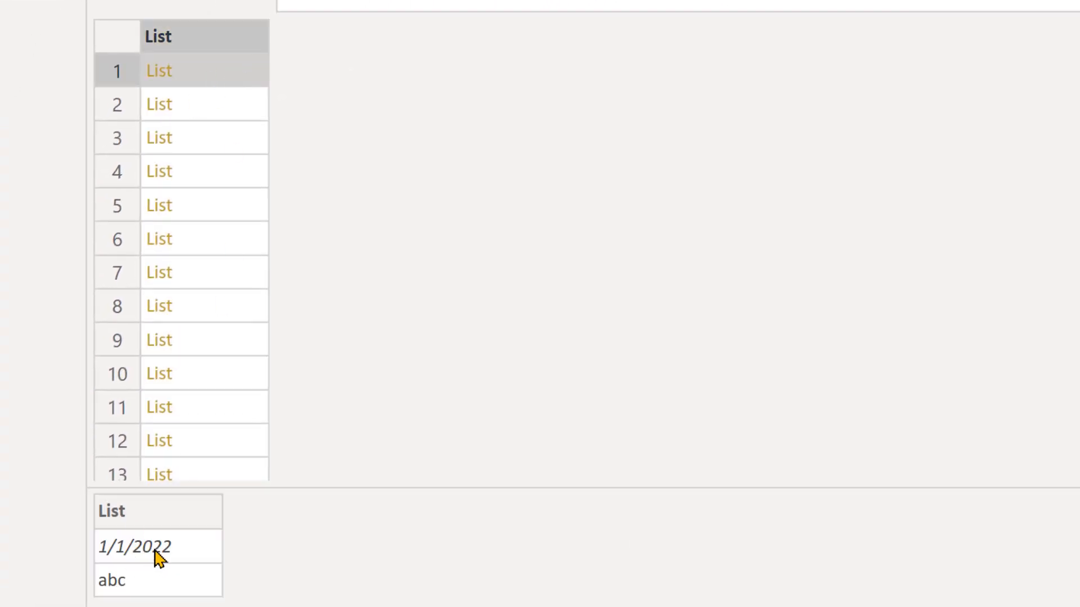
pyautogui.click(208, 106)
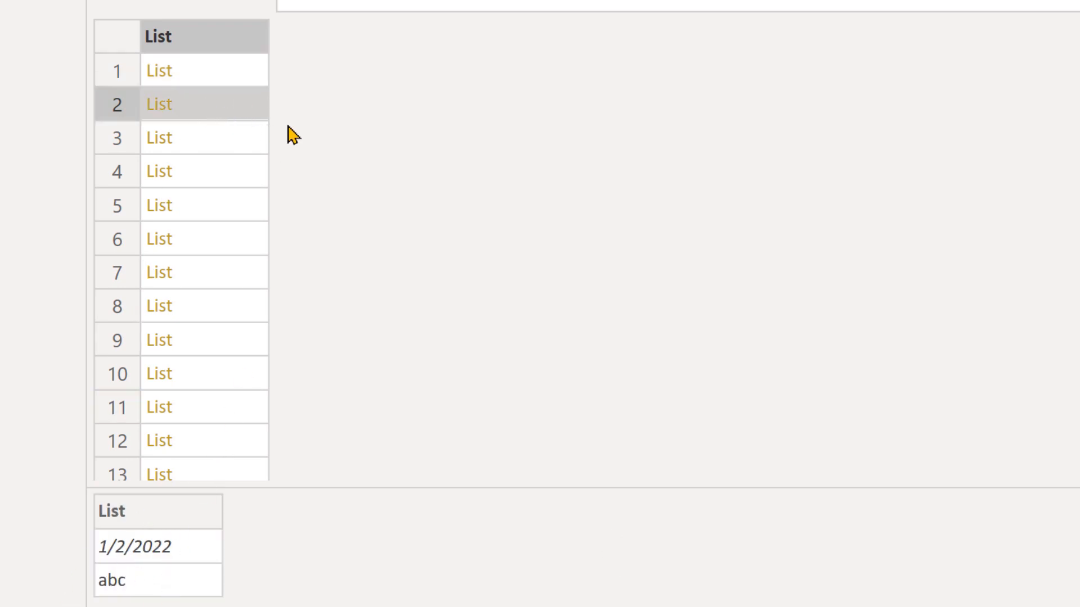
pyautogui.click(207, 149)
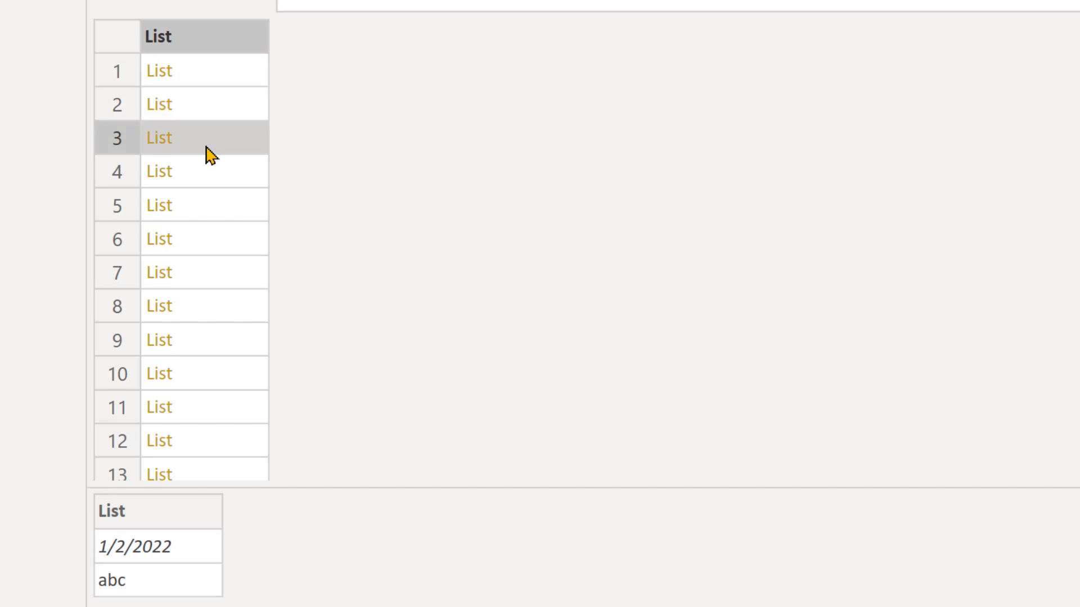
pyautogui.click(235, 175)
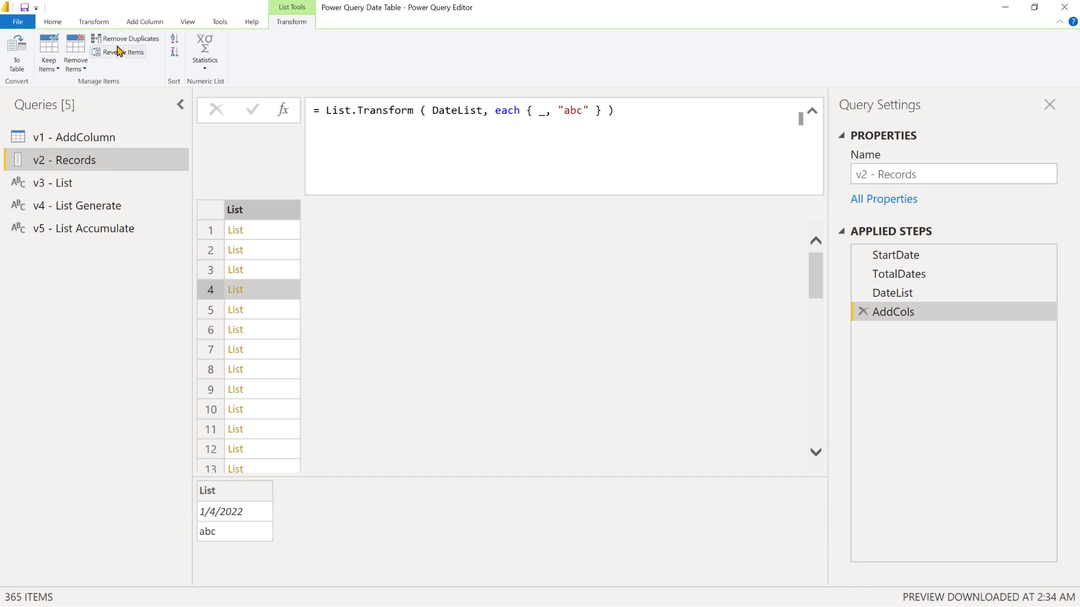
# Step: Reopen the code of the v2 - Records query in the Advanced Editor and enlarge its text
pyautogui.click(56, 21)
pyautogui.click(281, 52)
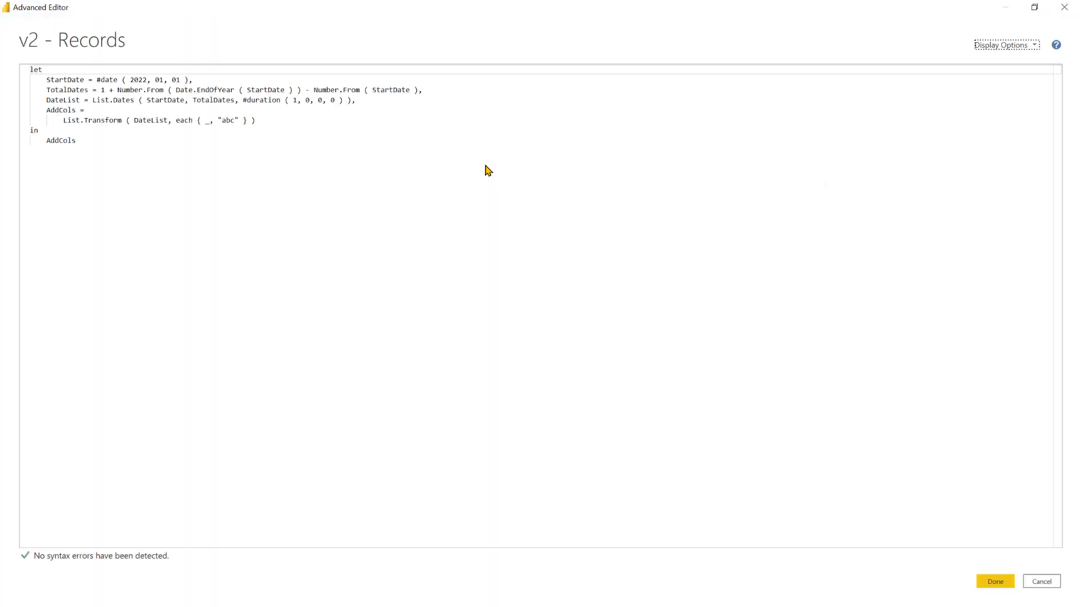
pyautogui.hotkey('ctrl', 'shift', '+')
pyautogui.hotkey('ctrl', 'shift', '+')
pyautogui.hotkey('ctrl', 'shift', '+')
pyautogui.hotkey('ctrl', 'shift', '+')
pyautogui.hotkey('ctrl', 'shift', '+')
pyautogui.hotkey('ctrl', 'shift', '+')
pyautogui.hotkey('ctrl', 'shift', '+')
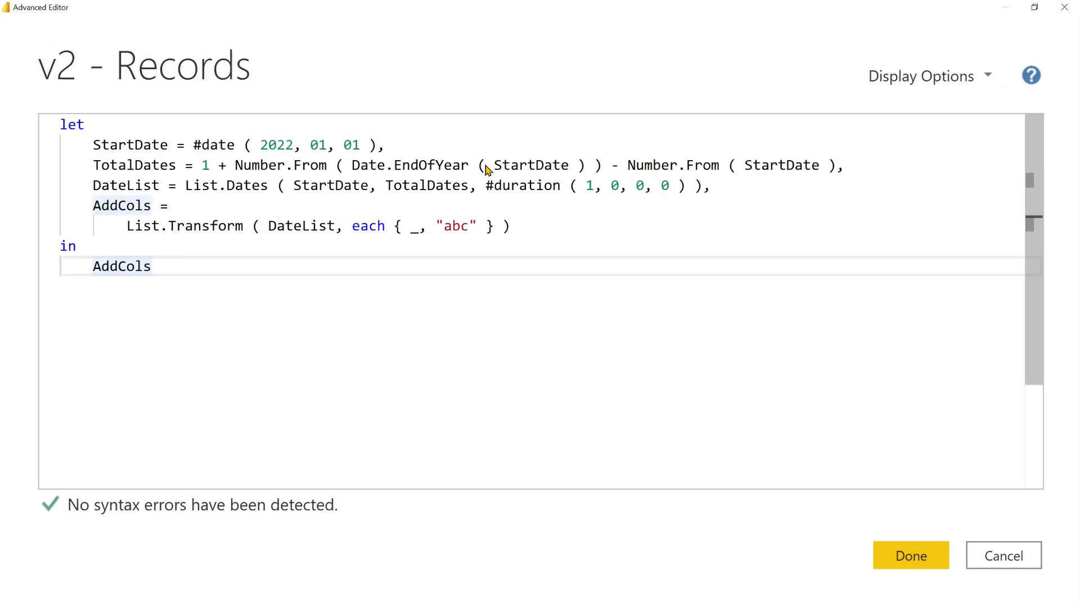
# Step: Split the List.Transform call over several lines, with its arguments indented and the closing parenthesis on its own line
pyautogui.click(265, 228)
pyautogui.press('Return')
pyautogui.click(397, 246)
pyautogui.press('Return')
pyautogui.press('Return')
pyautogui.press('BackSpace')
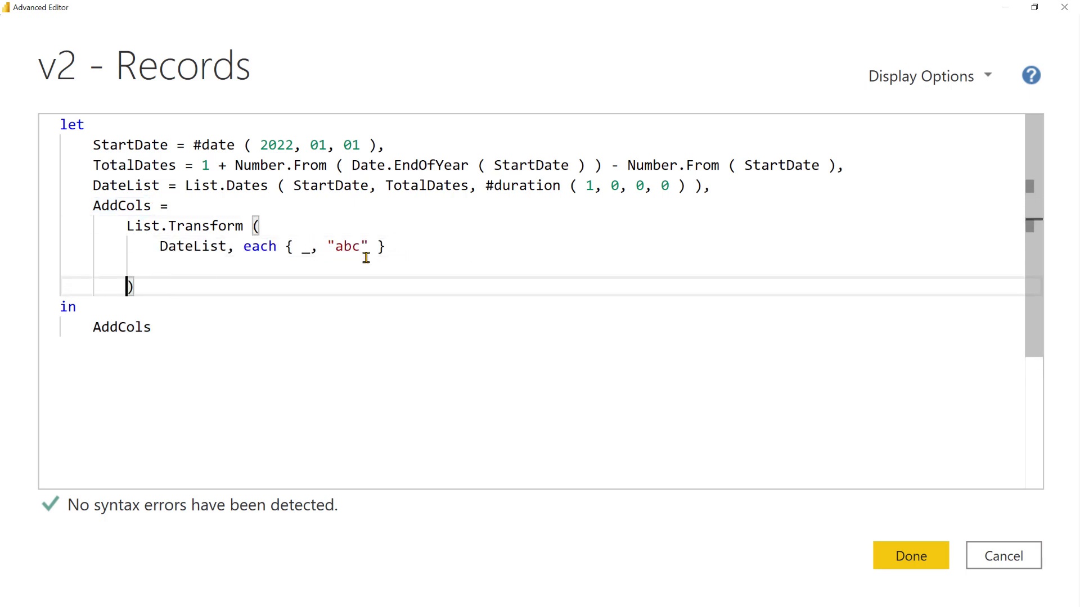
pyautogui.click(176, 267)
pyautogui.press('BackSpace')
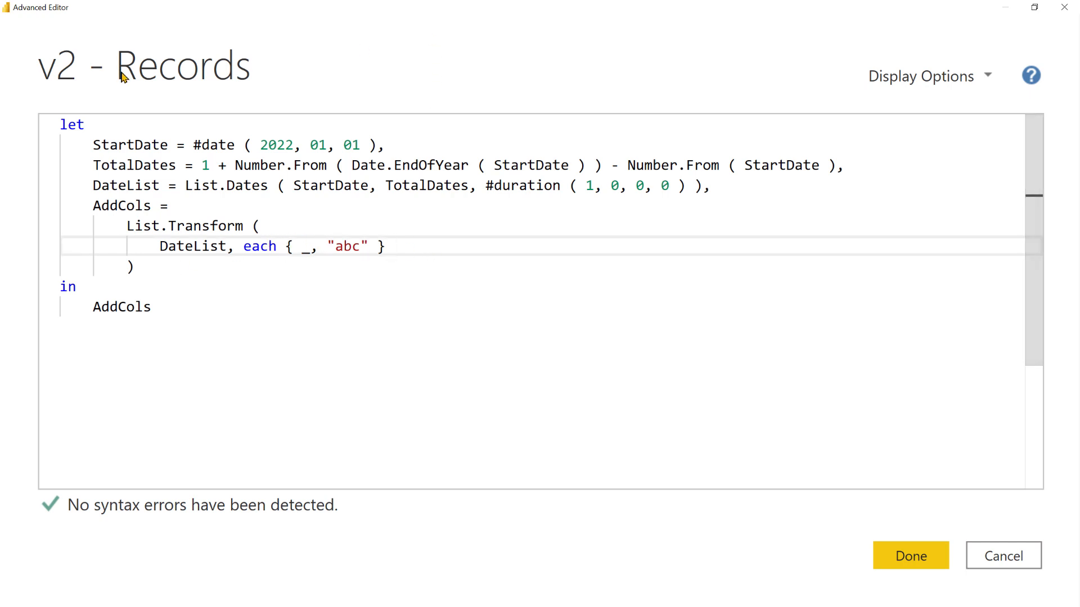
# Step: Replace each { _, "abc" } in the List.Transform call with each on its own line, followed by an empty multi-line record in square brackets
pyautogui.moveTo(285, 246); pyautogui.dragTo(399, 241)
pyautogui.moveTo(243, 246); pyautogui.dragTo(400, 242)
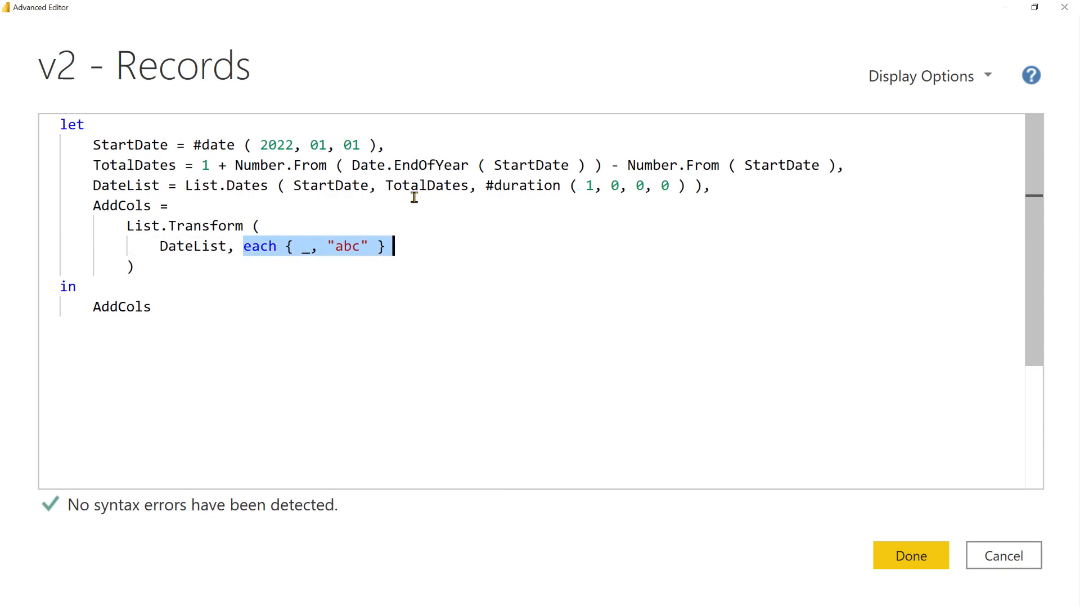
pyautogui.press('BackSpace')
pyautogui.press('Return')
pyautogui.write('eca')
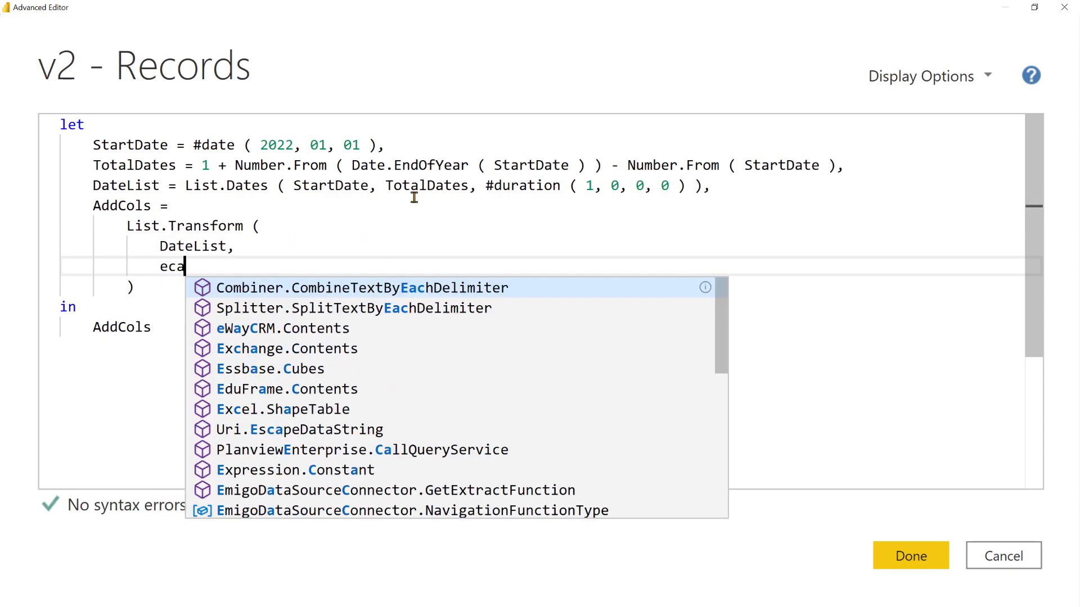
pyautogui.press('BackSpace')
pyautogui.press('BackSpace')
pyautogui.write('ach')
pyautogui.press('Return')
pyautogui.write('[')
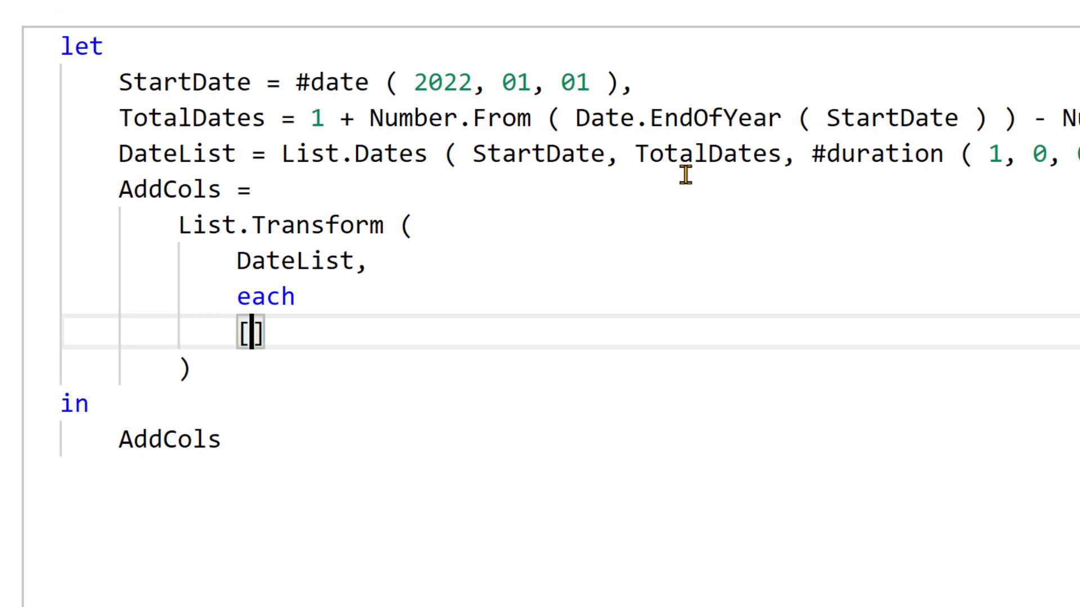
pyautogui.press('Return')
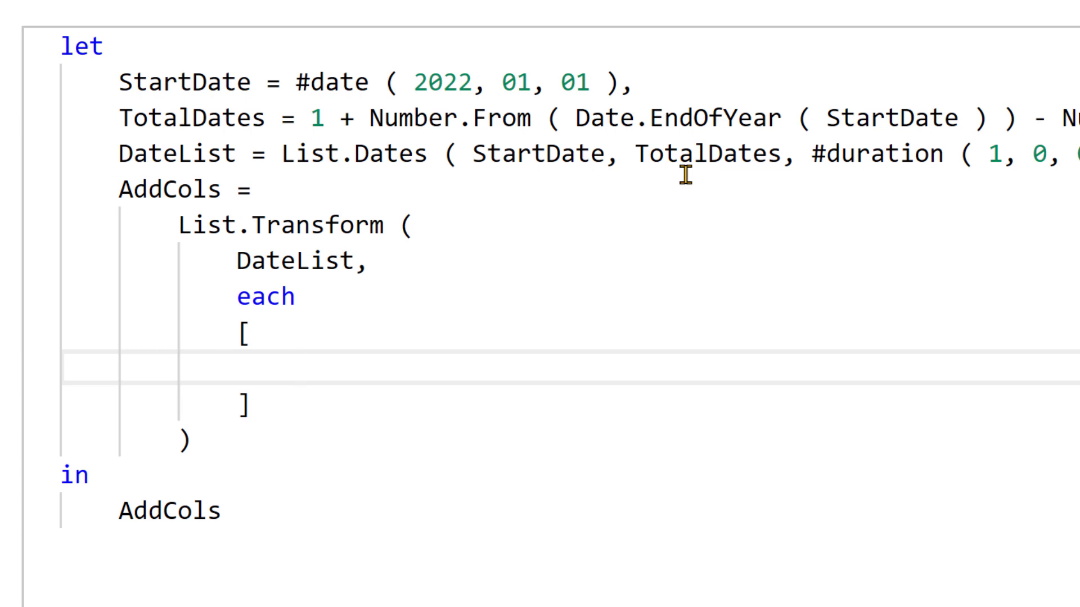
# Step: Add the field Date = _ to the record, apply the code, and preview the first record of AddCols
pyautogui.write('Date = ')
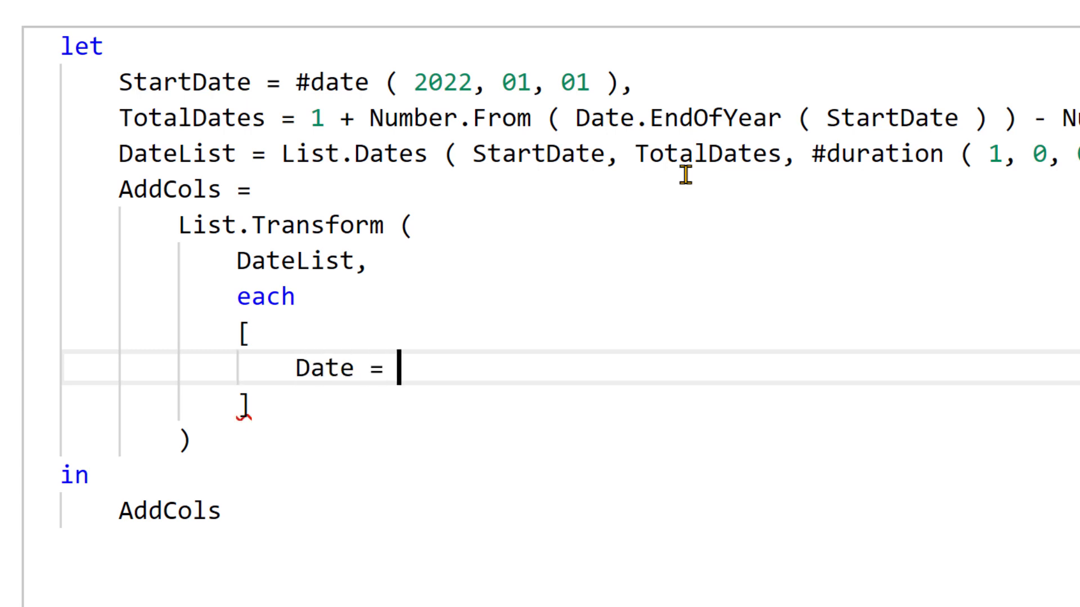
pyautogui.write('_')
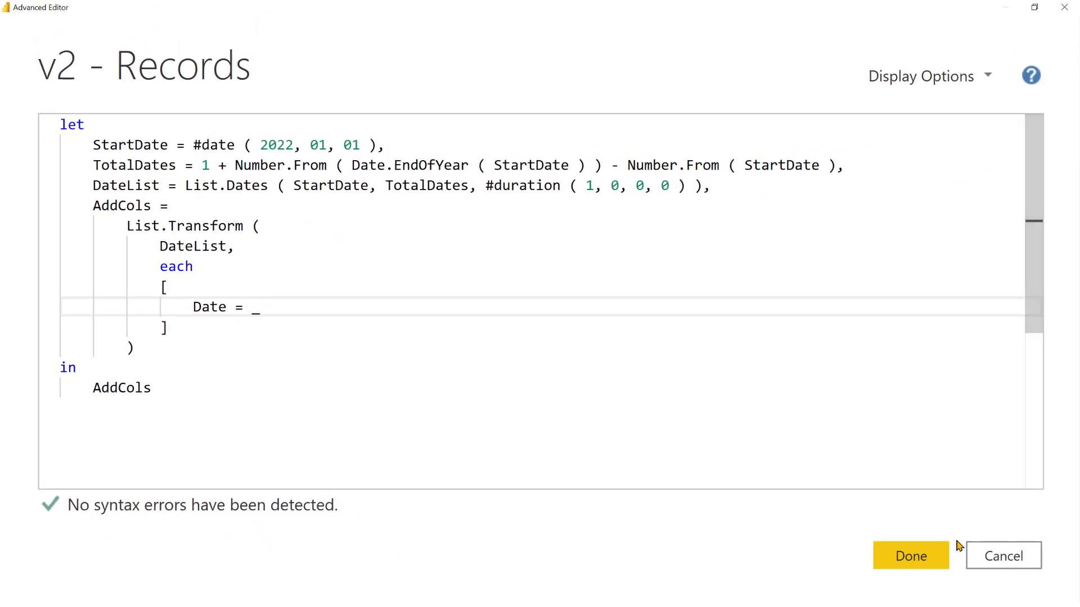
pyautogui.click(928, 554)
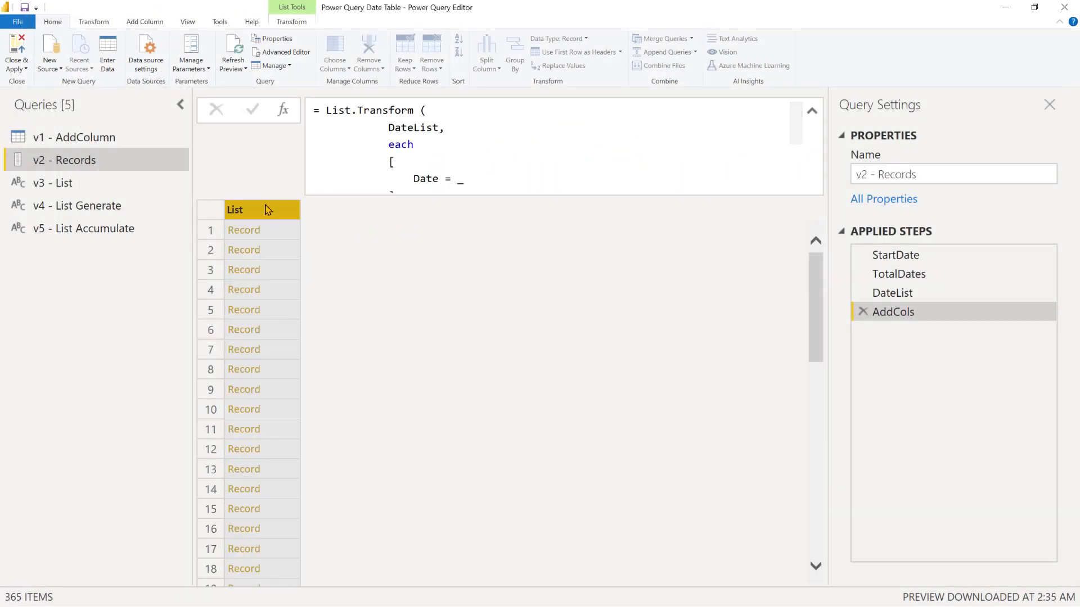
pyautogui.click(277, 231)
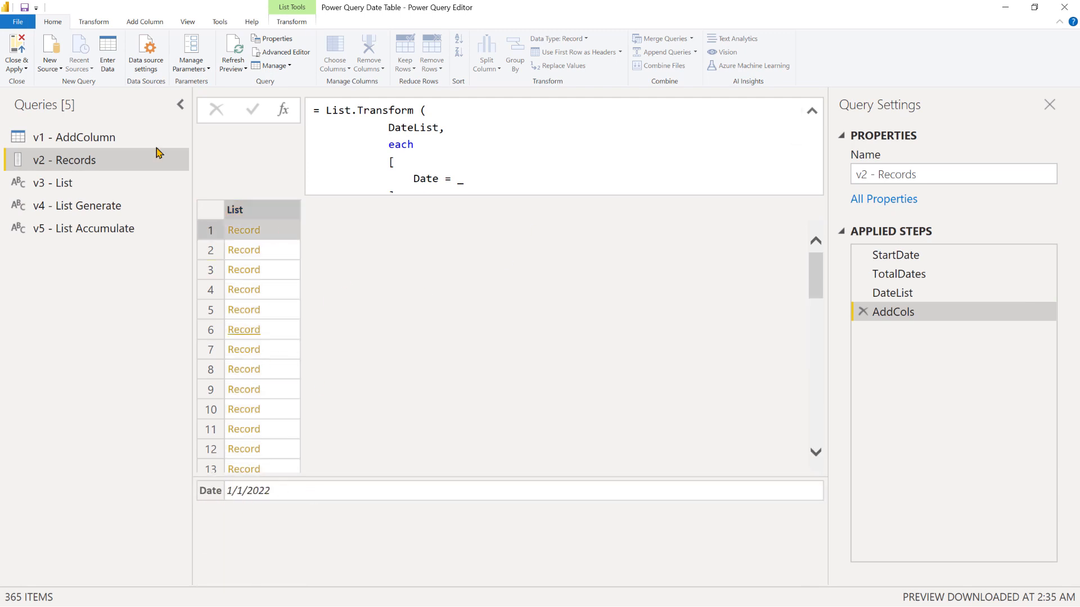
# Step: Reopen the v2 - Records code in the Advanced Editor, enlarge its text, and place the cursor after the Date field
pyautogui.click(284, 52)
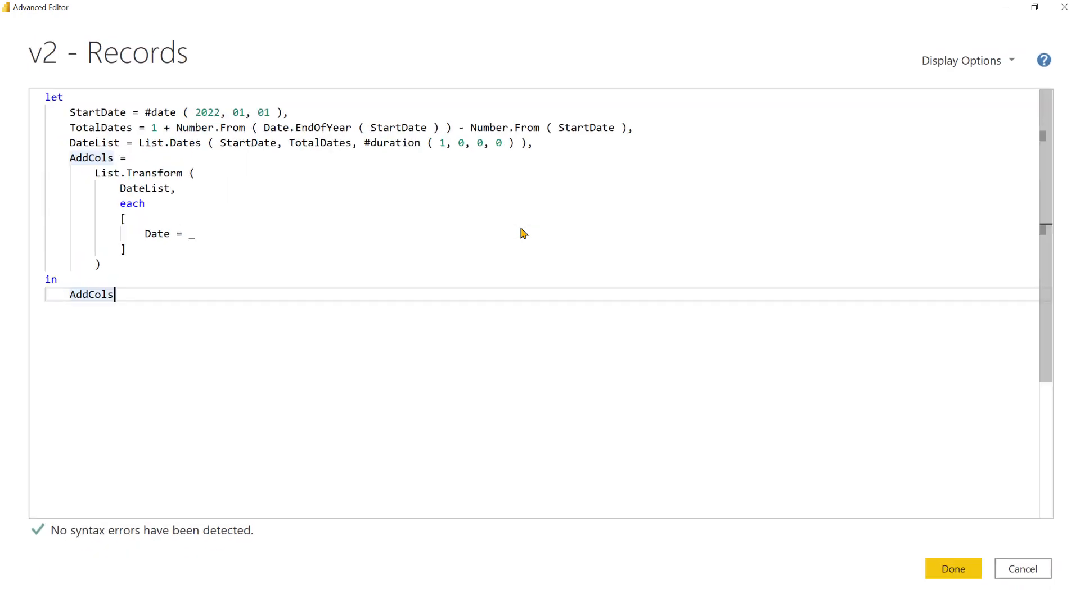
pyautogui.hotkey('ctrl', 'shift', '=')
pyautogui.hotkey('ctrl', 'shift', '=')
pyautogui.hotkey('ctrl', 'shift', '=')
pyautogui.click(340, 306)
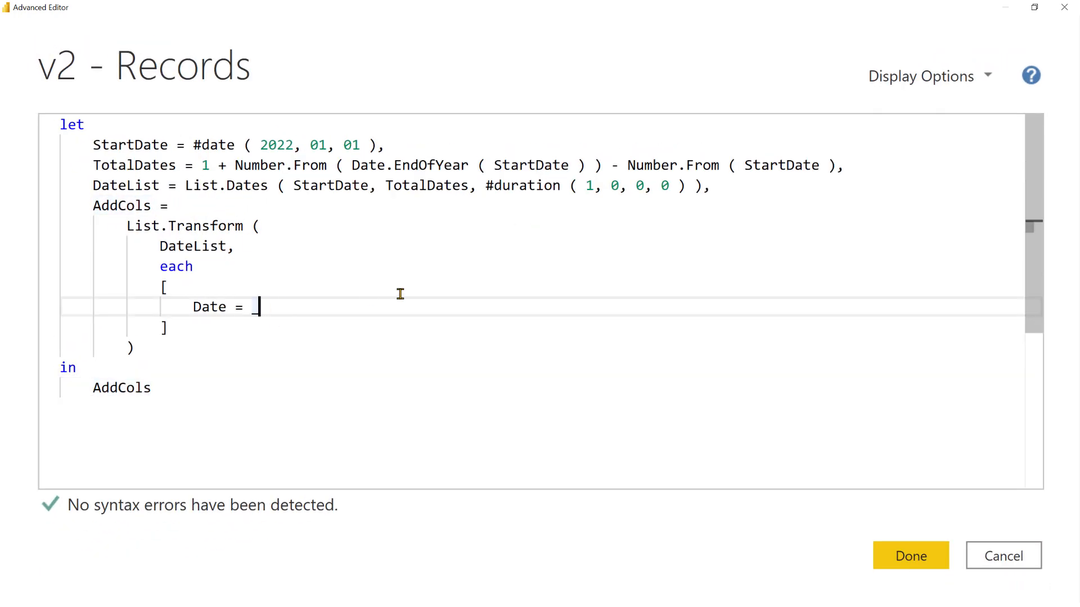
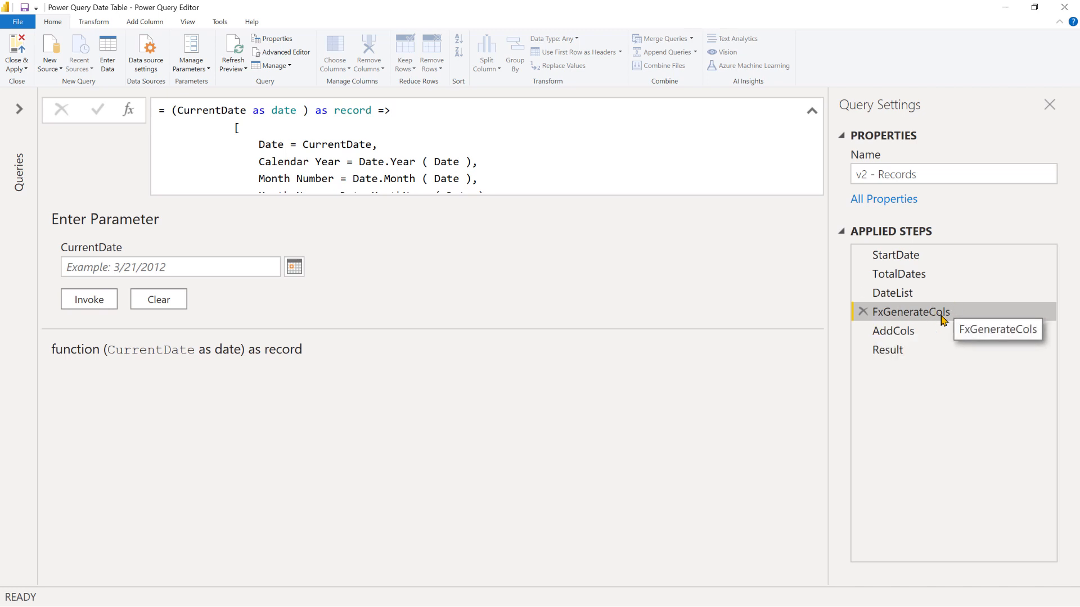
# Step: Check the AddCols step of v2 - Records, replace the v3 - List query's code with the copied v2 - Records code, and enlarge its text
pyautogui.click(18, 108)
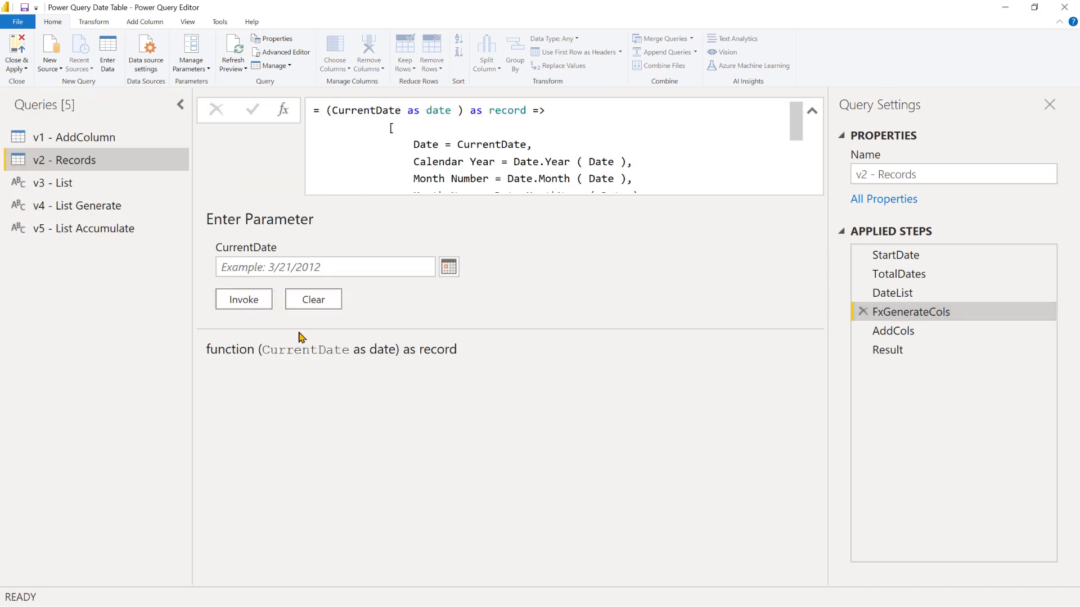
pyautogui.click(924, 331)
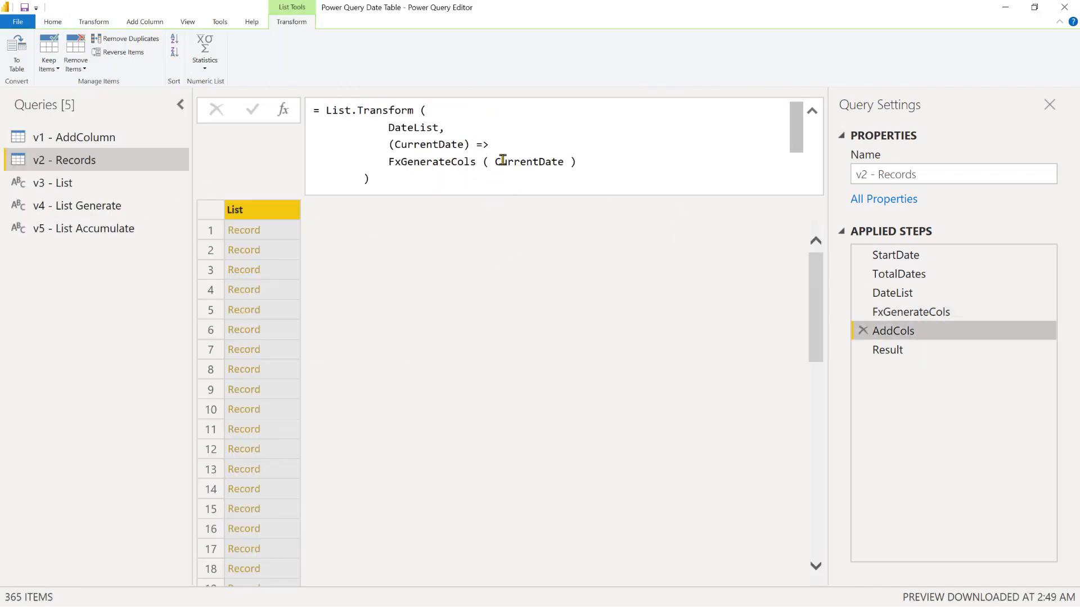
pyautogui.click(56, 183)
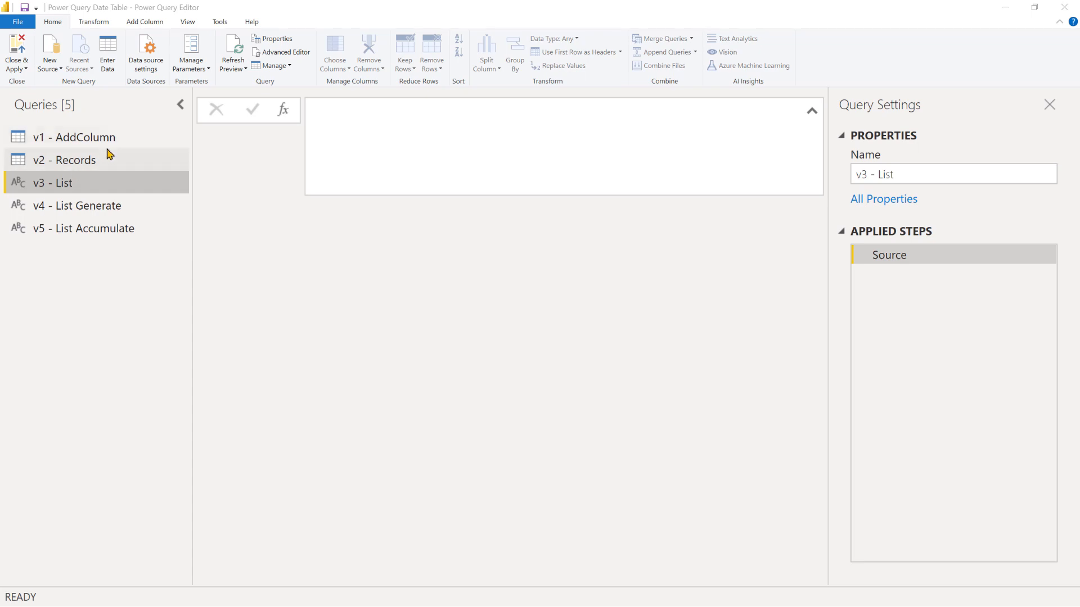
pyautogui.click(290, 52)
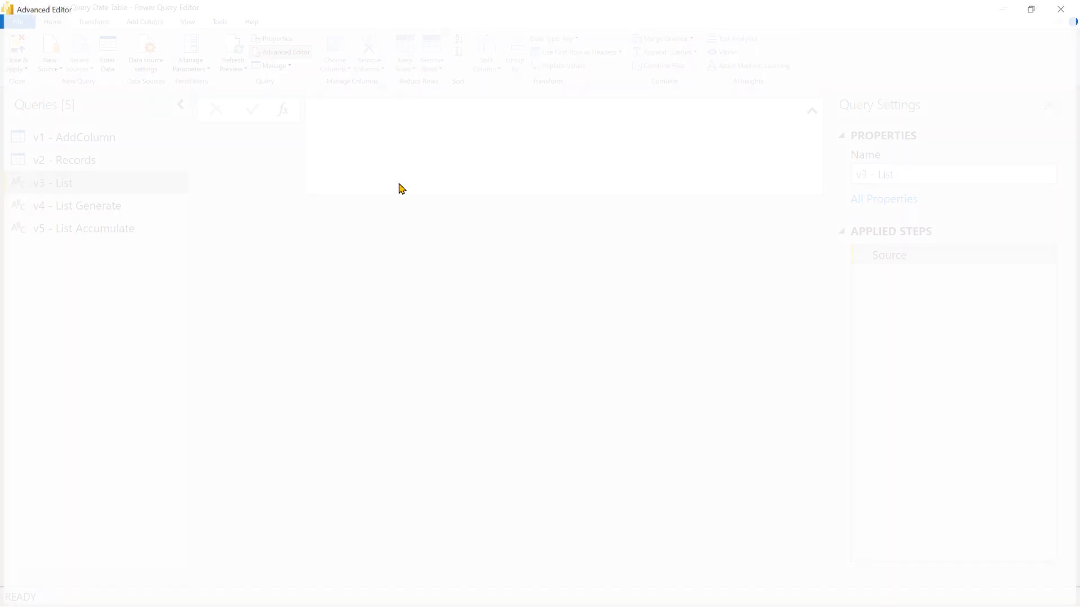
pyautogui.hotkey('ctrl', 'a')
pyautogui.hotkey('ctrl', 'v')
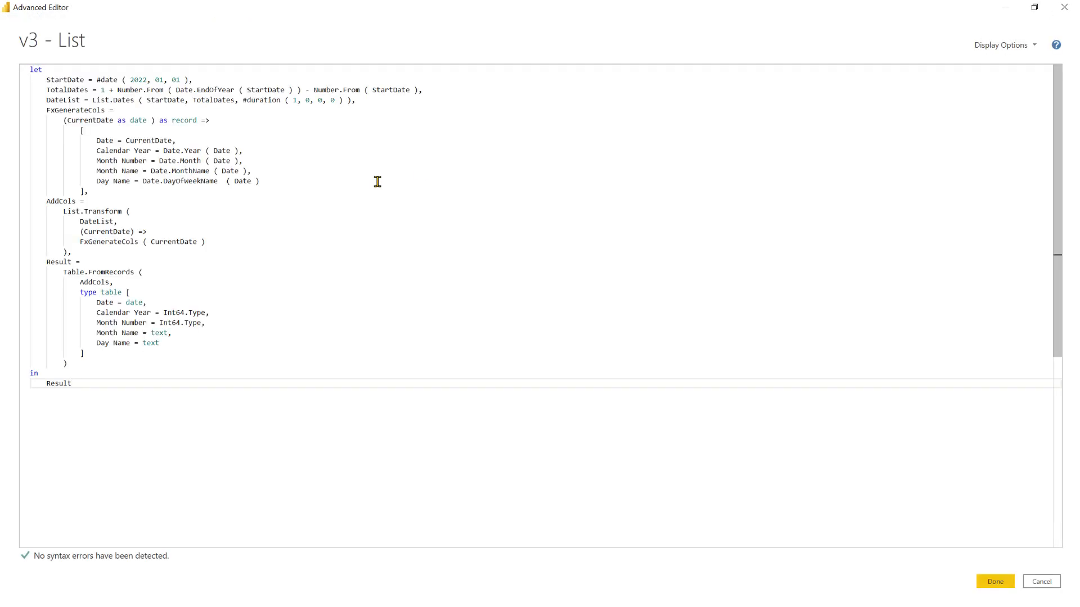
pyautogui.hotkey('ctrl', 'shift', '+')
pyautogui.hotkey('ctrl', 'shift', '+')
pyautogui.hotkey('ctrl', 'shift', '+')
pyautogui.hotkey('ctrl', 'shift', '+')
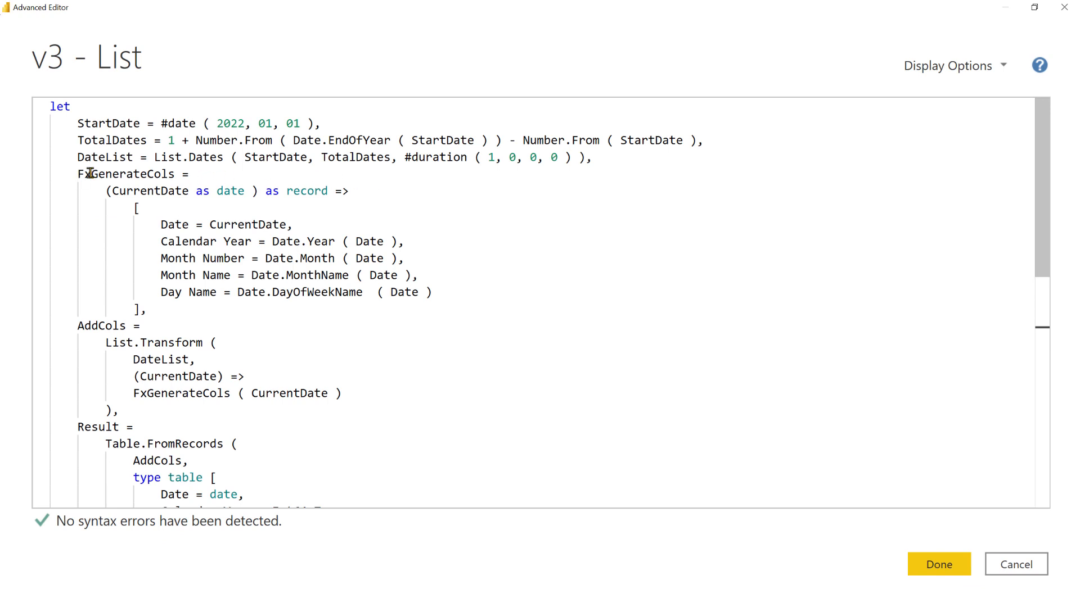
# Step: Delete the FxGenerateCols, AddCols and Result definitions from the v3 - List code, keeping everything through DateList and the in clause
pyautogui.moveTo(77, 176); pyautogui.dragTo(262, 447)
pyautogui.hotkey('ctrl', 'shift', 'End')
pyautogui.press('BackSpace')
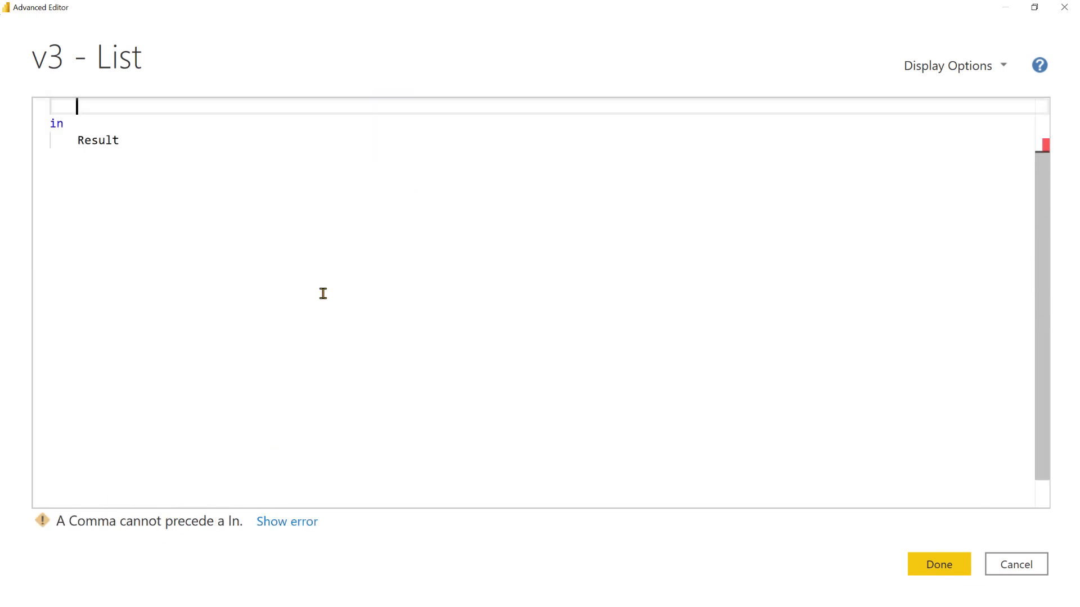
pyautogui.scroll(3, 323, 294)
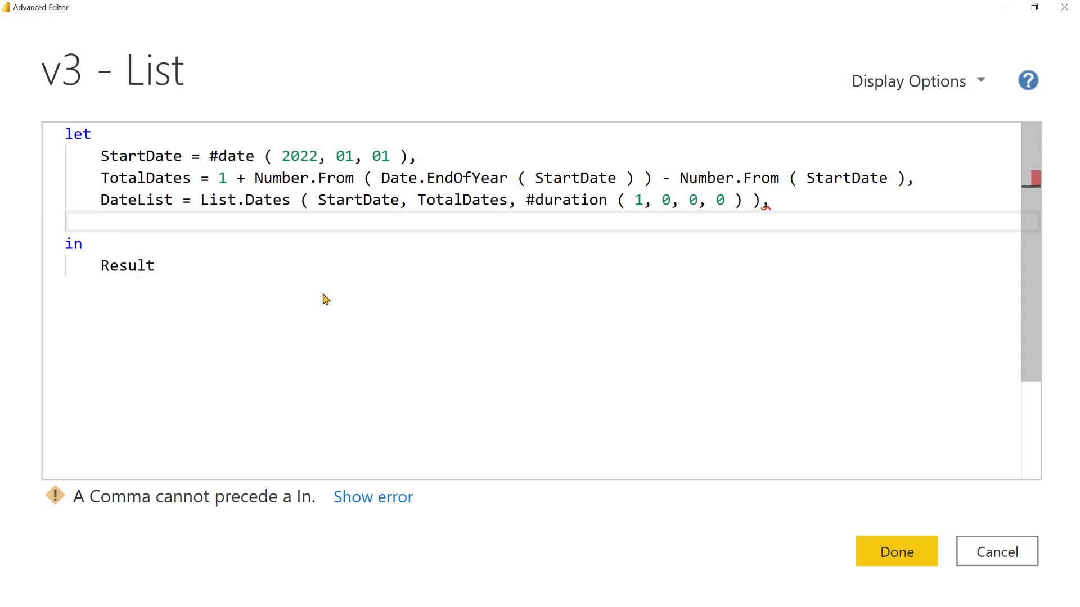
# Step: Add an AddCols step below DateList with a multi-line List.Transform call that takes DateList as its first argument
pyautogui.write('AddCols =')
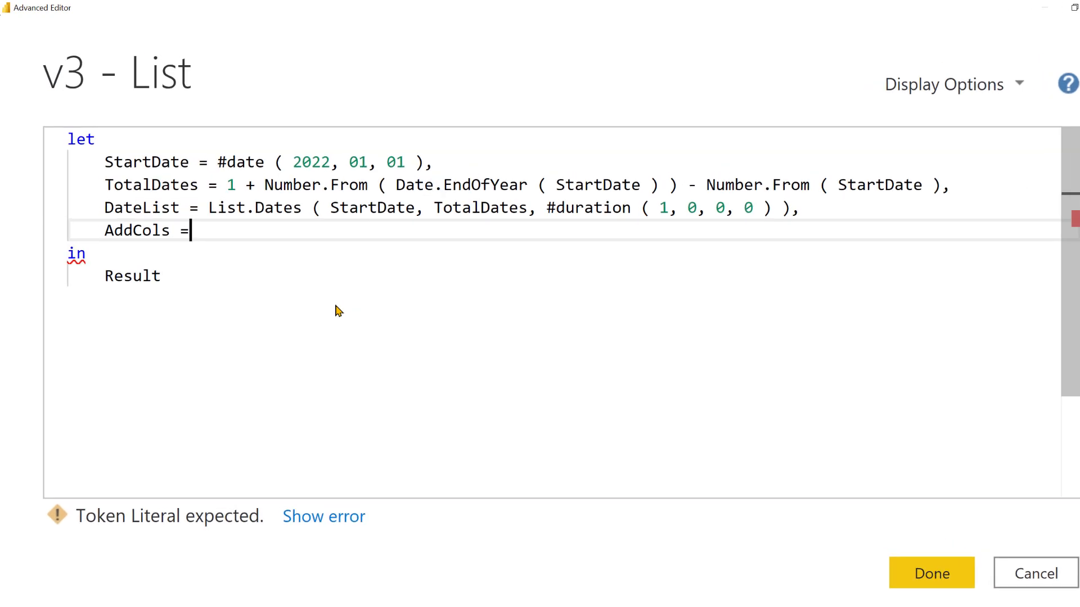
pyautogui.press('Return')
pyautogui.press('Tab')
pyautogui.write('List')
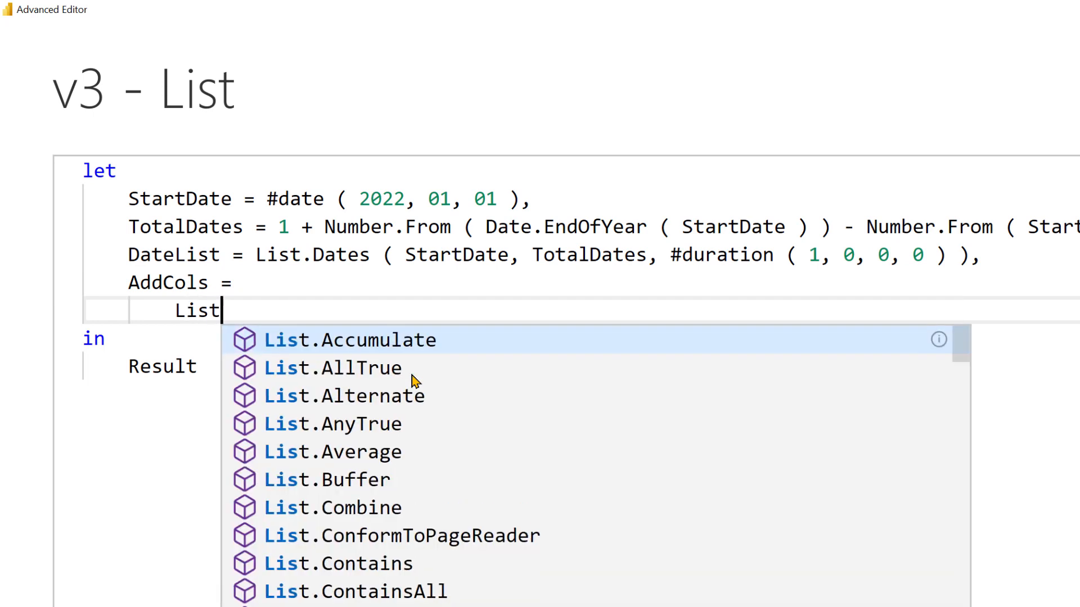
pyautogui.write('.Trans')
pyautogui.press('Tab')
pyautogui.write('(')
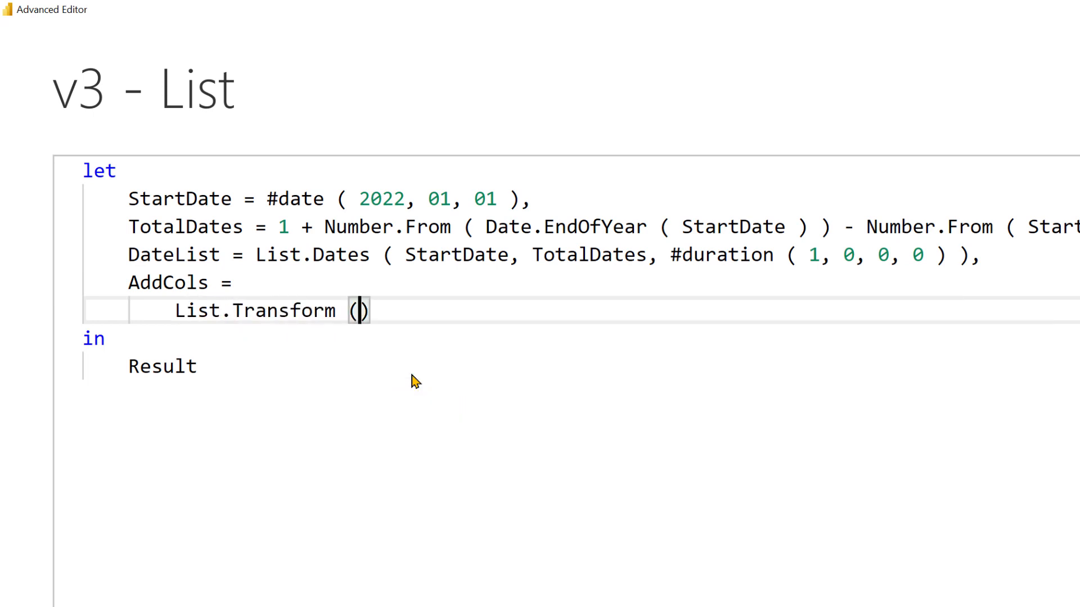
pyautogui.press('Return')
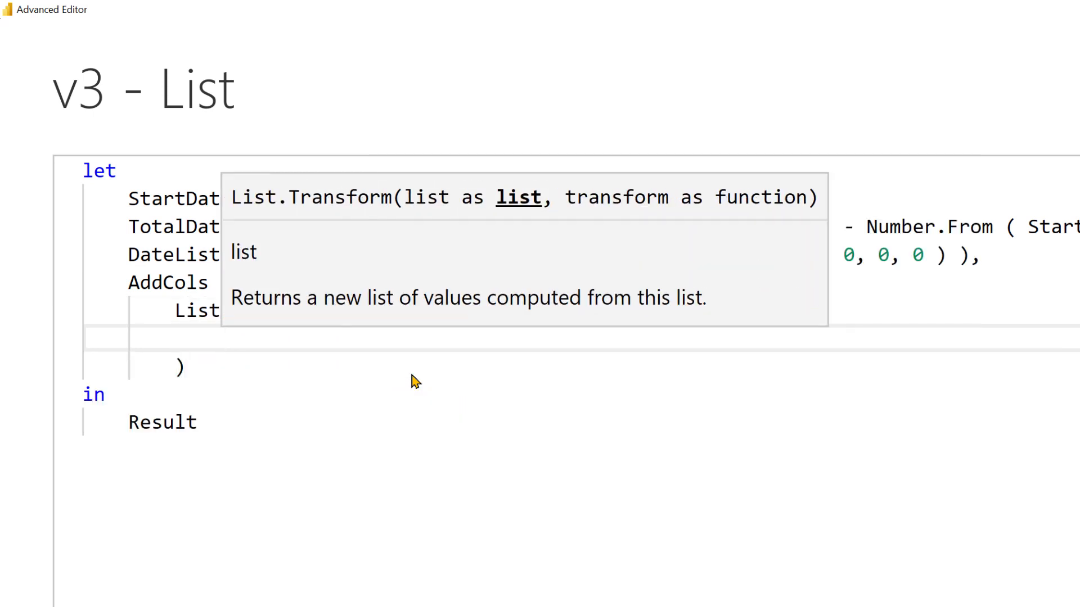
pyautogui.write('DateList,')
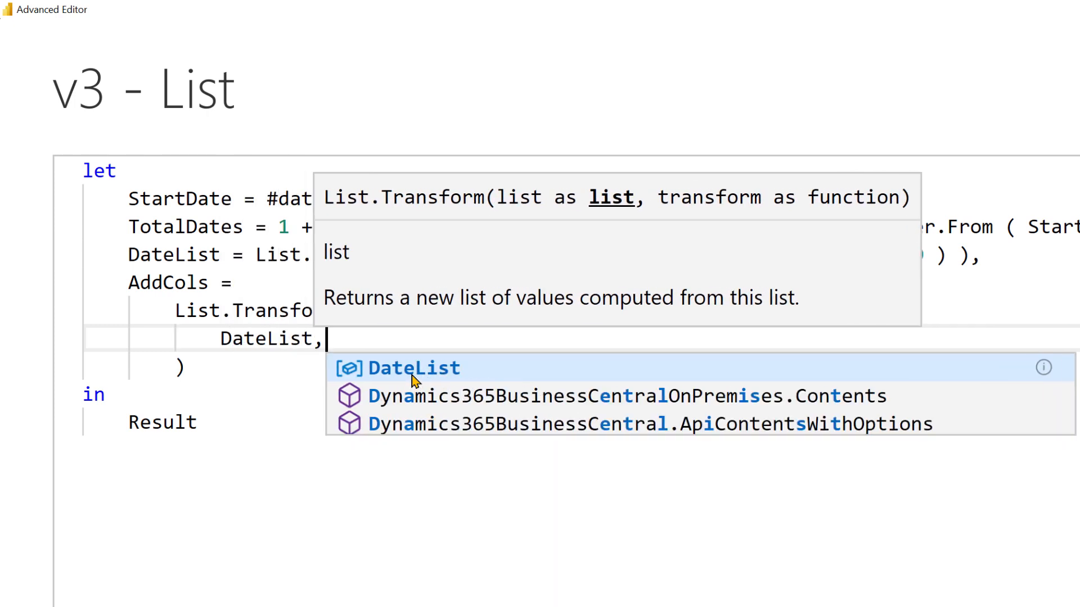
pyautogui.press('Return')
pyautogui.write('each')
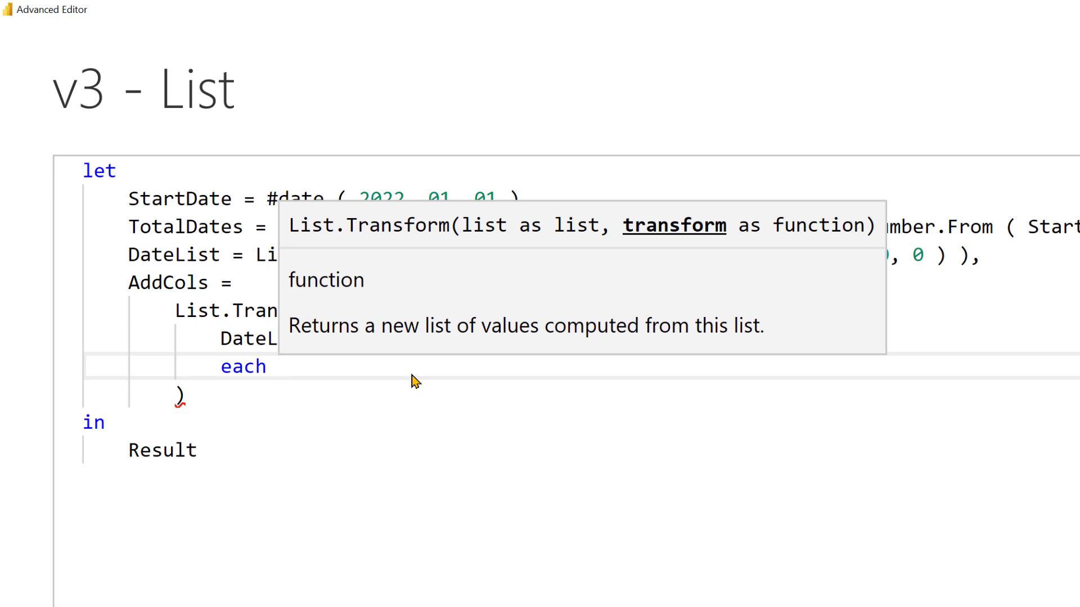
pyautogui.press('BackSpace')
pyautogui.press('BackSpace')
pyautogui.press('BackSpace')
pyautogui.press('BackSpace')
pyautogui.press('BackSpace')
# Step: Start the transform argument with the custom function header (CurrentDate) =>
pyautogui.write('(')
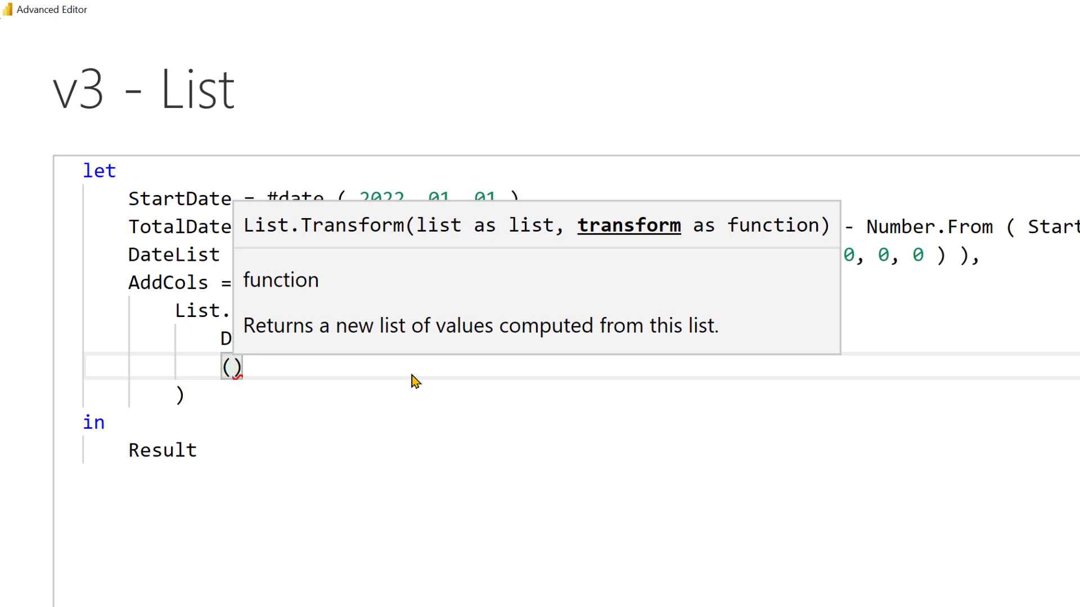
pyautogui.write('CurrentDate')
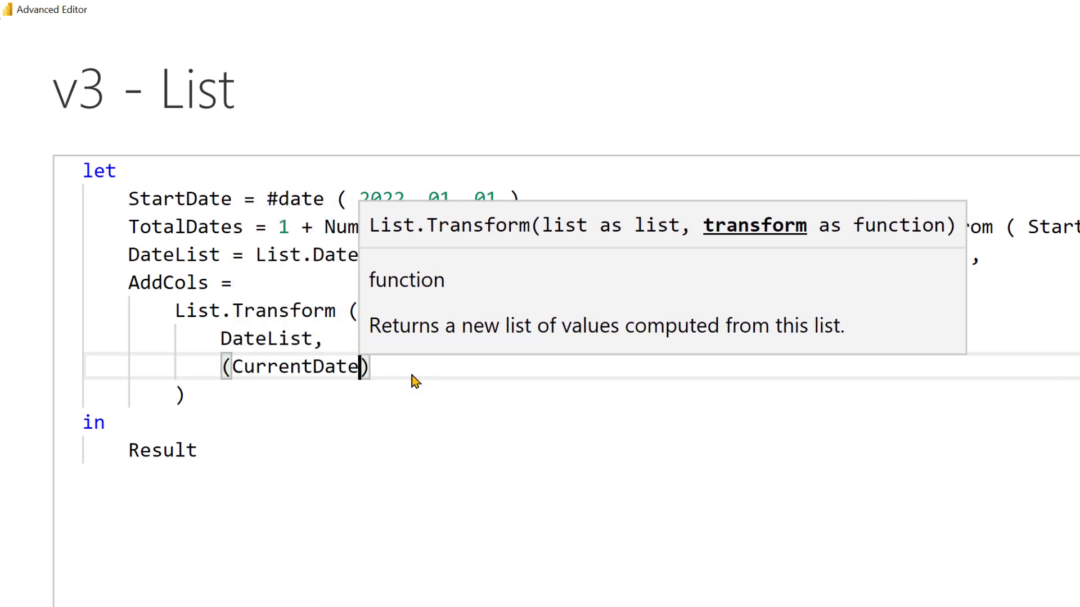
pyautogui.press('Right')
pyautogui.write('=>')
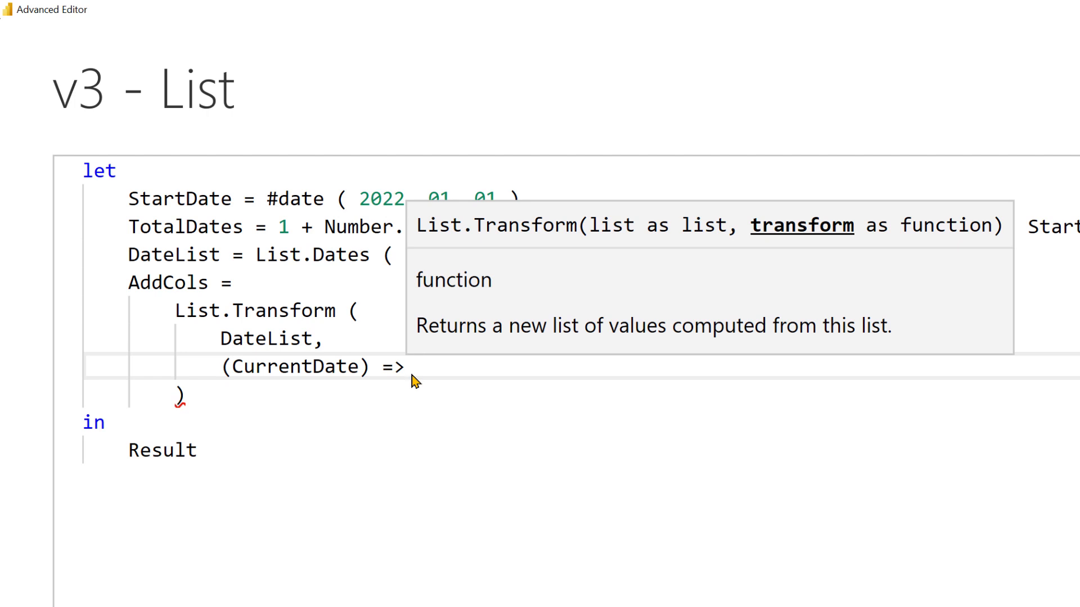
# Step: Declare the CurrentDate parameter as date and the function's return value as list
pyautogui.press('Left')
pyautogui.press('Left')
pyautogui.press('Left')
pyautogui.press('Left')
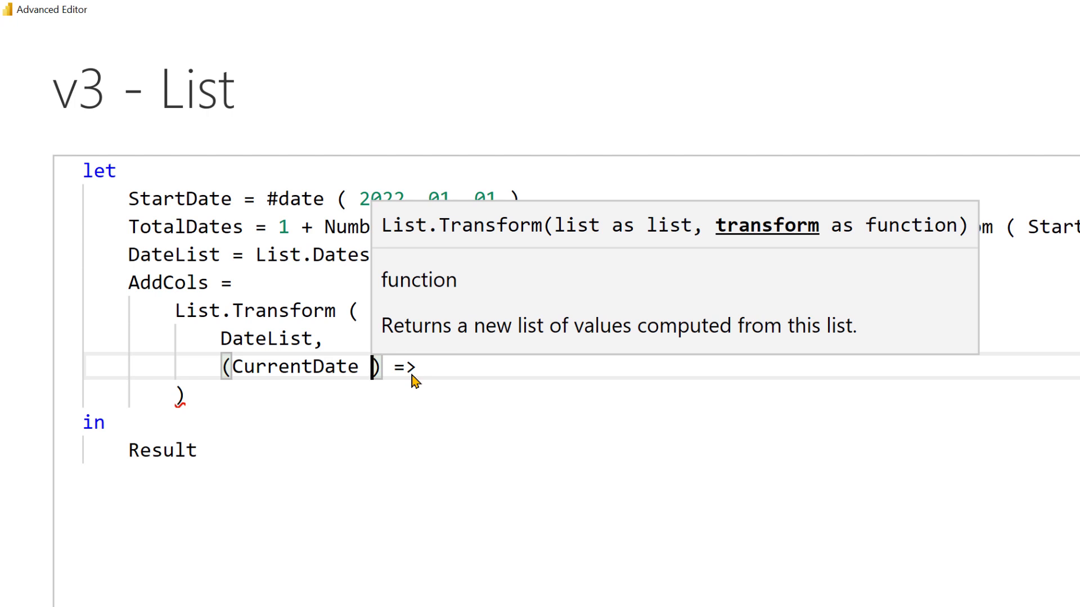
pyautogui.write('as date )')
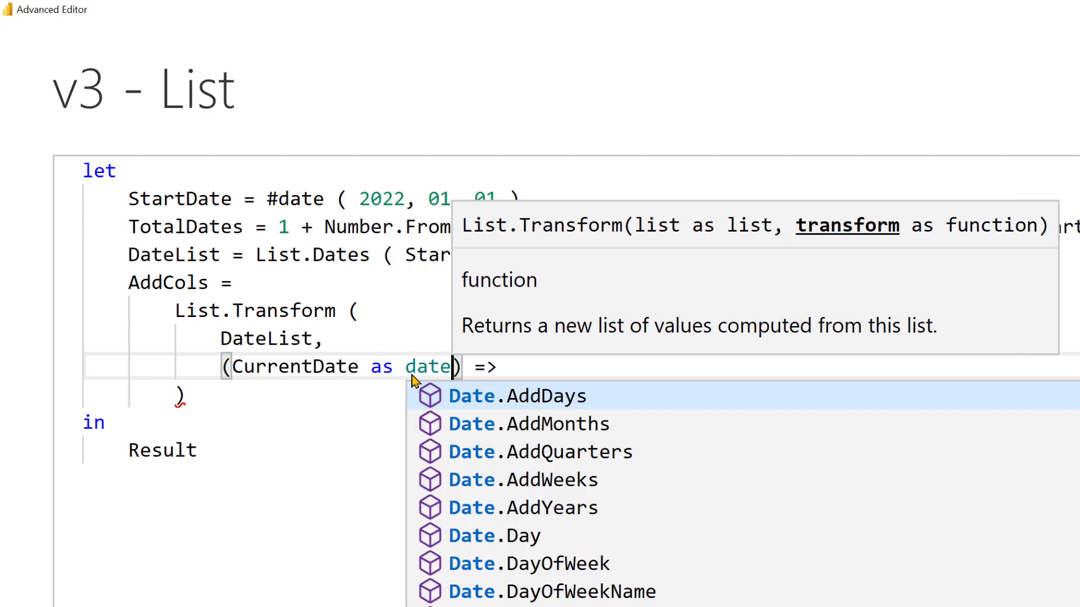
pyautogui.press('Right')
pyautogui.press('BackSpace')
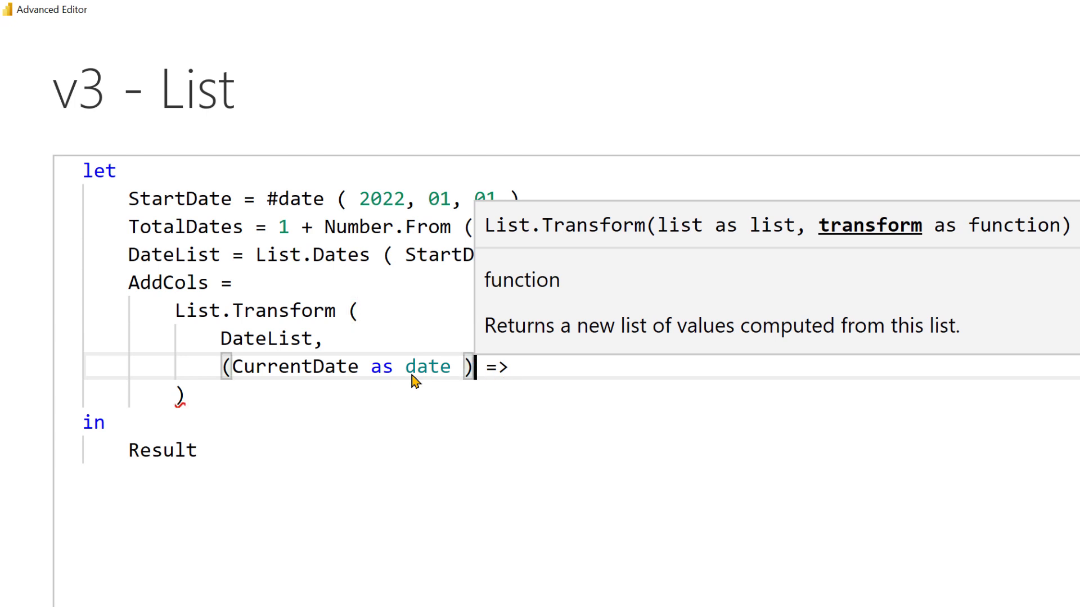
pyautogui.write('as list')
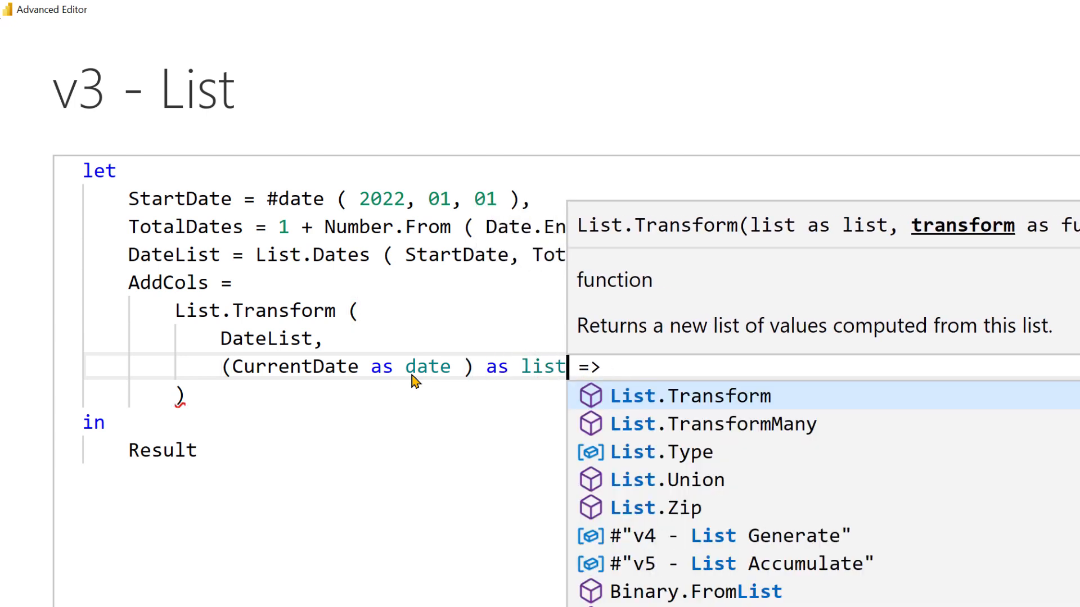
# Step: Add an empty multi-line list in curly braces as the function's body and place the cursor inside it
pyautogui.press('End')
pyautogui.press('Return')
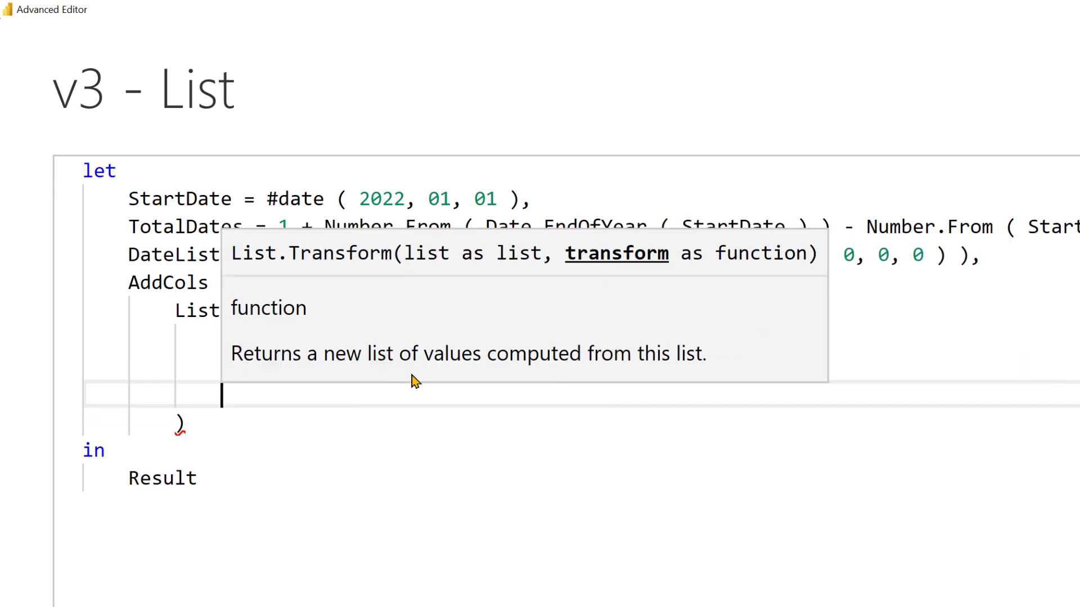
pyautogui.write('{')
pyautogui.press('Return')
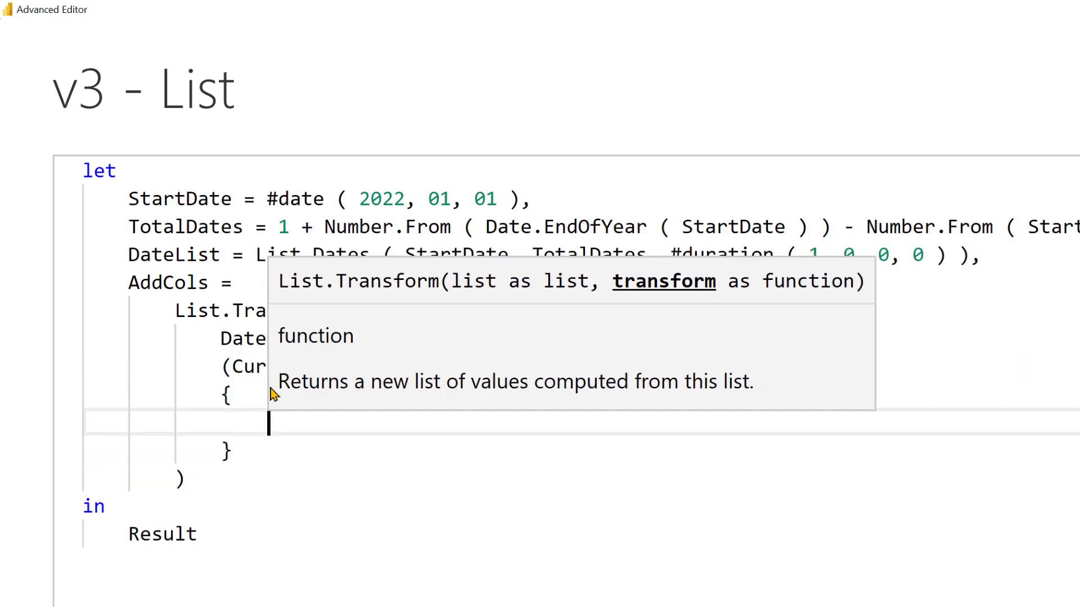
pyautogui.click(326, 459)
pyautogui.click(330, 425)
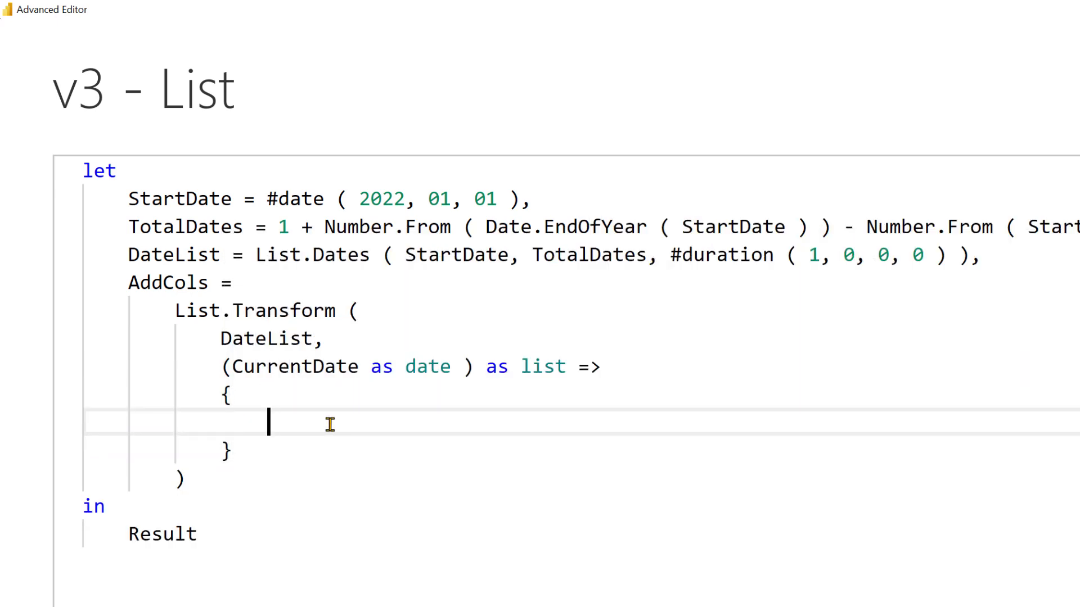
# Step: Enter CurrentDate as the only item of the function's list and make AddCols the query's output in place of Result
pyautogui.write('CurrentDate')
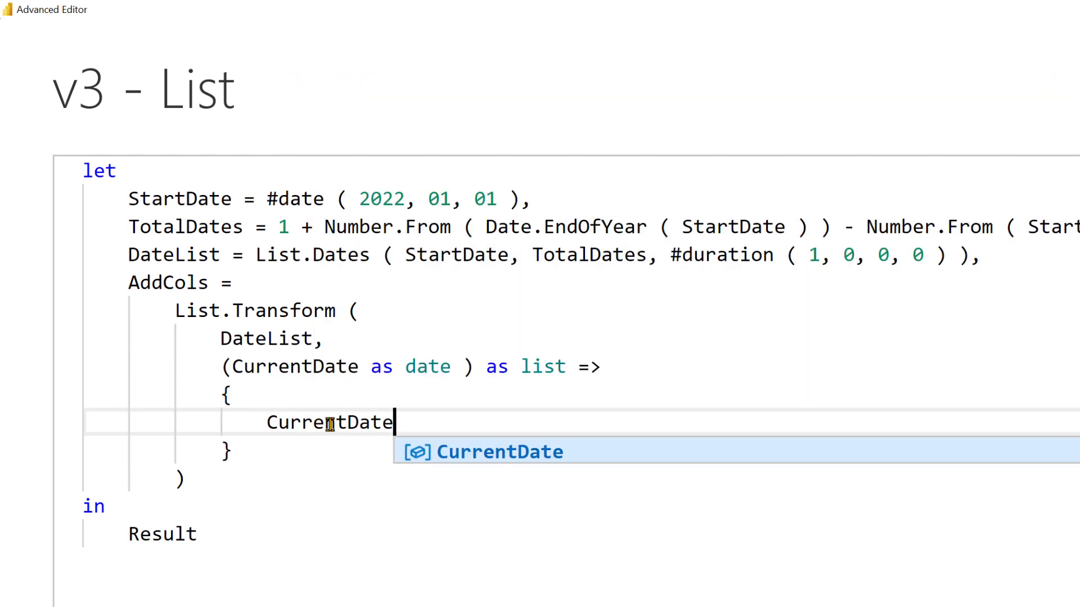
pyautogui.doubleClick(155, 283)
pyautogui.hotkey('ctrl', 'c')
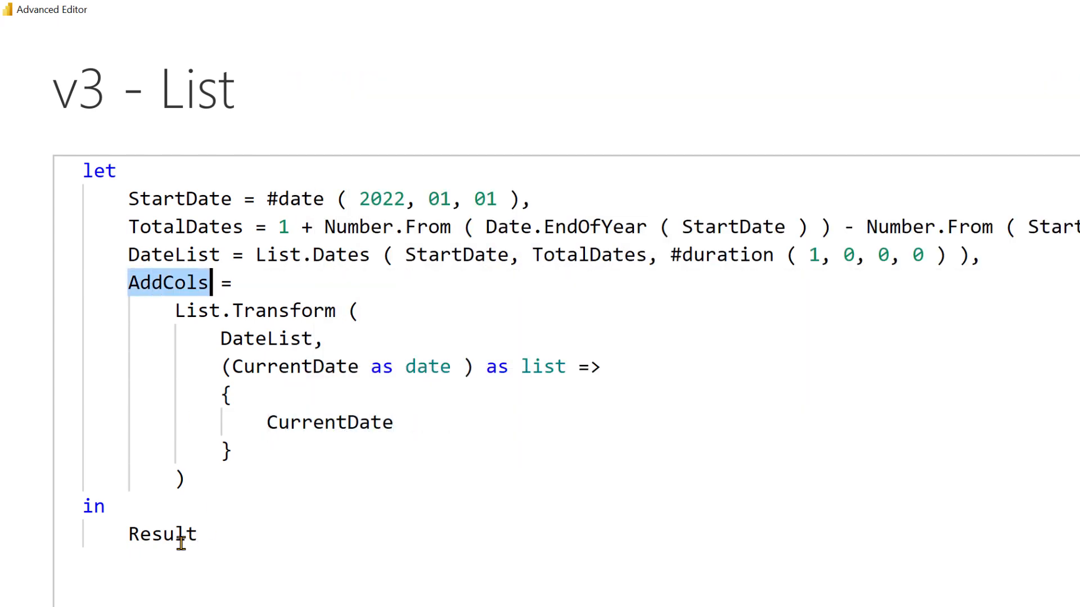
pyautogui.doubleClick(180, 543)
pyautogui.hotkey('ctrl', 'v')
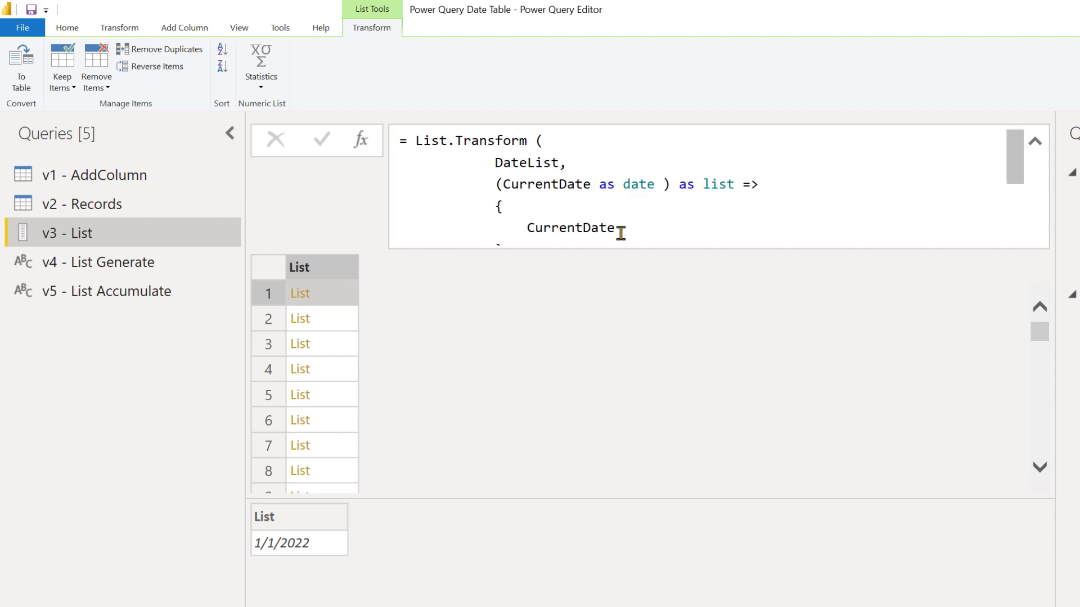
# Step: Preview the nested lists in rows 2, 3, 5 and 6 of the AddCols output to check the dates they hold
pyautogui.moveTo(622, 231); pyautogui.dragTo(523, 170)
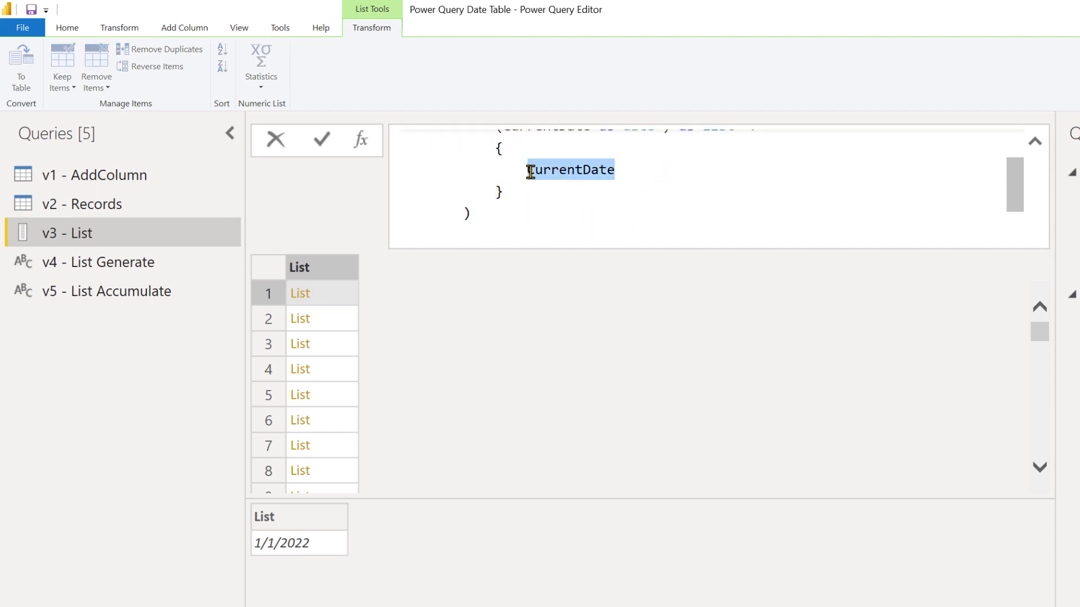
pyautogui.click(346, 325)
pyautogui.click(346, 344)
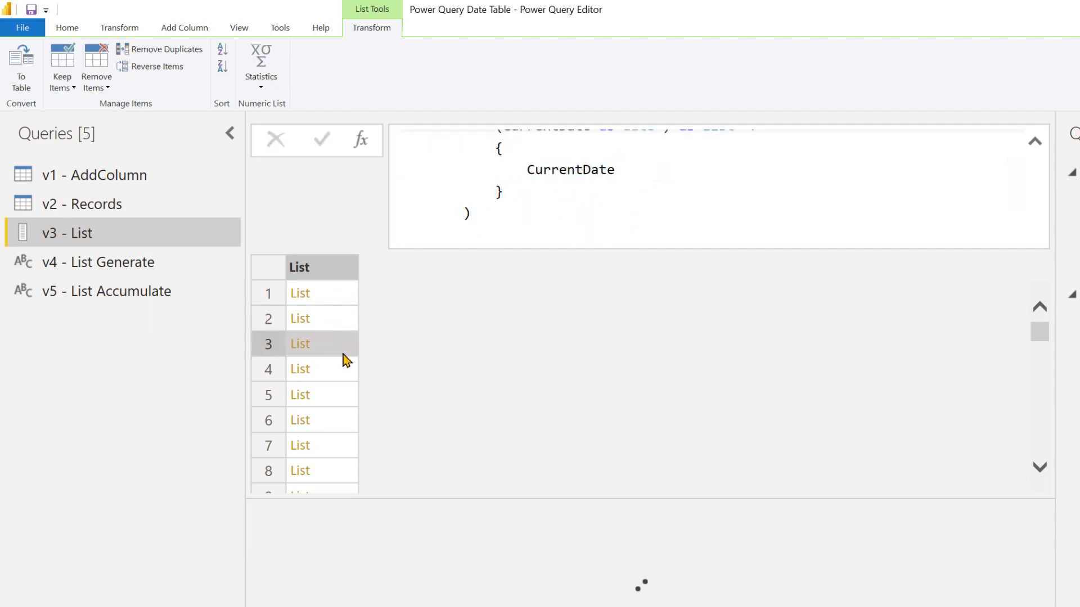
pyautogui.click(345, 395)
pyautogui.click(346, 420)
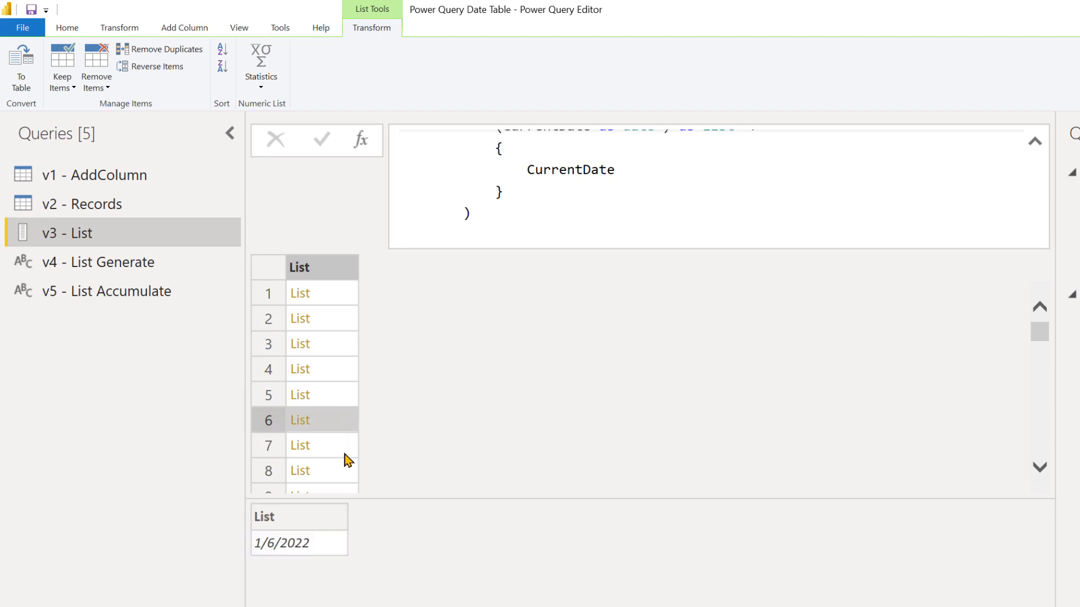
# Step: Reopen the v3 - List code and add Date.Year ( CurrentDate ) as the list item after CurrentDate
pyautogui.click(70, 28)
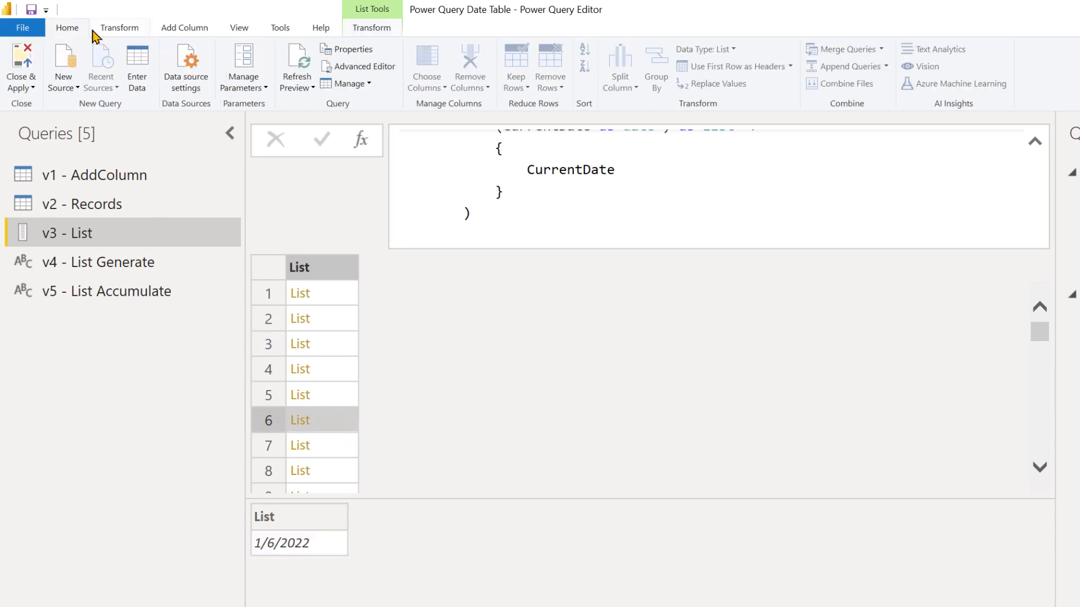
pyautogui.click(365, 67)
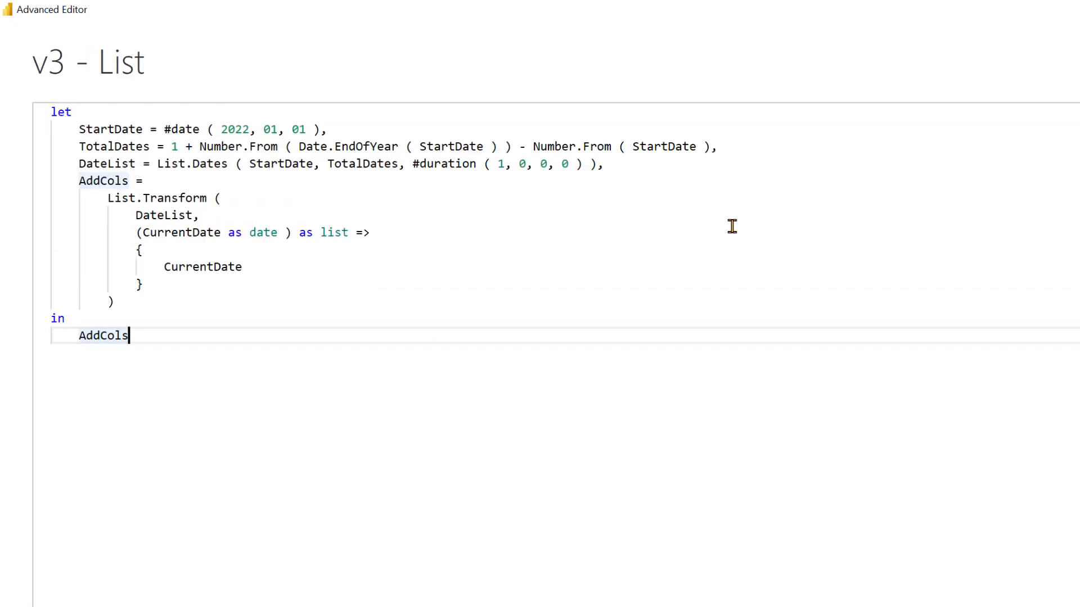
pyautogui.click(295, 268)
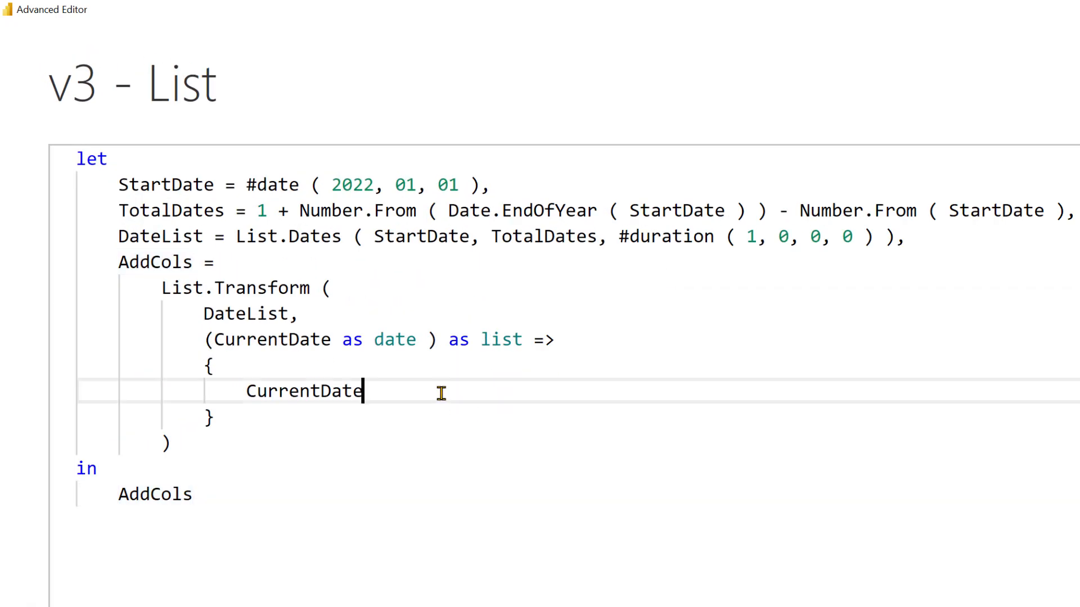
pyautogui.press('Return')
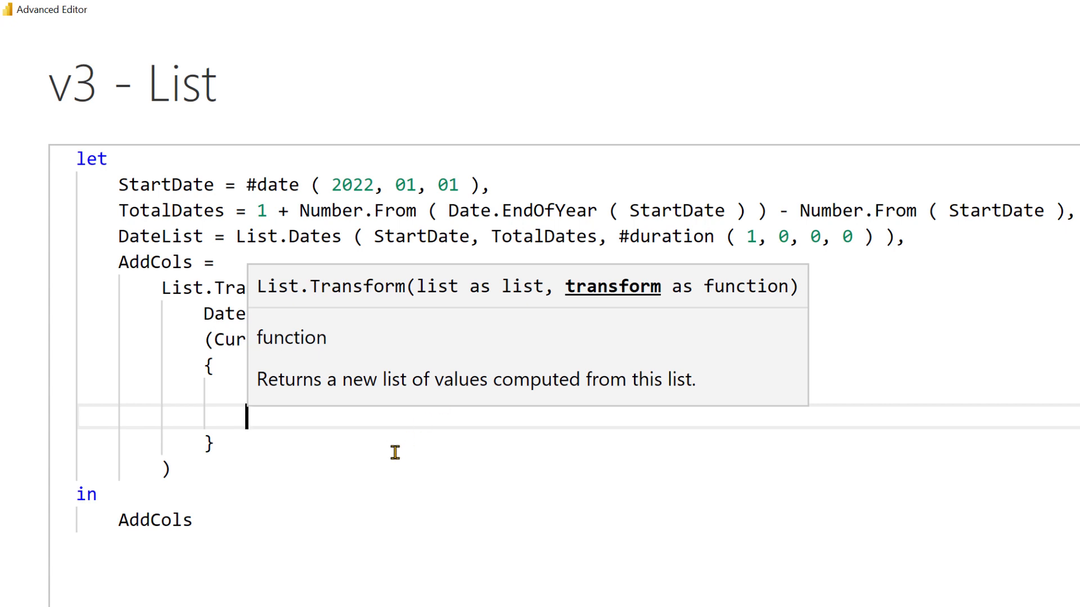
pyautogui.press('Escape')
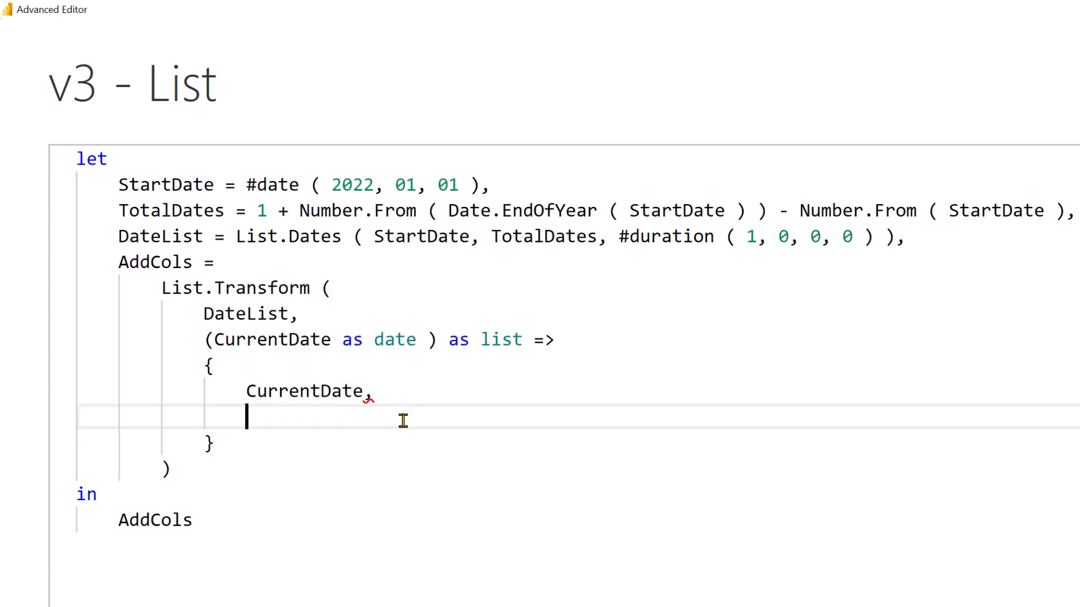
pyautogui.write('Date.')
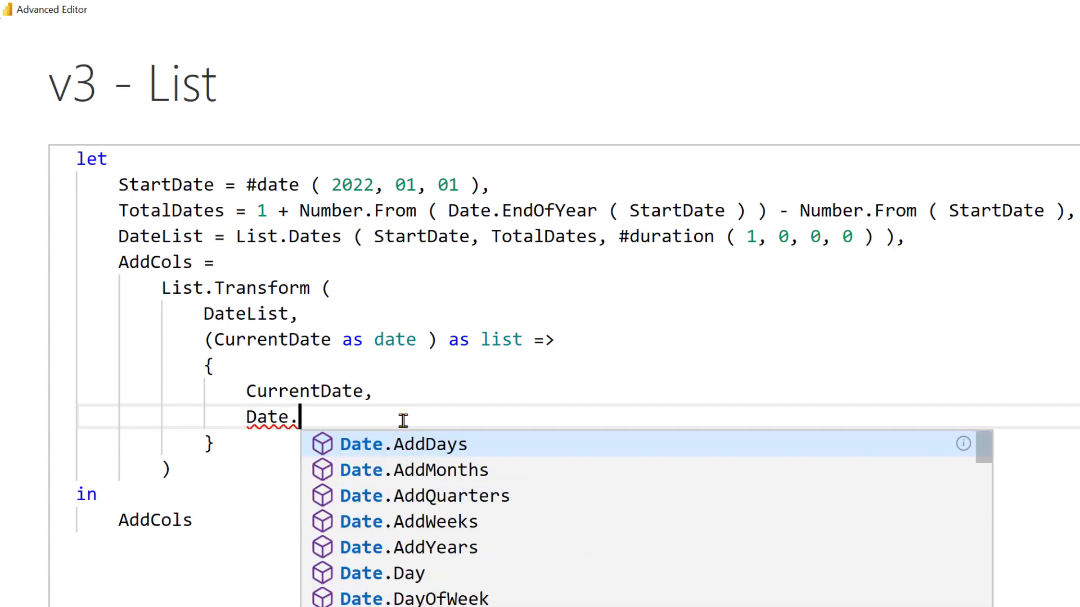
pyautogui.write('Year ( CurrentDate )')
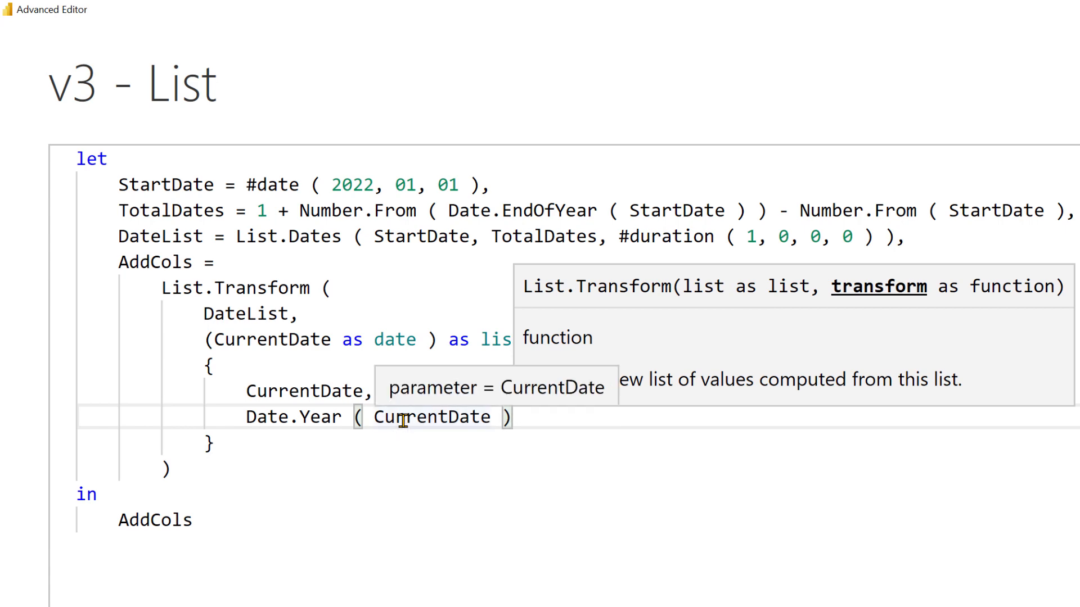
# Step: Add Date.Month ( CurrentDate ) as the list item below the Date.Year expression
pyautogui.write(',')
pyautogui.press('Return')
pyautogui.write('Date.N')
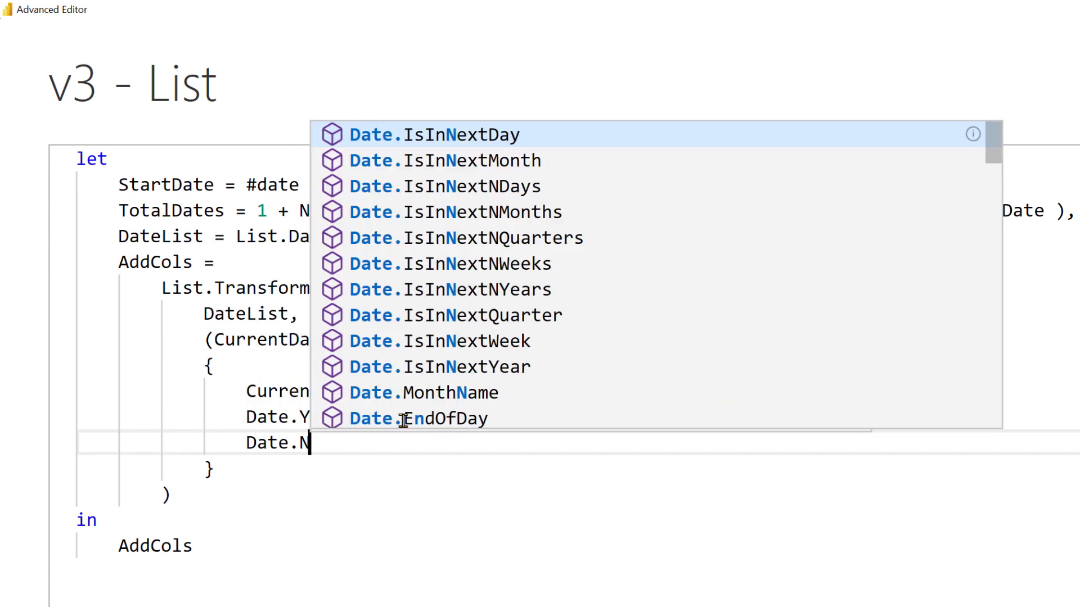
pyautogui.press('BackSpace')
pyautogui.write('M')
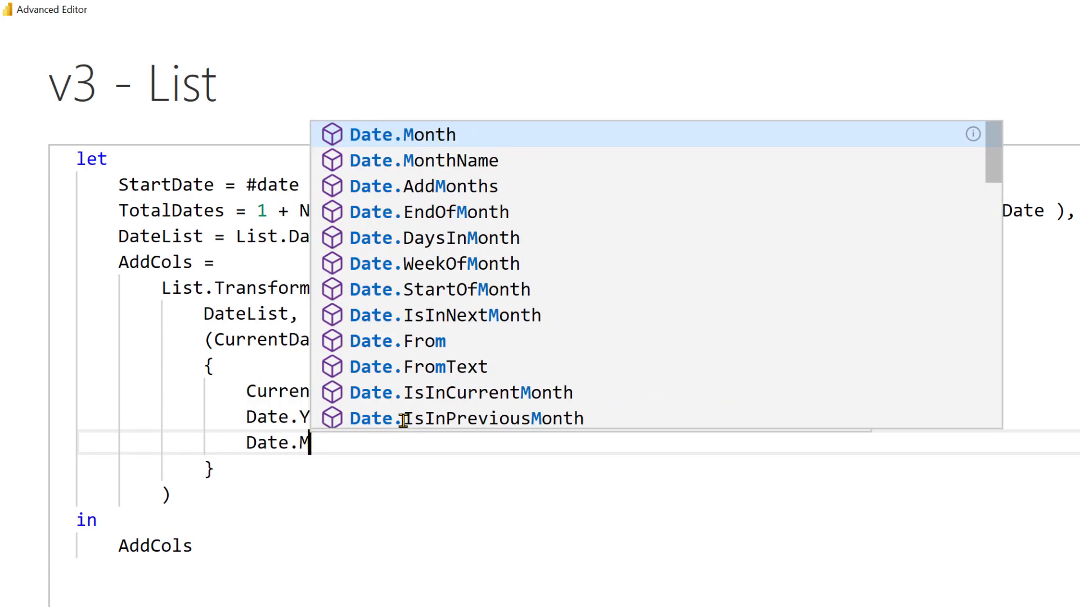
pyautogui.write('onth ( CurrentDate ),')
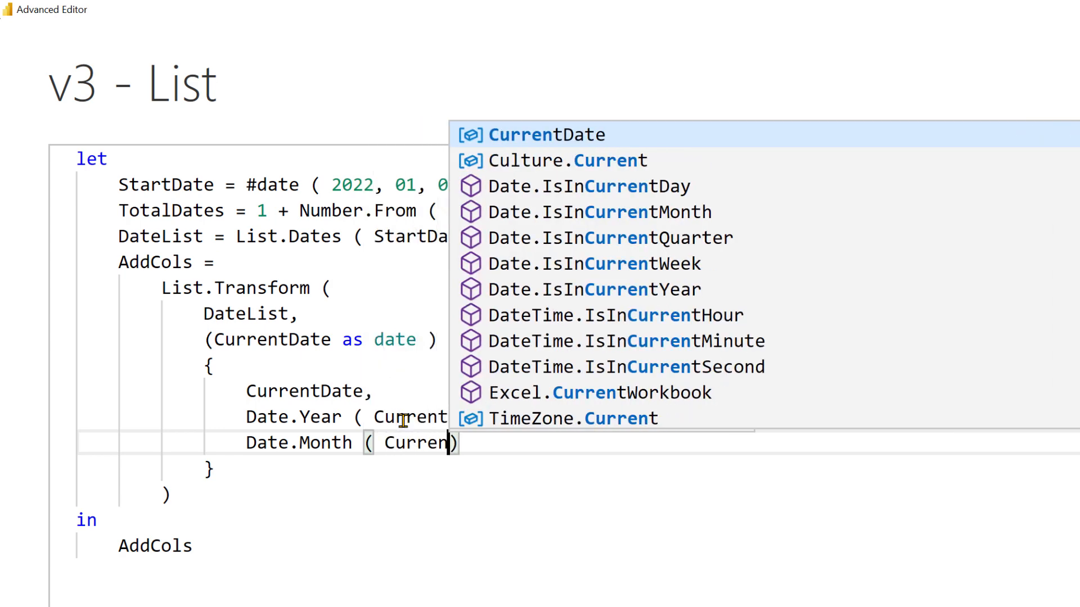
# Step: Add Date.MonthName ( CurrentDate ) and Date.DayOfWeekName ( CurrentDate ) as the last two items of the list
pyautogui.press('Return')
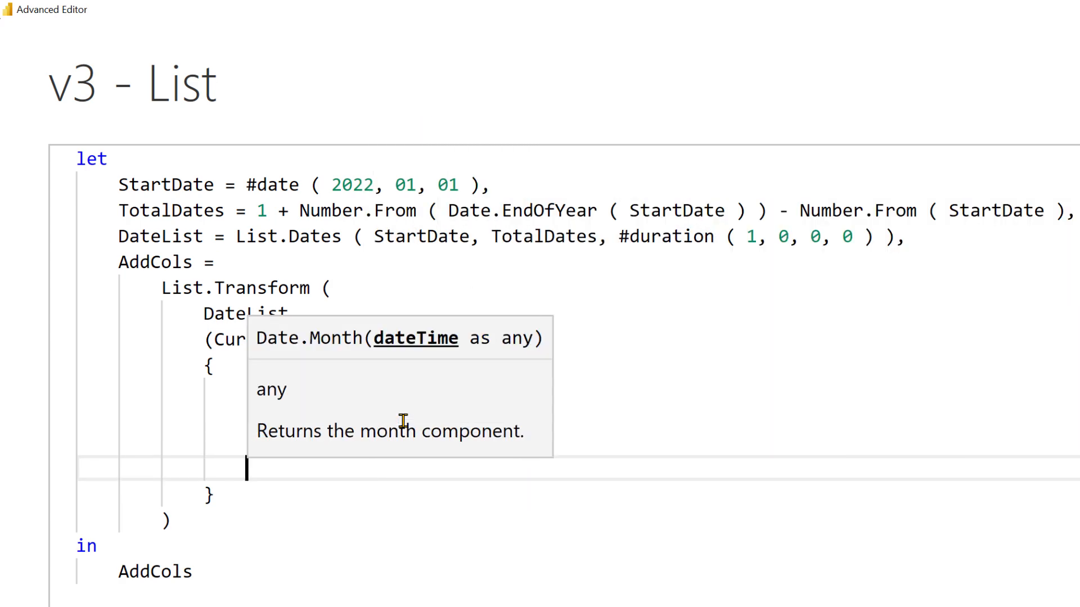
pyautogui.write('Date.MonthN')
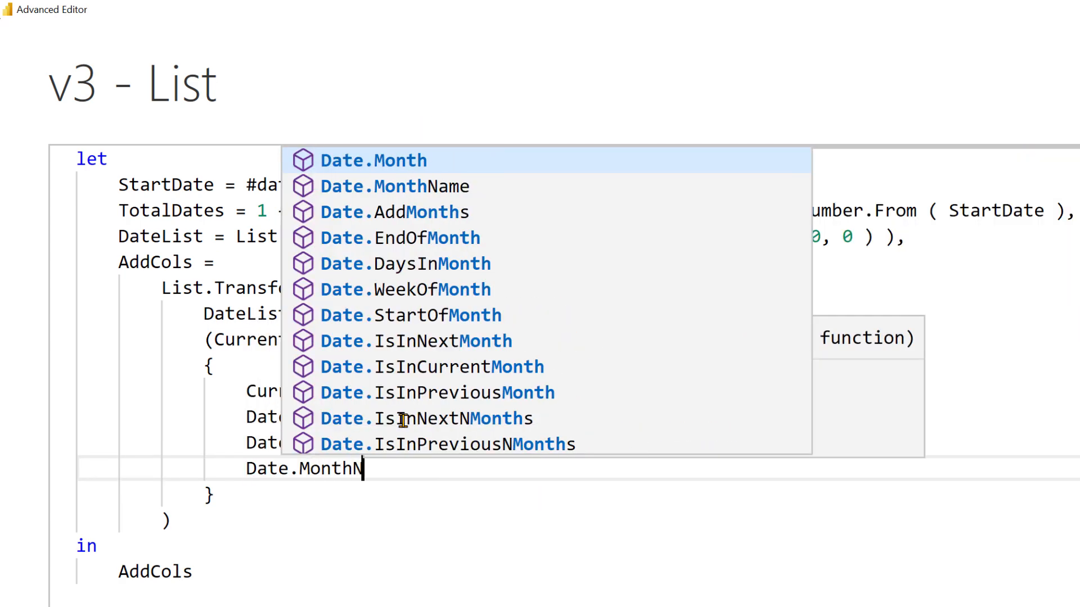
pyautogui.write('ame ( CurrentDate ),')
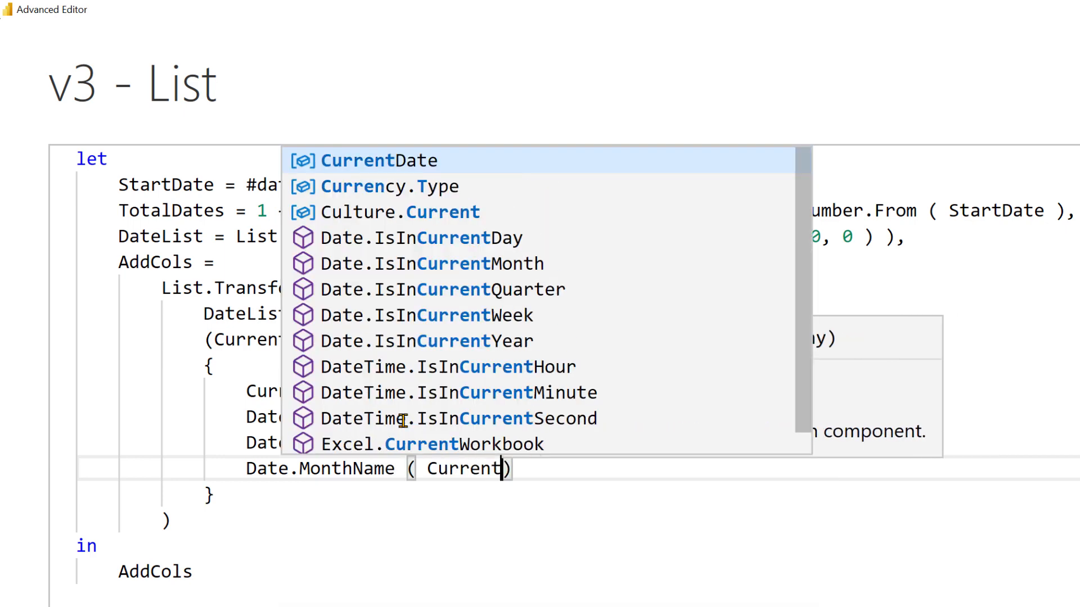
pyautogui.press('Return')
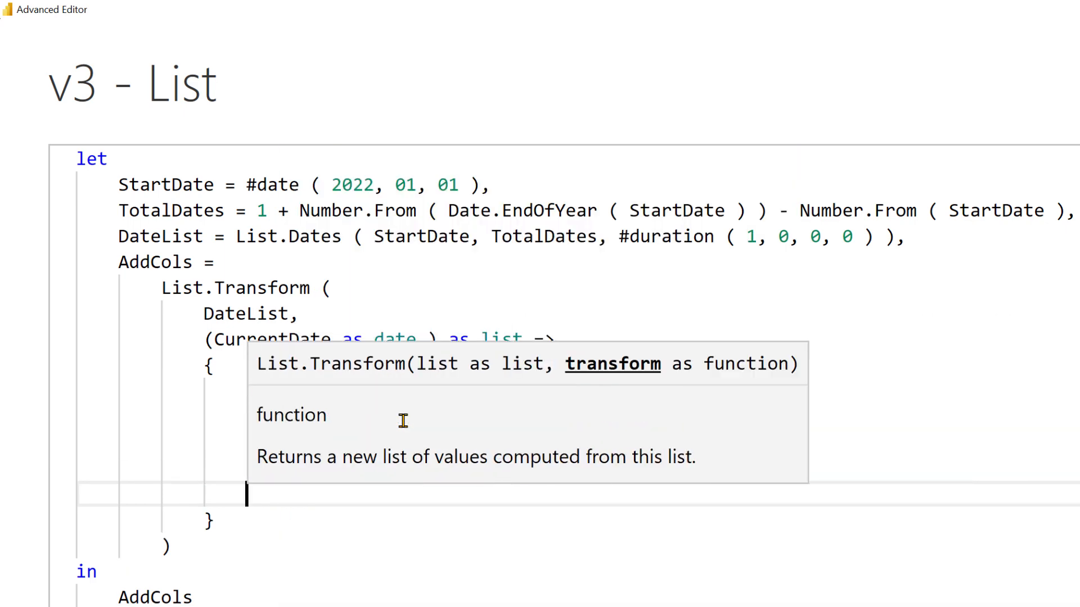
pyautogui.write('Date.DayOfWeekName ( C')
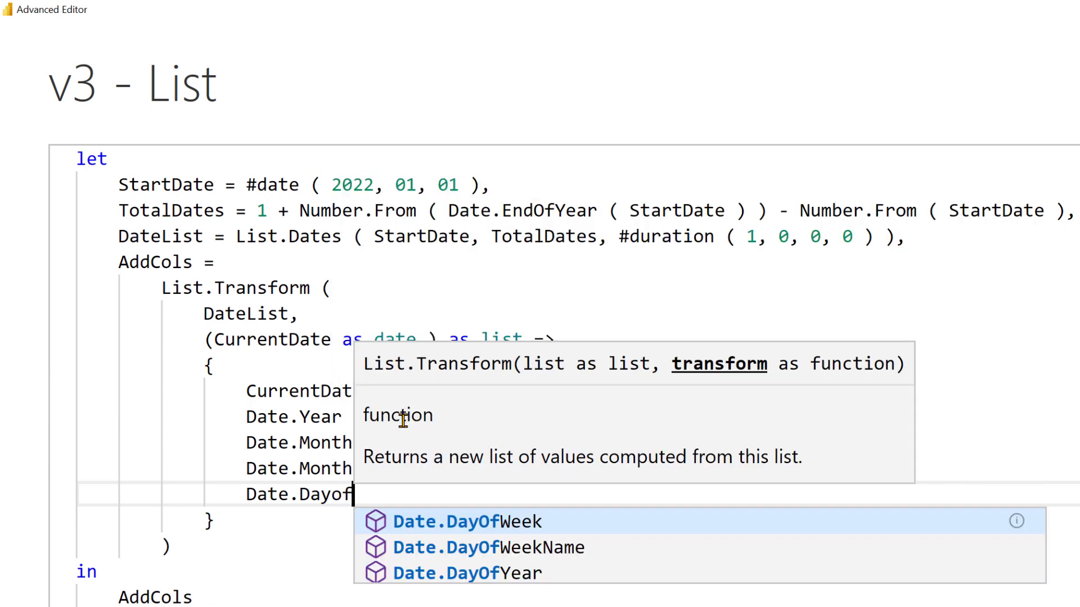
pyautogui.write('urrentDate )')
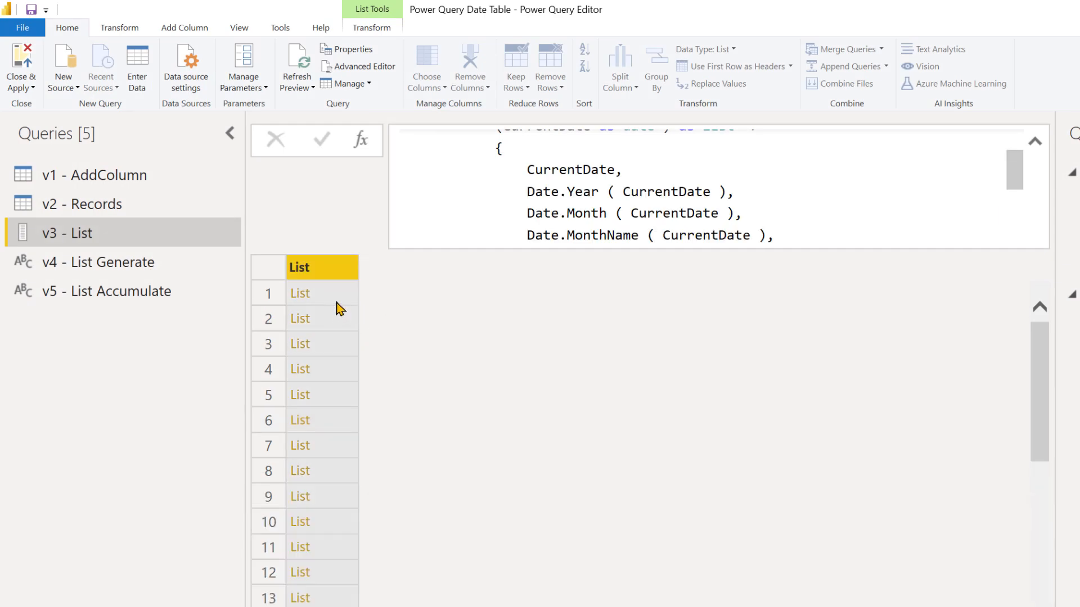
# Step: Preview the nested lists in the first seven rows of AddCols to examine the date, year, month and weekday values
pyautogui.click(336, 302)
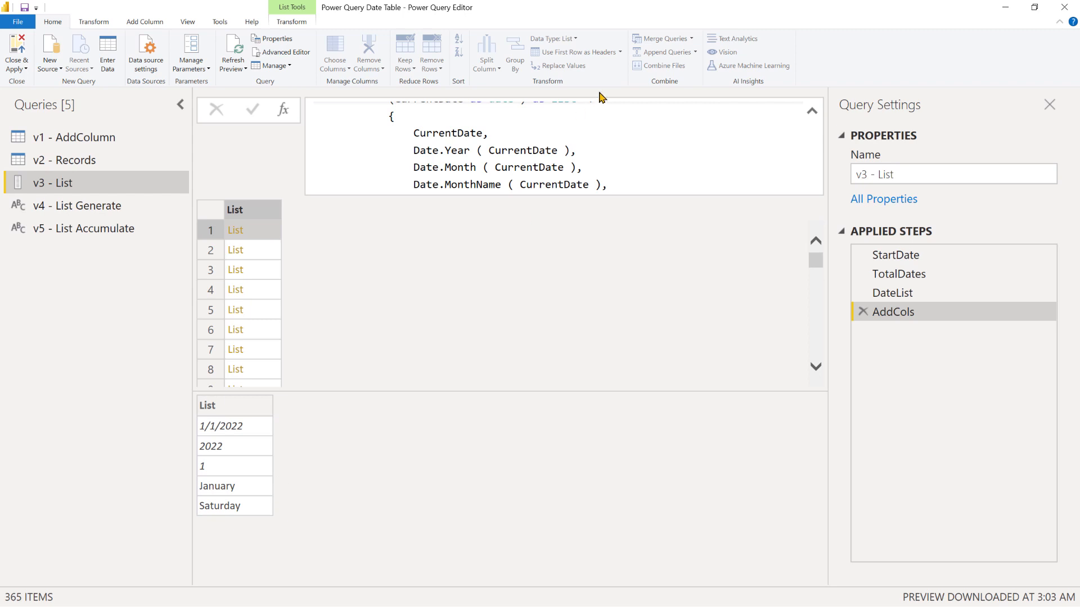
pyautogui.click(591, 163)
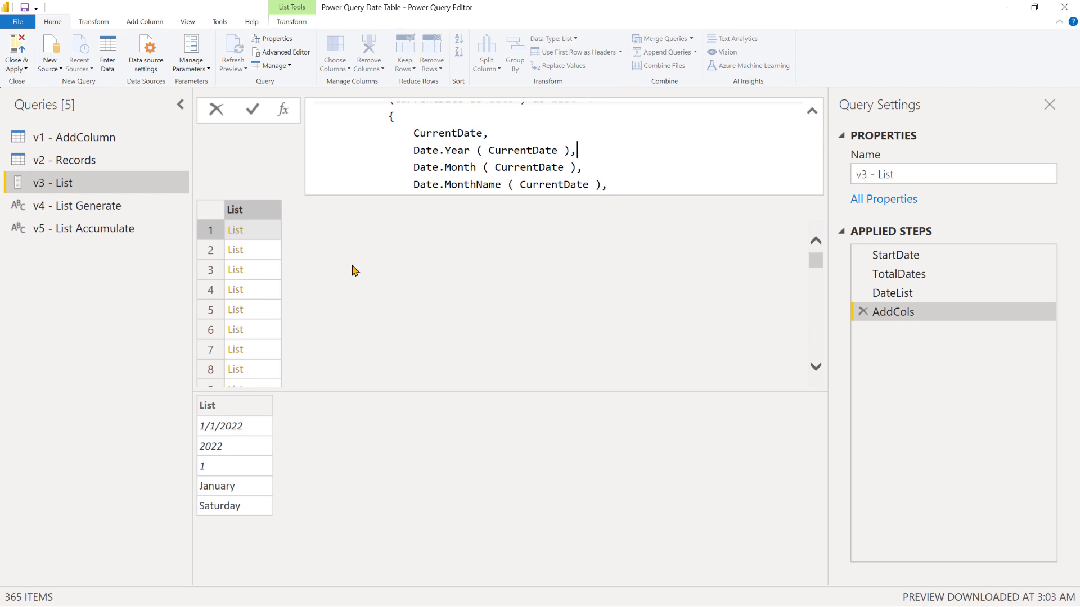
pyautogui.click(265, 254)
pyautogui.click(266, 274)
pyautogui.click(272, 288)
pyautogui.click(273, 309)
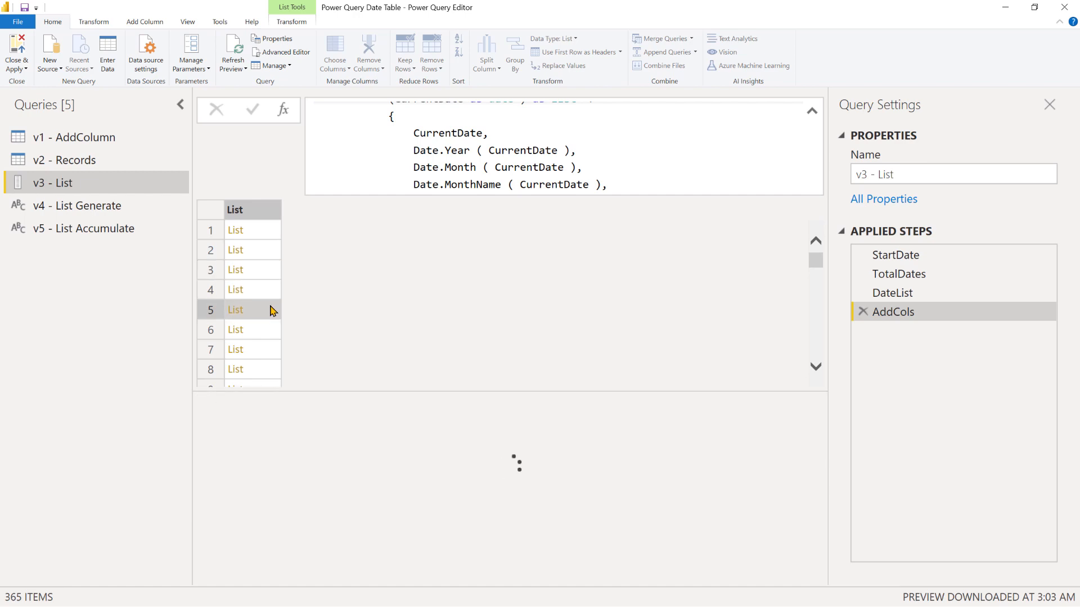
pyautogui.click(273, 330)
pyautogui.click(276, 349)
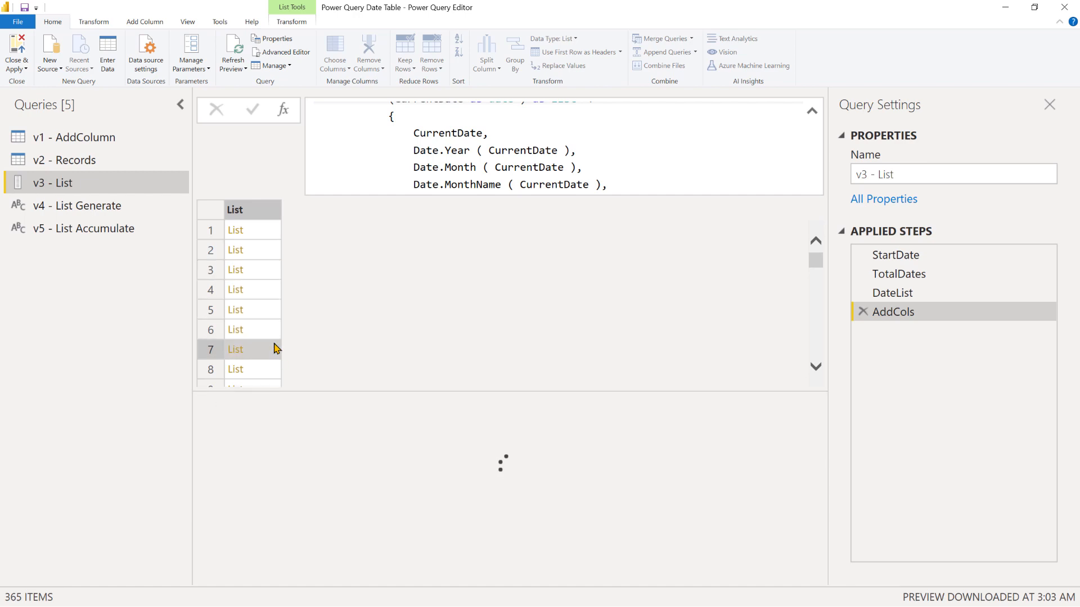
# Step: Reopen the v3 - List code and add a Result step below AddCols that calls Table.FromColumns with no argument yet
pyautogui.click(285, 53)
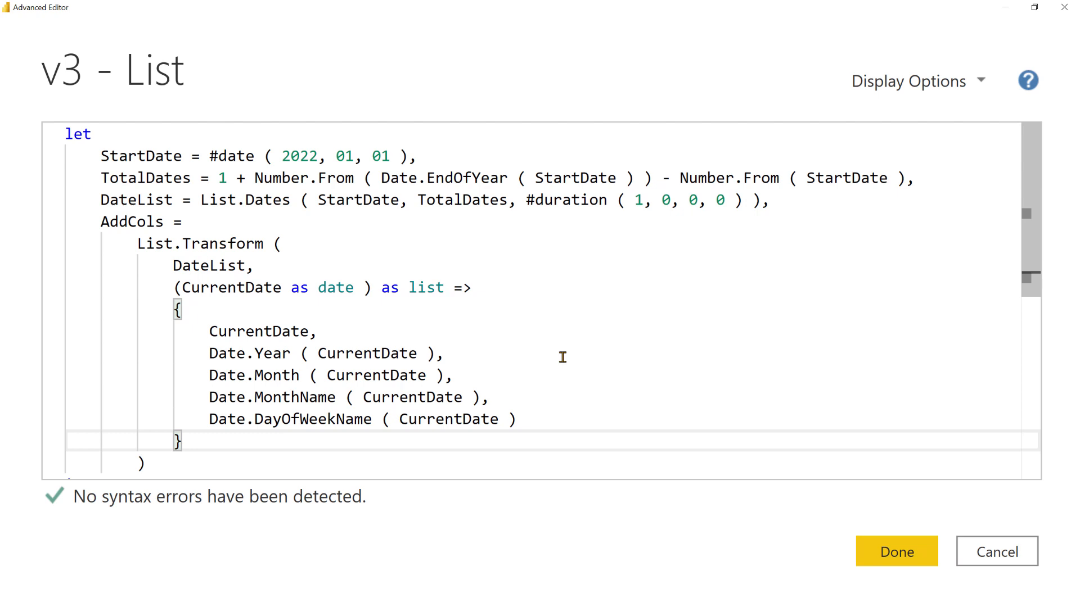
pyautogui.moveTo(595, 11); pyautogui.dragTo(738, 119)
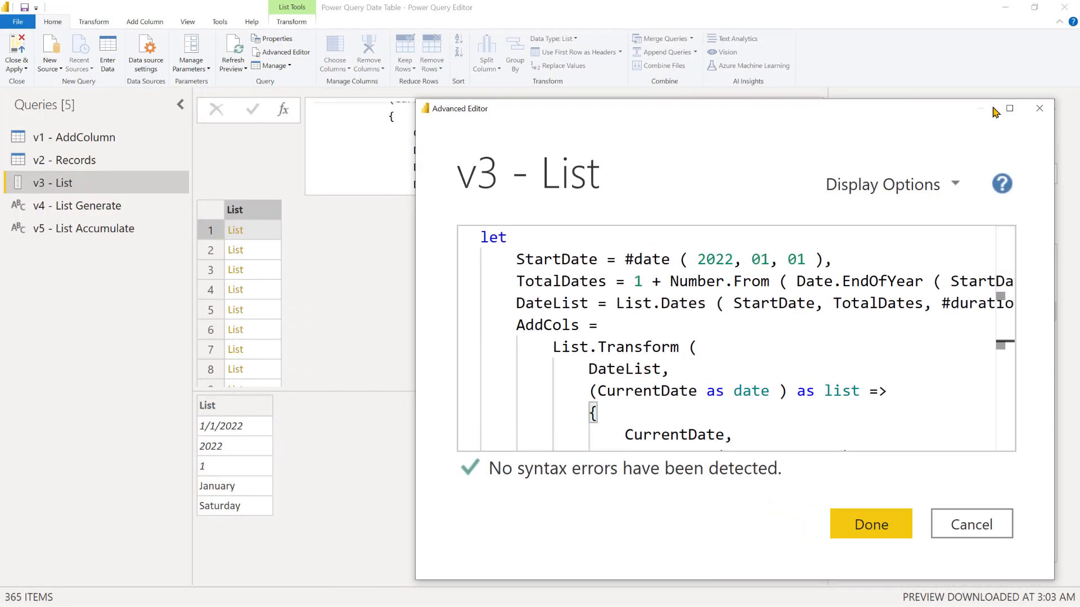
pyautogui.click(1009, 108)
pyautogui.scroll(-2, 192, 313)
pyautogui.click(191, 316)
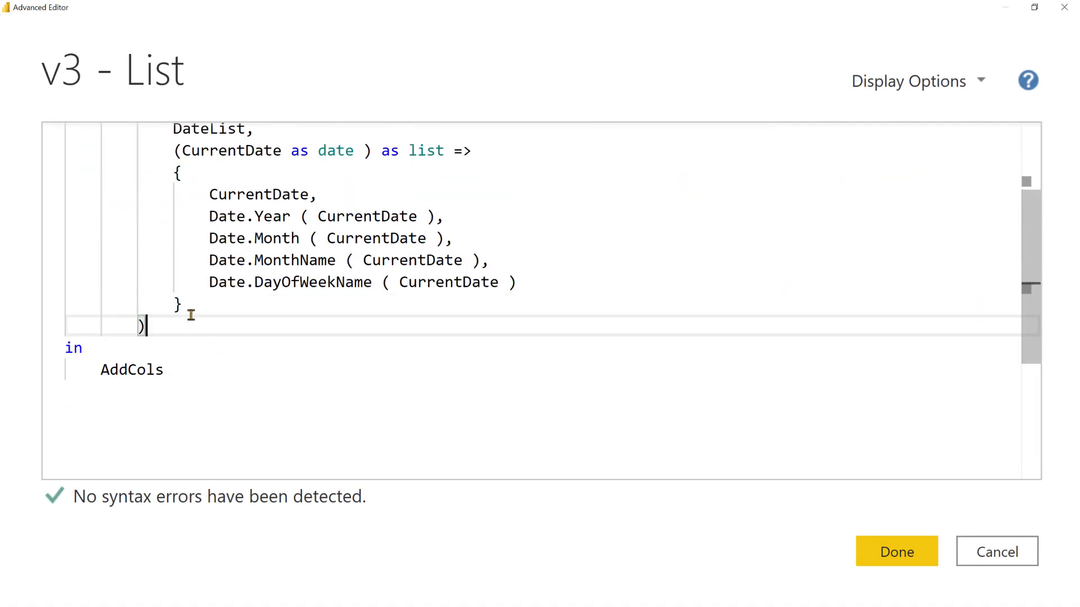
pyautogui.write(',')
pyautogui.press('Return')
pyautogui.write('R')
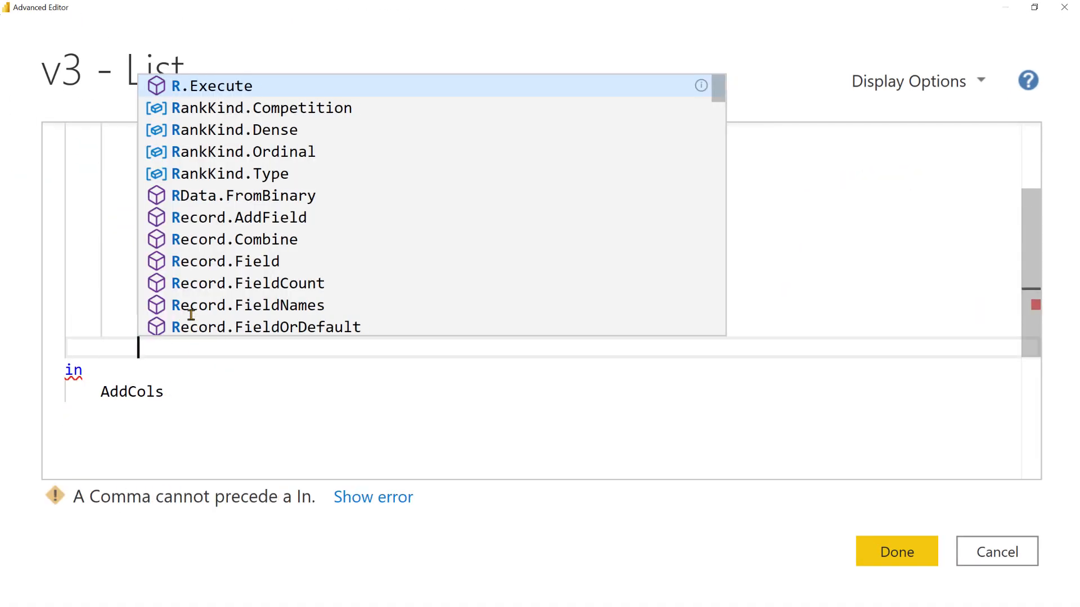
pyautogui.write('esult =')
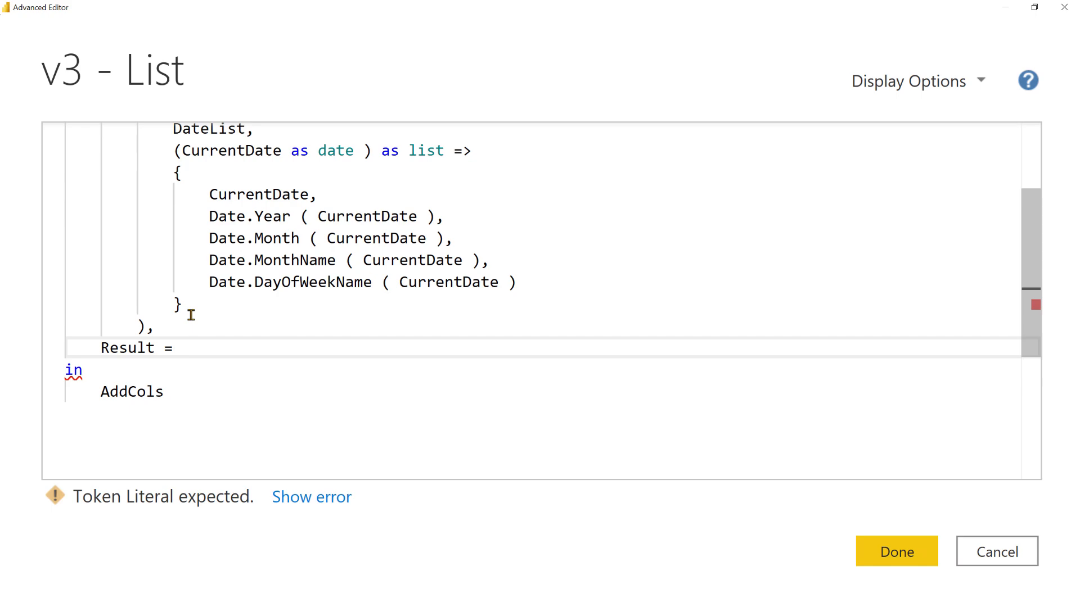
pyautogui.write(' Table.')
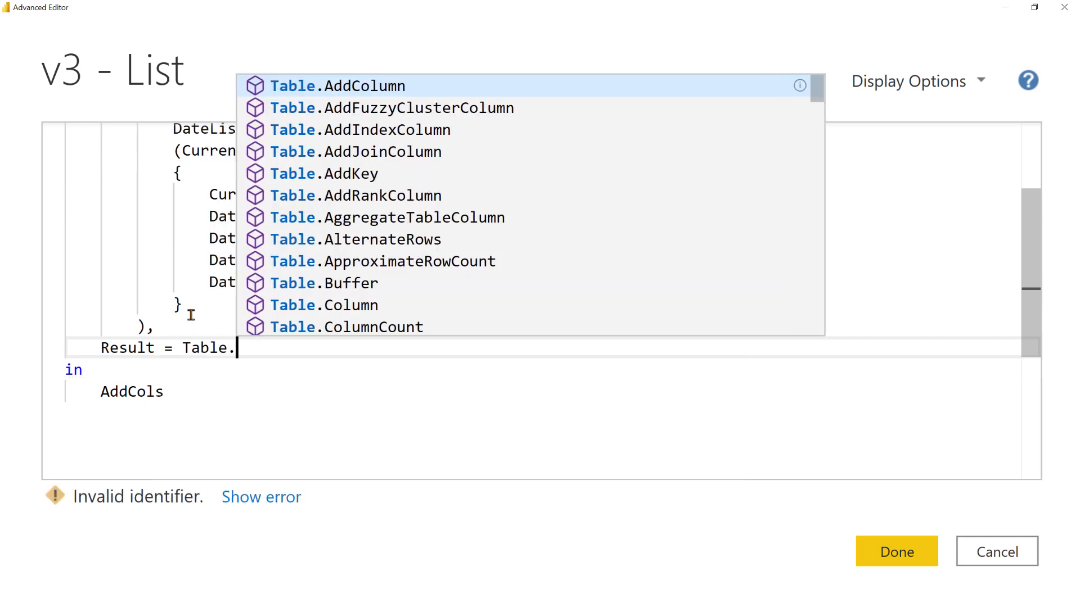
pyautogui.write('FromColumns ( ')
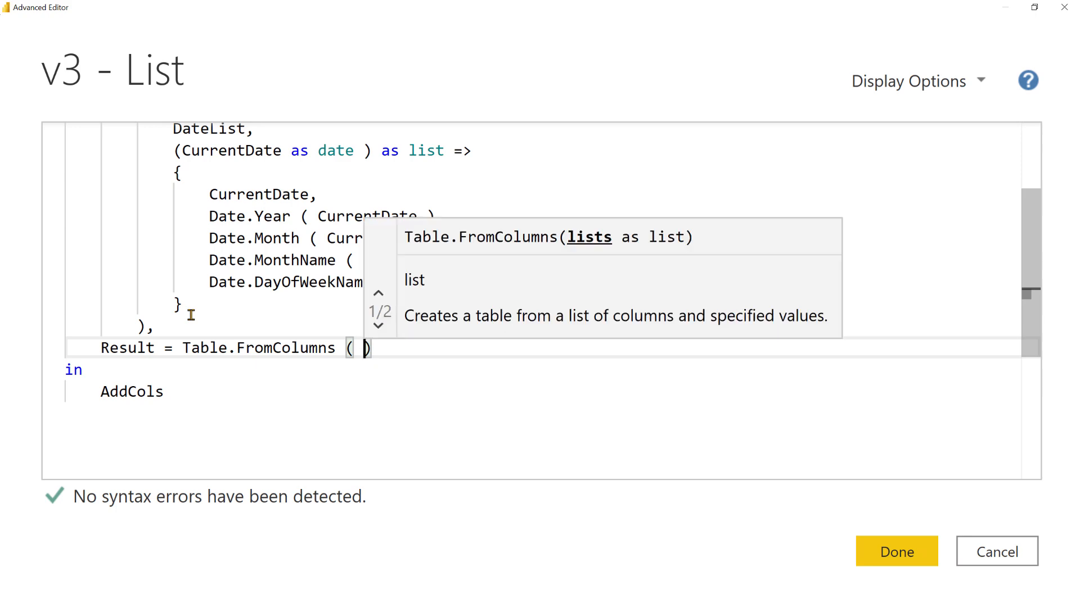
pyautogui.write('addcols')
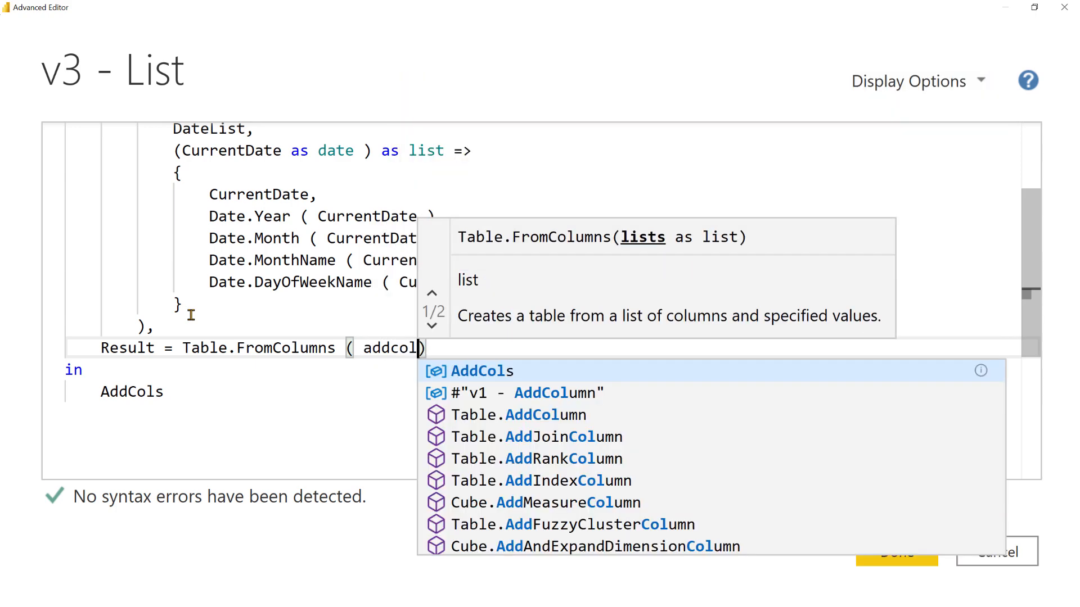
pyautogui.press('BackSpace')
pyautogui.press('BackSpace')
pyautogui.press('BackSpace')
pyautogui.press('BackSpace')
pyautogui.press('BackSpace')
pyautogui.press('BackSpace')
pyautogui.press('BackSpace')
pyautogui.press('BackSpace')
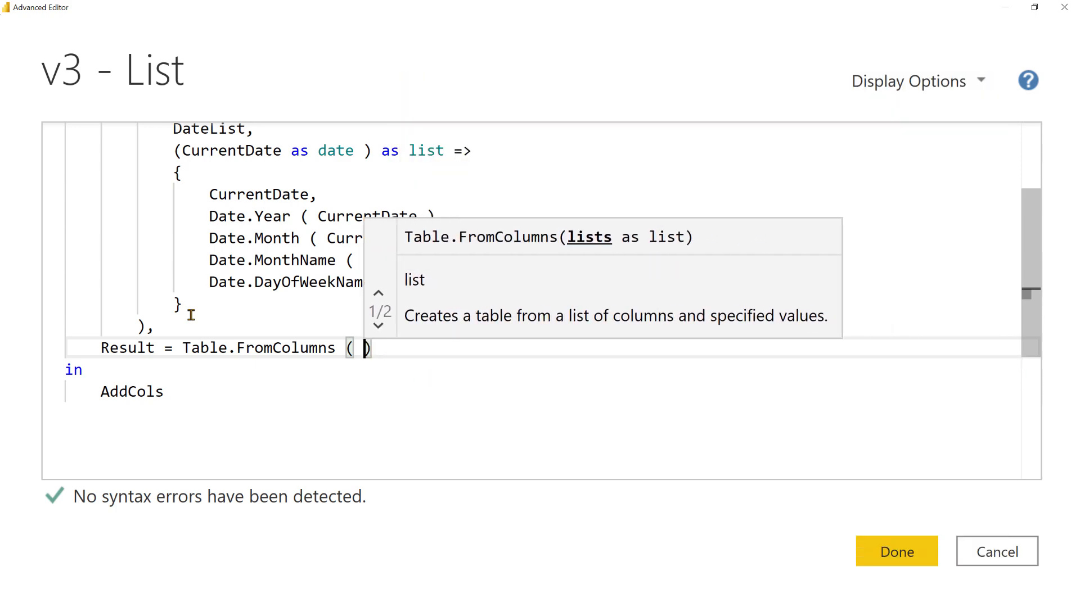
# Step: Pass AddCols to Table.FromColumns in the Result step, make the query return Result, and apply the code
pyautogui.write('AddCols )')
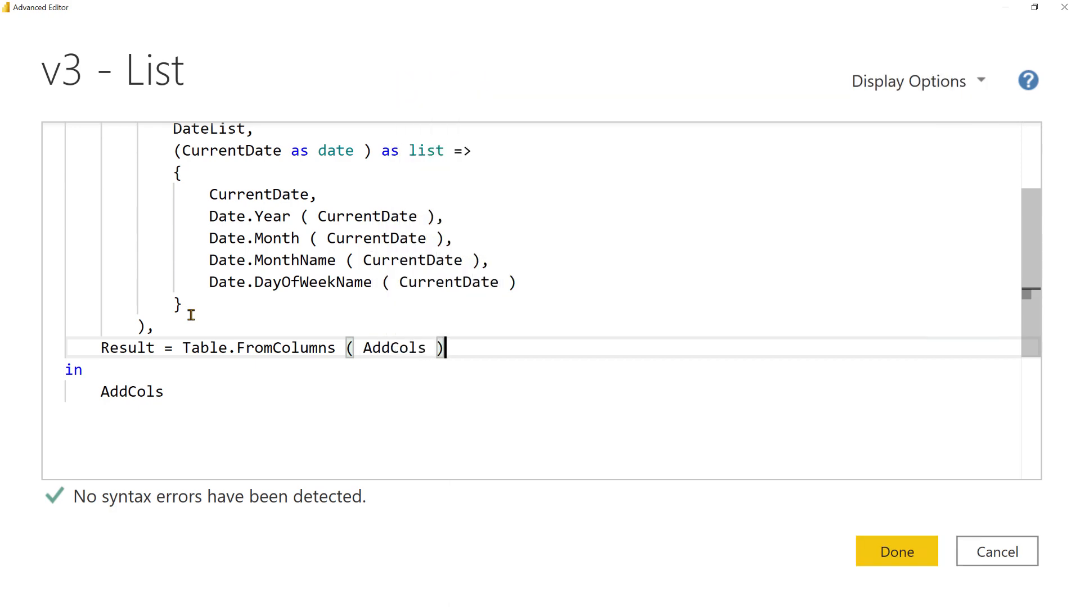
pyautogui.doubleClick(142, 348)
pyautogui.hotkey('ctrl', 'c')
pyautogui.doubleClick(141, 391)
pyautogui.hotkey('ctrl', 'v')
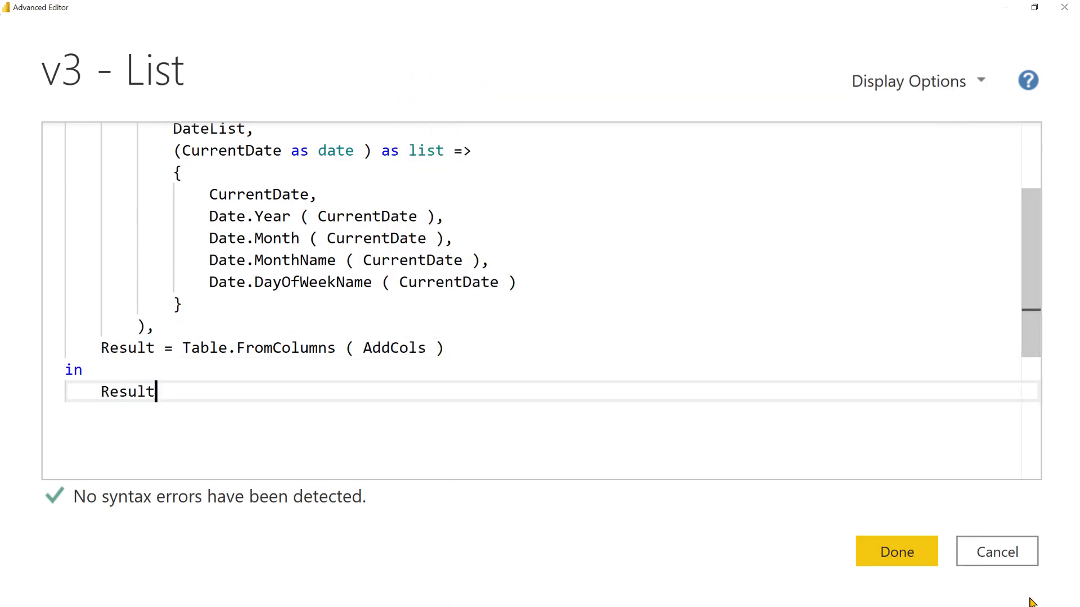
pyautogui.click(893, 555)
pyautogui.click(179, 108)
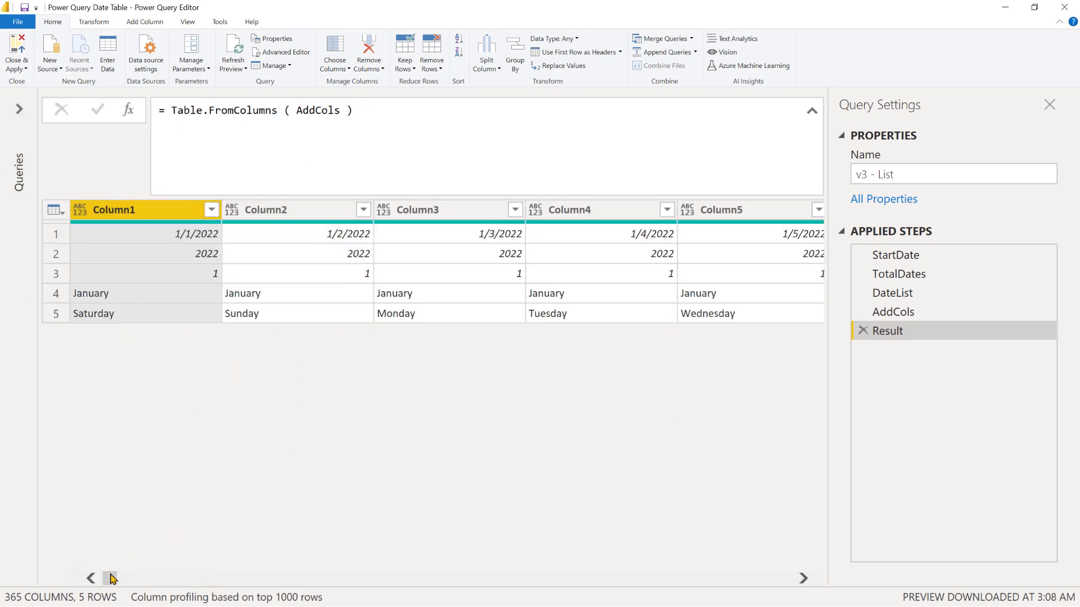
# Step: Wrap the Table.FromColumns ( AddCols ) expression of Result in Table.Transpose to turn its columns into rows
pyautogui.moveTo(111, 579); pyautogui.dragTo(836, 556)
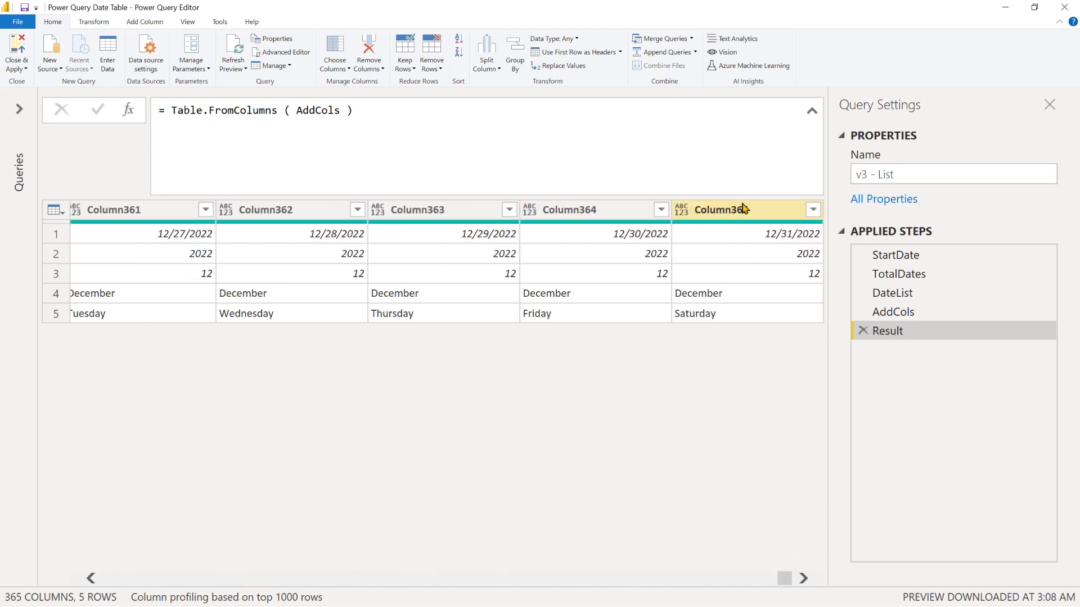
pyautogui.moveTo(784, 581); pyautogui.dragTo(109, 578)
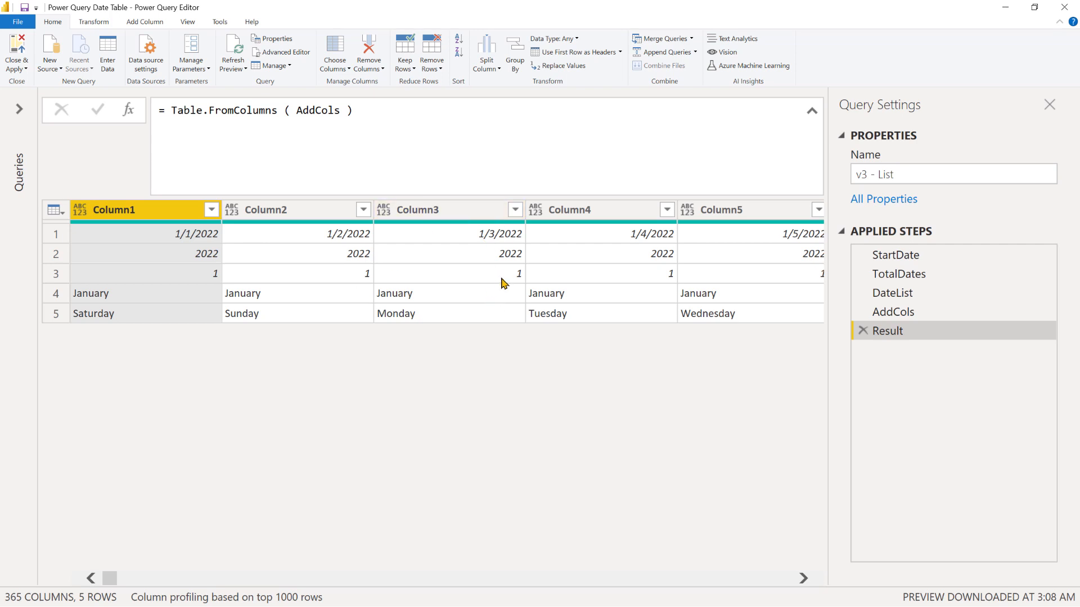
pyautogui.click(173, 115)
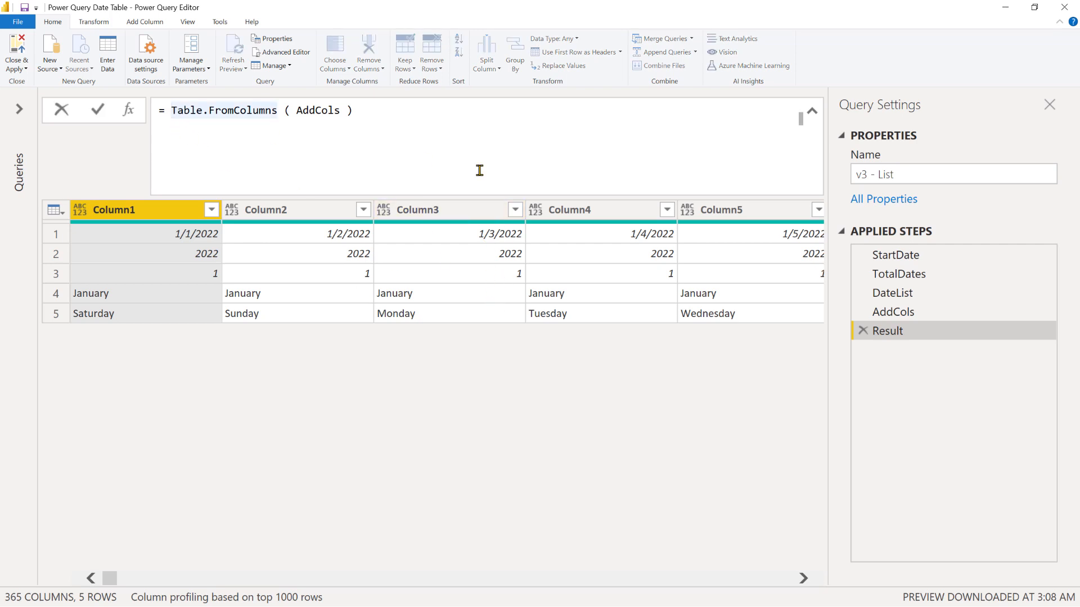
pyautogui.write('T')
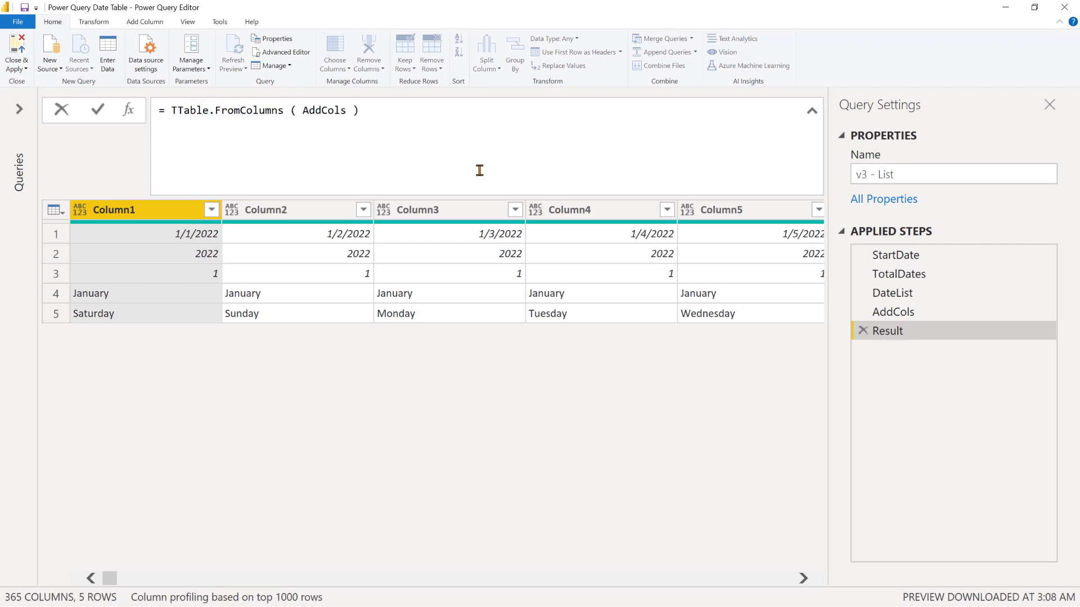
pyautogui.write('able.Trans')
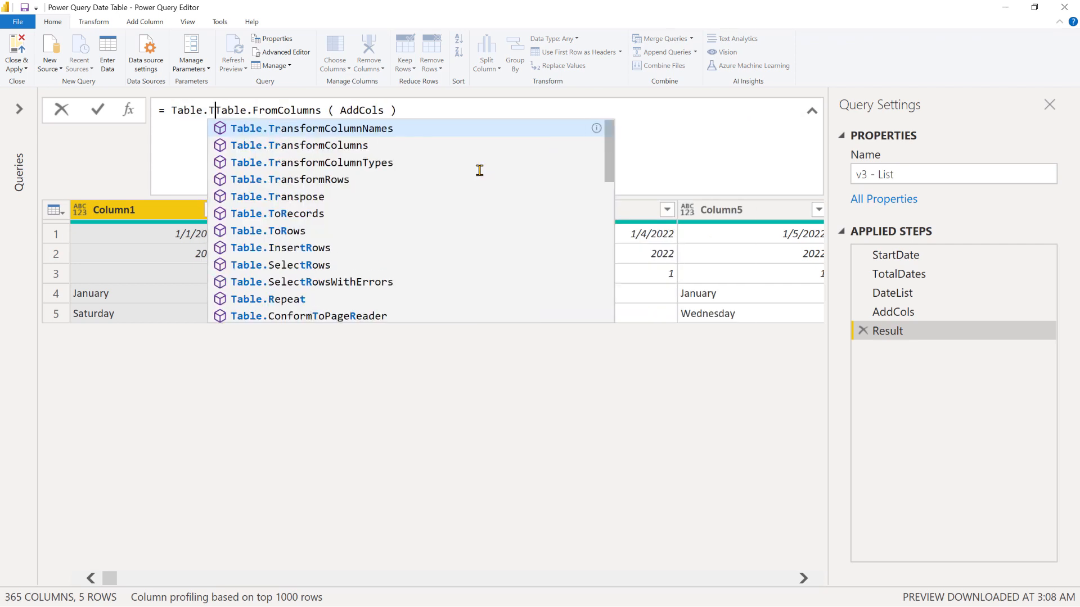
pyautogui.write('p')
pyautogui.press('Tab')
pyautogui.write('(')
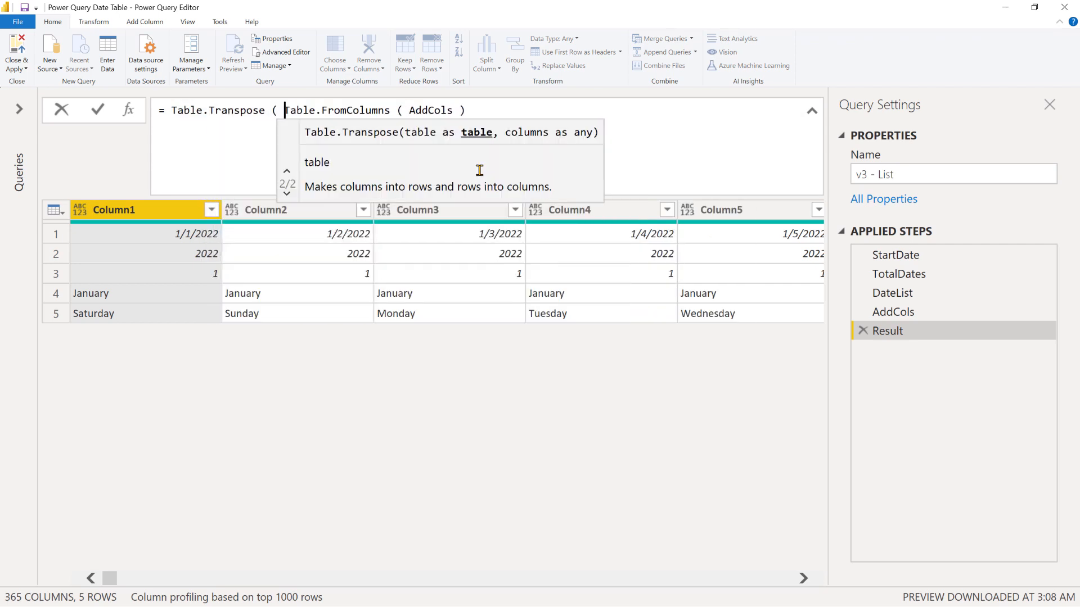
pyautogui.click(522, 102)
pyautogui.write(')')
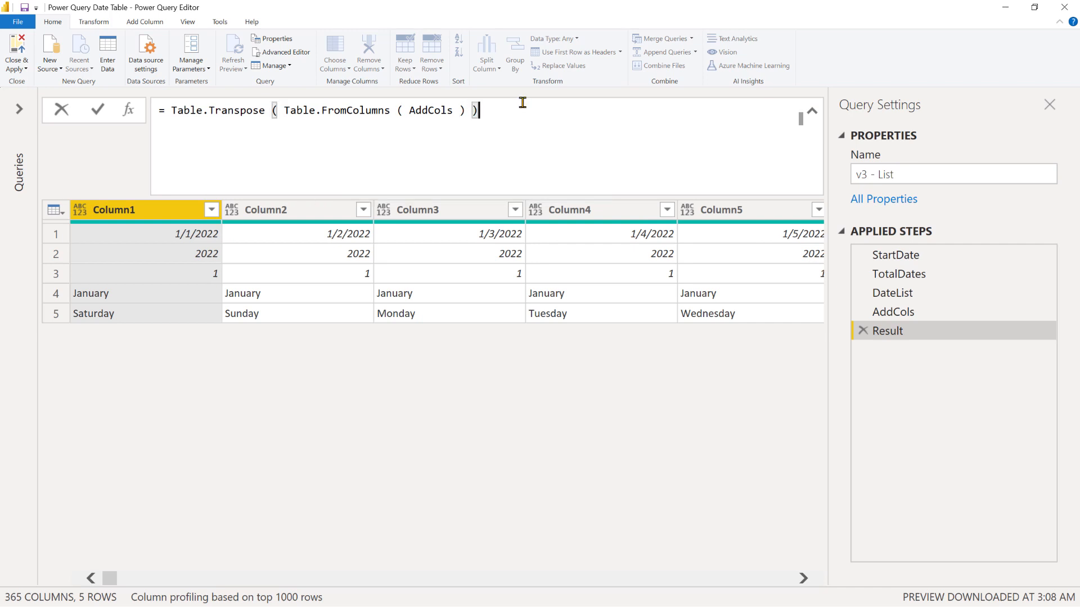
pyautogui.press('Return')
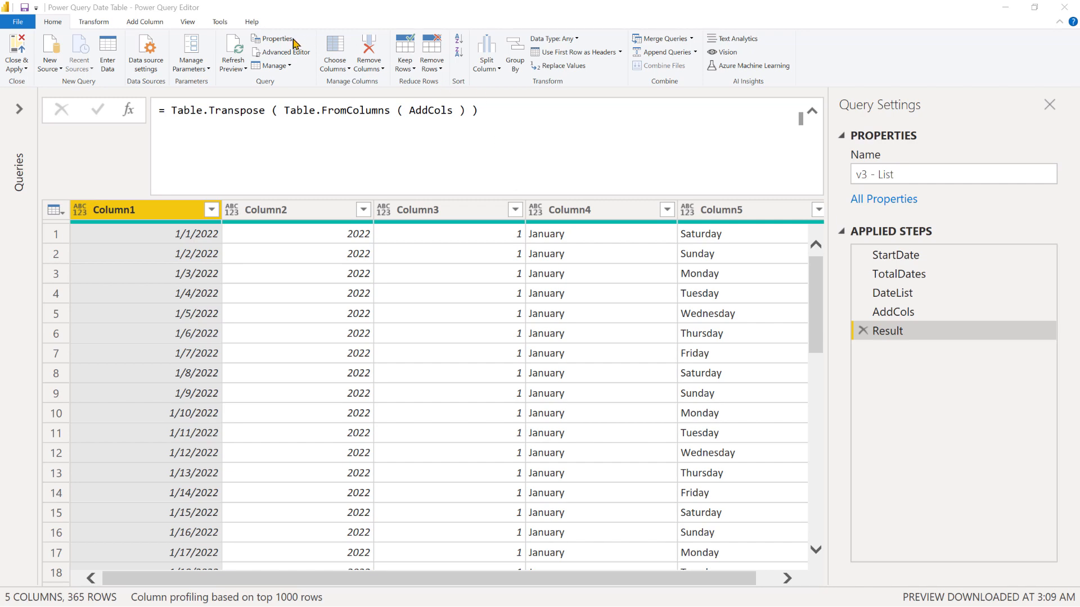
# Step: Reopen the v3 - List code and start a step named FxGenerateCols between DateList and AddCols
pyautogui.click(287, 54)
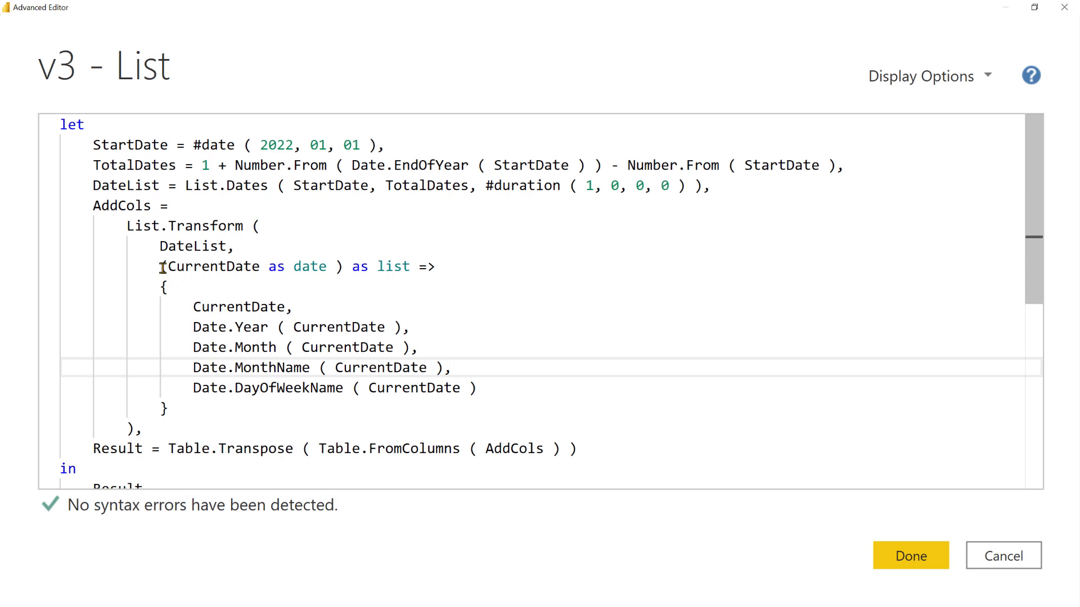
pyautogui.moveTo(162, 268); pyautogui.dragTo(188, 399)
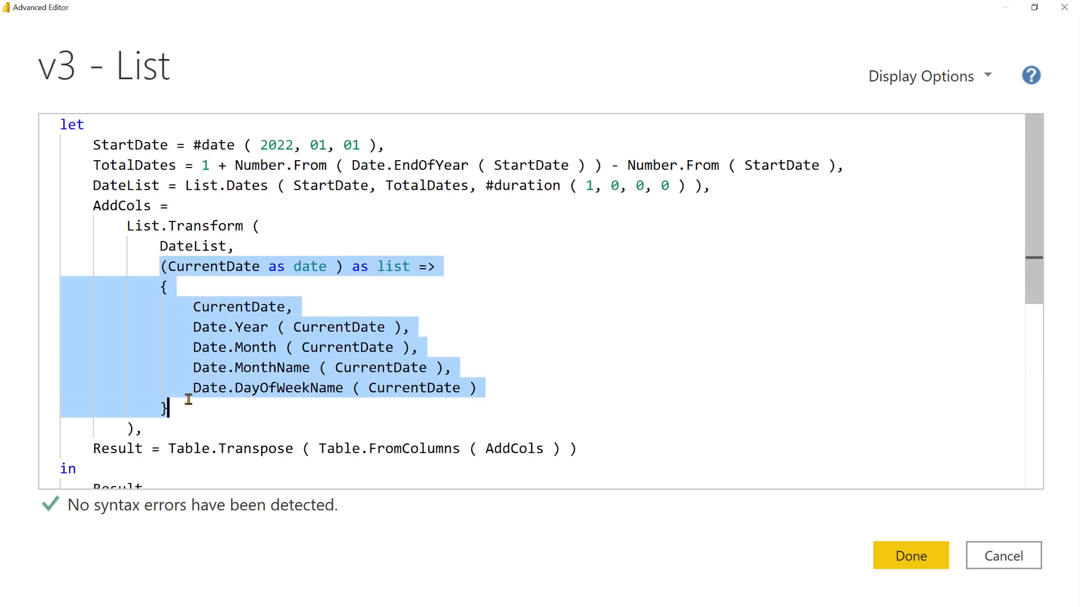
pyautogui.click(793, 188)
pyautogui.press('Return')
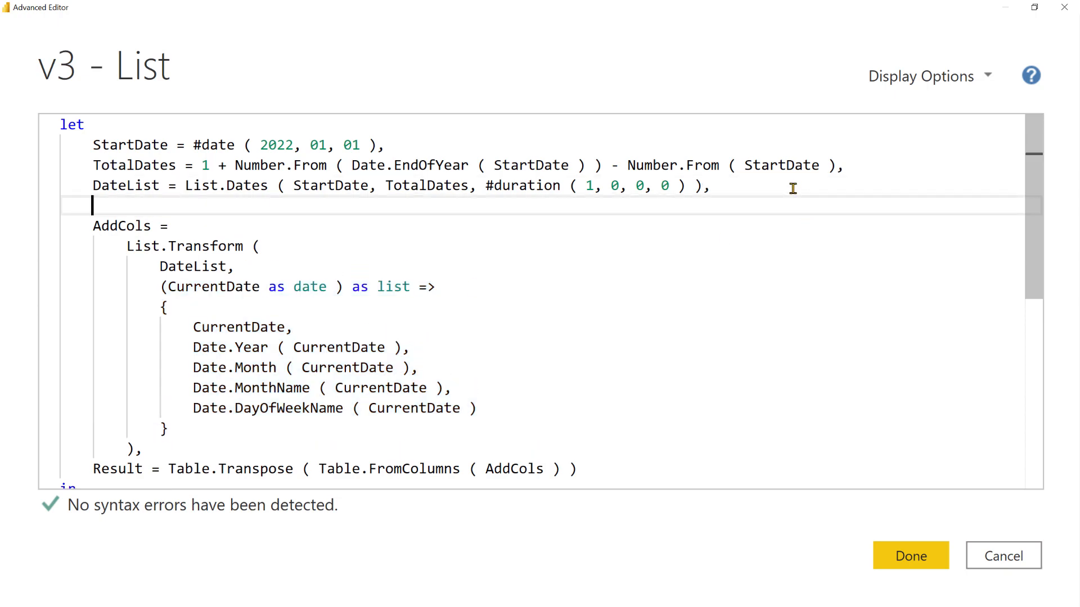
pyautogui.write('FxGe')
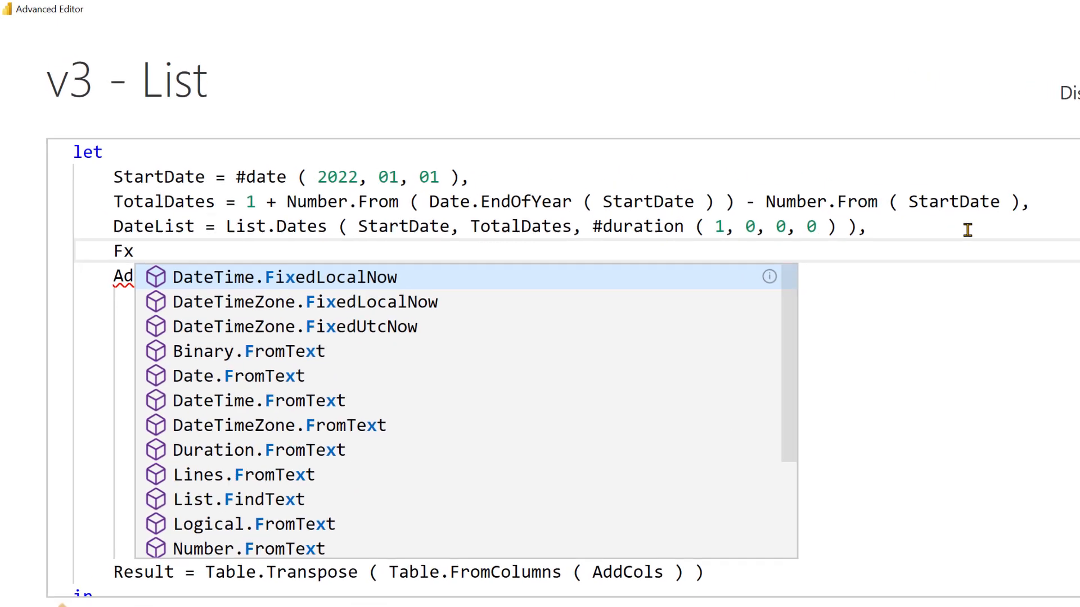
pyautogui.write('nerateCols =')
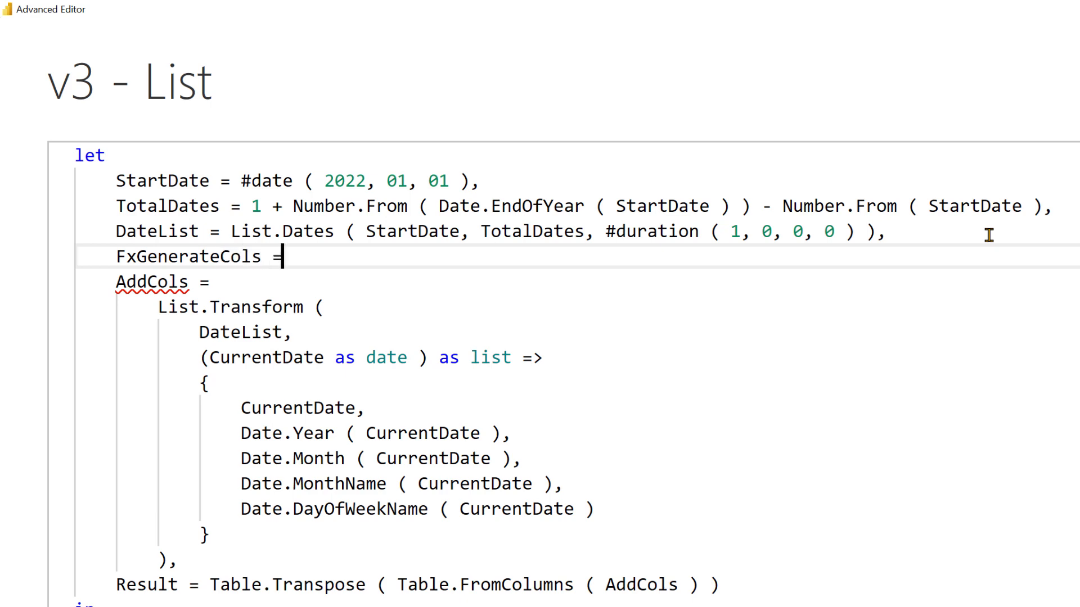
pyautogui.press('Return')
# Step: Move the (CurrentDate as date ) as list => function out of AddCols into FxGenerateCols and indent its first line
pyautogui.scroll(-1, 812, 318)
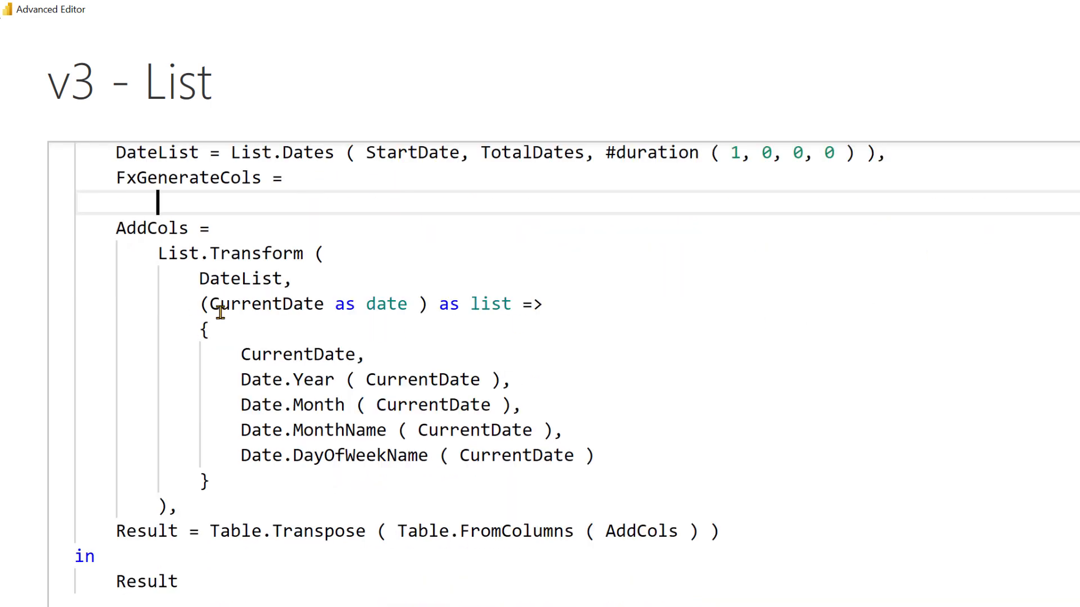
pyautogui.moveTo(200, 305); pyautogui.dragTo(210, 479)
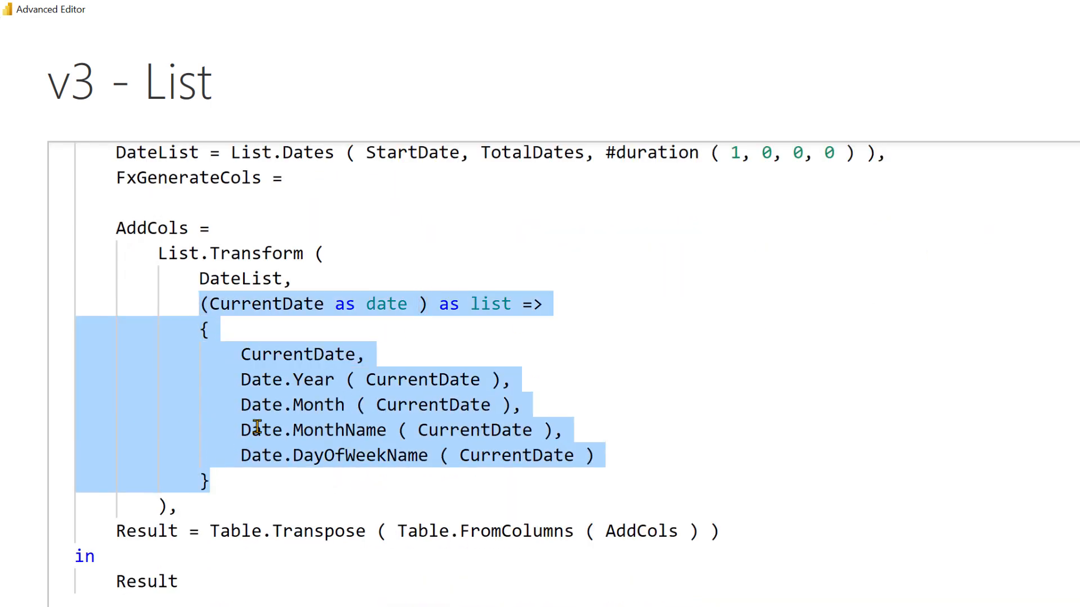
pyautogui.hotkey('ctrl', 'x')
pyautogui.click(231, 282)
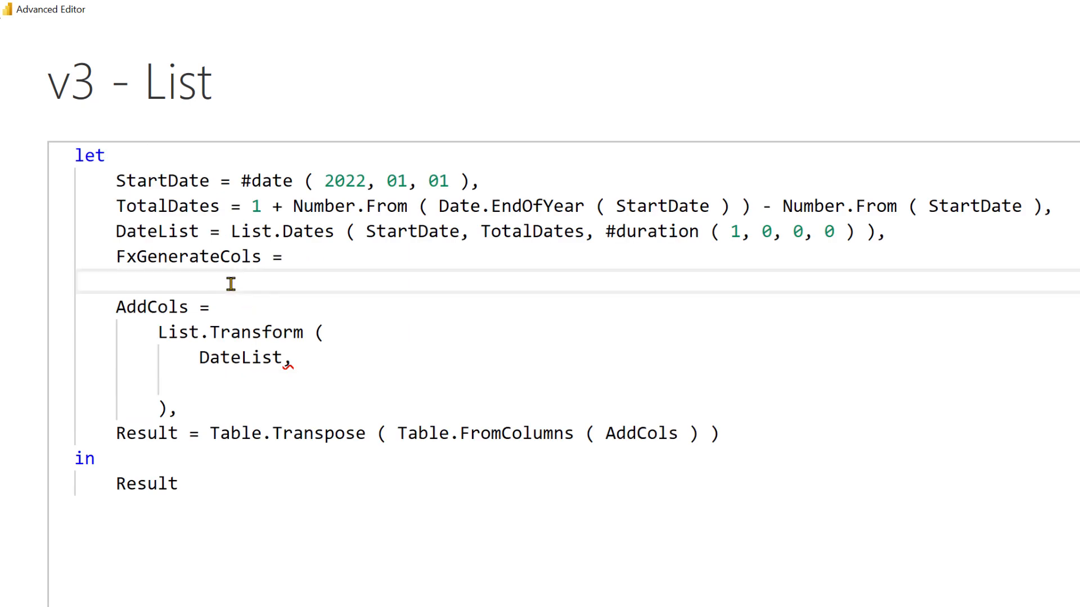
pyautogui.hotkey('ctrl', 'v')
pyautogui.click(78, 282)
pyautogui.press('Tab')
pyautogui.press('Tab')
pyautogui.press('Tab')
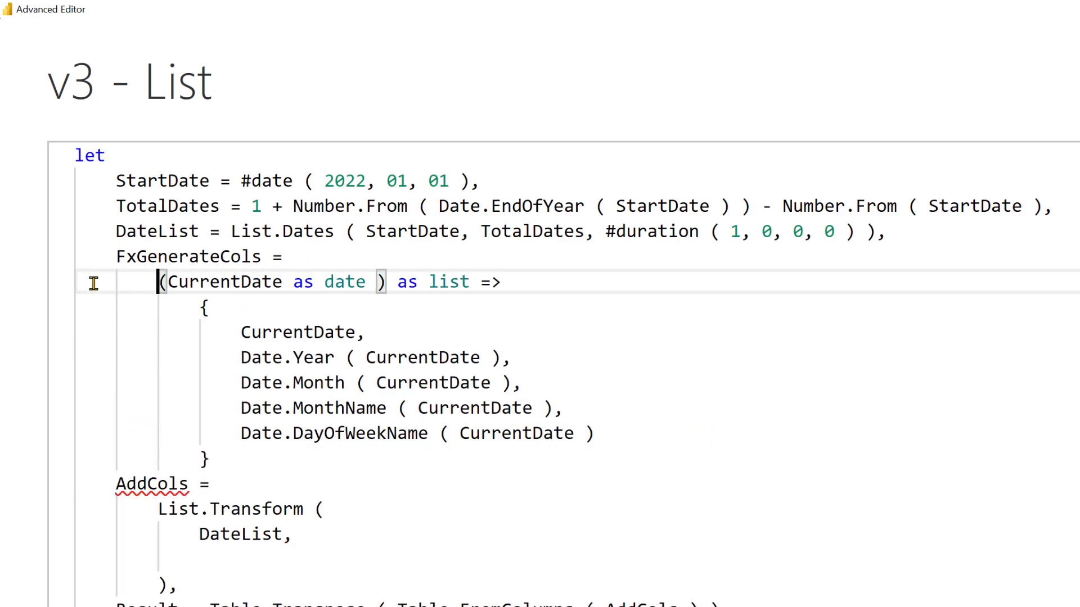
# Step: End FxGenerateCols with a comma, use FxGenerateCols as the second List.Transform argument in AddCols, and apply the code
pyautogui.scroll(-3, 248, 444)
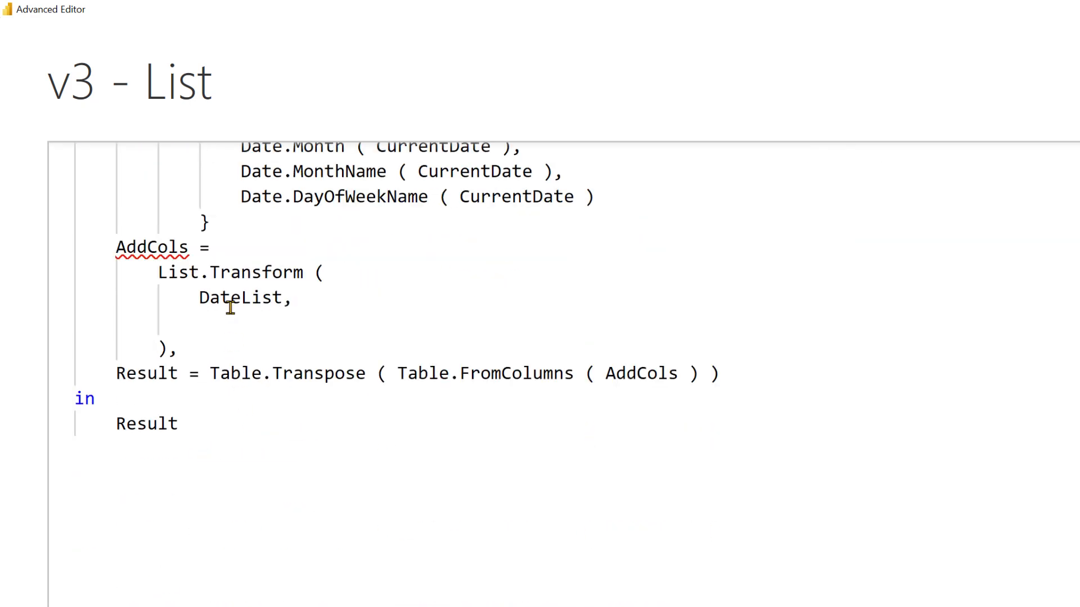
pyautogui.click(244, 225)
pyautogui.write(',')
pyautogui.click(230, 318)
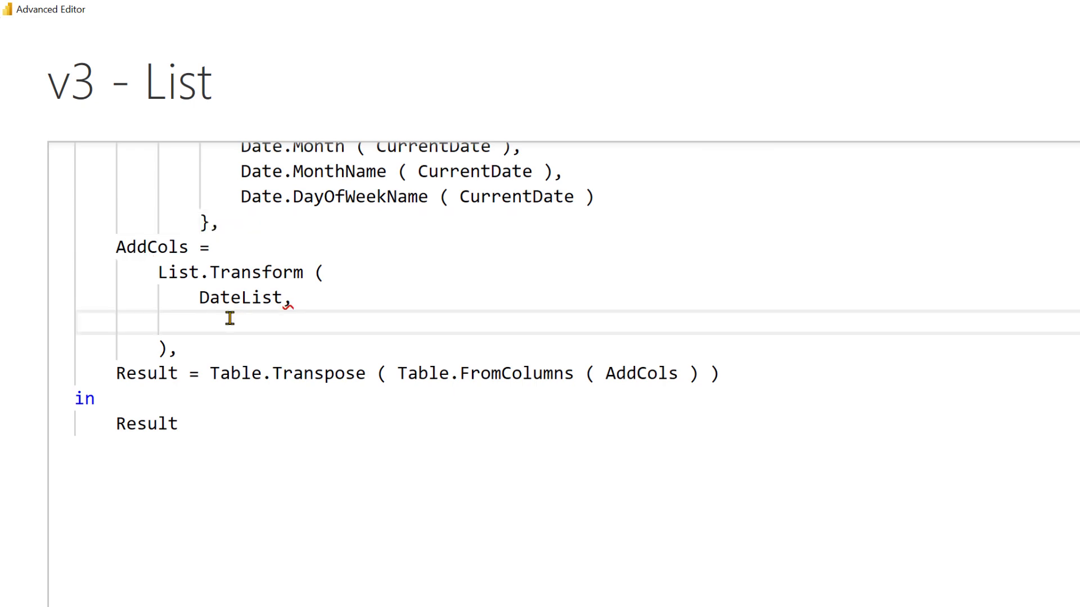
pyautogui.scroll(3, 230, 318)
pyautogui.doubleClick(201, 258)
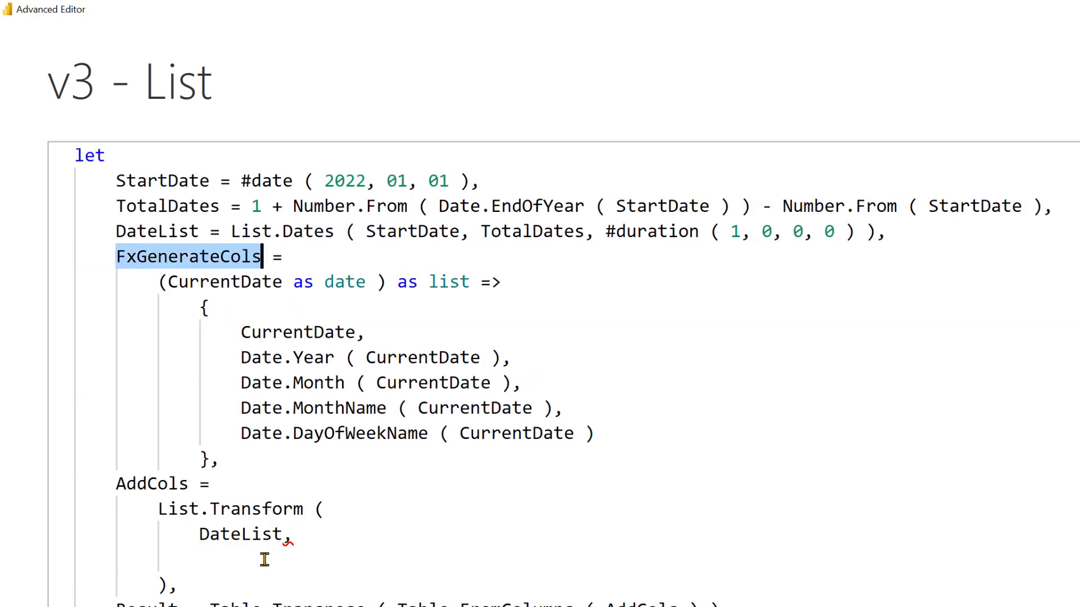
pyautogui.click(262, 561)
pyautogui.hotkey('ctrl', 'v')
pyautogui.scroll(-1, 568, 480)
pyautogui.click(971, 593)
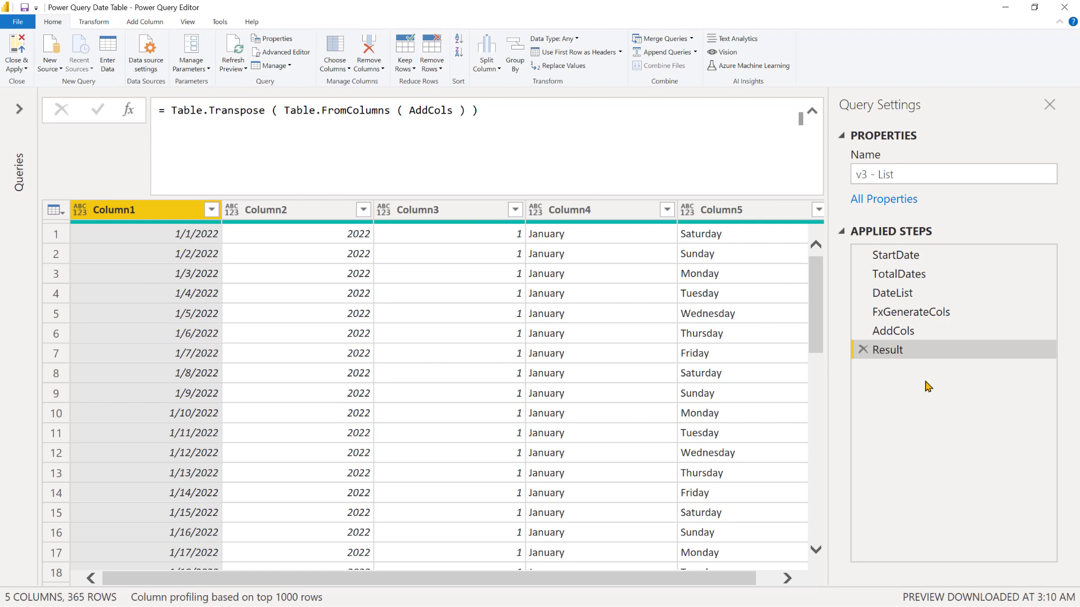
# Step: Add a custom step after Result with the formula Table.ColumnNames ( Result )
pyautogui.click(128, 110)
pyautogui.doubleClick(189, 111)
pyautogui.write('T')
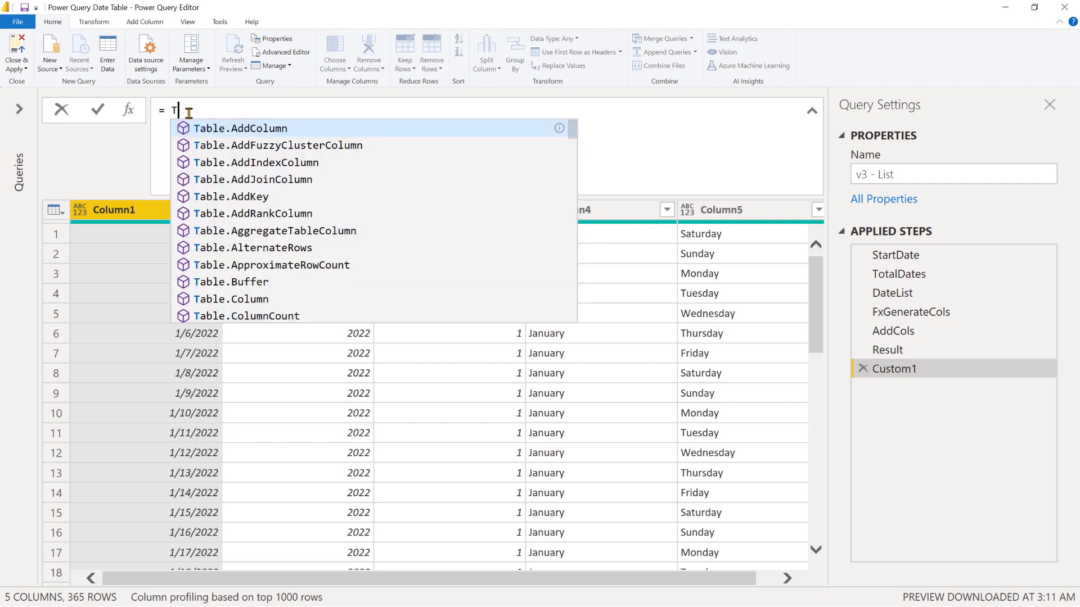
pyautogui.write('able.Columns')
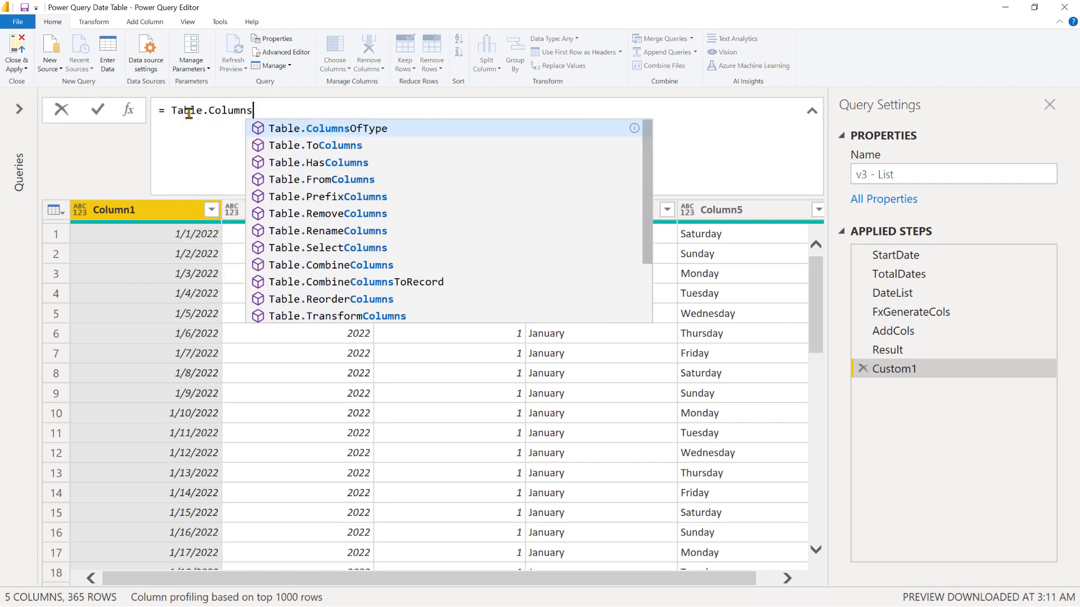
pyautogui.press('BackSpace')
pyautogui.write('Nam')
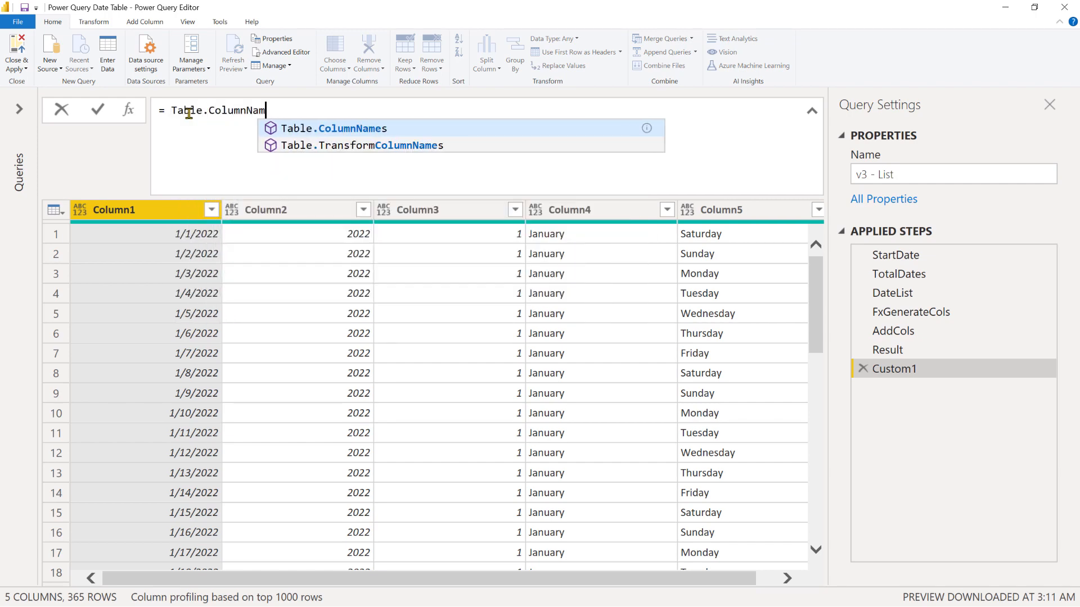
pyautogui.write('es ( result')
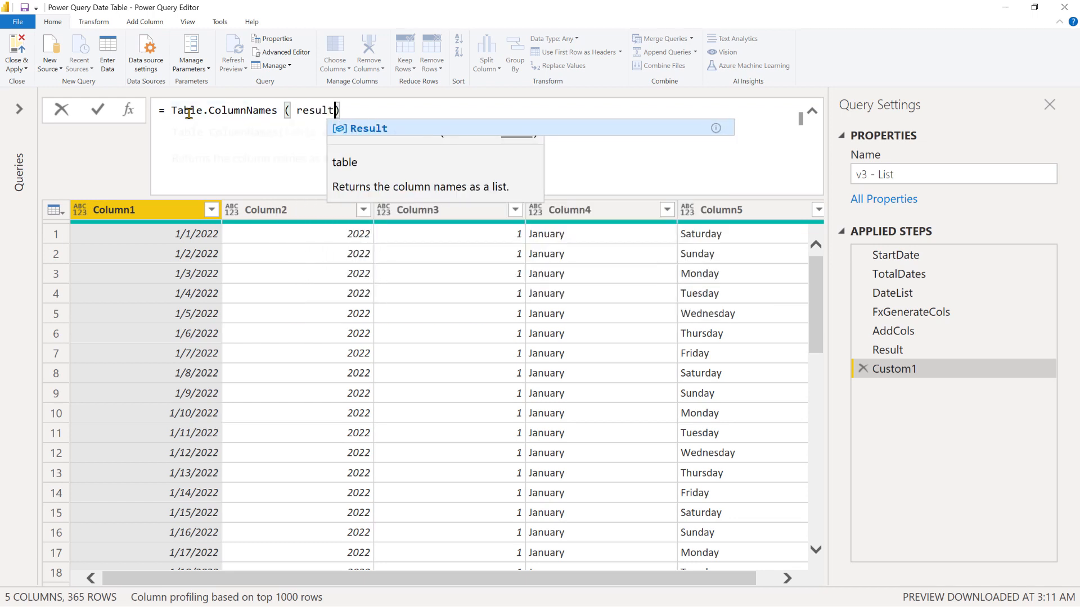
pyautogui.press('Tab')
pyautogui.write(')')
pyautogui.press('Return')
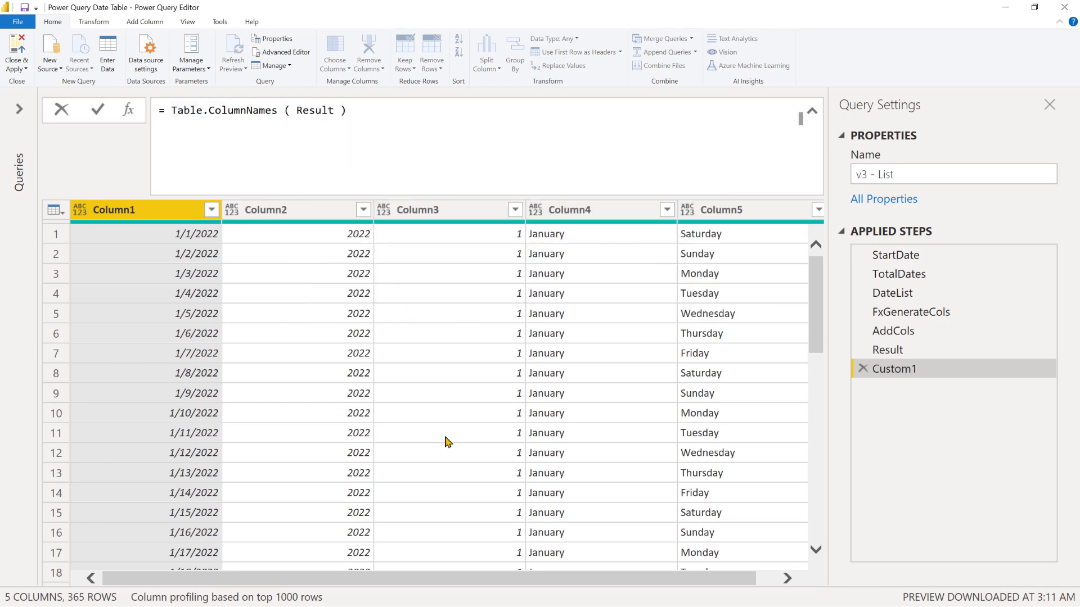
# Step: Rename the column names step as OldNames
pyautogui.click(950, 368)
pyautogui.write('OldNames')
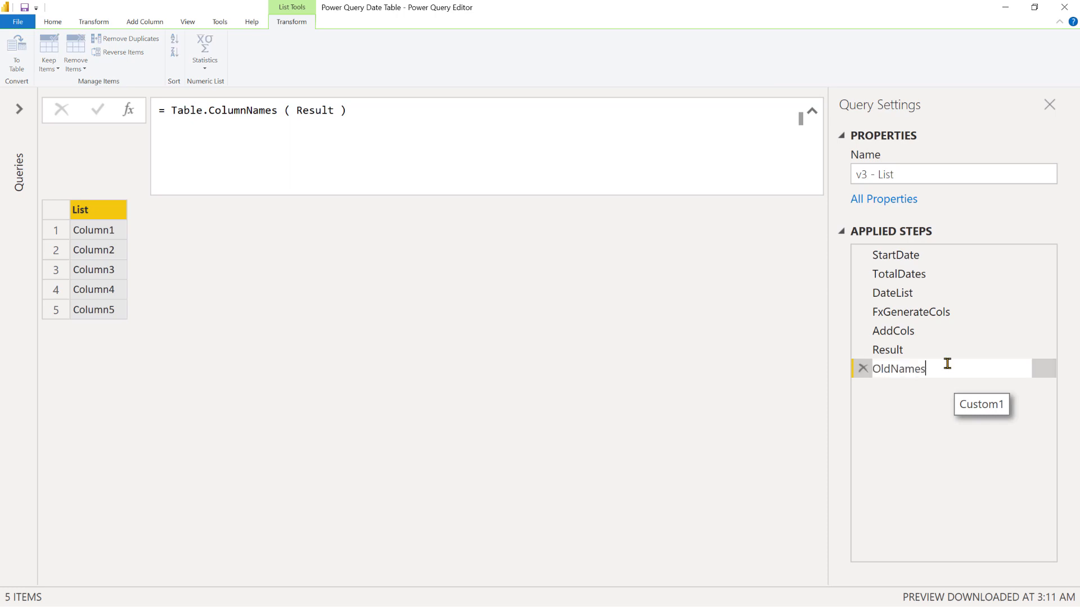
pyautogui.press('Return')
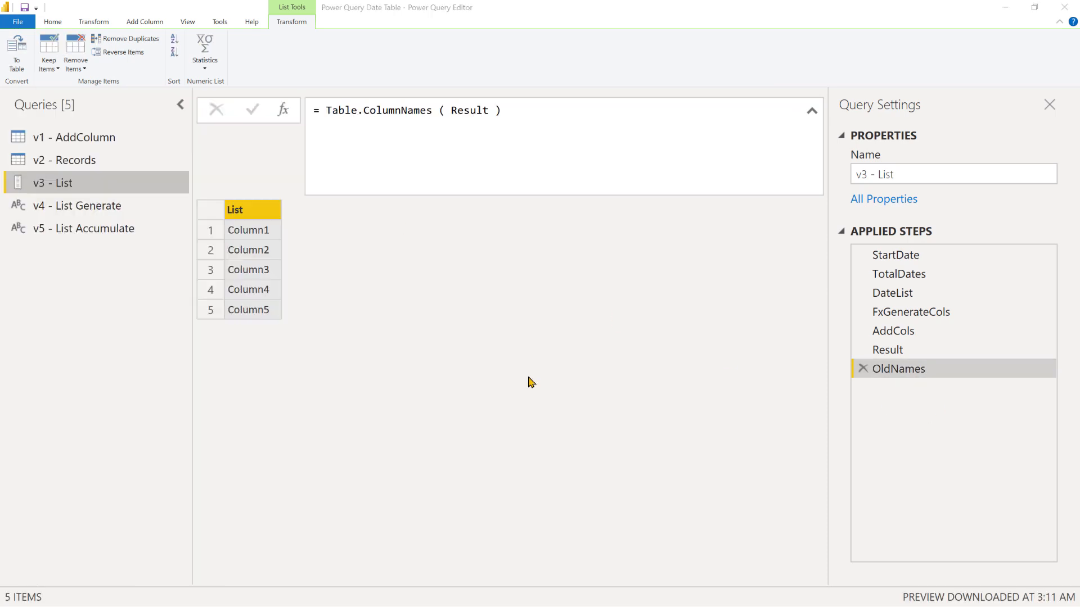
# Step: Add a custom step after OldNames and start a list with the names "Date", "Year" and "Month Number"
pyautogui.click(284, 110)
pyautogui.doubleClick(349, 111)
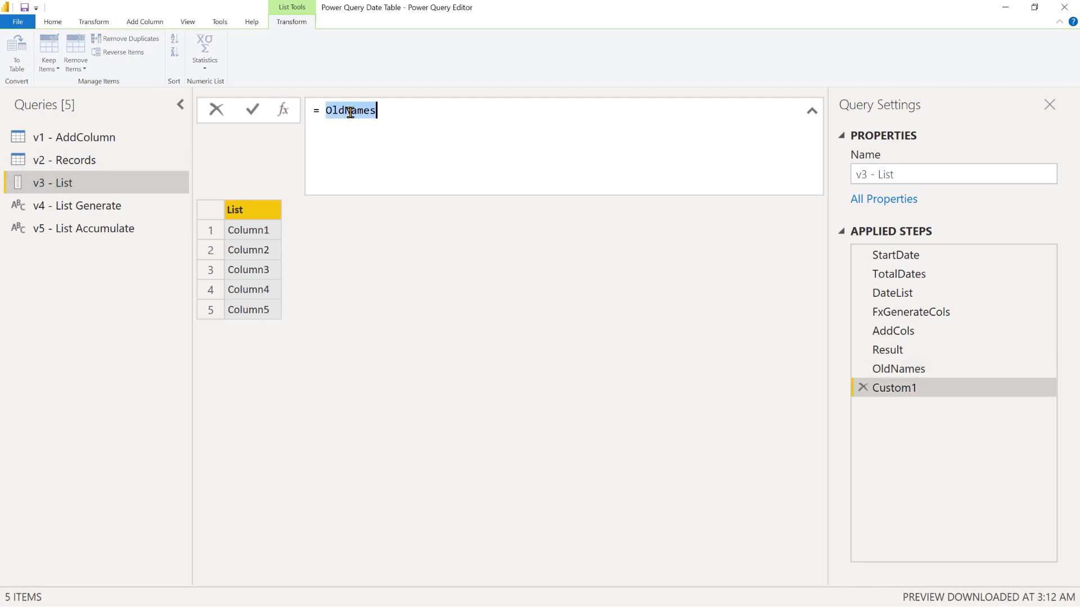
pyautogui.write('{')
pyautogui.write(' "Date"')
pyautogui.write(', "Year", "')
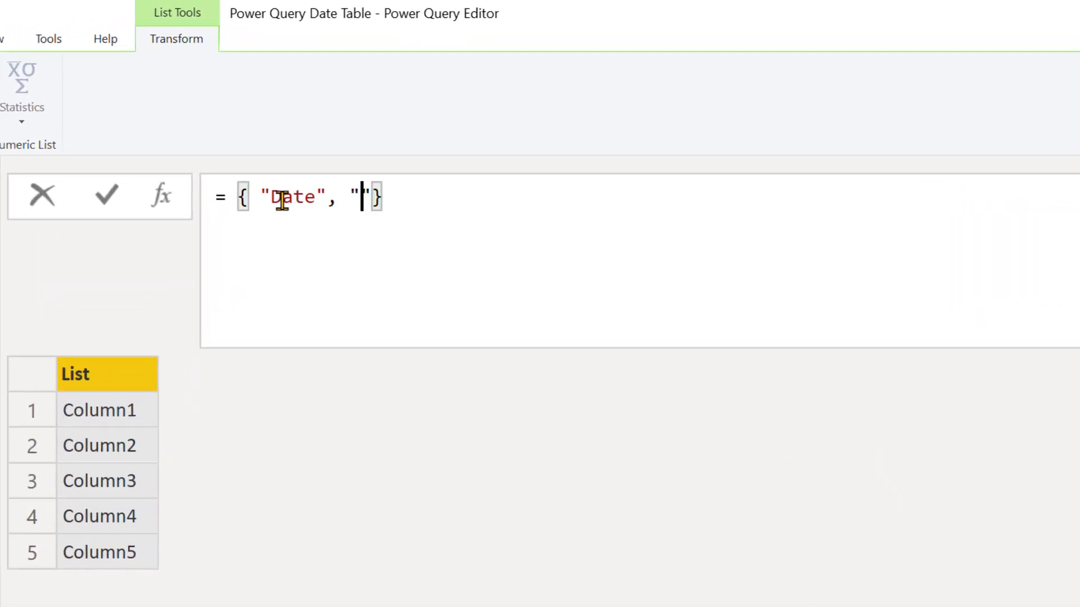
pyautogui.write('MOnth')
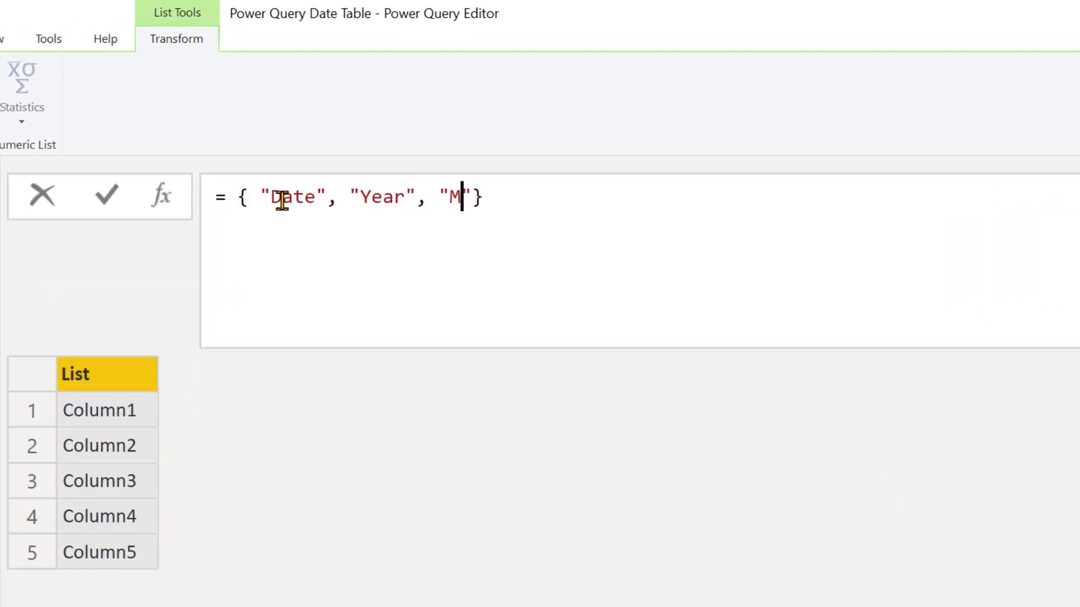
pyautogui.press('BackSpace')
pyautogui.press('BackSpace')
pyautogui.press('BackSpace')
pyautogui.press('BackSpace')
pyautogui.write('om')
pyautogui.press('BackSpace')
pyautogui.write('nth Number')
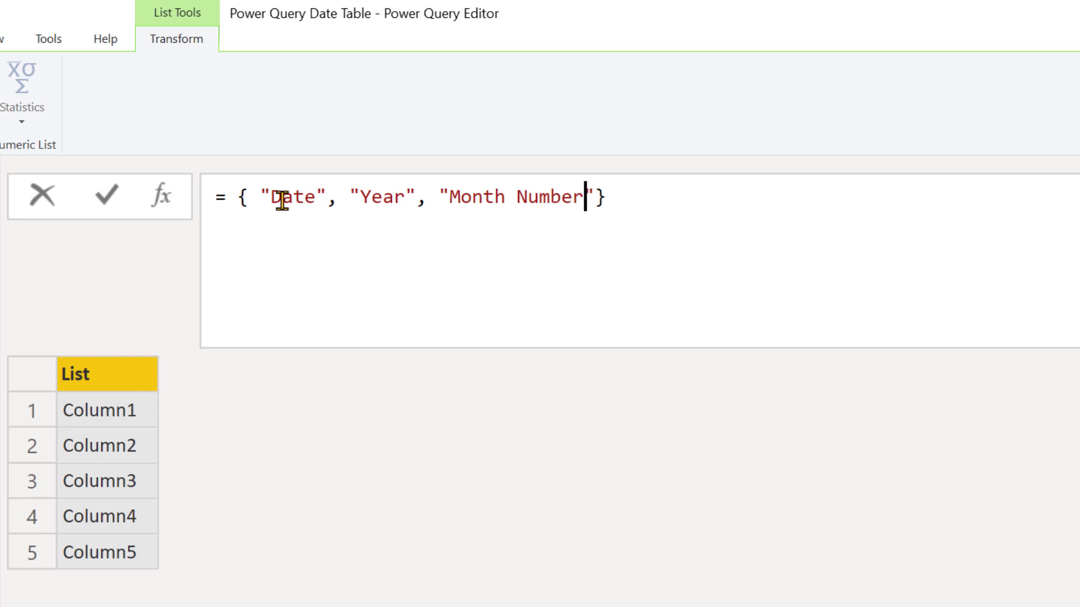
# Step: Complete the list with "Month Name" and "Day Of Week", apply the formula and widen the resulting List column
pyautogui.hotkey('shift', 'Return')
pyautogui.press('BackSpace')
pyautogui.write('", "M')
pyautogui.press('BackSpace')
pyautogui.write('"Month Na')
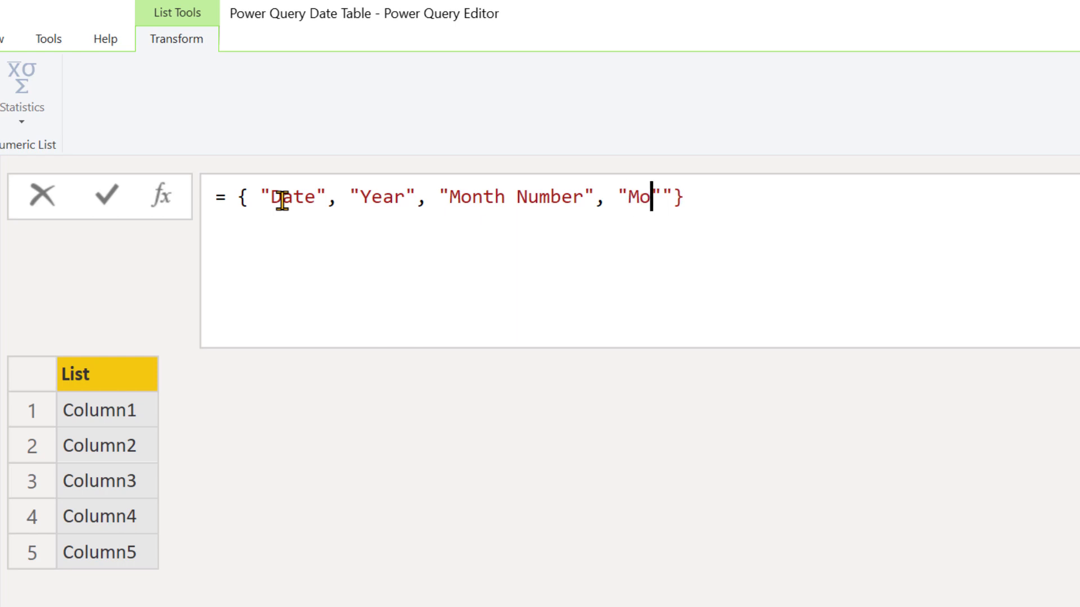
pyautogui.write('me')
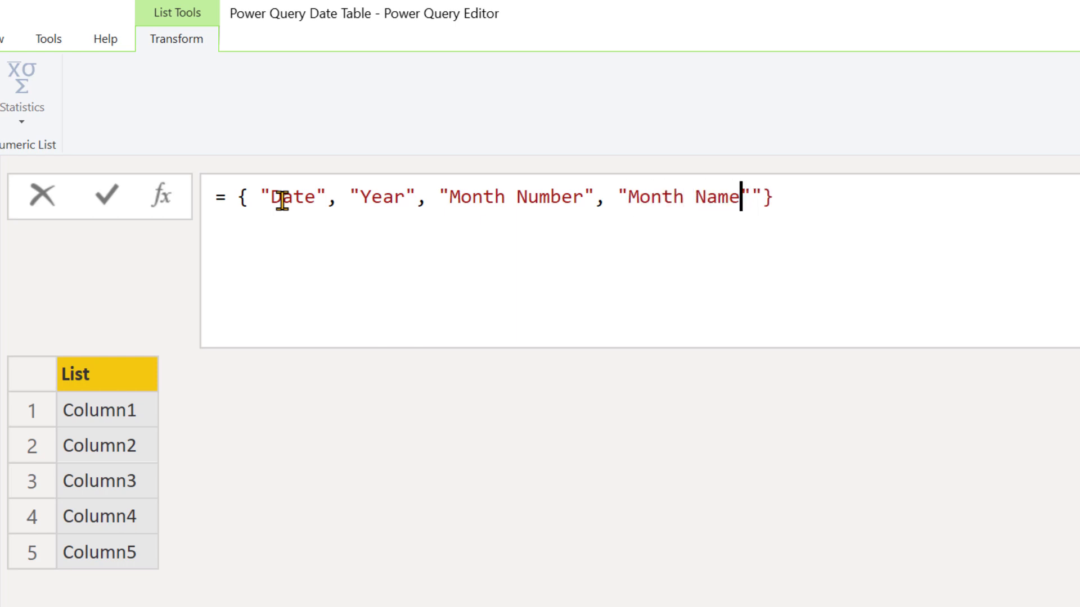
pyautogui.press('Delete')
pyautogui.press('Right')
pyautogui.write(', ')
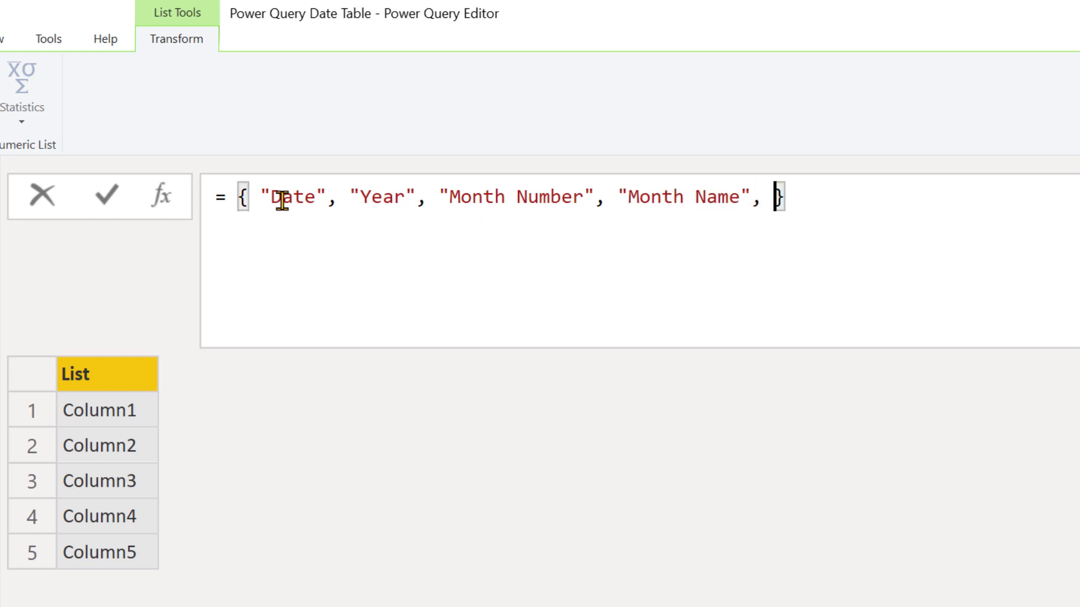
pyautogui.write('"Day Of')
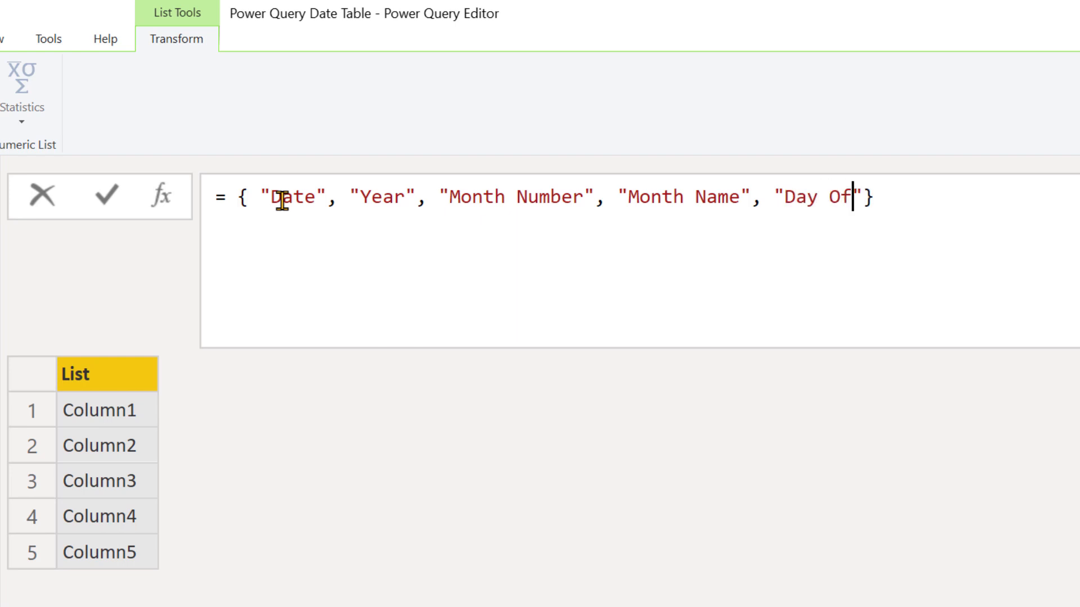
pyautogui.write(' Week')
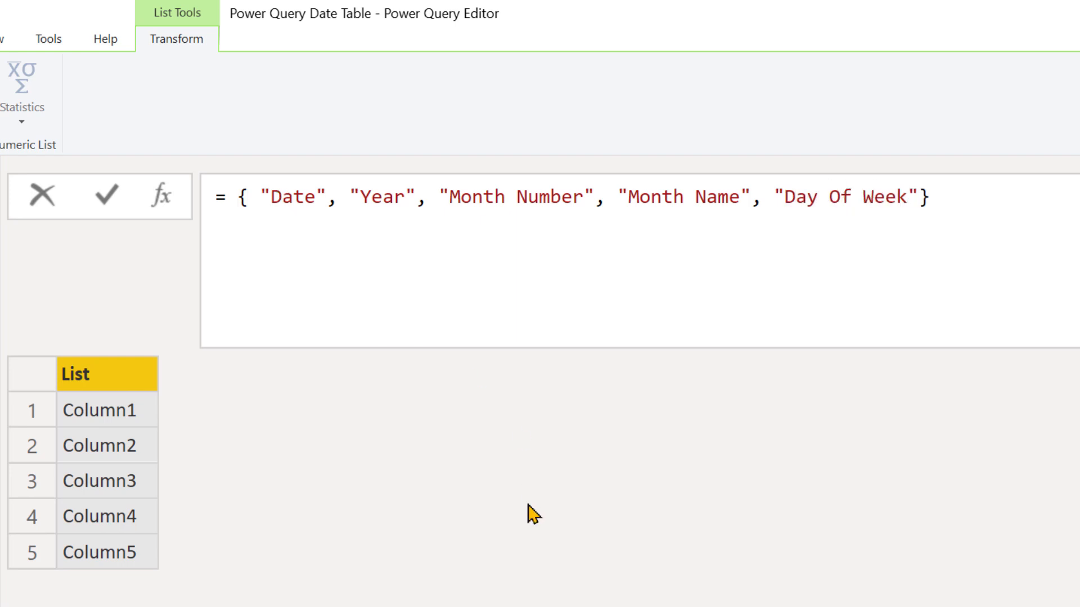
pyautogui.press('Return')
pyautogui.moveTo(158, 362); pyautogui.dragTo(254, 360)
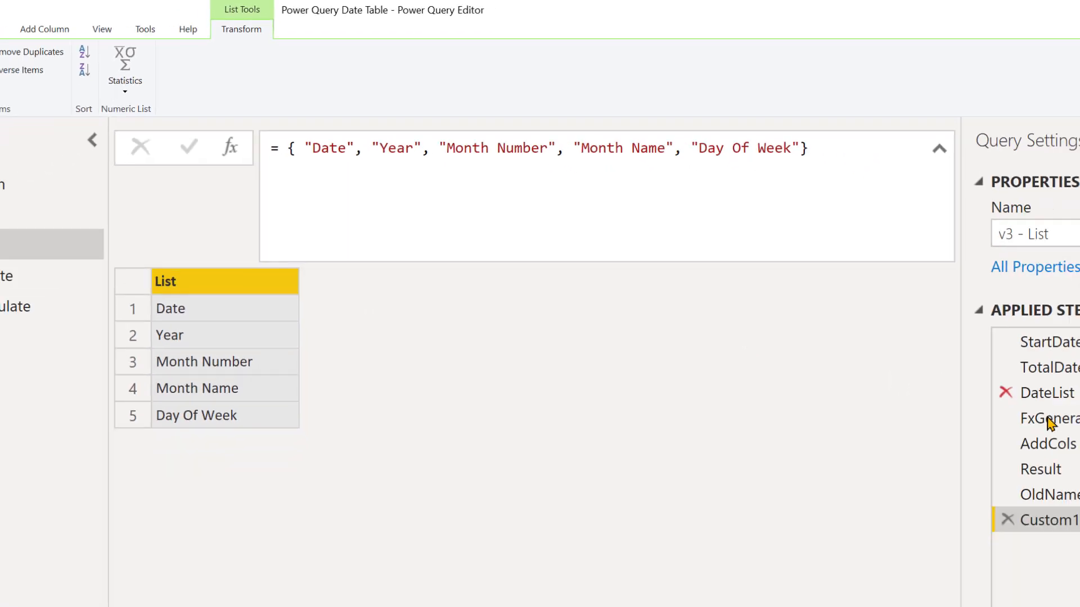
# Step: Rename the new column names step as NewNames
pyautogui.doubleClick(900, 387)
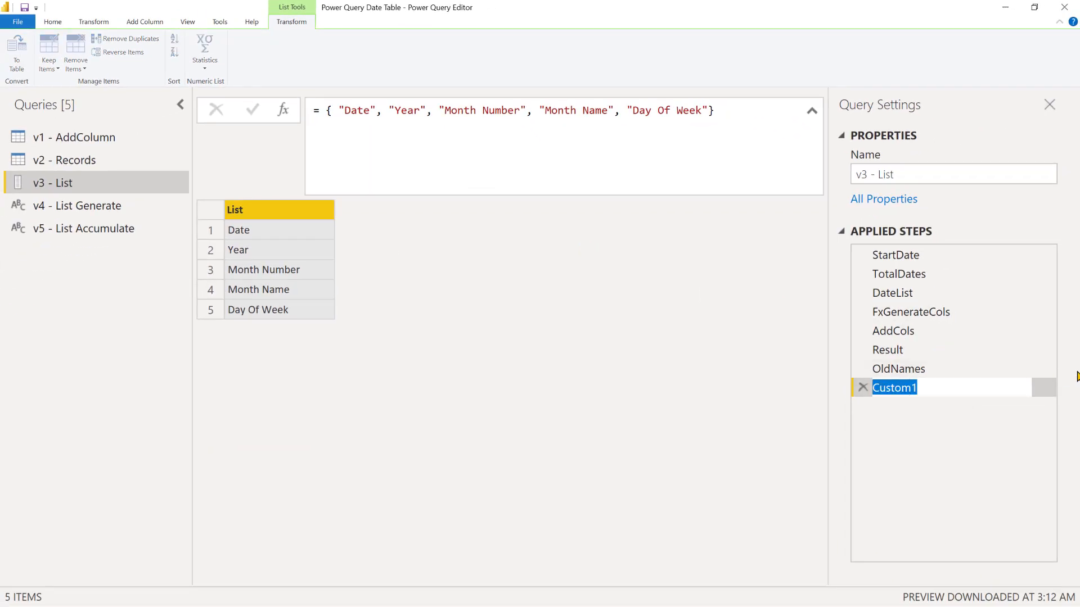
pyautogui.write('NewNames')
pyautogui.press('Return')
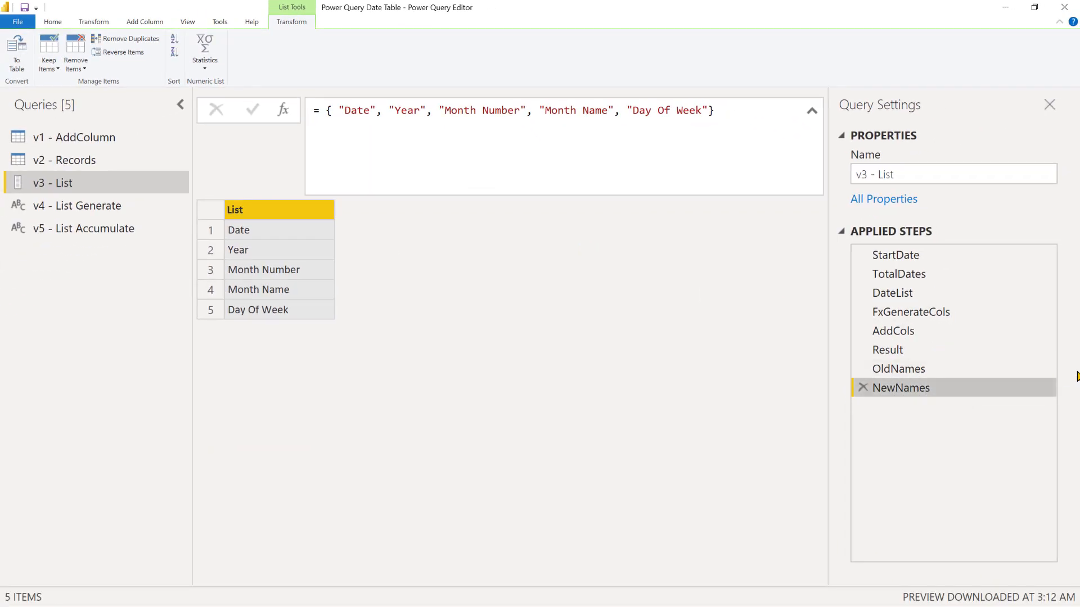
# Step: Add a custom step after NewNames that calls List.Zip with an empty list, List.Zip ( { } )
pyautogui.click(282, 110)
pyautogui.doubleClick(347, 111)
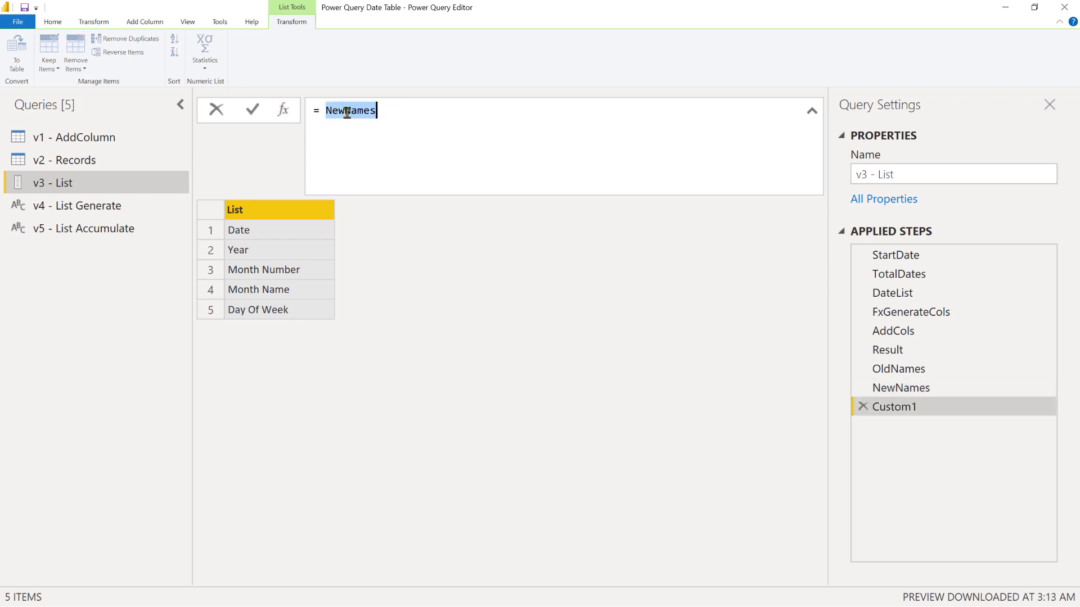
pyautogui.write('Lis')
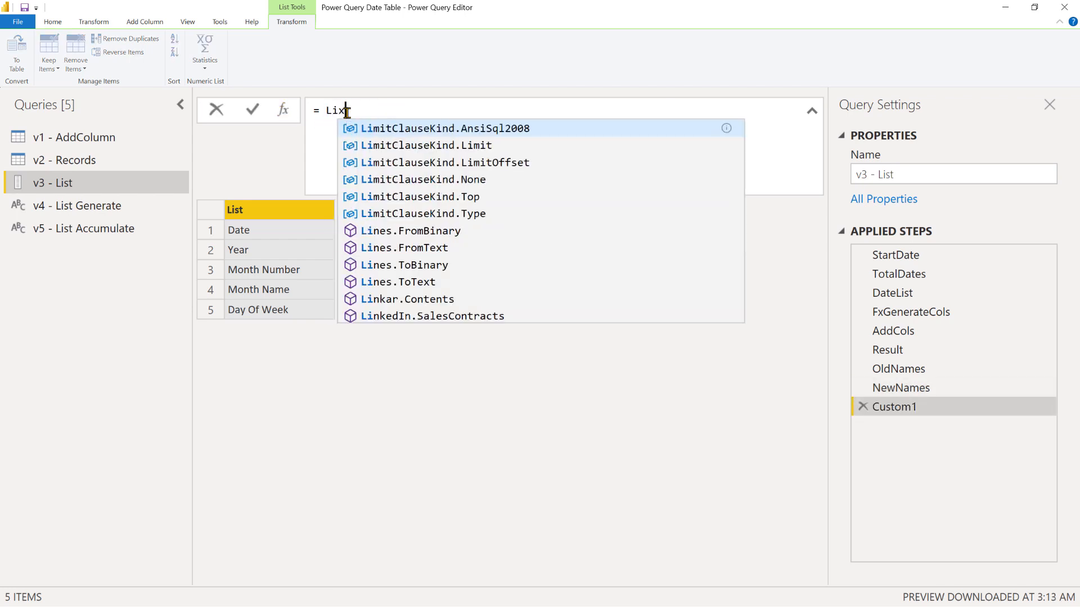
pyautogui.write('t.Zip')
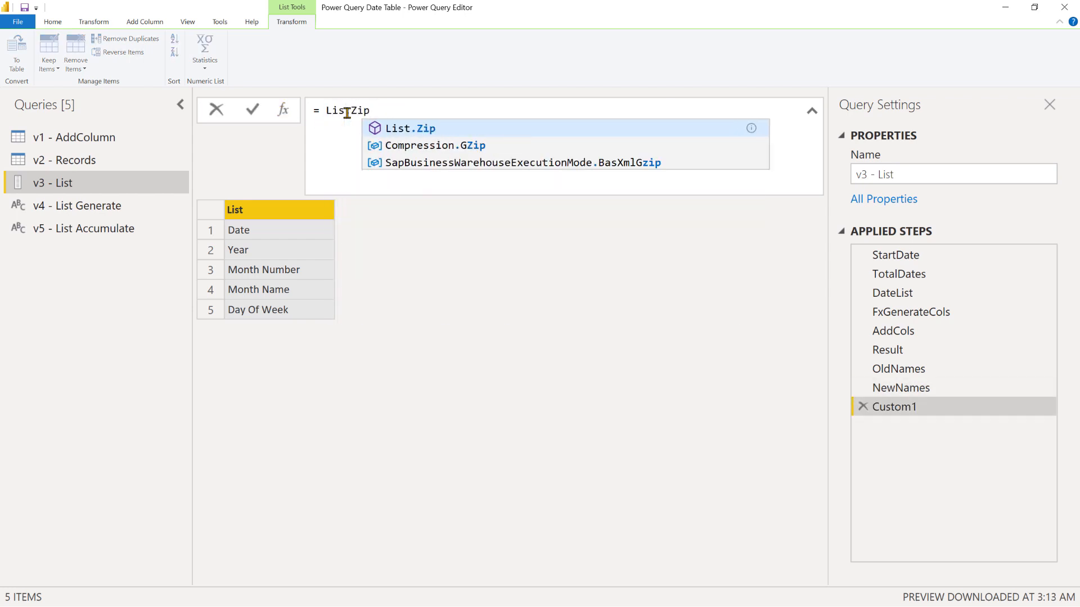
pyautogui.write(' ( ')
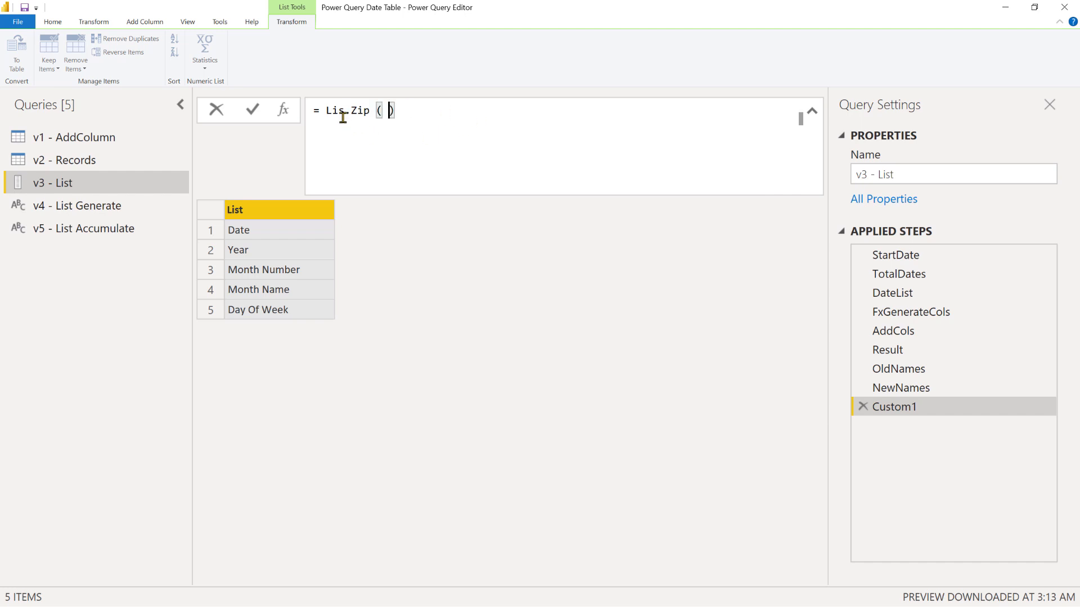
pyautogui.write('t')
pyautogui.click(395, 110)
pyautogui.write('{')
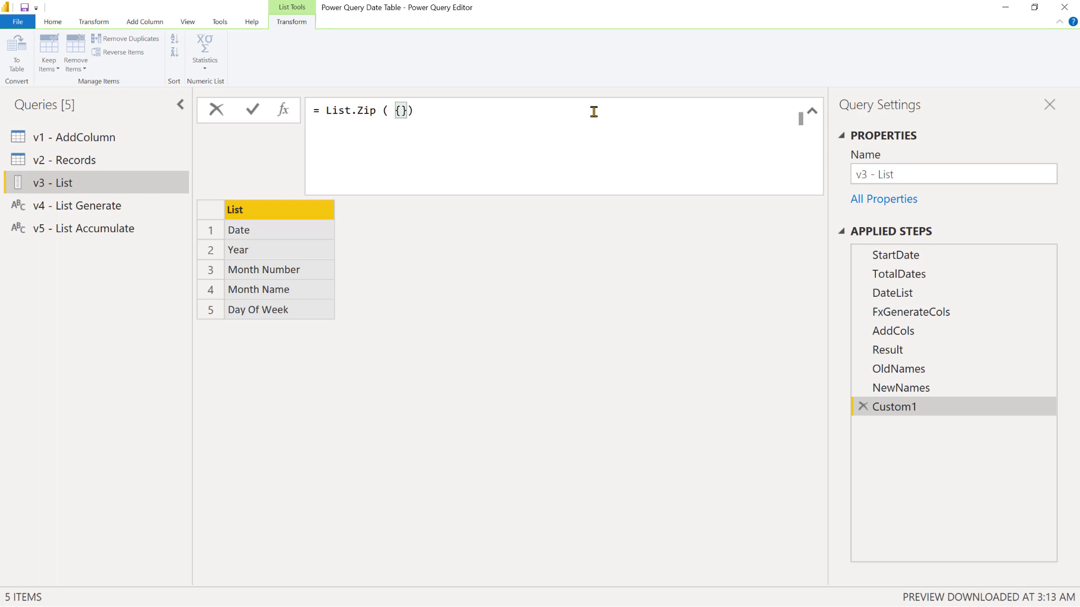
pyautogui.press('Right')
pyautogui.press('Left')
pyautogui.press('Left')
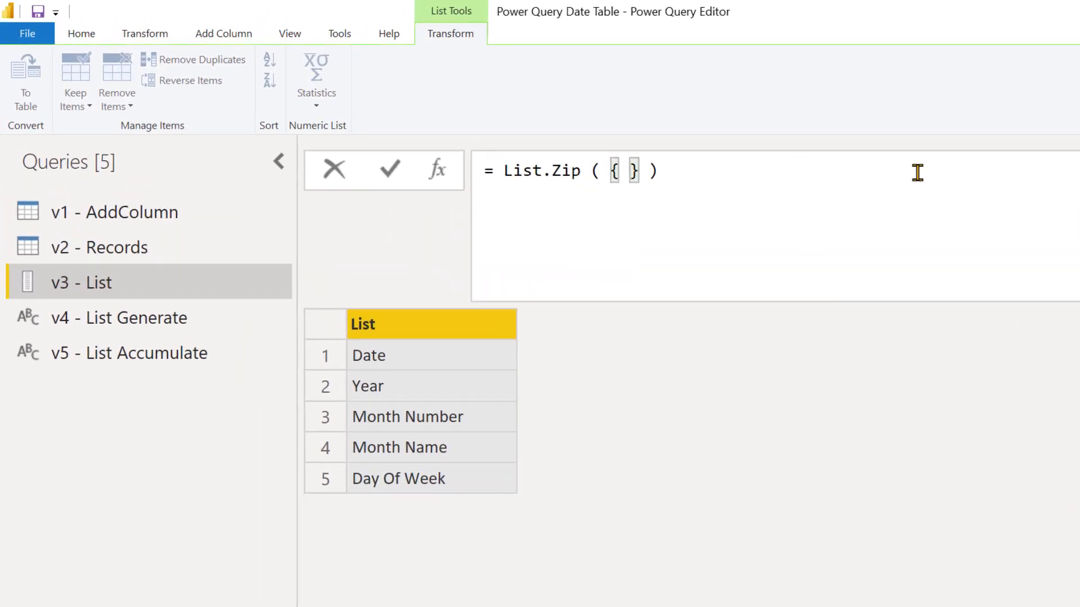
# Step: Enter OldNames, NewNames inside the List.Zip braces, apply the formula and preview the first three paired lists
pyautogui.write('oldn')
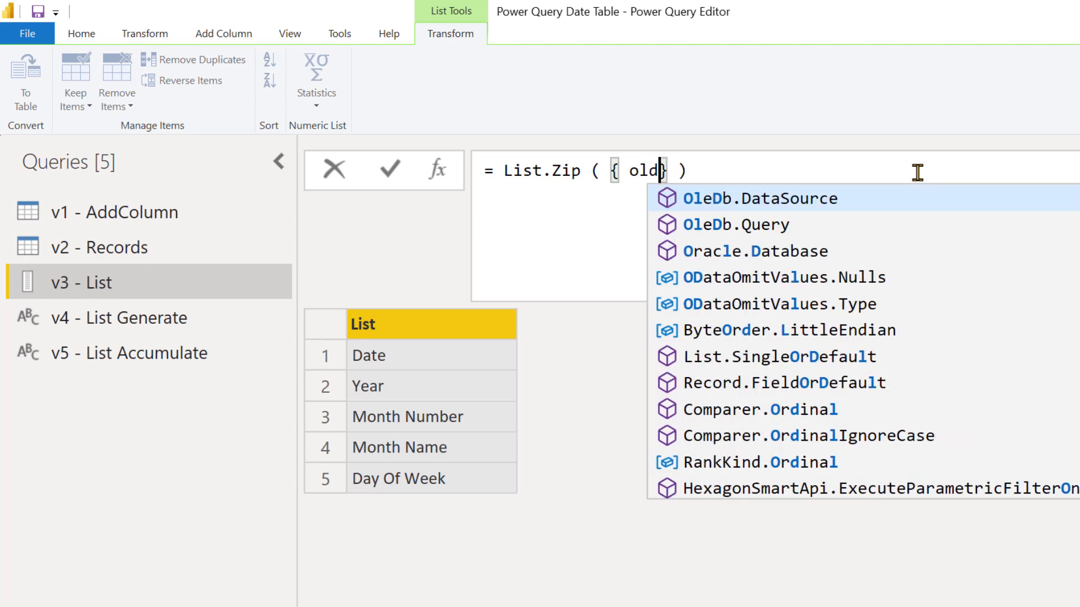
pyautogui.press('BackSpace')
pyautogui.press('BackSpace')
pyautogui.press('BackSpace')
pyautogui.press('BackSpace')
pyautogui.write('OldName')
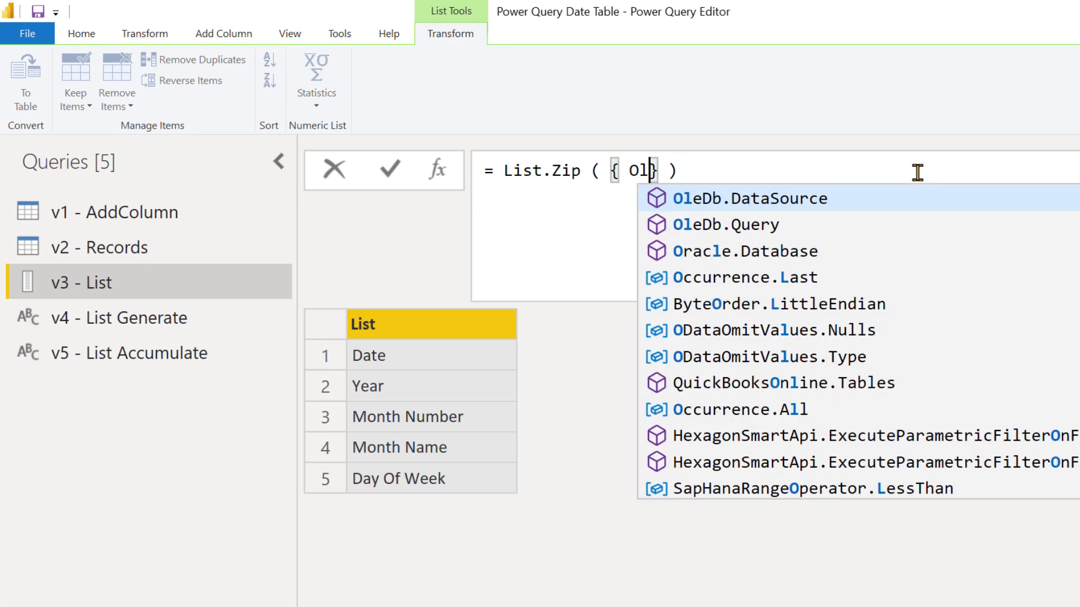
pyautogui.write('s, ')
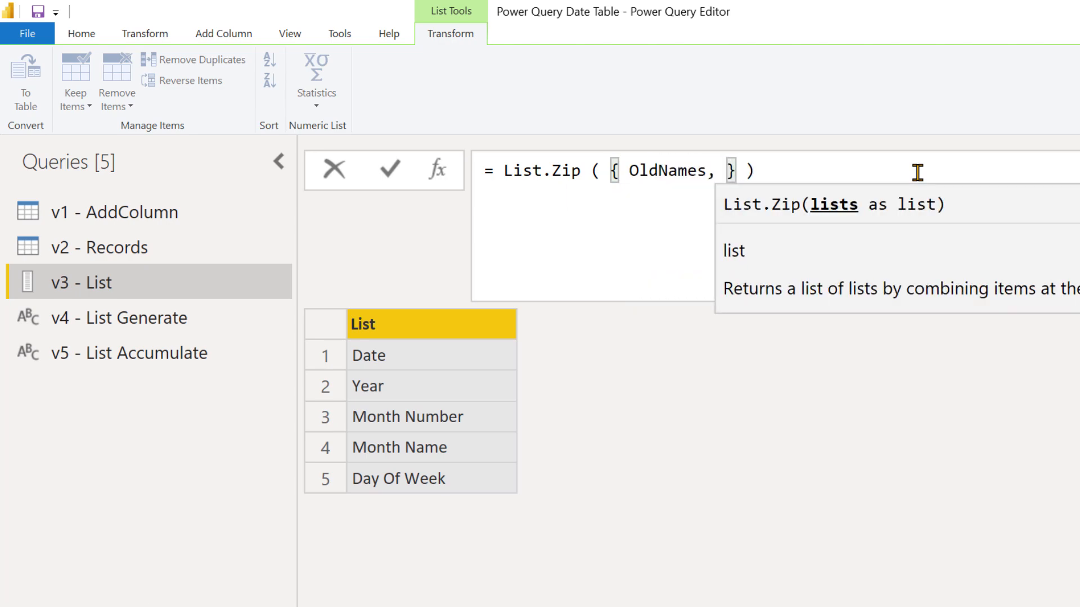
pyautogui.write('NewNames')
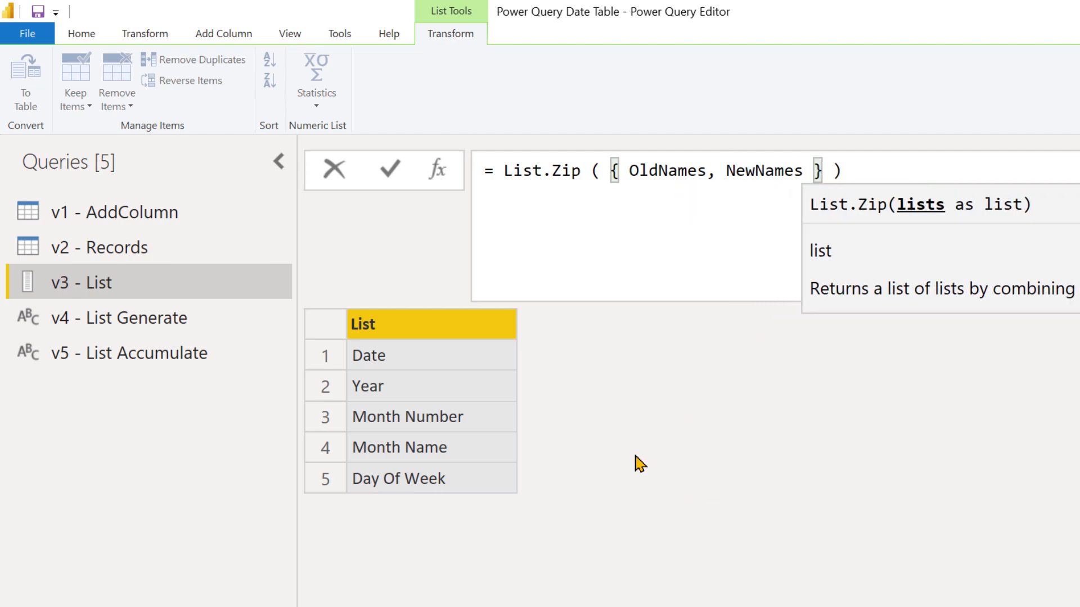
pyautogui.press('Return')
pyautogui.click(447, 357)
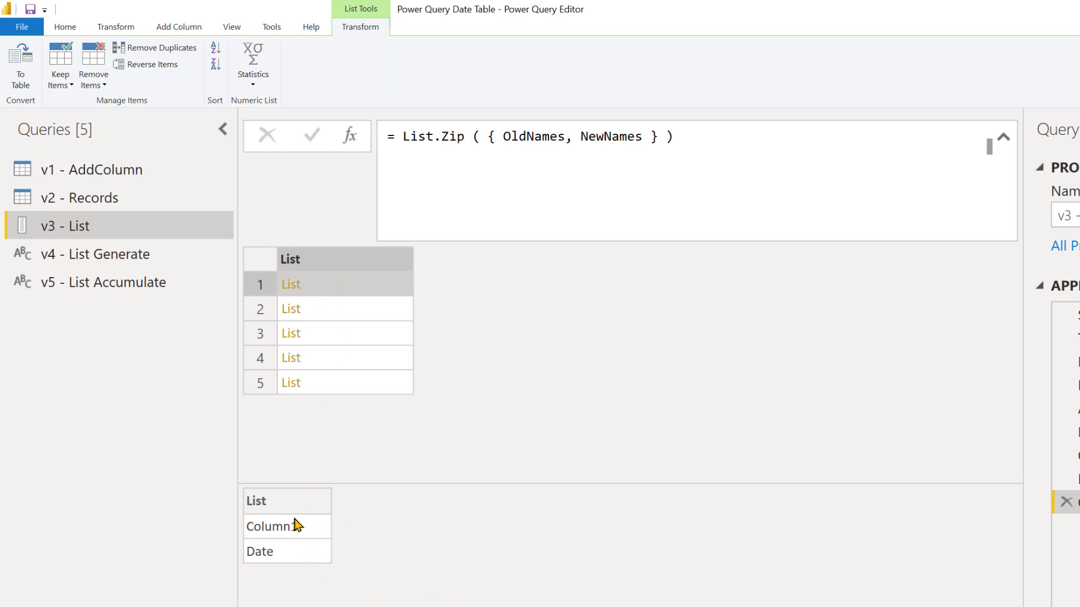
pyautogui.click(347, 308)
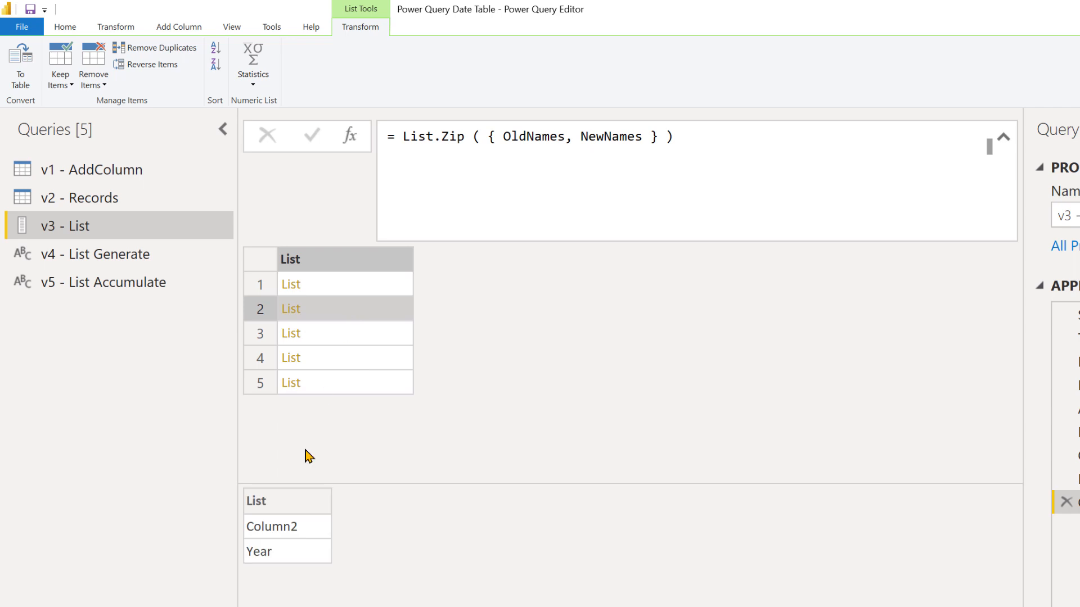
pyautogui.click(359, 335)
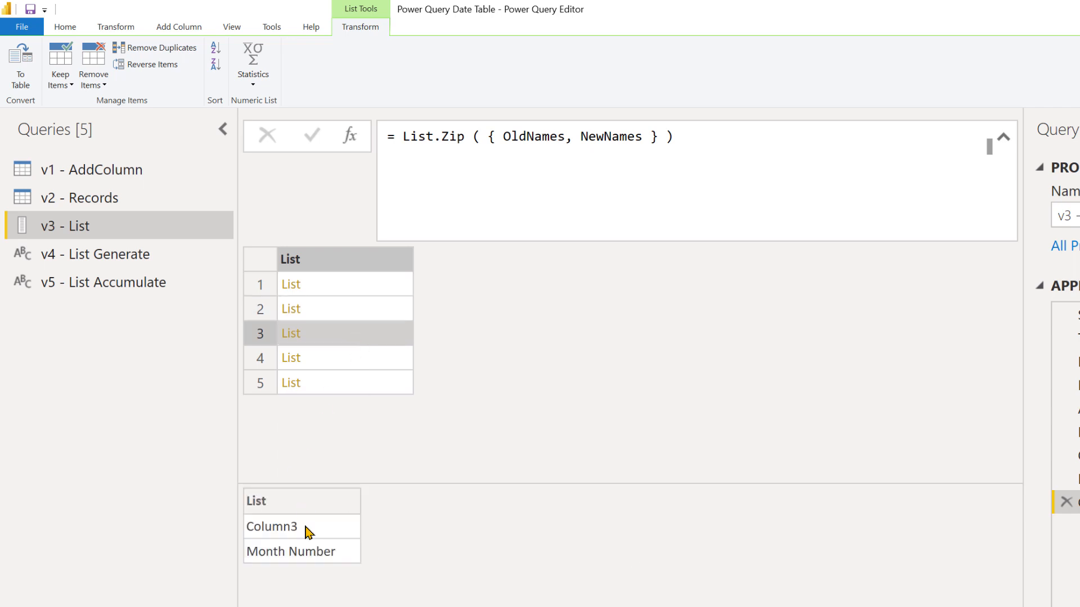
# Step: Add a custom step after the List.Zip step and begin its formula with Table.RenameColumns (
pyautogui.click(350, 135)
pyautogui.doubleClick(439, 133)
pyautogui.write('T')
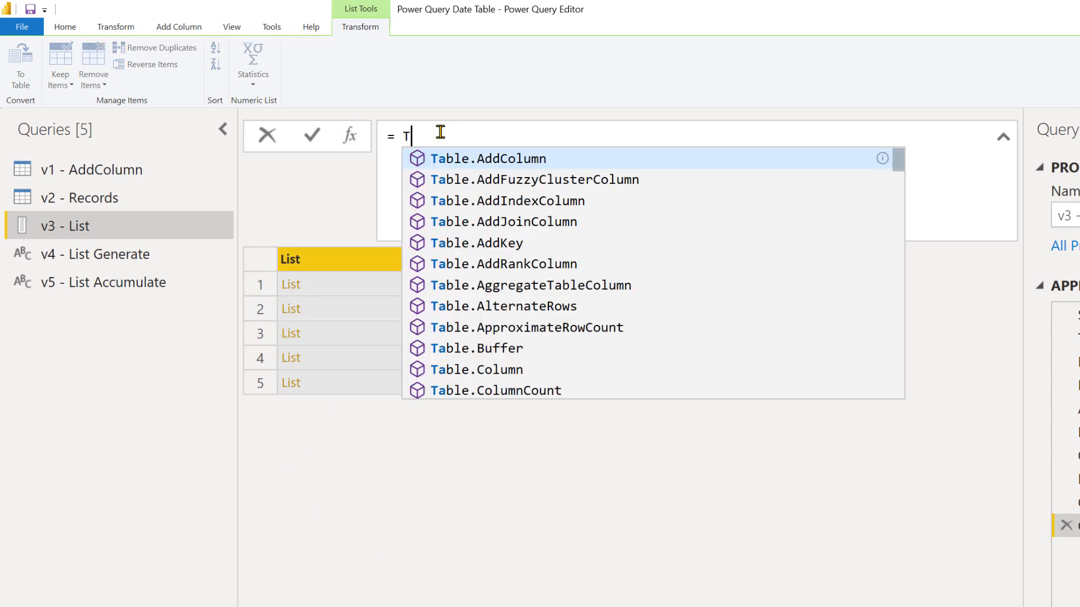
pyautogui.write('able.ReplaceColumn')
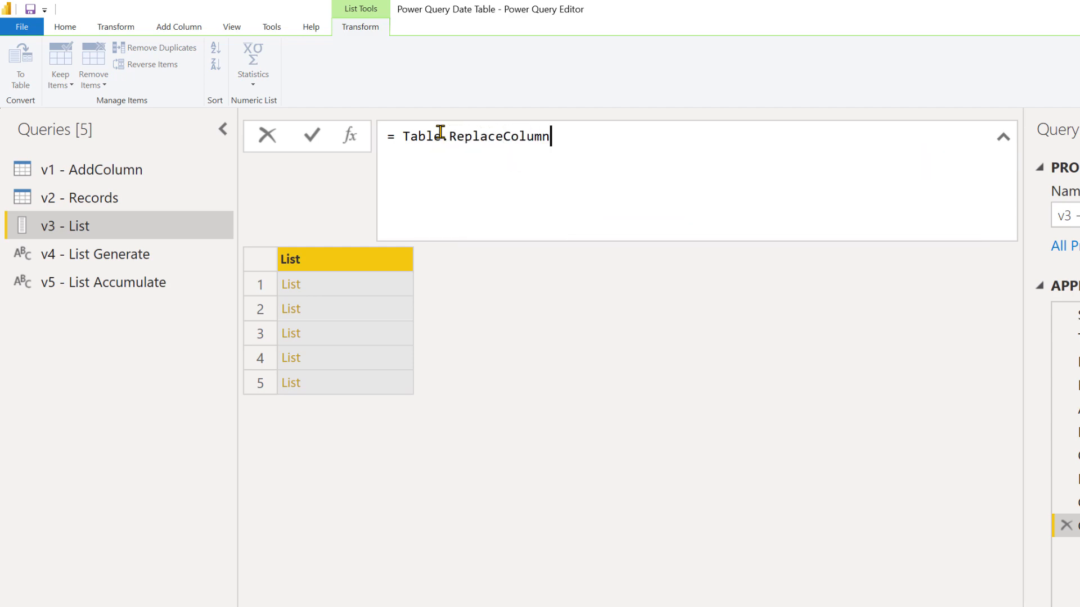
pyautogui.press('BackSpace')
pyautogui.press('BackSpace')
pyautogui.press('BackSpace')
pyautogui.press('BackSpace')
pyautogui.press('BackSpace')
pyautogui.press('BackSpace')
pyautogui.press('BackSpace')
pyautogui.press('BackSpace')
pyautogui.press('BackSpace')
pyautogui.press('BackSpace')
pyautogui.press('BackSpace')
pyautogui.press('BackSpace')
pyautogui.press('BackSpace')
pyautogui.write('RenameColumns ')
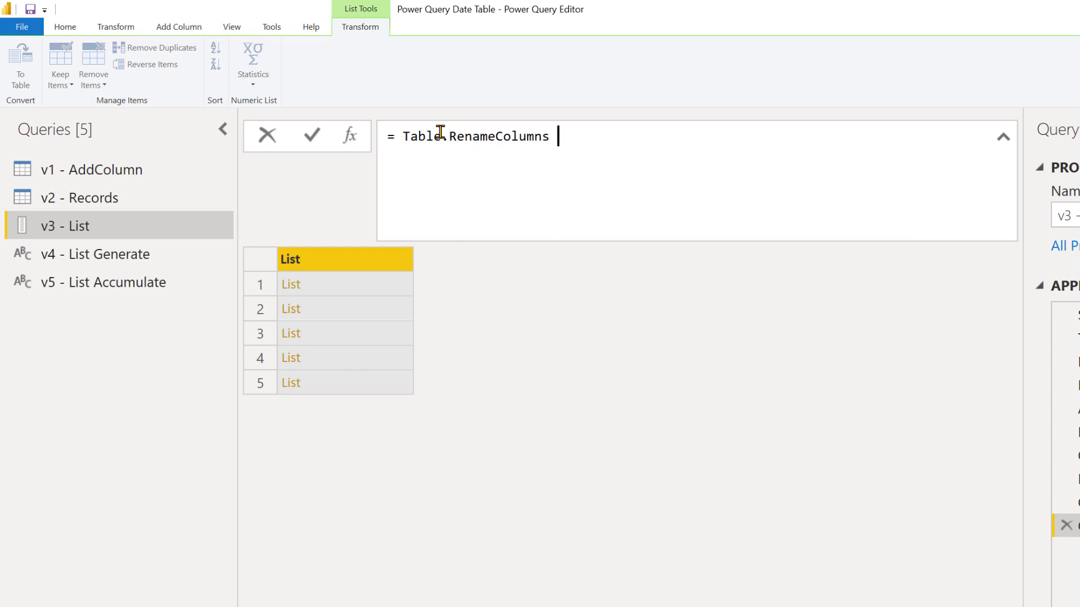
pyautogui.write('(')
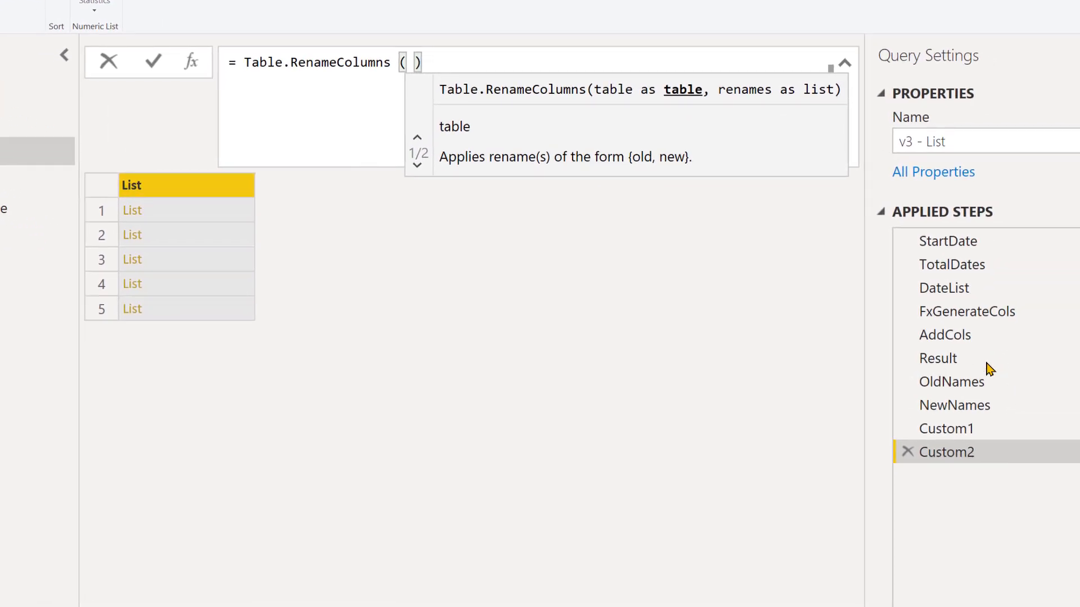
# Step: Pass Result and Custom1 as the Table.RenameColumns arguments, apply the formula and collapse the queries list
pyautogui.write('Result, ')
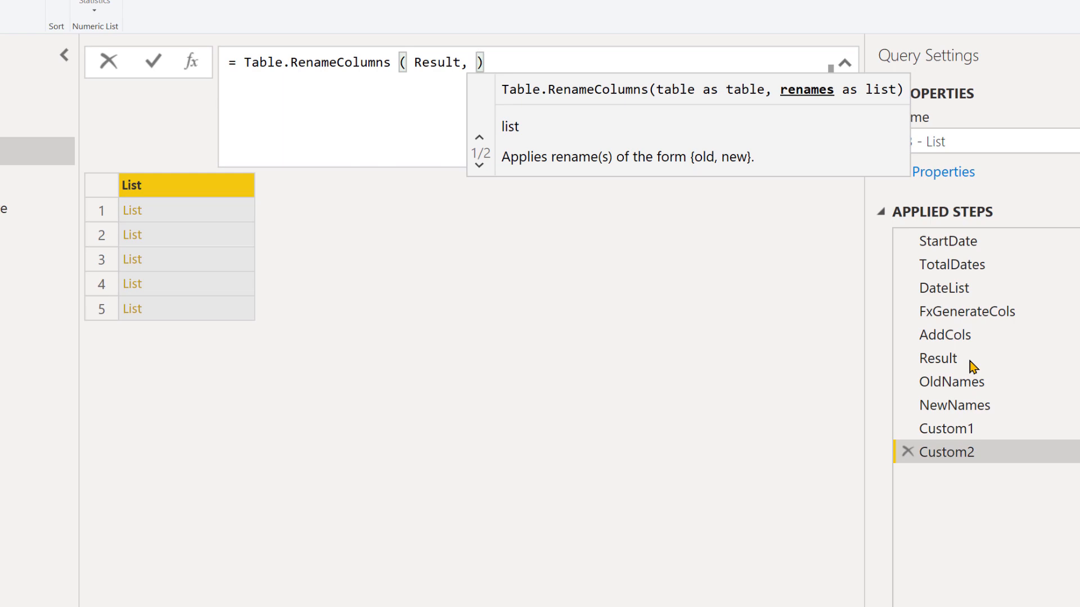
pyautogui.write('custom')
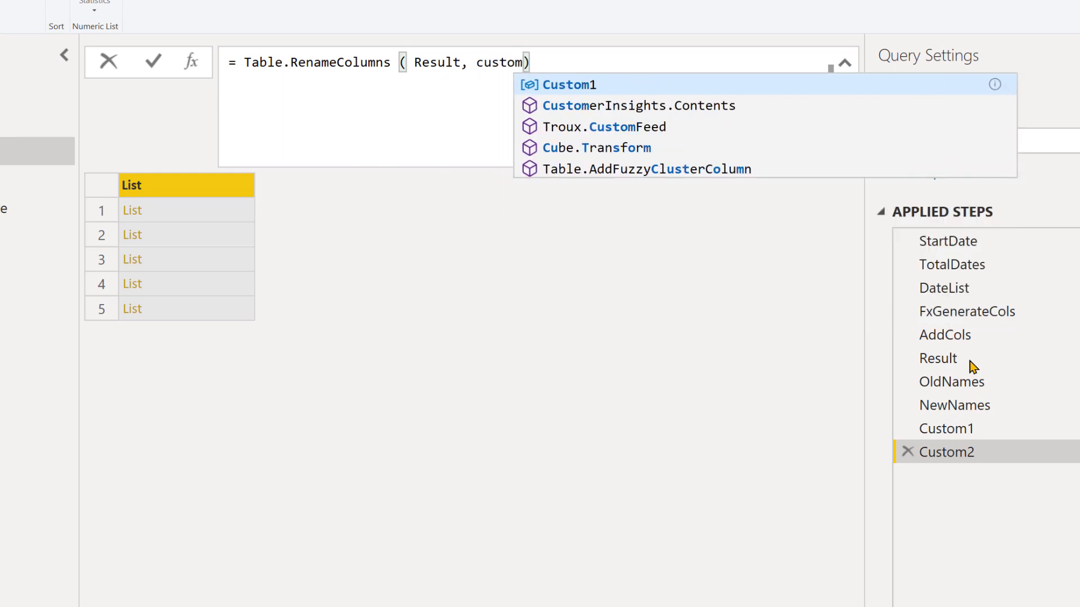
pyautogui.press('Tab')
pyautogui.press('Return')
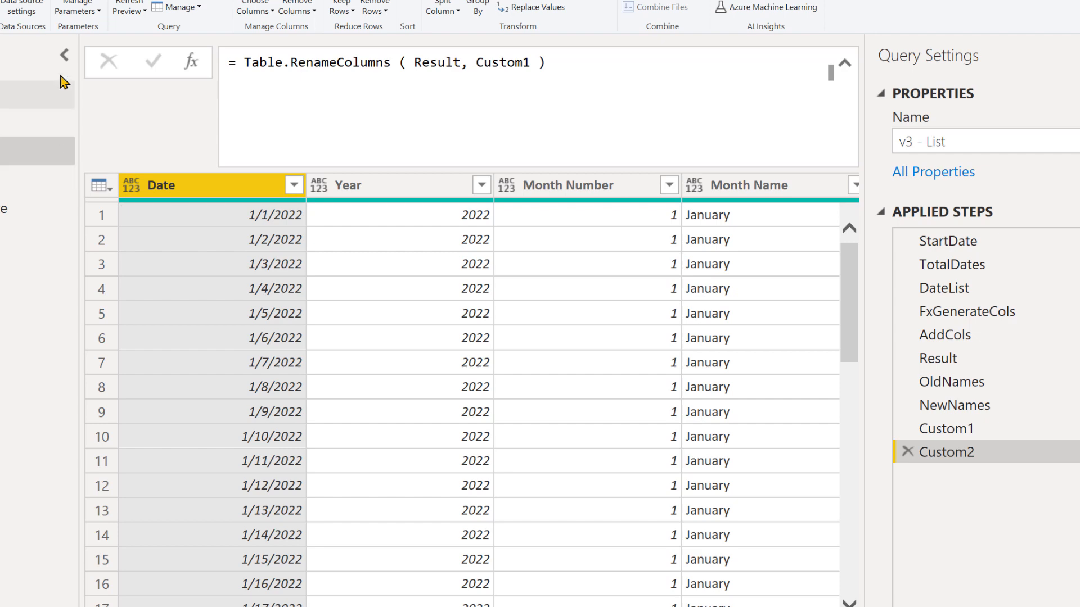
pyautogui.click(64, 55)
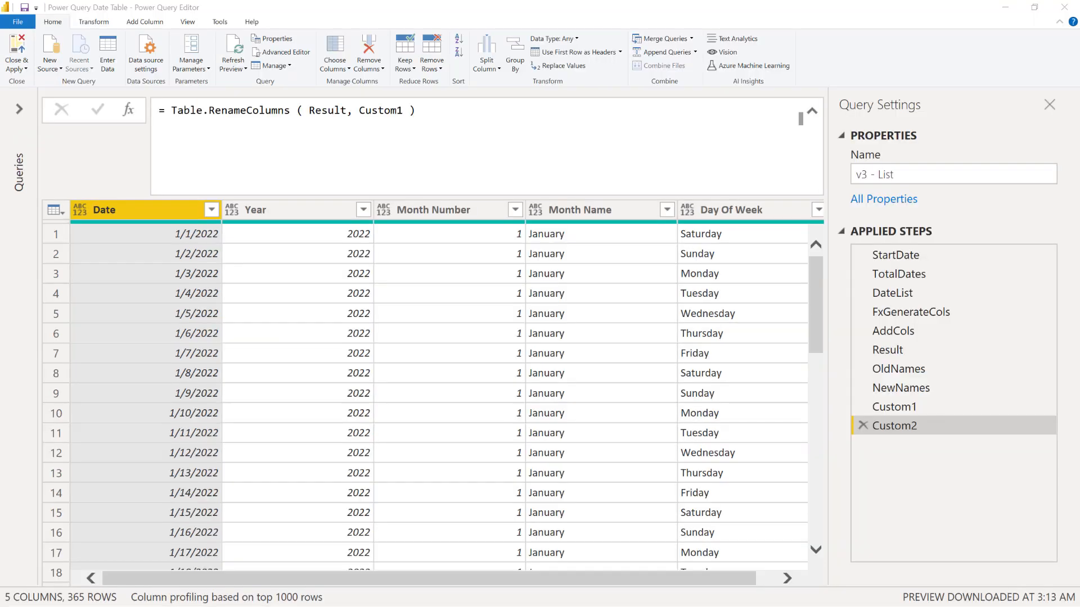
# Step: In the TotalDates step, wrap Date.EndOfYear ( StartDate ) in Date.AddYears with 100 years and apply the formula
pyautogui.click(909, 274)
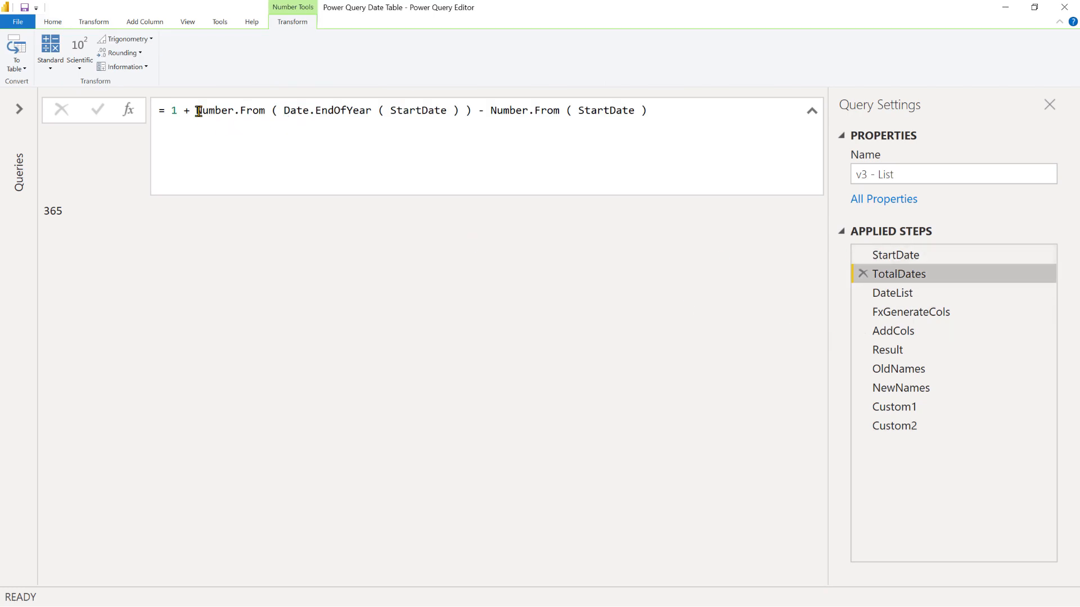
pyautogui.moveTo(283, 108); pyautogui.dragTo(369, 117)
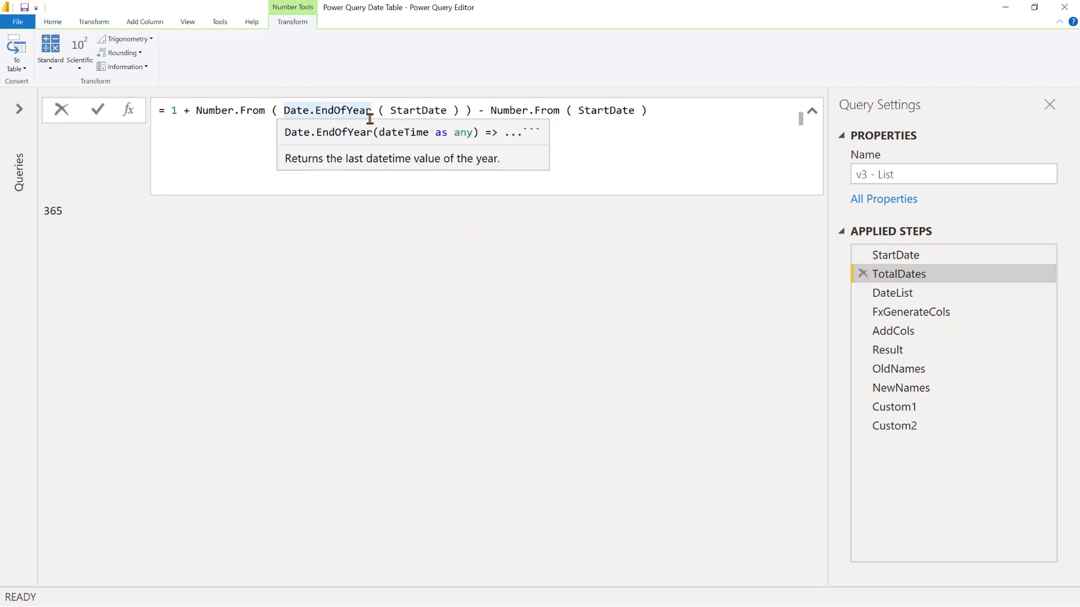
pyautogui.press('Left')
pyautogui.write('Date.Add')
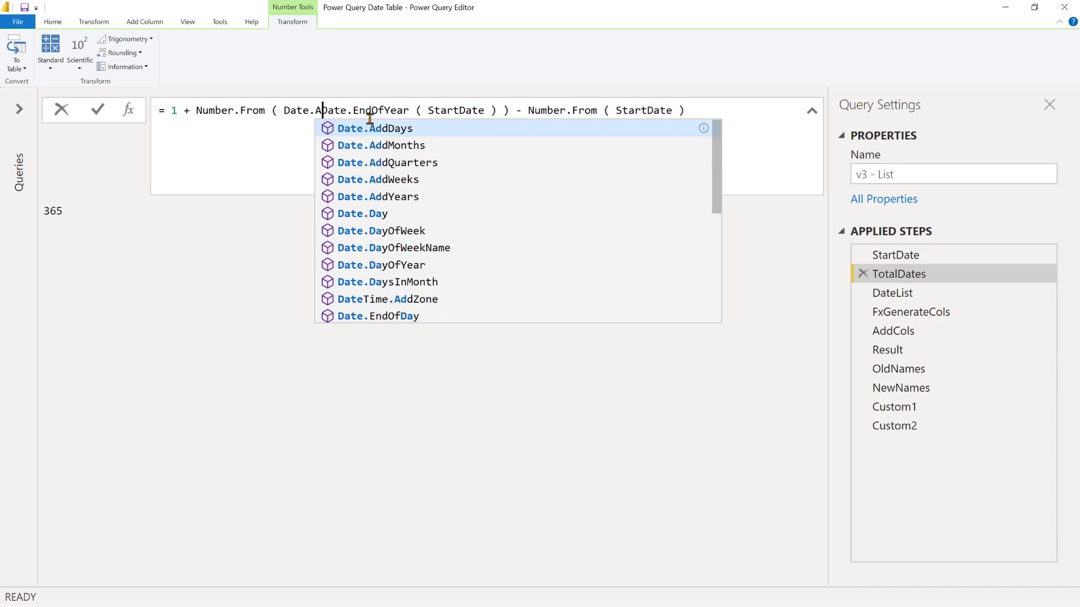
pyautogui.write('Years (')
pyautogui.click(561, 109)
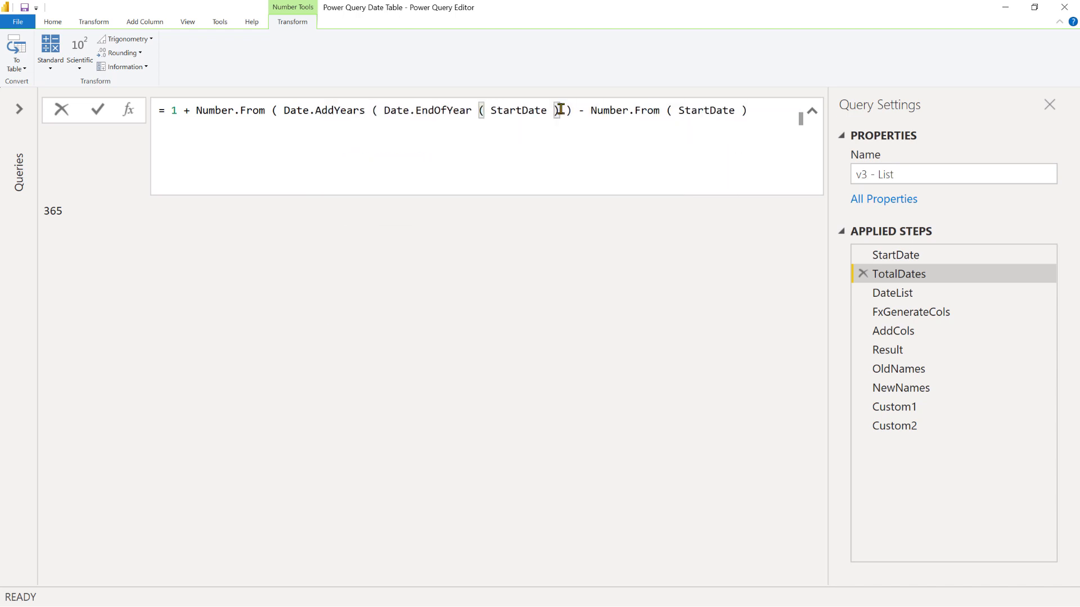
pyautogui.write(', 100 )')
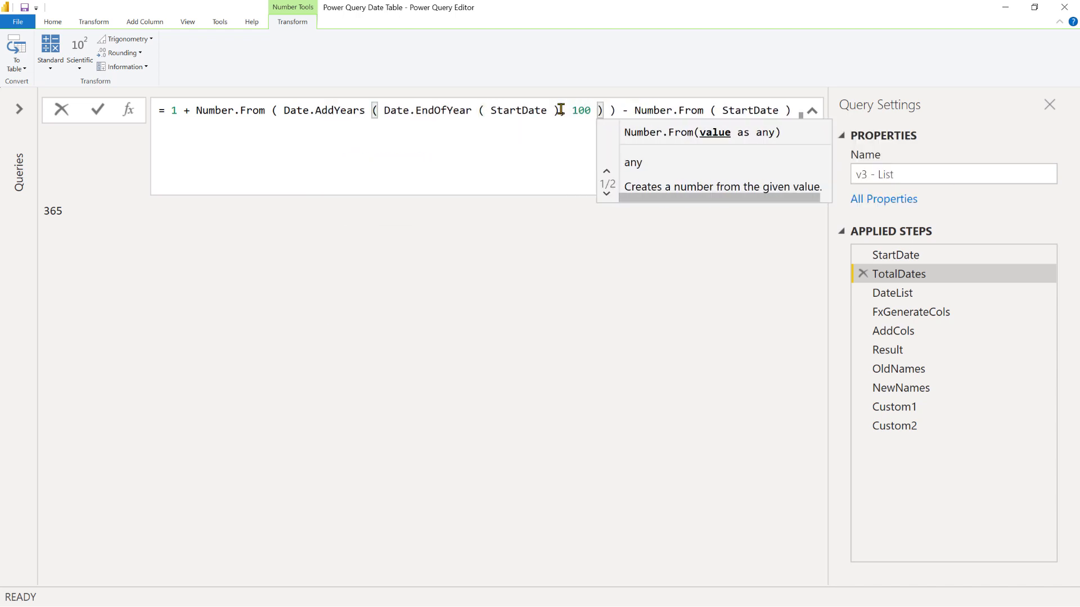
pyautogui.press('Return')
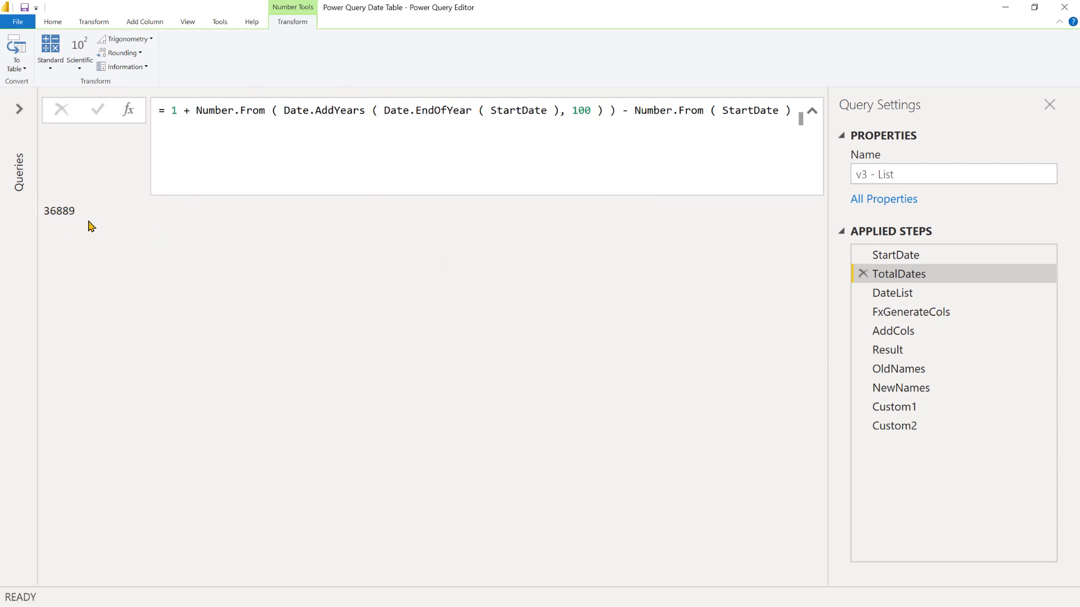
# Step: Return to the Custom2 step, load the complete list of Year filter values and examine it through to the end
pyautogui.click(935, 426)
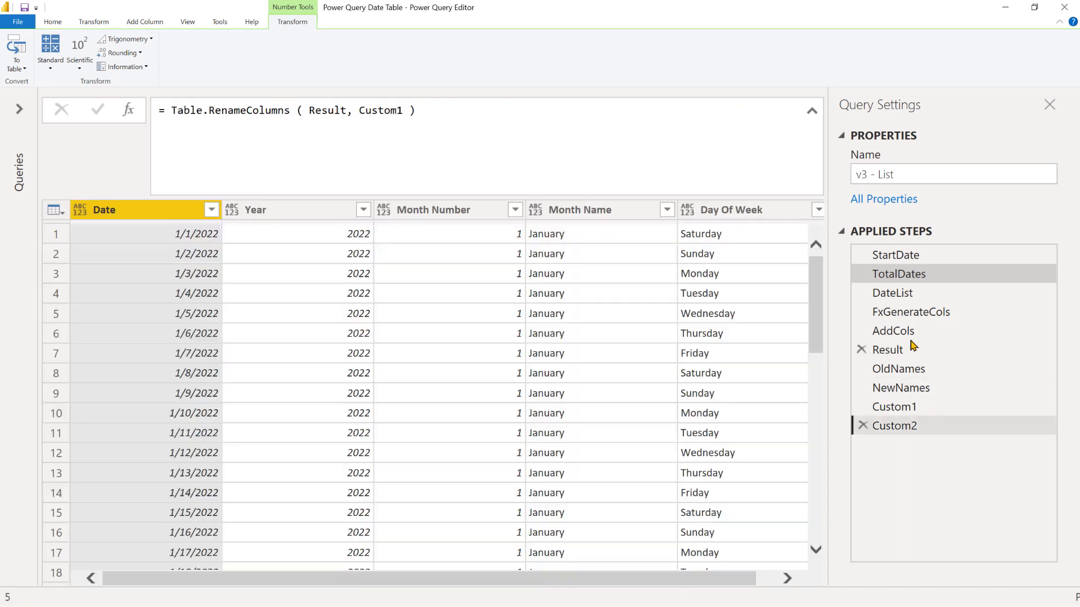
pyautogui.click(363, 209)
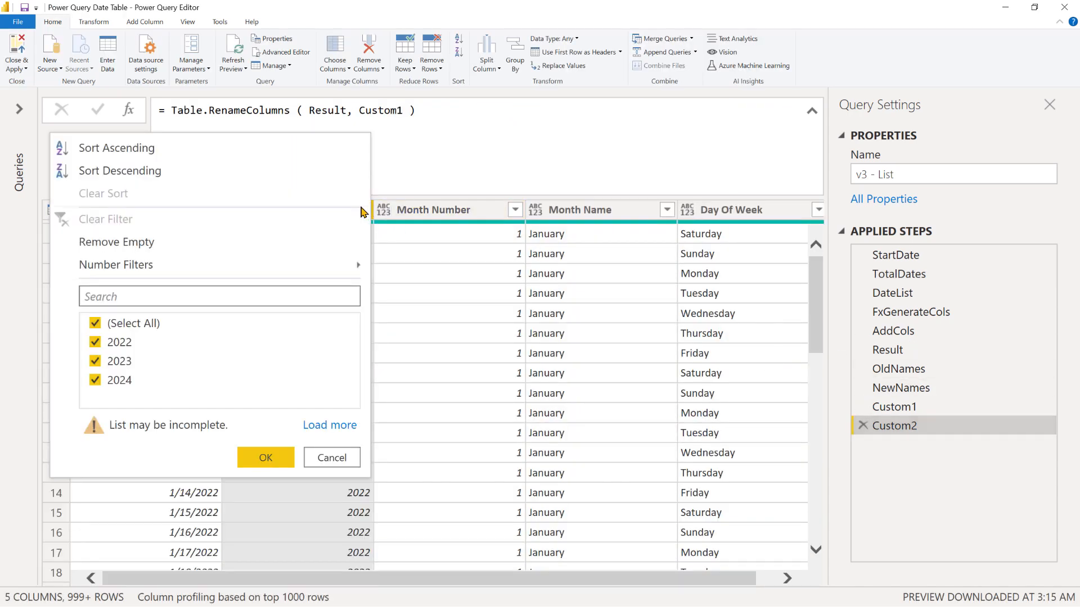
pyautogui.click(329, 425)
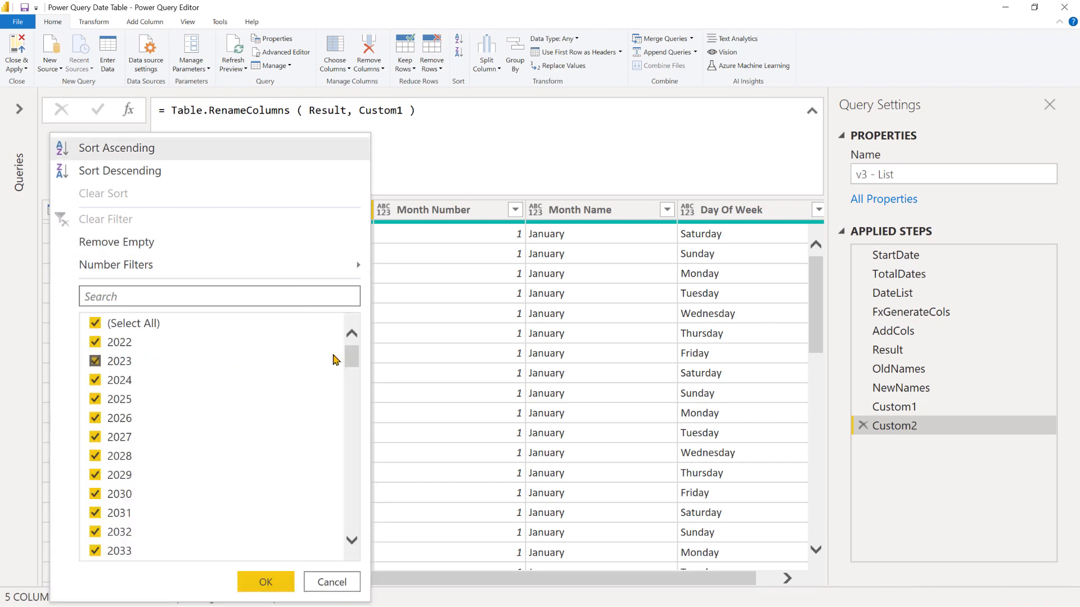
pyautogui.moveTo(352, 356); pyautogui.dragTo(363, 538)
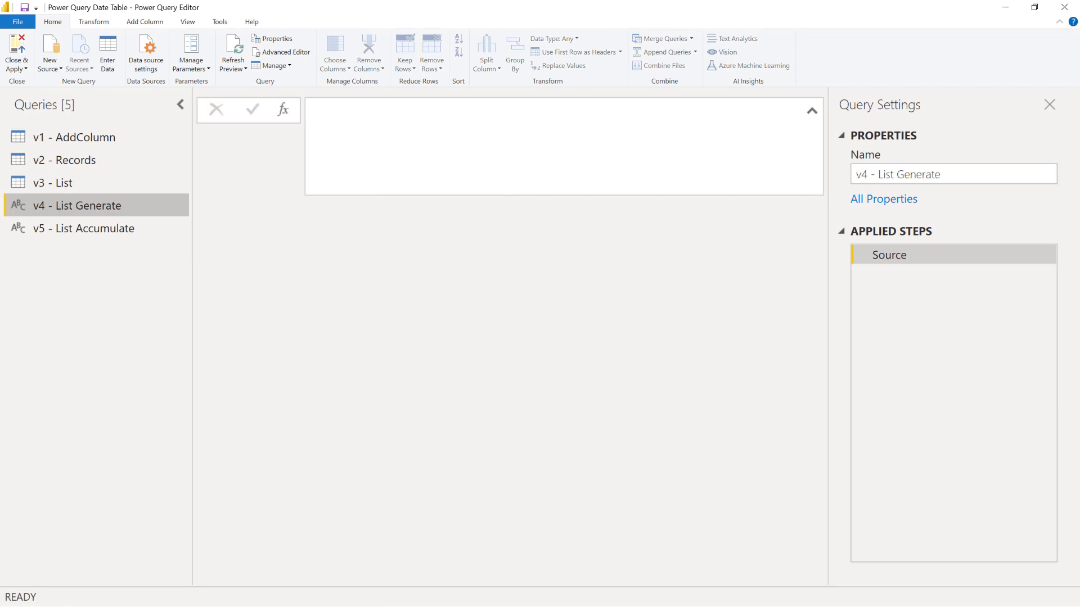
# Step: Open the v4 - List Generate query's code and replace the empty Source value with a List.Generate ( ) call split over several lines
pyautogui.click(298, 52)
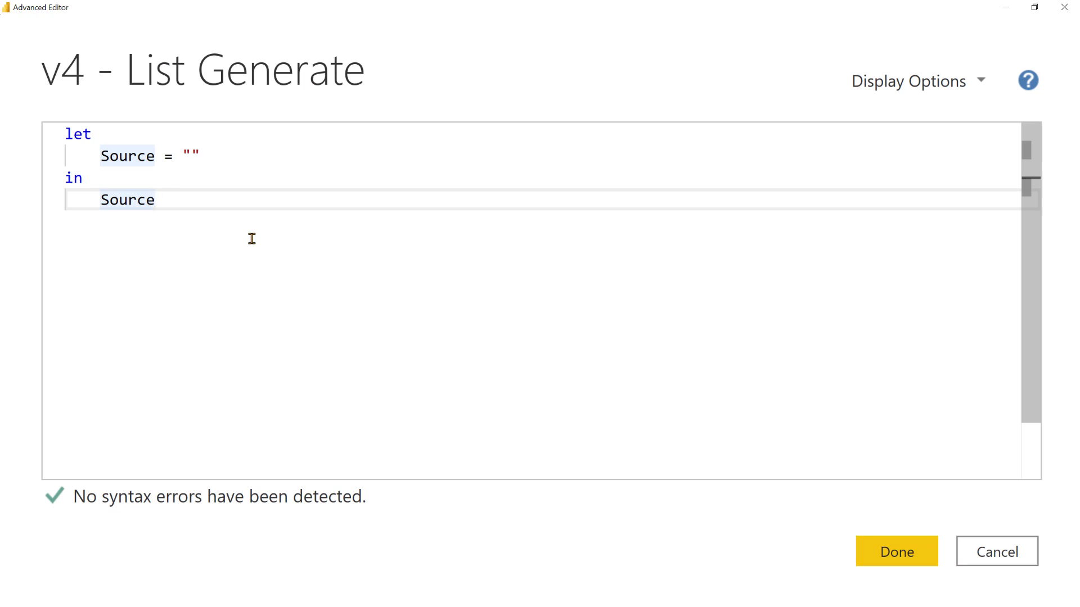
pyautogui.moveTo(184, 156); pyautogui.dragTo(203, 157)
pyautogui.press('BackSpace')
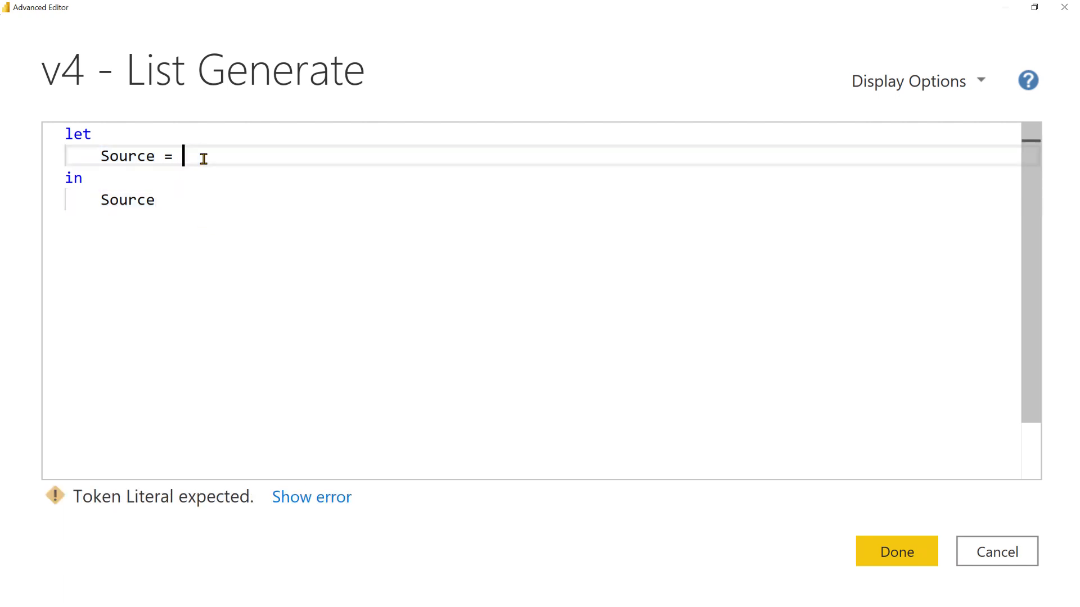
pyautogui.press('Return')
pyautogui.write('List.')
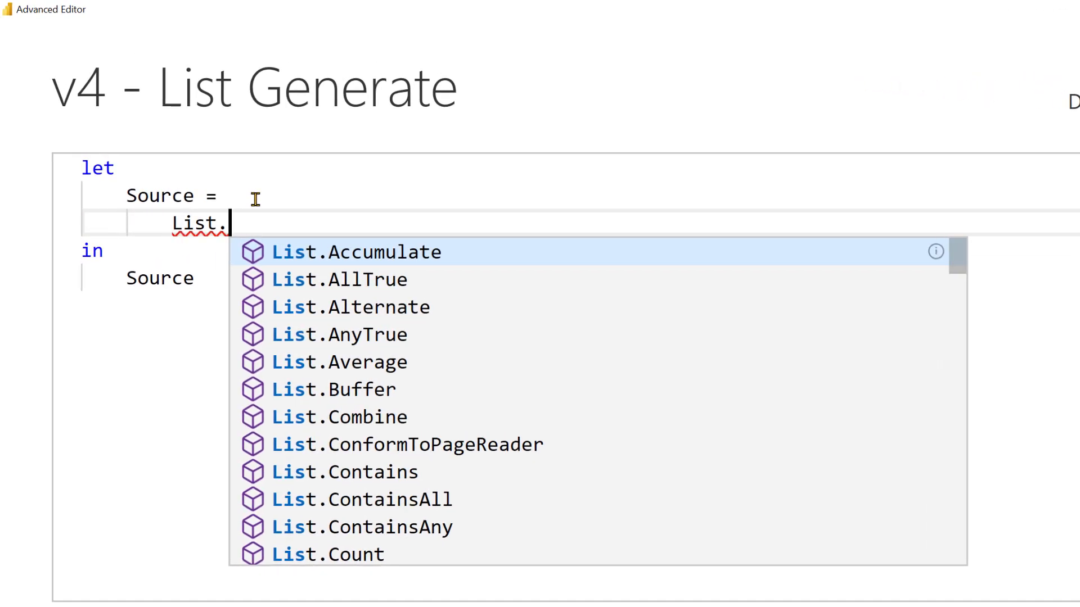
pyautogui.write('Generate (')
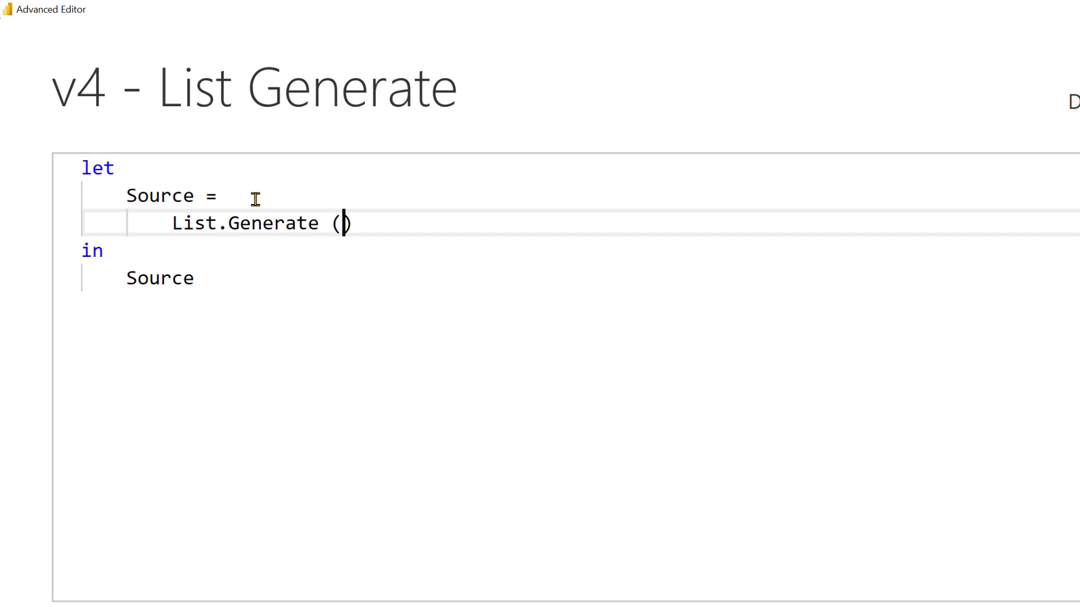
pyautogui.press('Return')
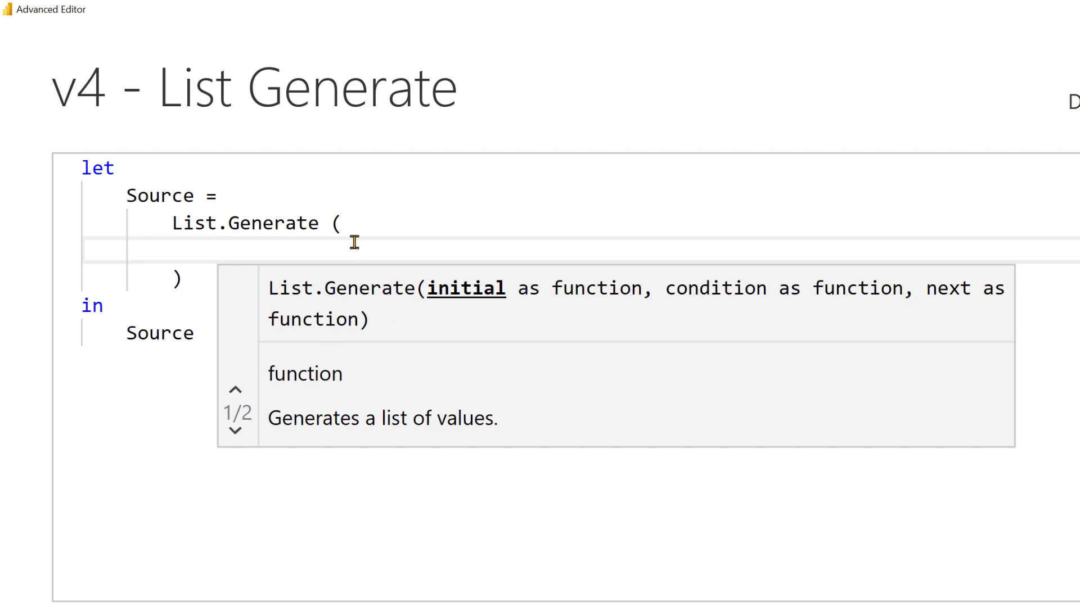
pyautogui.press('Escape')
pyautogui.press('BackSpace')
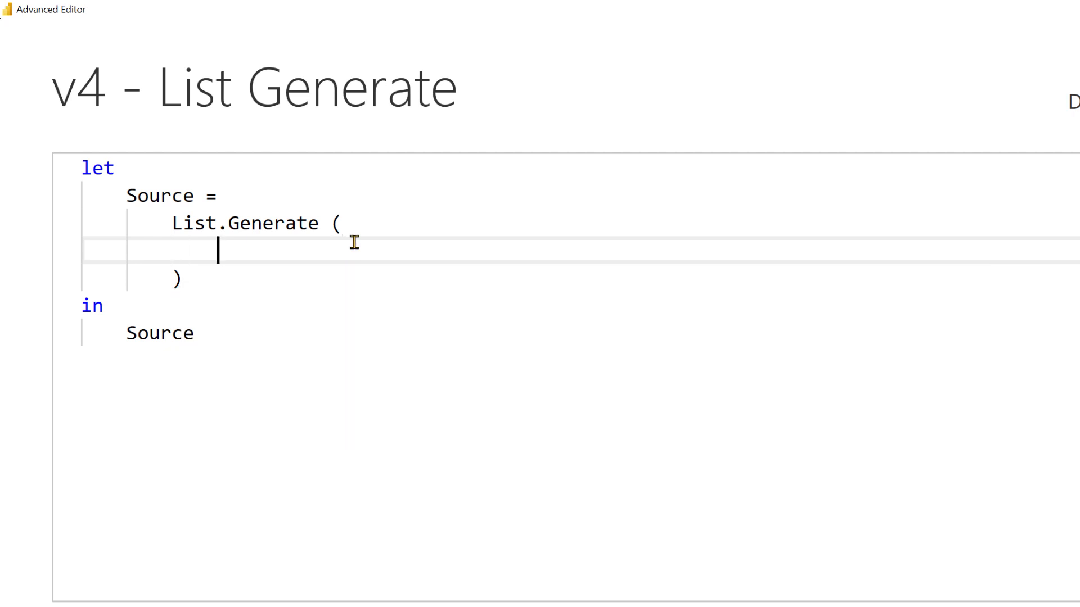
# Step: Enter ()=> 1 as the List.Generate initial function and each _ < 10 as its condition
pyautogui.write('()')
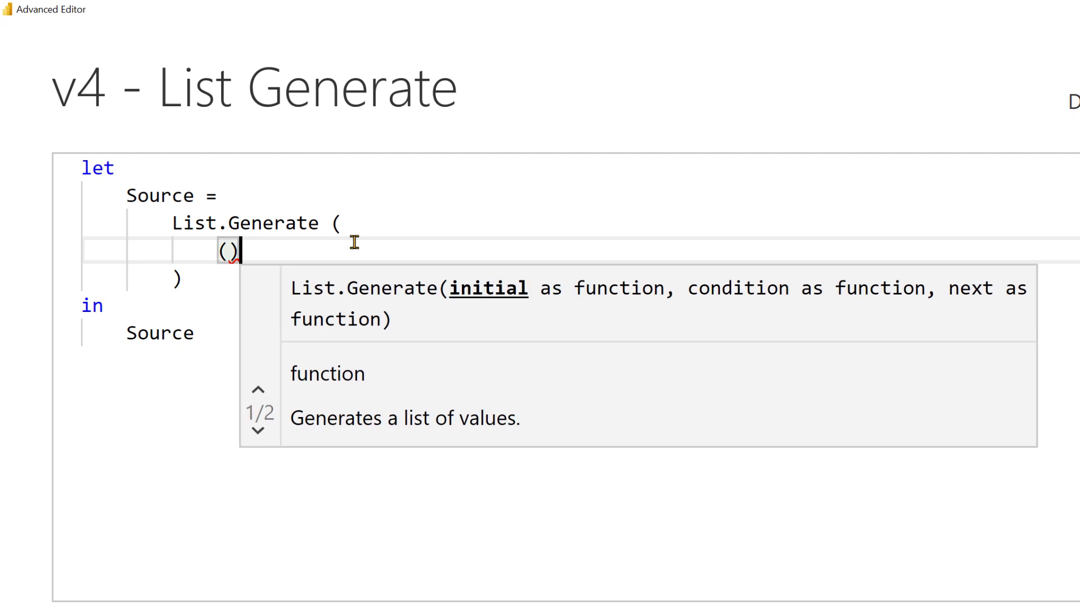
pyautogui.write('=> 1')
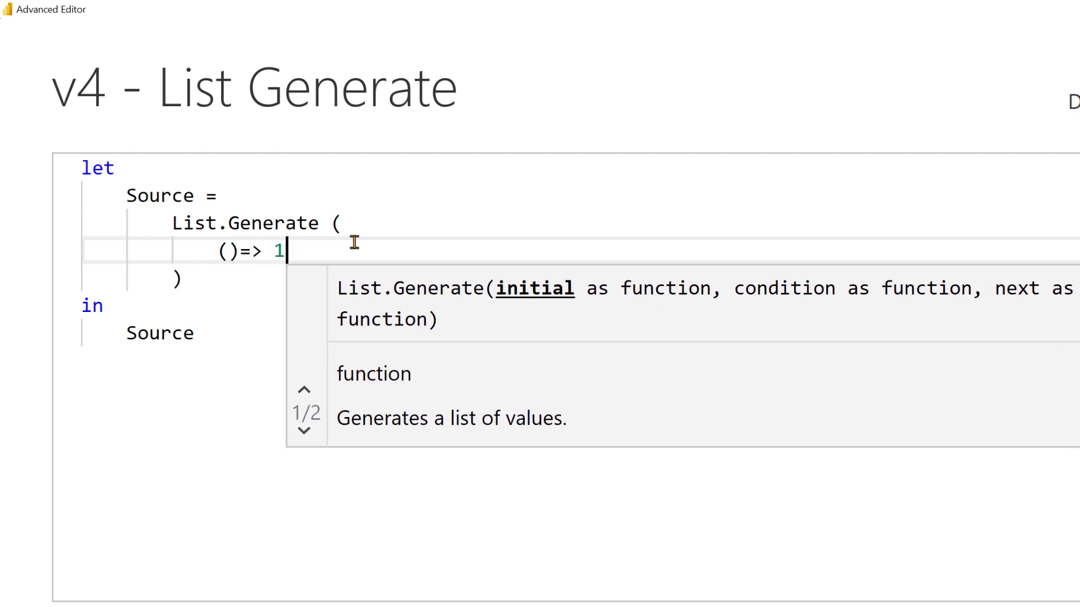
pyautogui.write(',')
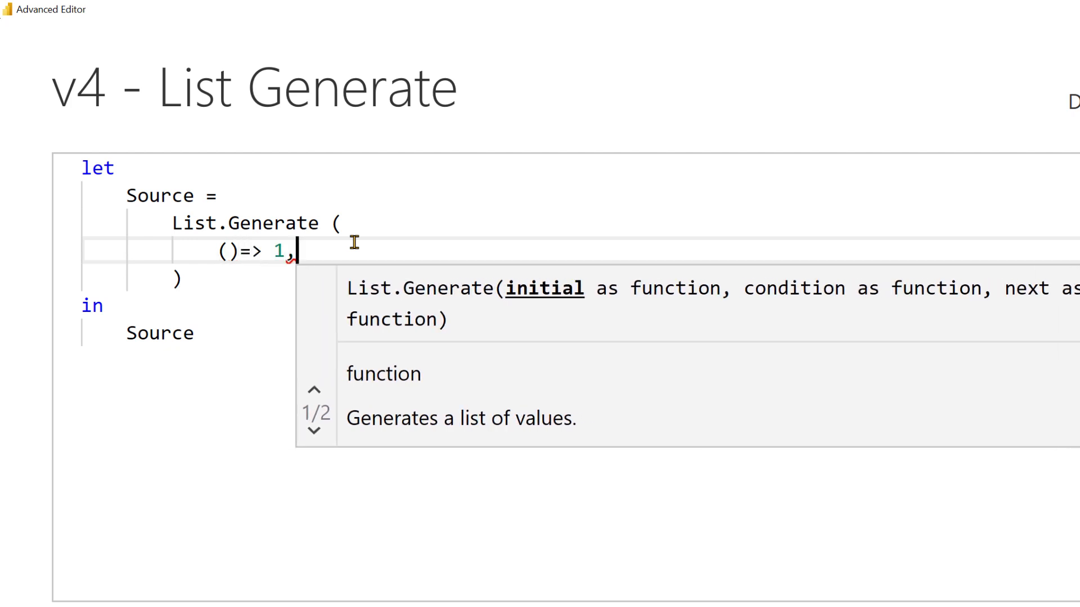
pyautogui.press('Return')
pyautogui.write('each ')
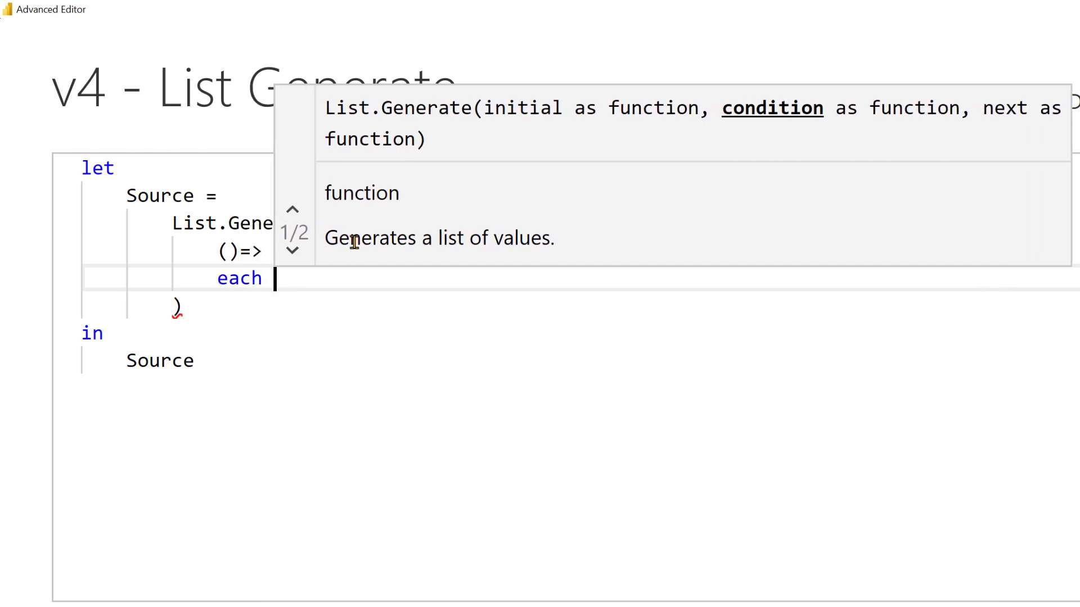
pyautogui.write('_ < 10')
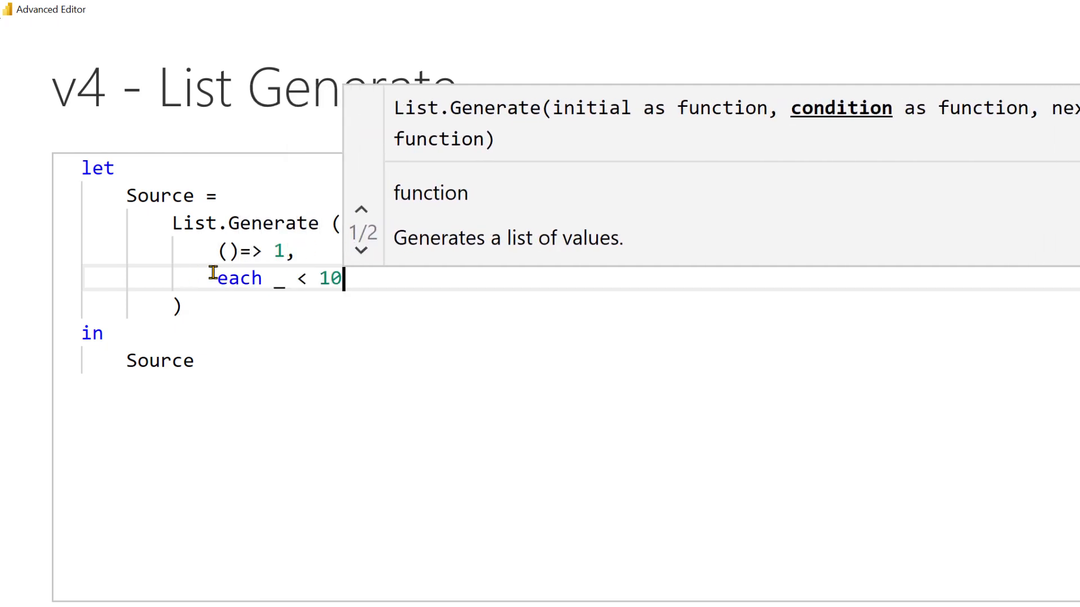
# Step: Add each _ + 1 as the next function after the condition and apply the query code
pyautogui.moveTo(209, 277); pyautogui.dragTo(355, 280)
pyautogui.click(353, 280)
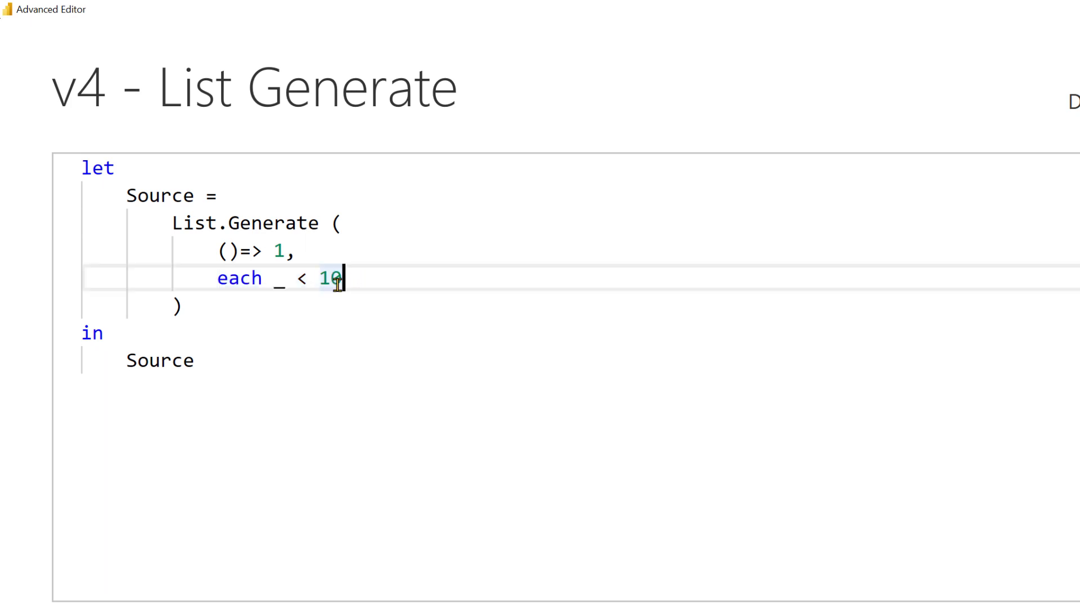
pyautogui.click(278, 282)
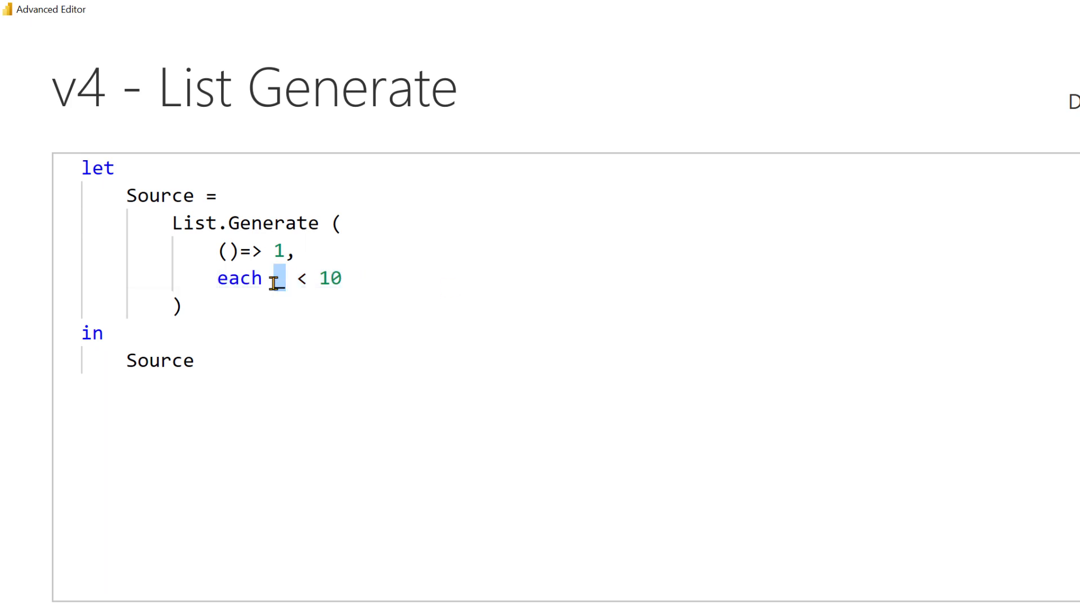
pyautogui.click(355, 278)
pyautogui.write(',')
pyautogui.press('Return')
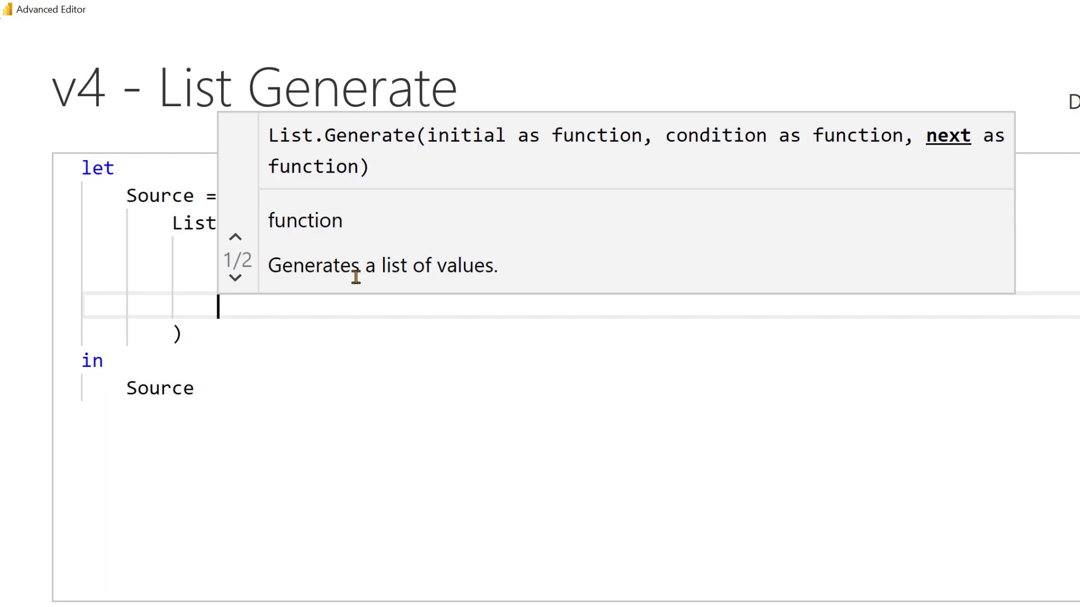
pyautogui.write('each _ ')
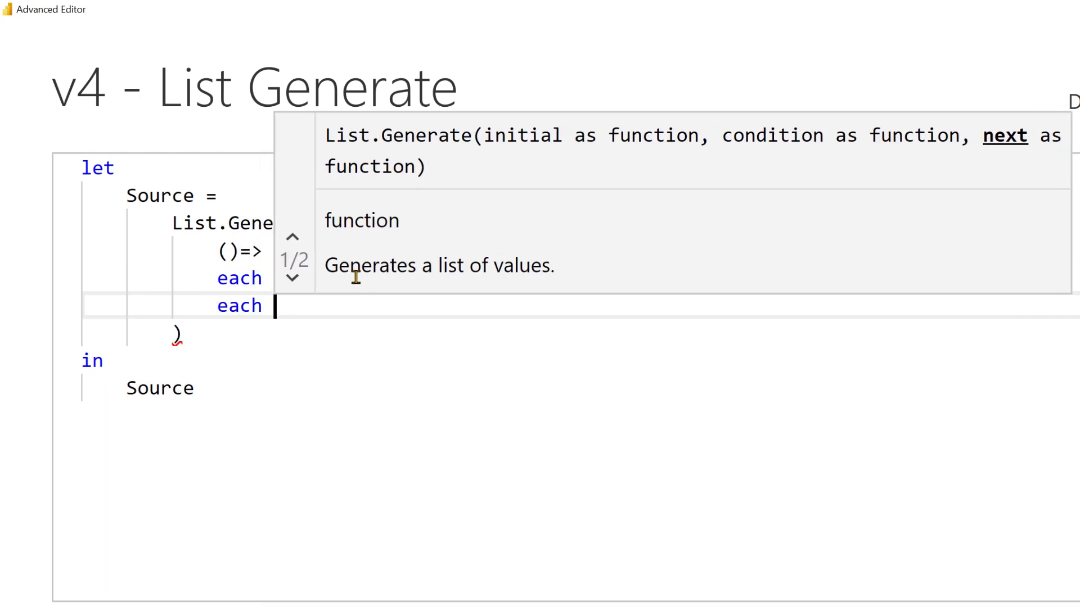
pyautogui.write('+ 1')
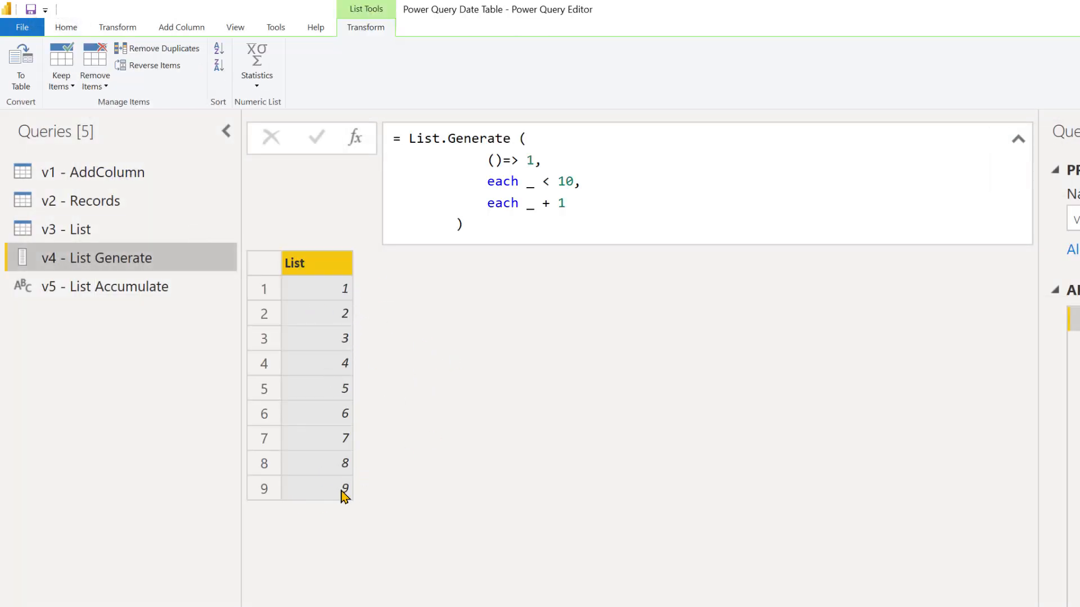
# Step: Change the List.Generate condition to each _ <= 10 and apply the formula
pyautogui.click(555, 179)
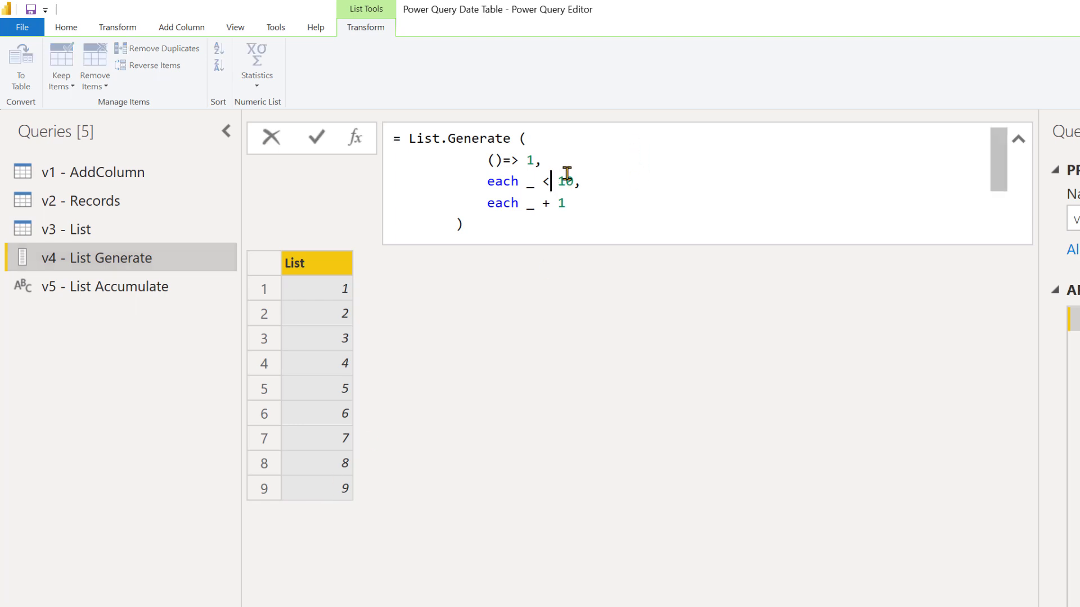
pyautogui.write('=')
pyautogui.press('Return')
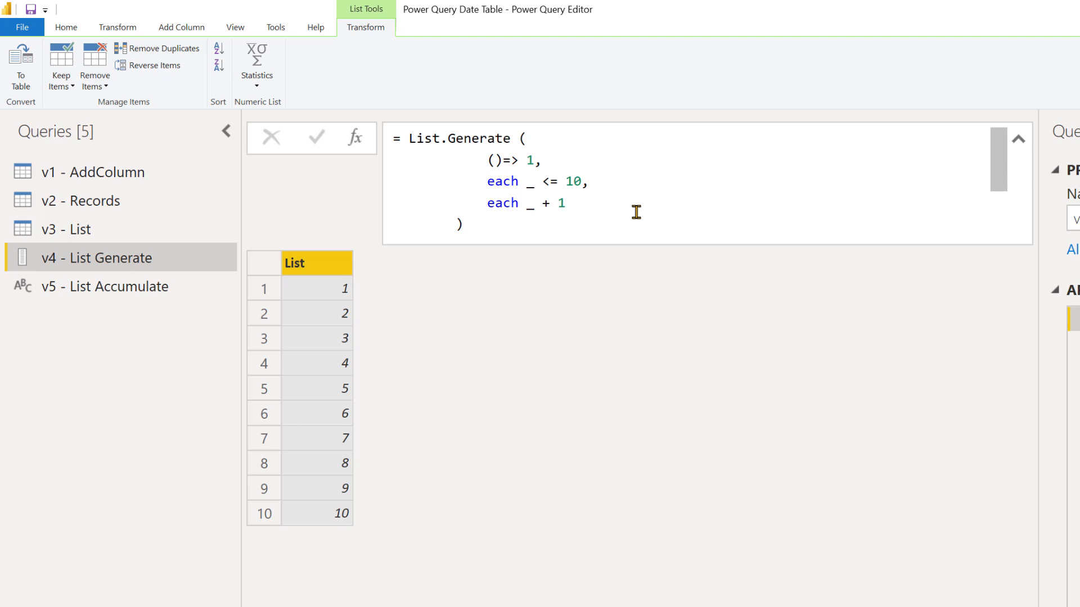
# Step: Open the v4 - List Generate query's code and replace the List.Generate arguments with the initial function () => #date ( 2022, 01, 01 )
pyautogui.click(70, 28)
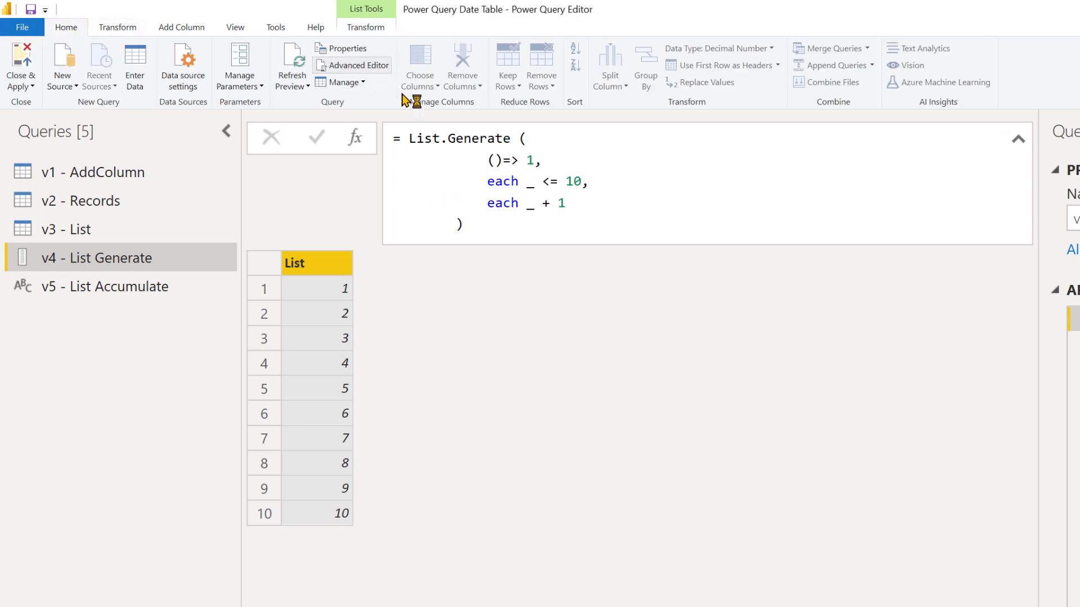
pyautogui.hotkey('ctrl', 'shift', '=')
pyautogui.hotkey('ctrl', 'shift', '=')
pyautogui.hotkey('ctrl', 'shift', '=')
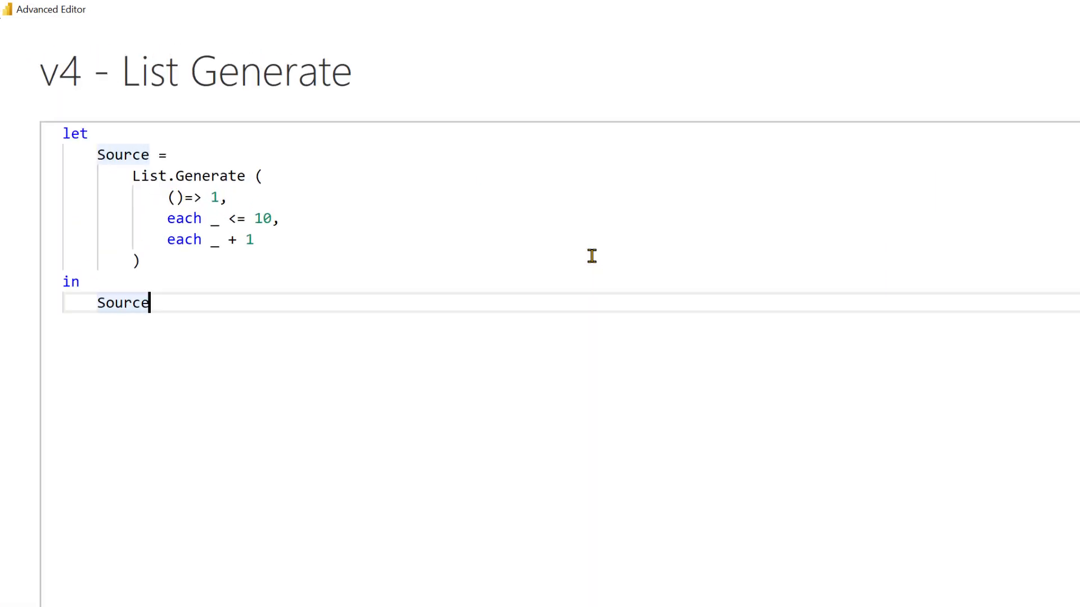
pyautogui.hotkey('ctrl', 'shift', '=')
pyautogui.hotkey('ctrl', 'shift', '=')
pyautogui.hotkey('ctrl', 'shift', '=')
pyautogui.click(374, 337)
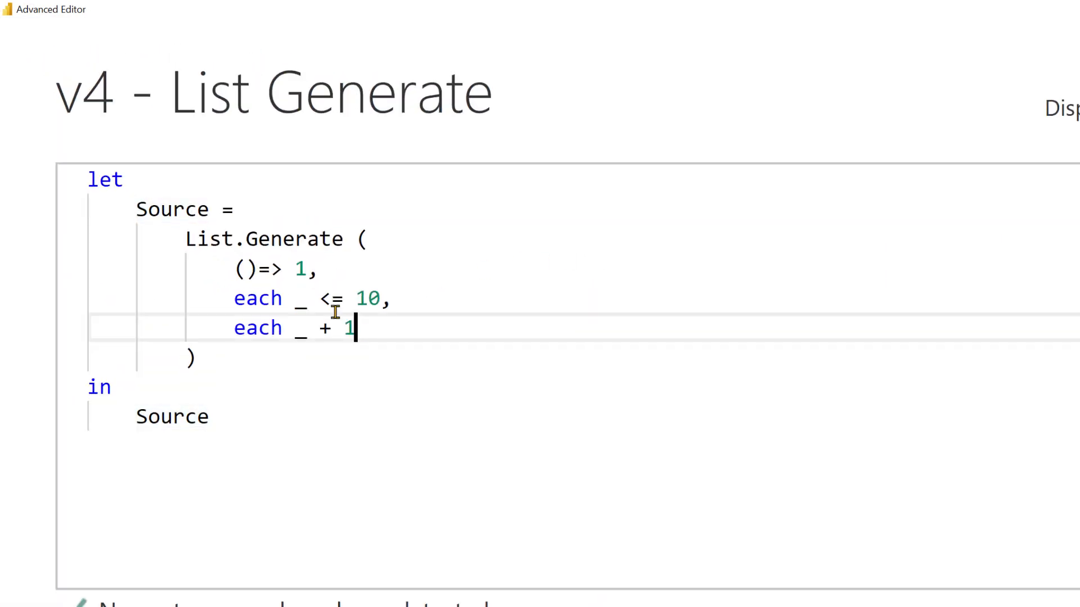
pyautogui.moveTo(355, 329); pyautogui.dragTo(237, 271)
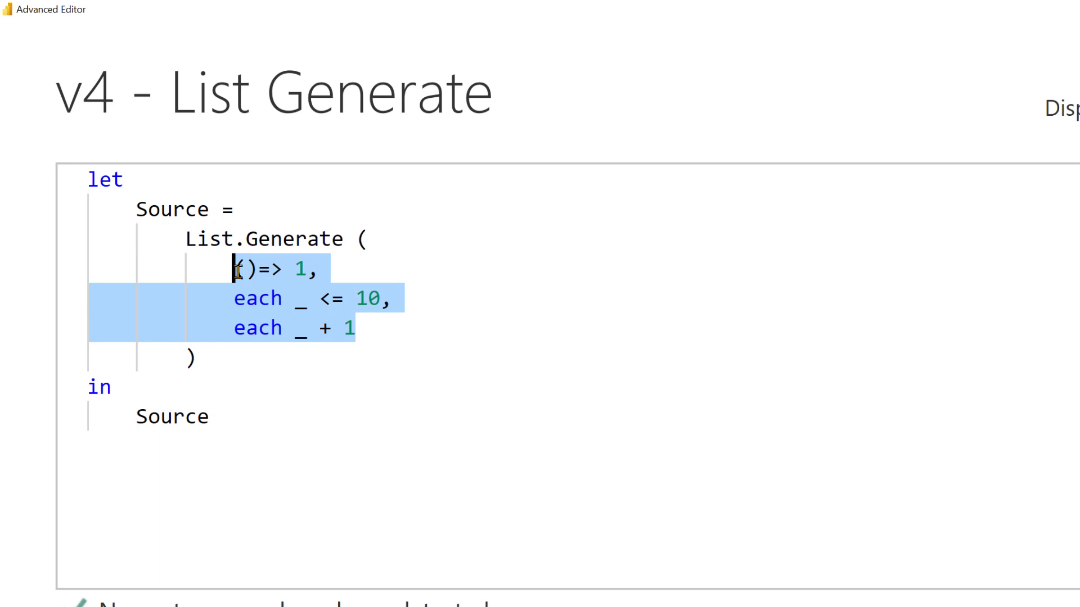
pyautogui.write('() =')
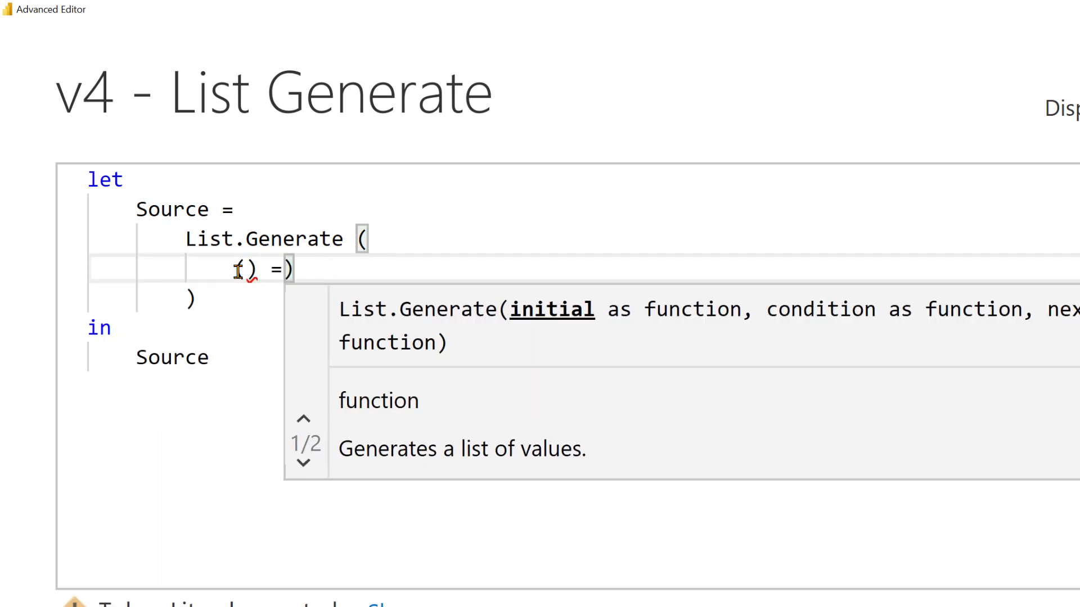
pyautogui.press('Delete')
pyautogui.write('> #')
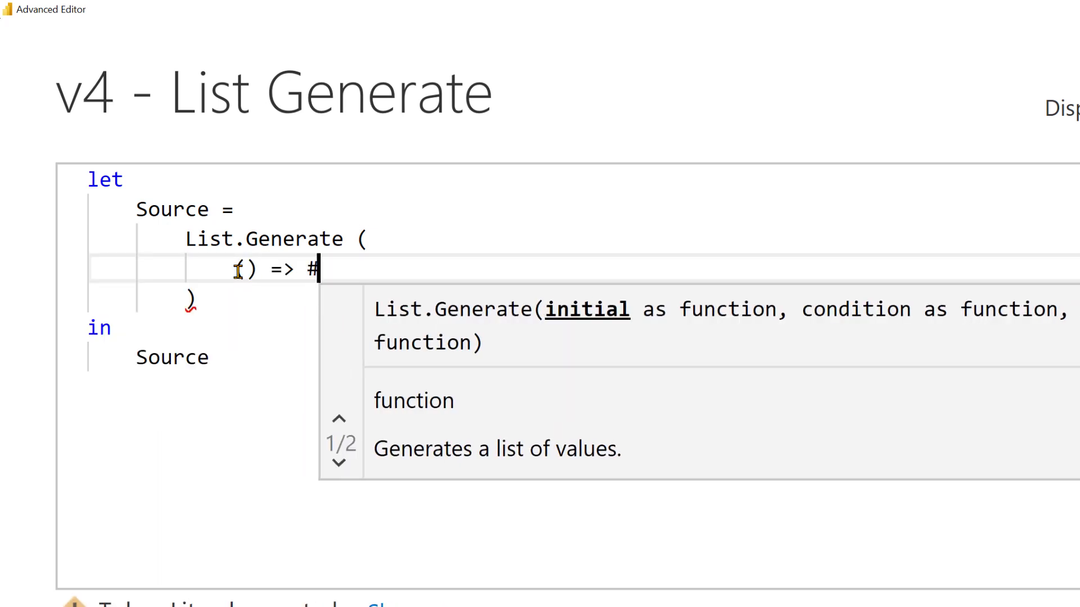
pyautogui.write('date ( 2022')
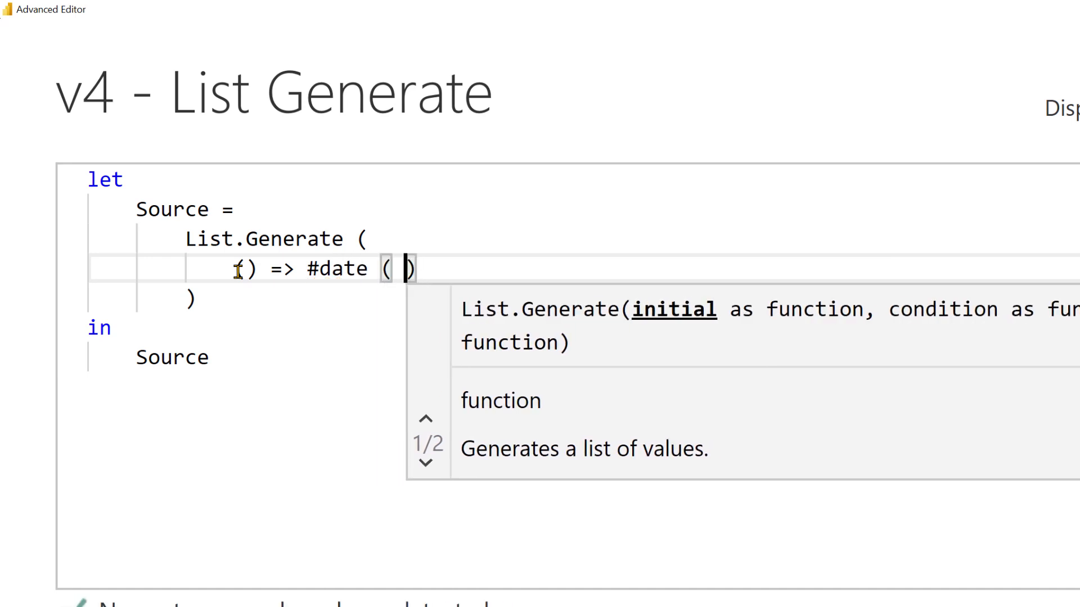
pyautogui.write(', ')
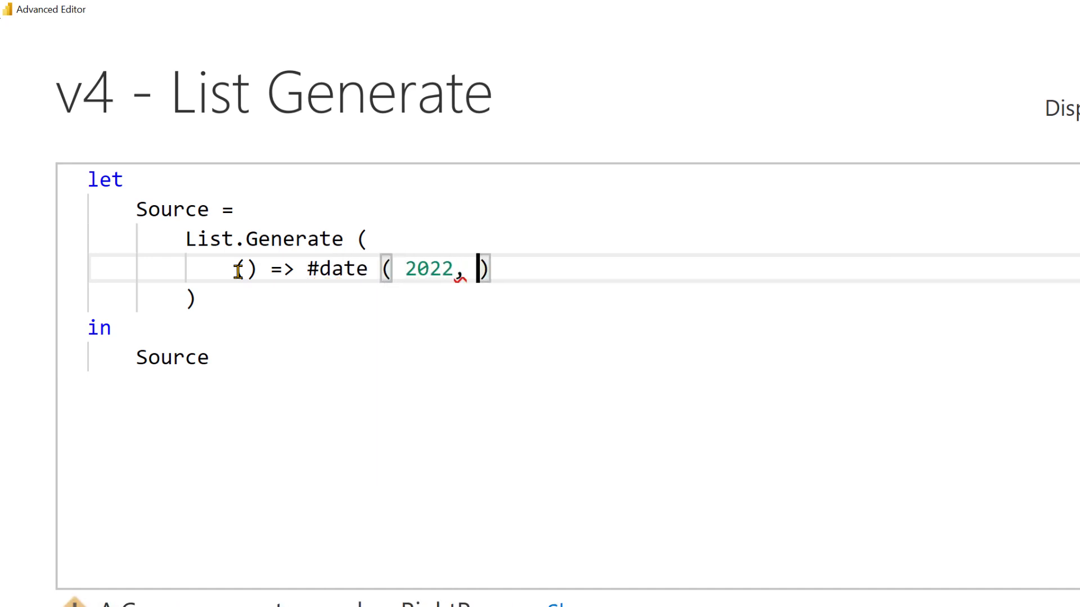
pyautogui.write('01, 01 ),')
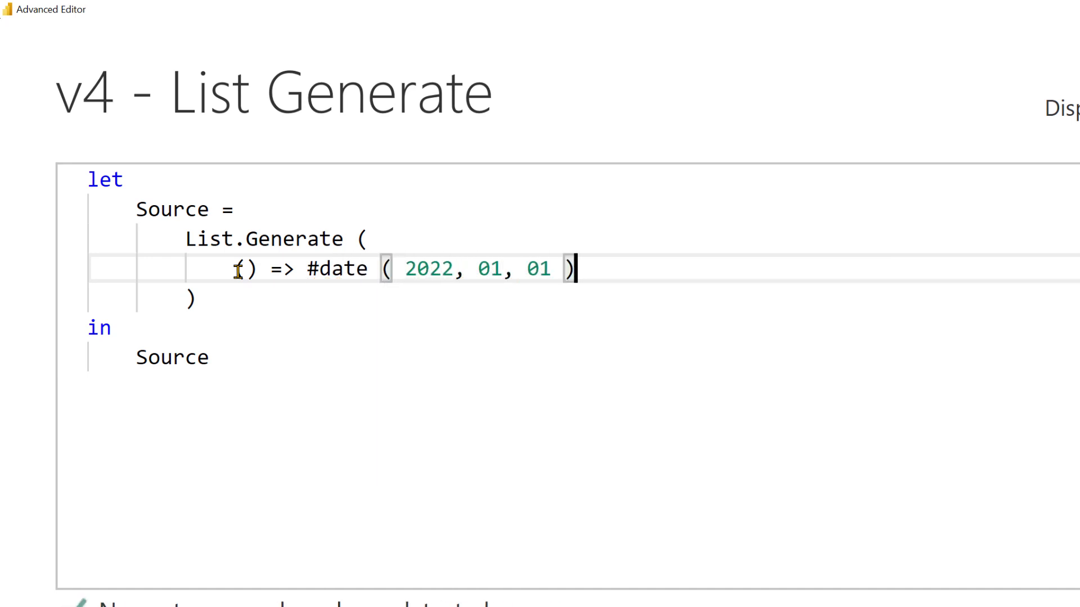
pyautogui.press('Return')
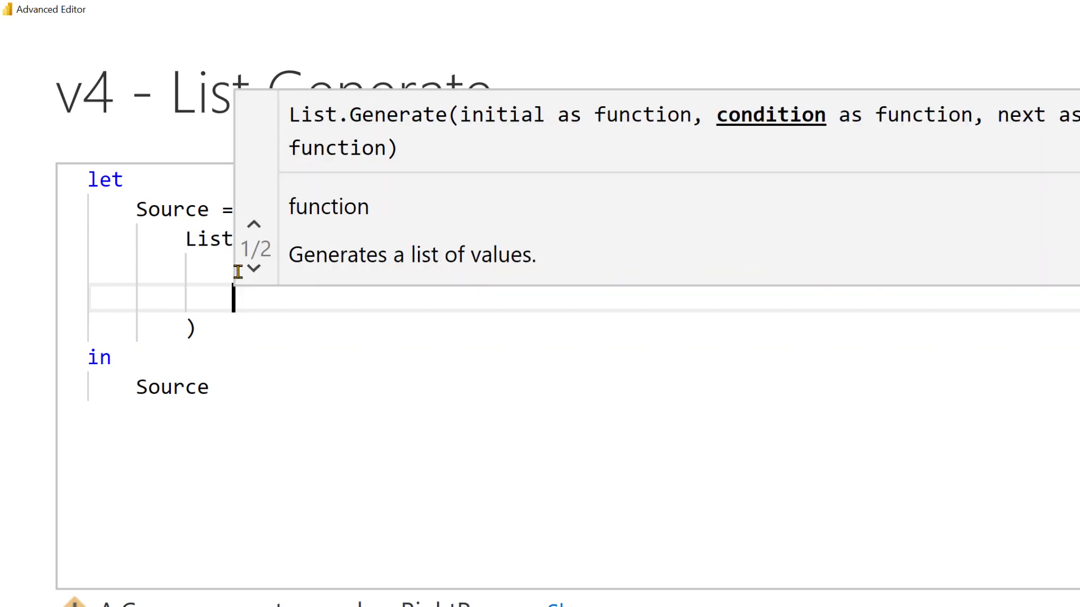
# Step: Start the List.Generate condition as each _ <= Date.EndOfYear ( )
pyautogui.write('each _')
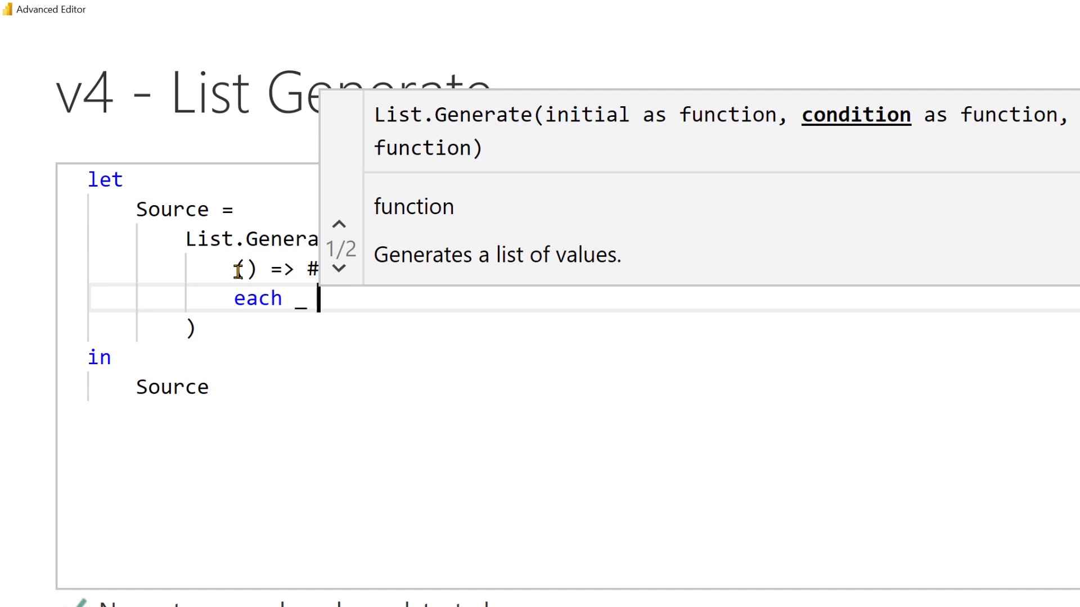
pyautogui.write(' <= ')
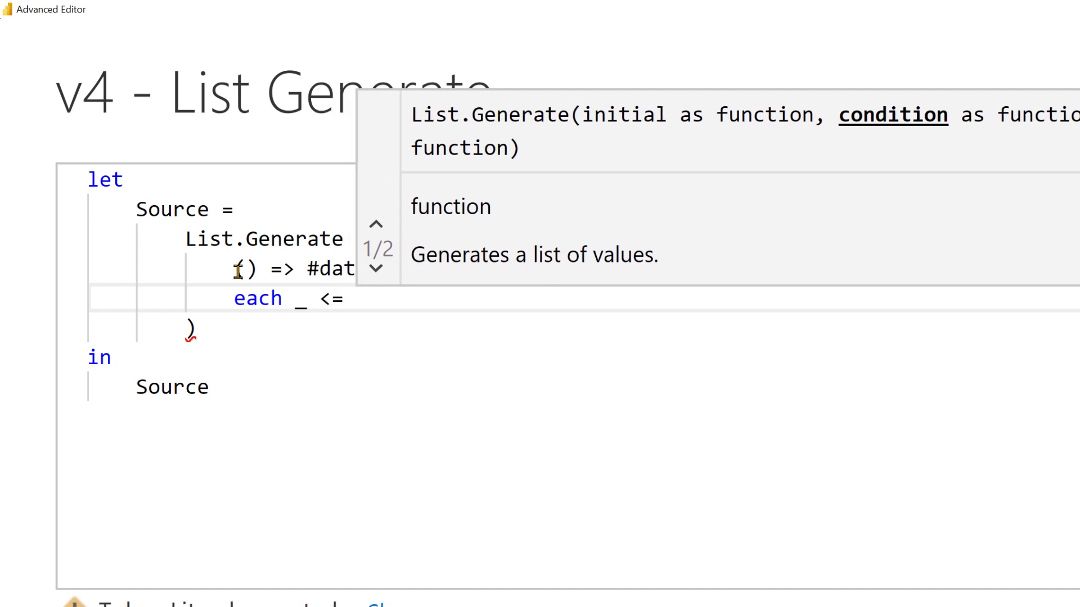
pyautogui.write('Date.Endof')
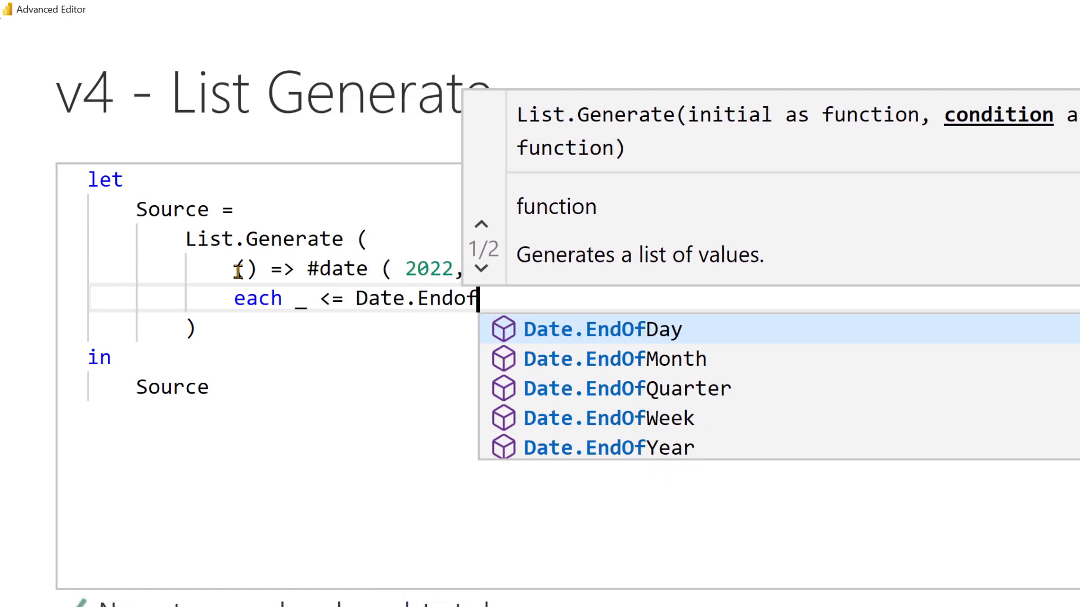
pyautogui.press('Down')
pyautogui.press('Down')
pyautogui.press('Down')
pyautogui.press('Down')
pyautogui.press('Tab')
pyautogui.write('(')
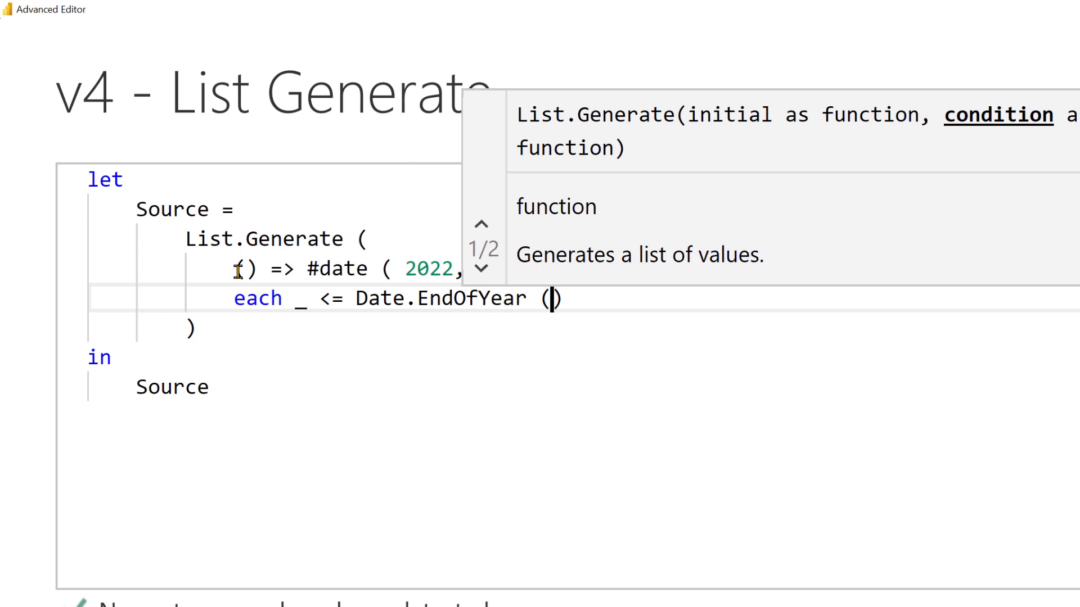
# Step: Copy the initial #date ( 2022, 01, 01 ) expression into the Date.EndOfYear parentheses of the condition
pyautogui.moveTo(308, 269); pyautogui.dragTo(579, 272)
pyautogui.hotkey('ctrl', 'c')
pyautogui.click(558, 298)
pyautogui.hotkey('ctrl', 'v')
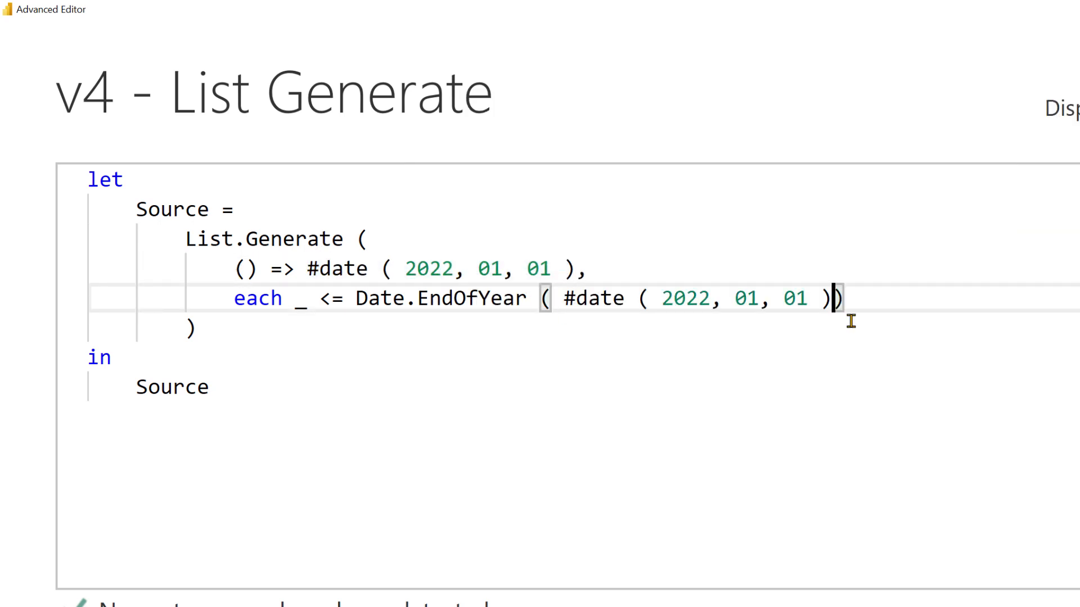
pyautogui.press('Right')
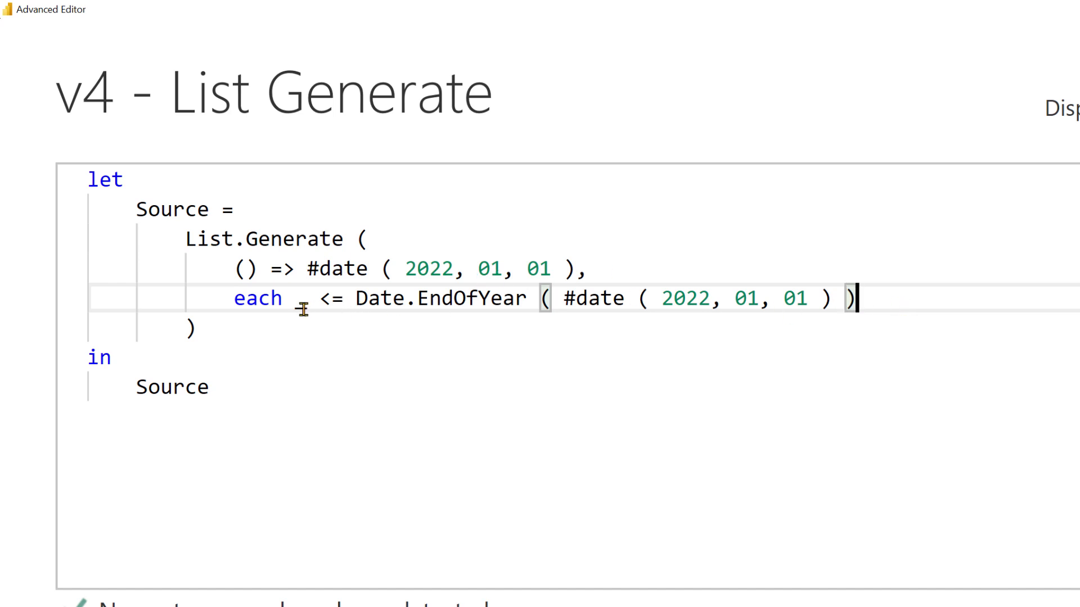
pyautogui.moveTo(294, 309); pyautogui.dragTo(309, 304)
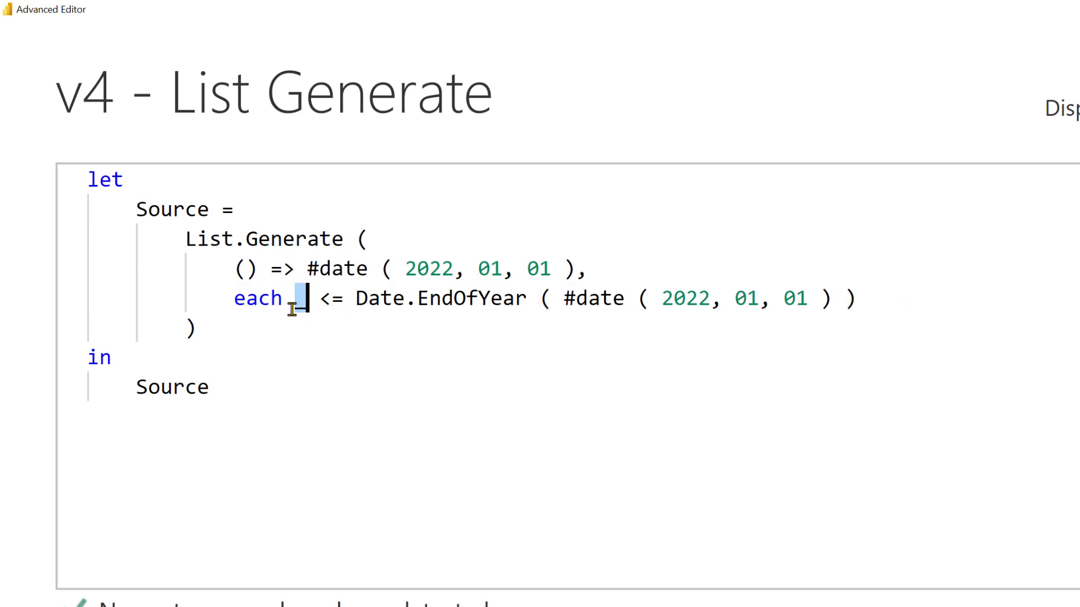
pyautogui.click(293, 309)
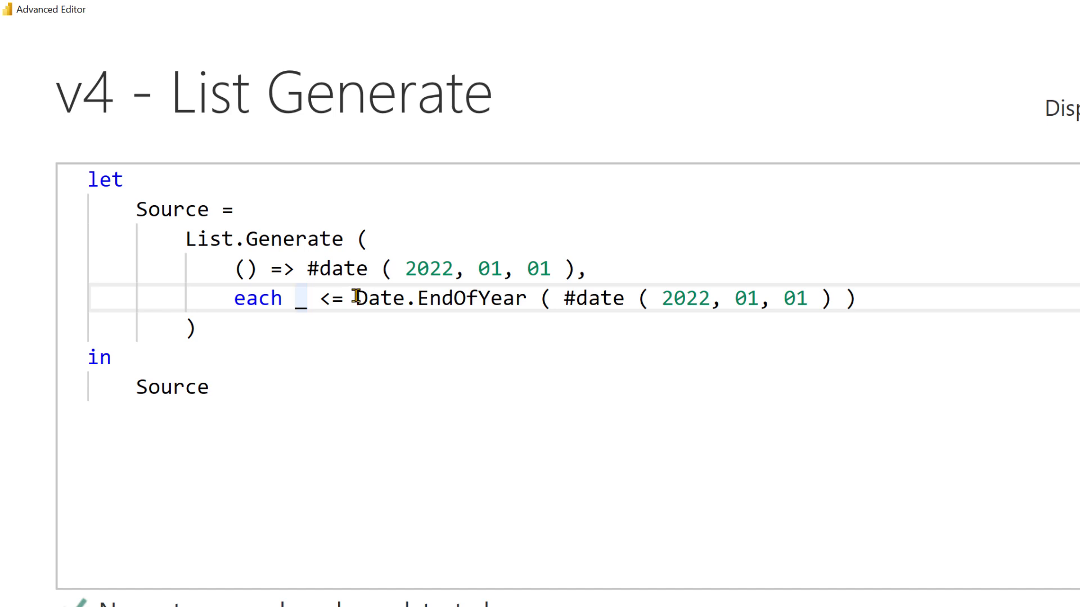
pyautogui.moveTo(356, 298); pyautogui.dragTo(892, 286)
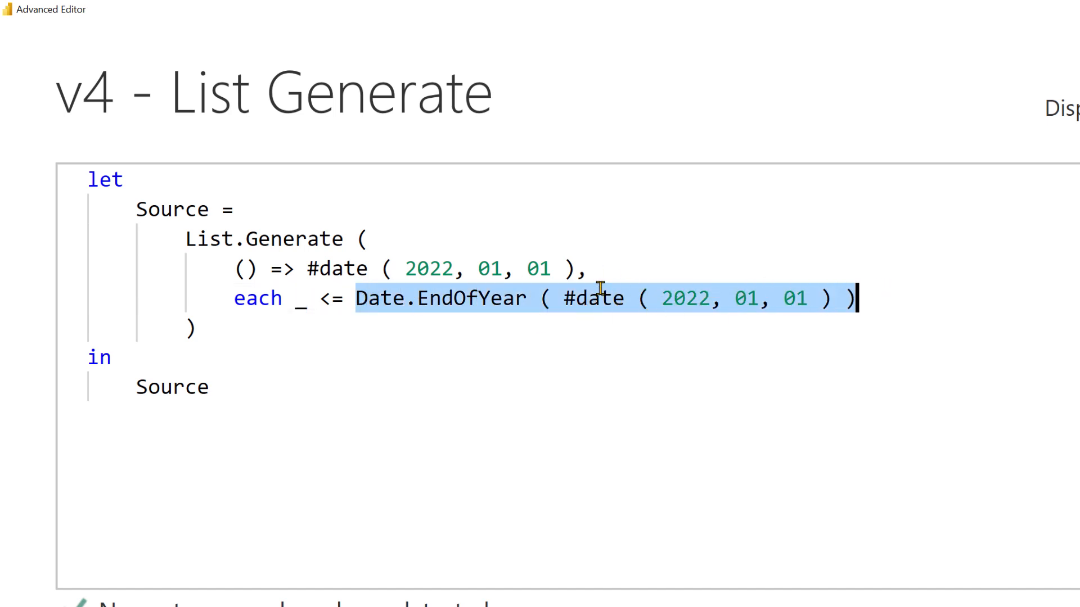
pyautogui.click(934, 302)
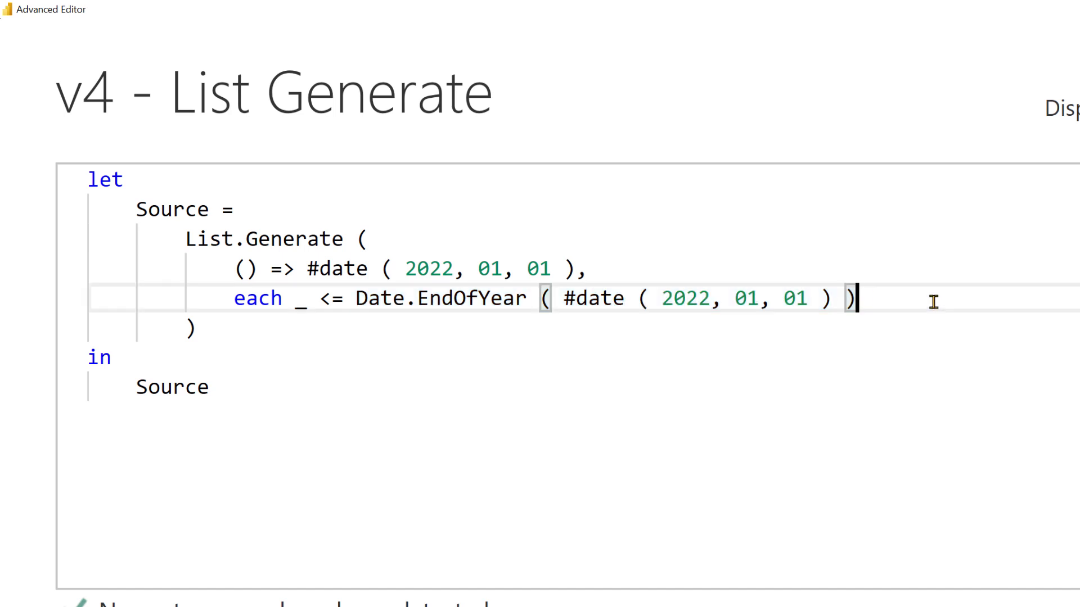
# Step: Add each Date.AddDays ( _, 1 ) as the next function after the condition and apply the query code
pyautogui.write(',')
pyautogui.press('Return')
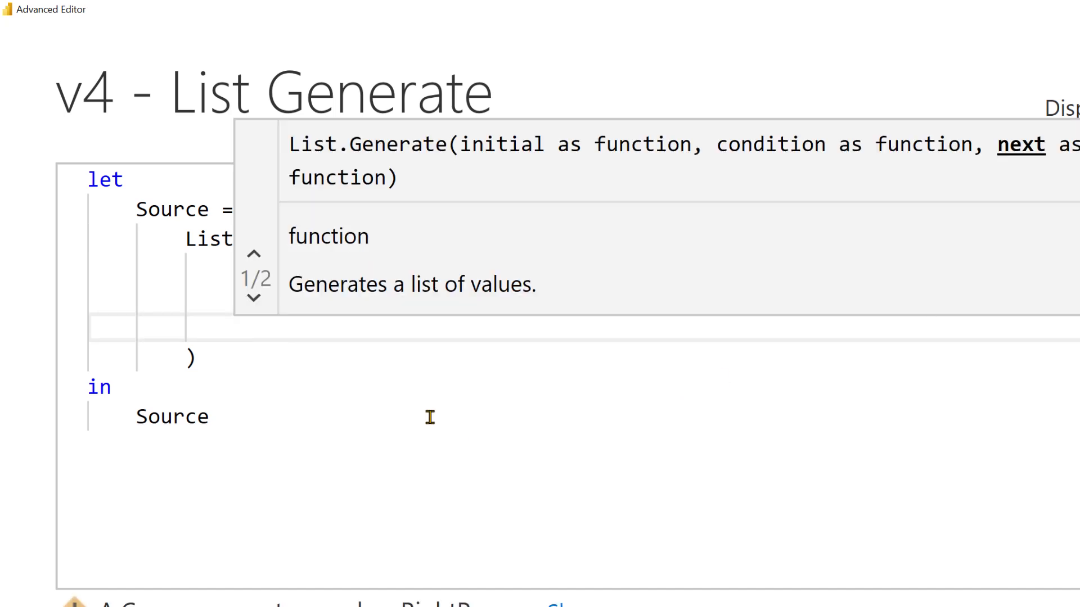
pyautogui.click(426, 415)
pyautogui.click(352, 328)
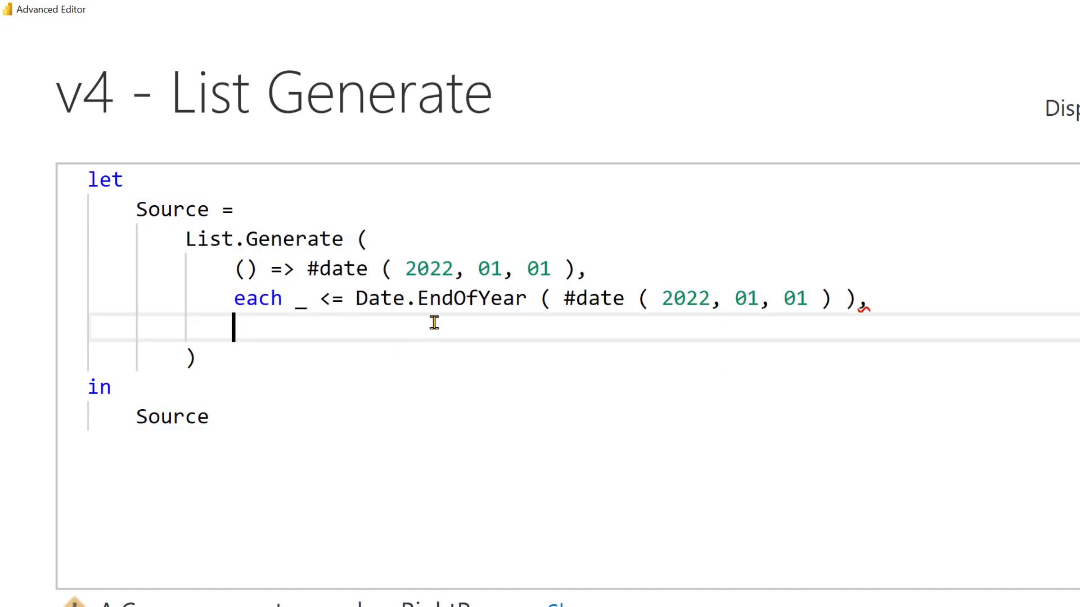
pyautogui.moveTo(308, 269); pyautogui.dragTo(581, 268)
pyautogui.moveTo(294, 302); pyautogui.dragTo(307, 303)
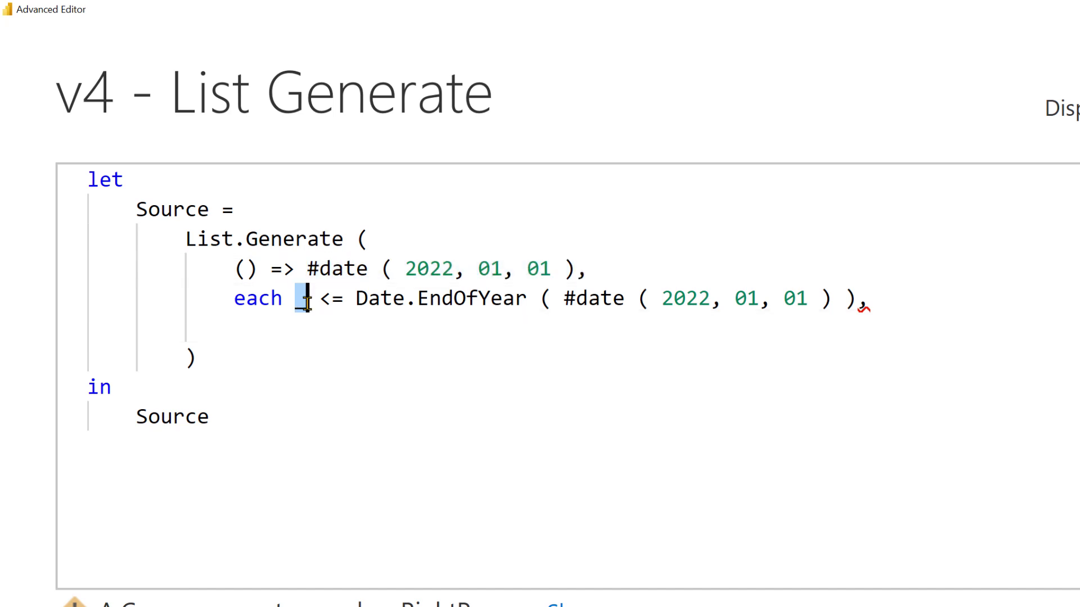
pyautogui.click(275, 331)
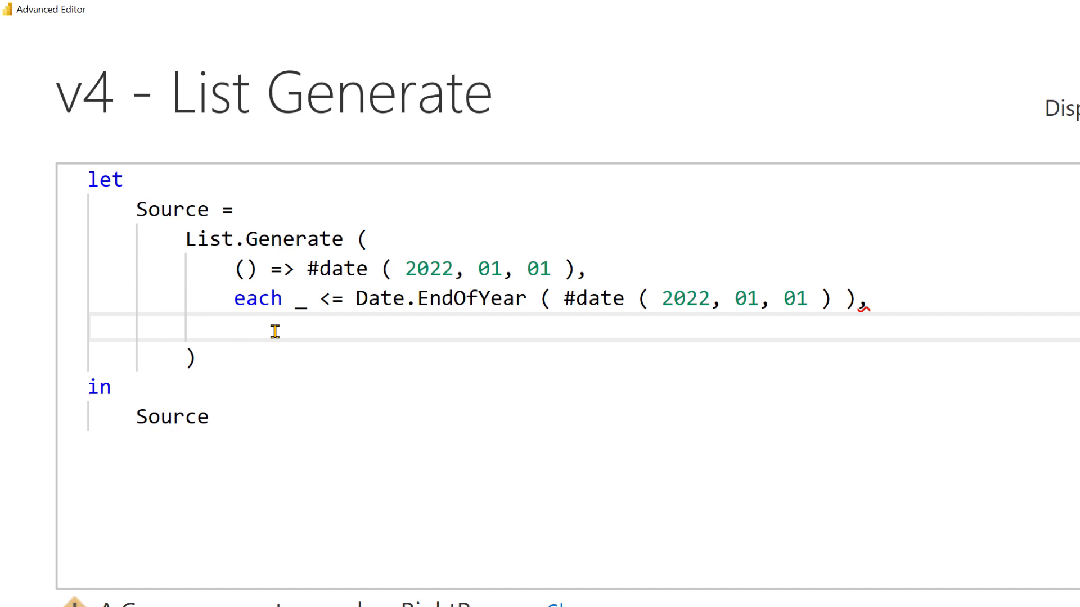
pyautogui.write('each ')
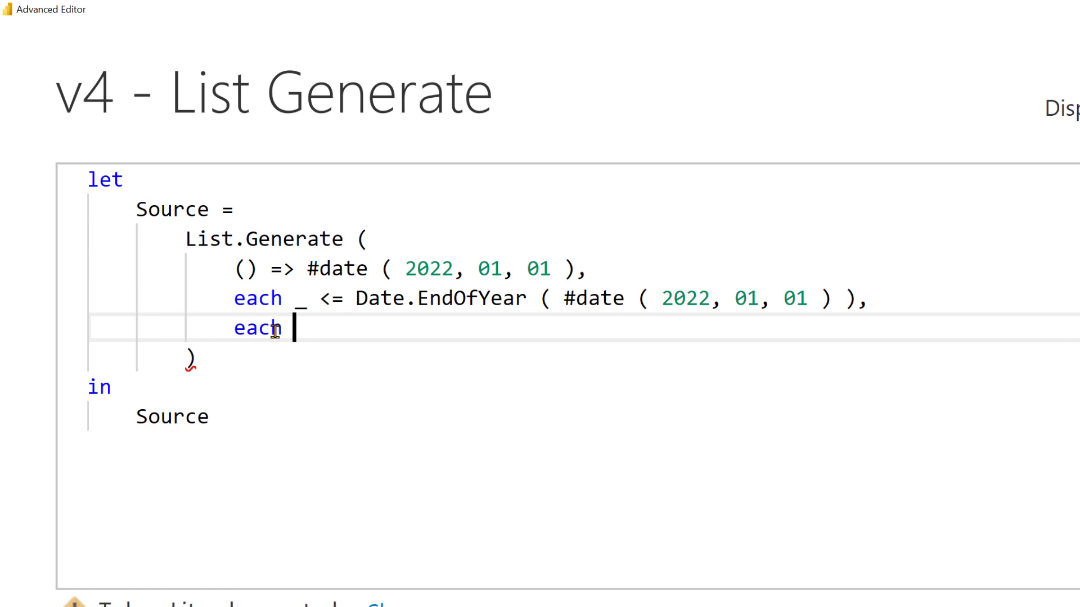
pyautogui.write('Date.AddDays ( ')
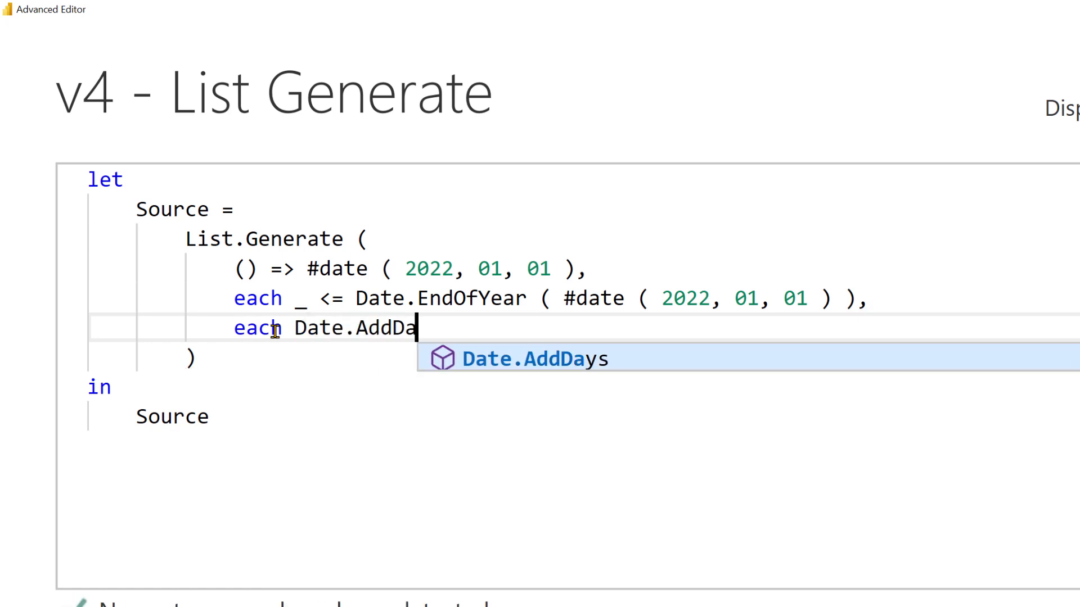
pyautogui.write('_, 1')
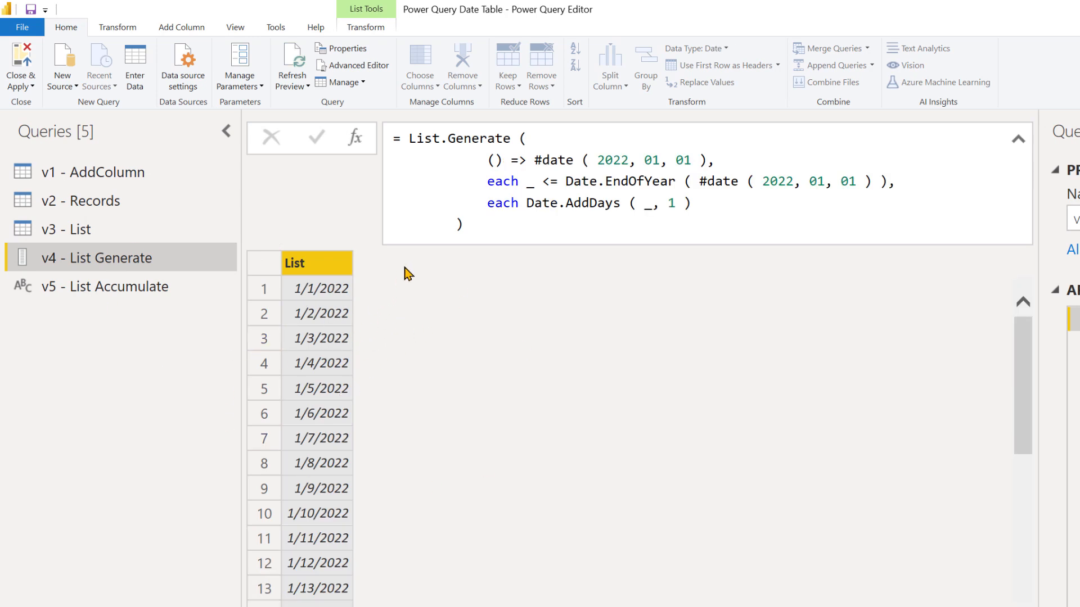
# Step: Widen the List column so the full dates near the end of the list can be read
pyautogui.scroll(-20, 936, 358)
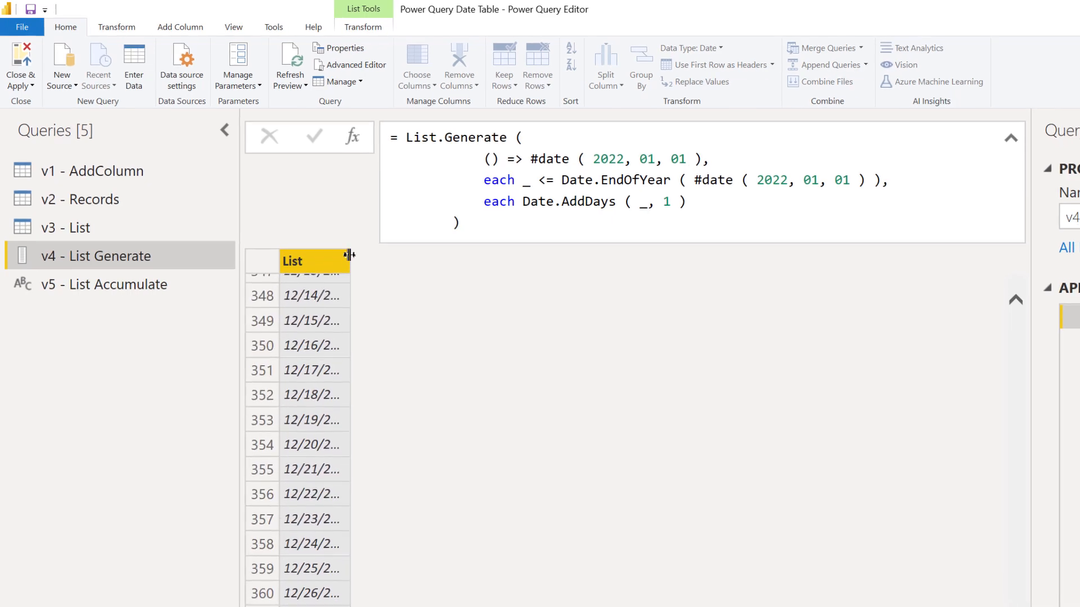
pyautogui.moveTo(349, 255); pyautogui.dragTo(460, 259)
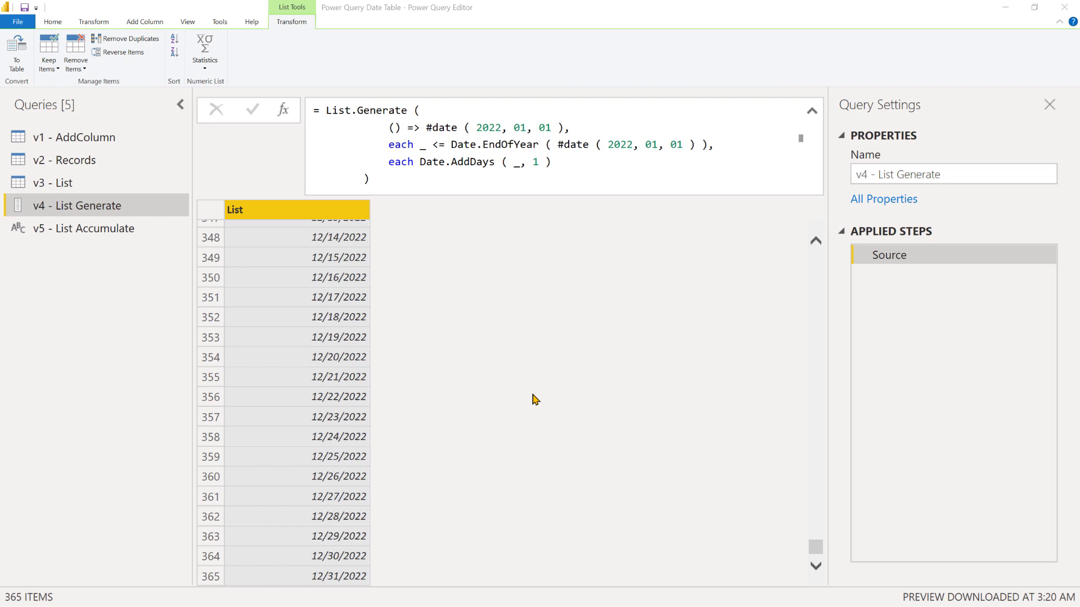
# Step: Add each _ as the optional selector argument after Date.AddDays in the List.Generate formula and apply it
pyautogui.click(586, 162)
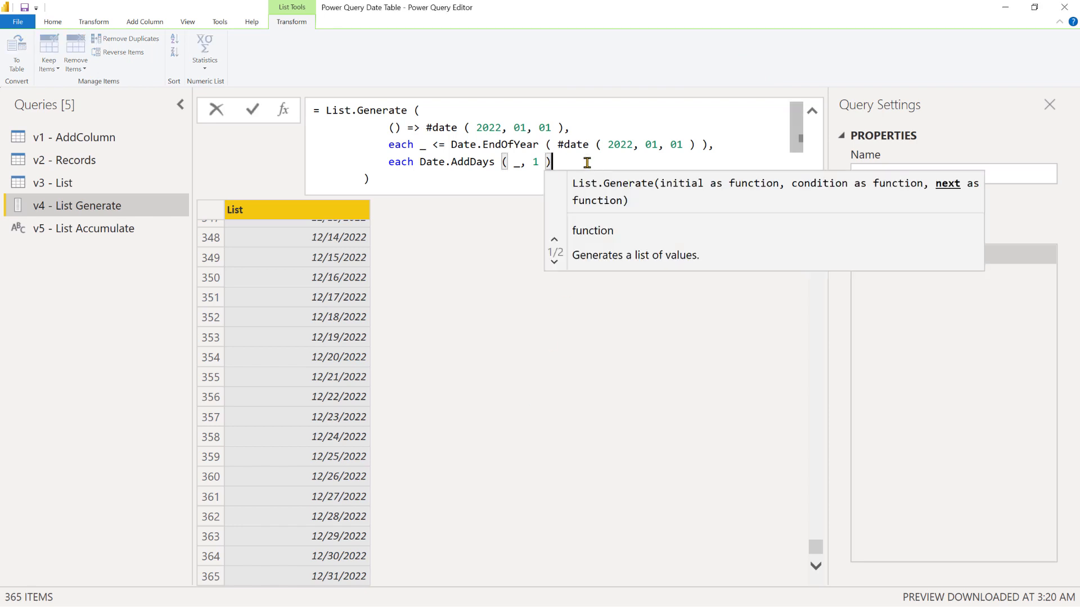
pyautogui.write(',')
pyautogui.press('Return')
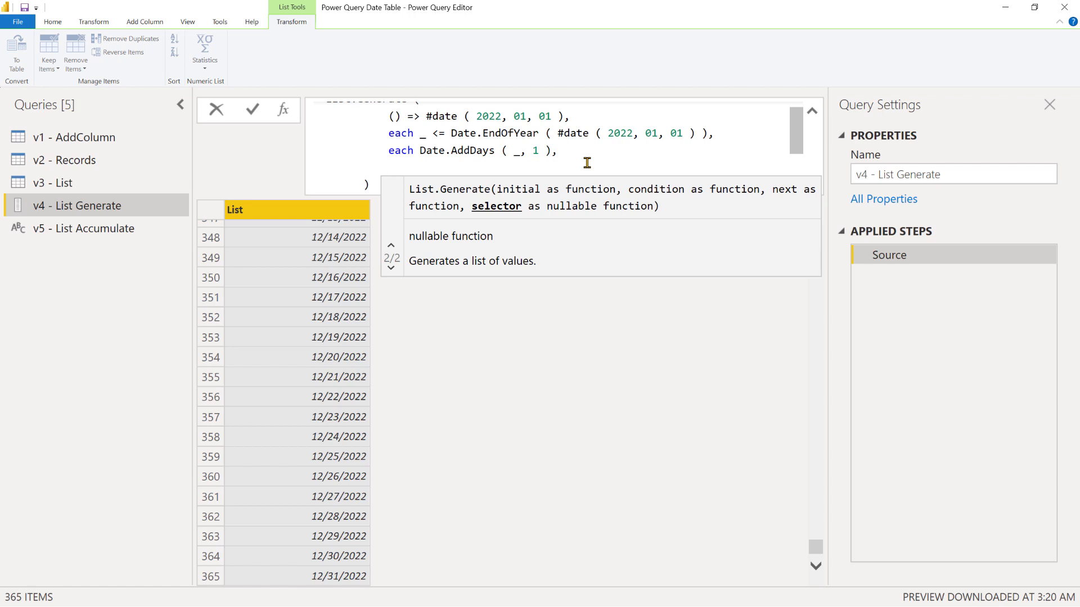
pyautogui.write('each _')
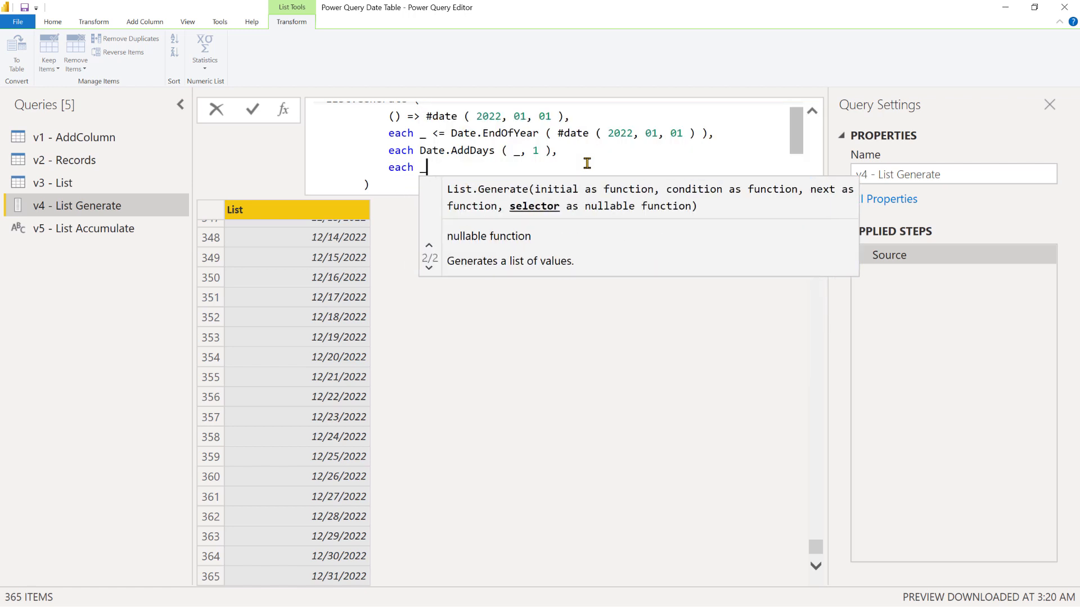
pyautogui.press('Return')
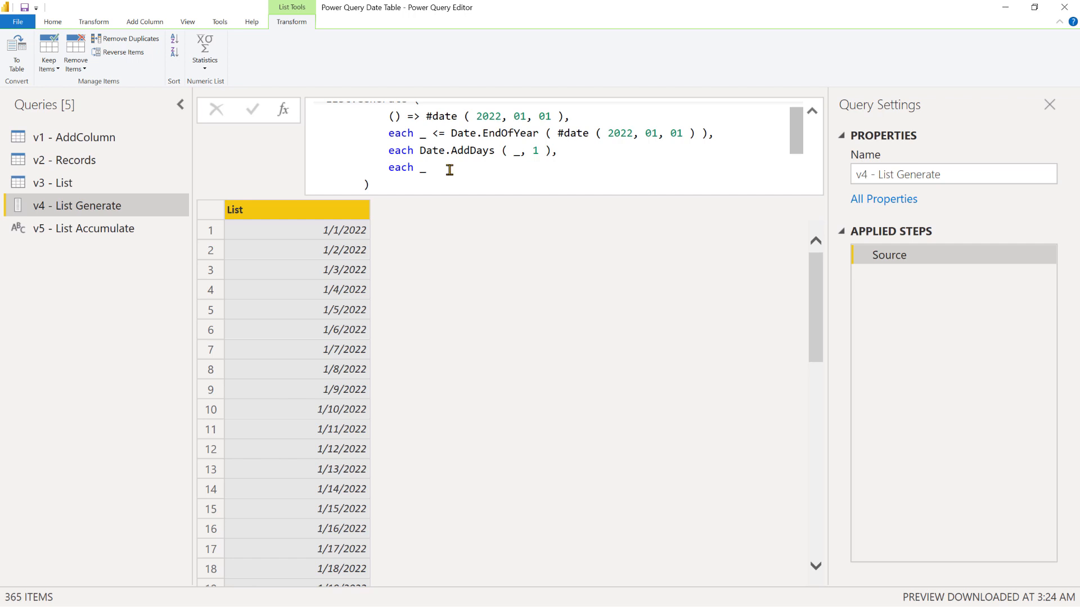
# Step: Add a new step after Source and begin a List.Generate formula with the initial function () => [x = 1, y = 1]
pyautogui.click(283, 109)
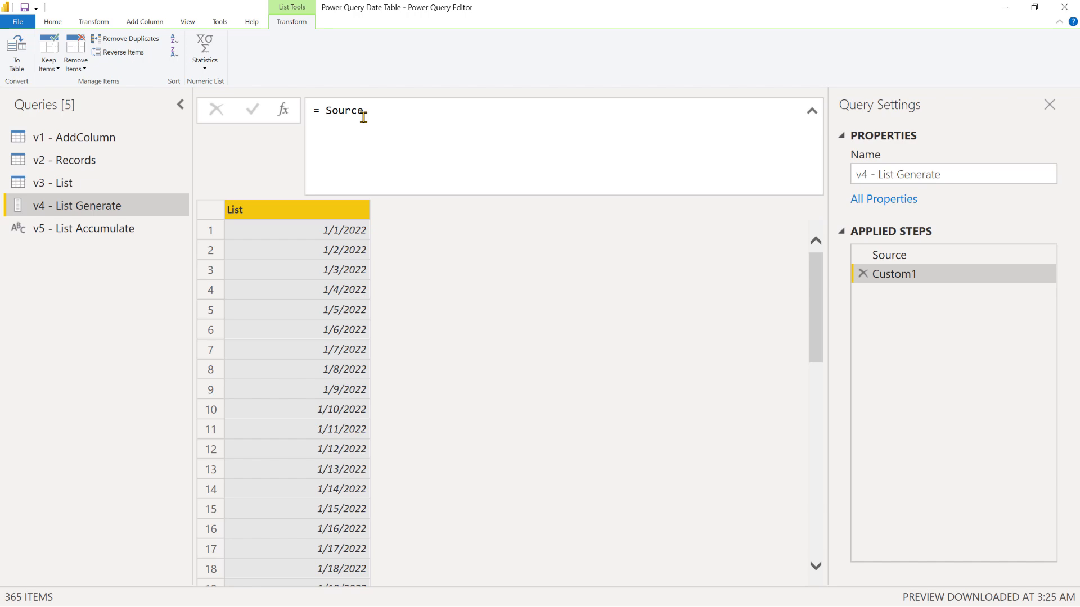
pyautogui.doubleClick(362, 115)
pyautogui.write('List.')
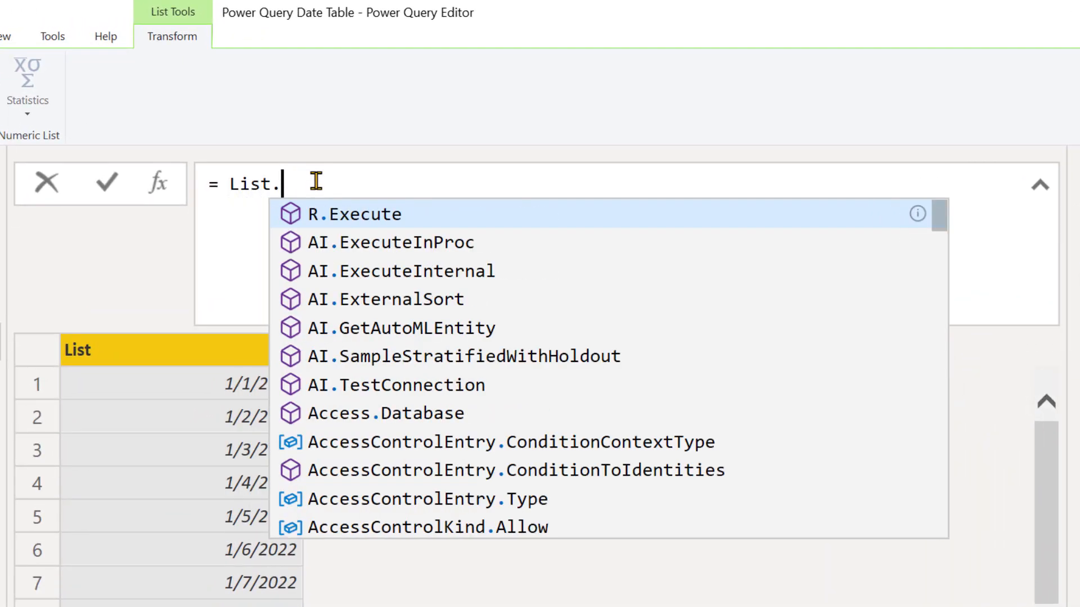
pyautogui.write('Generate ( ')
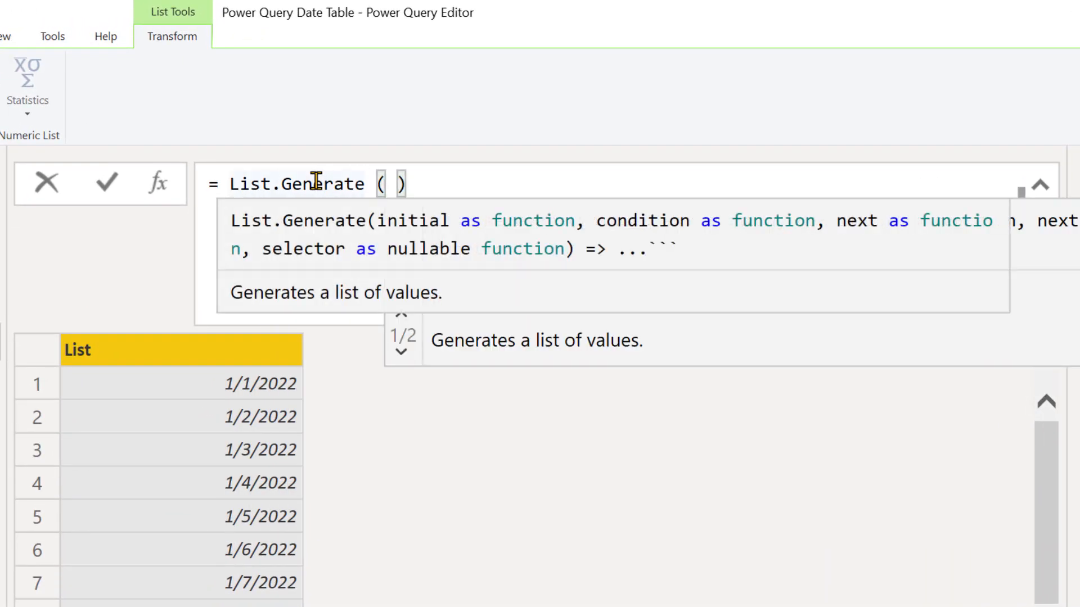
pyautogui.write('()=')
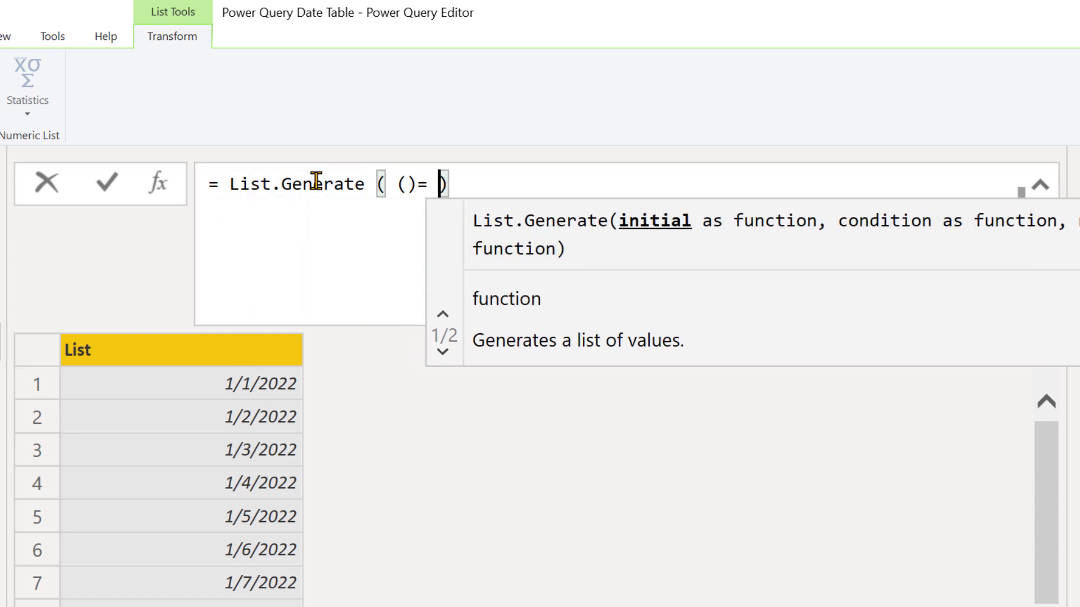
pyautogui.write('> [x')
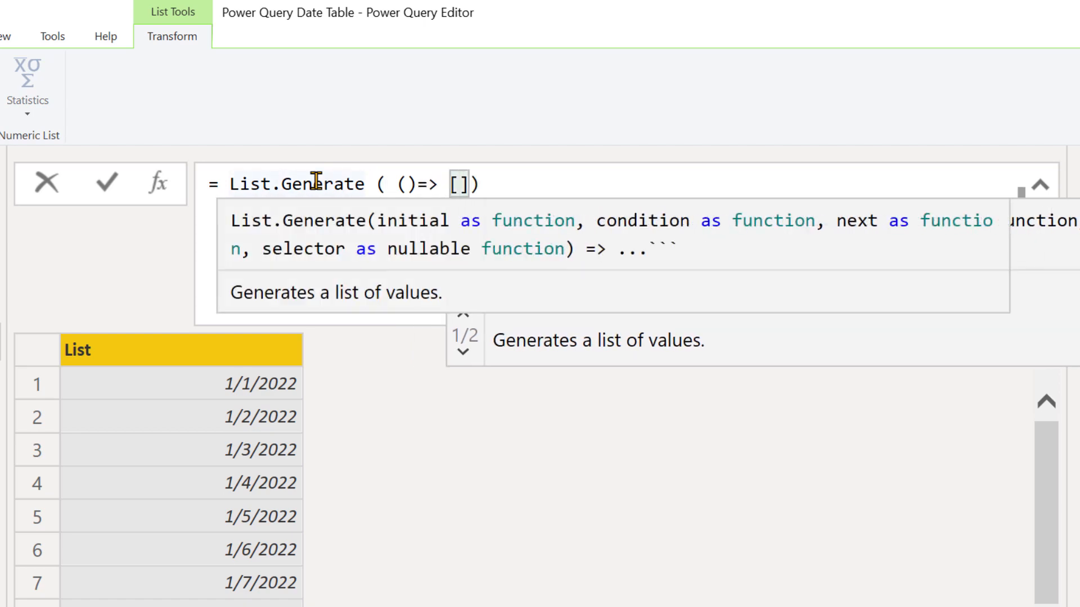
pyautogui.write(' = ')
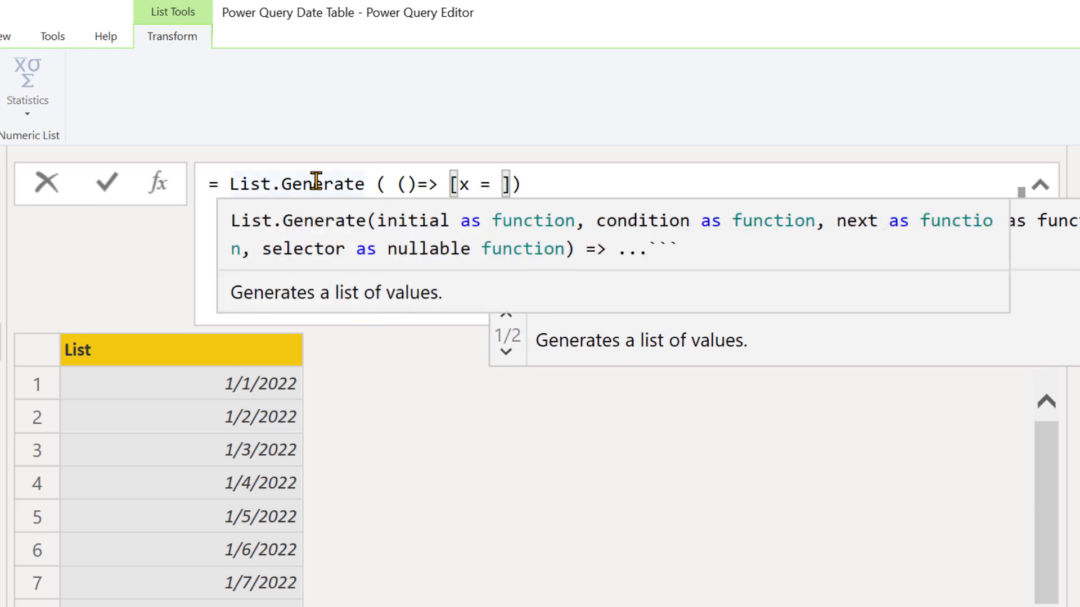
pyautogui.write('1, y = ')
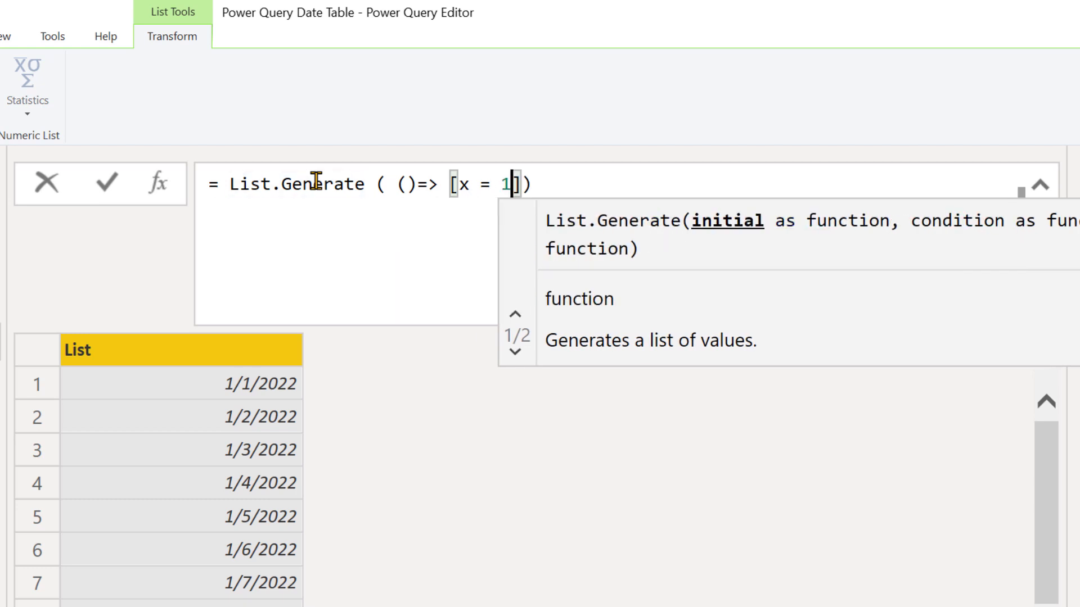
pyautogui.write('1], each ')
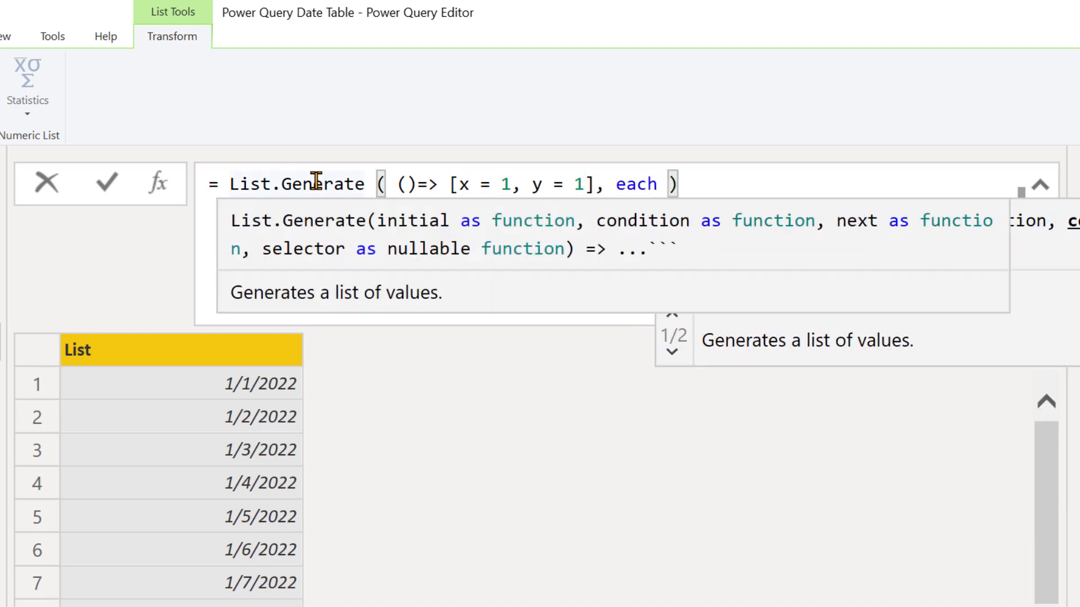
# Step: Add each [x] <= 10 as the condition of the new step's List.Generate formula
pyautogui.write('[x] ')
pyautogui.write('<= 1')
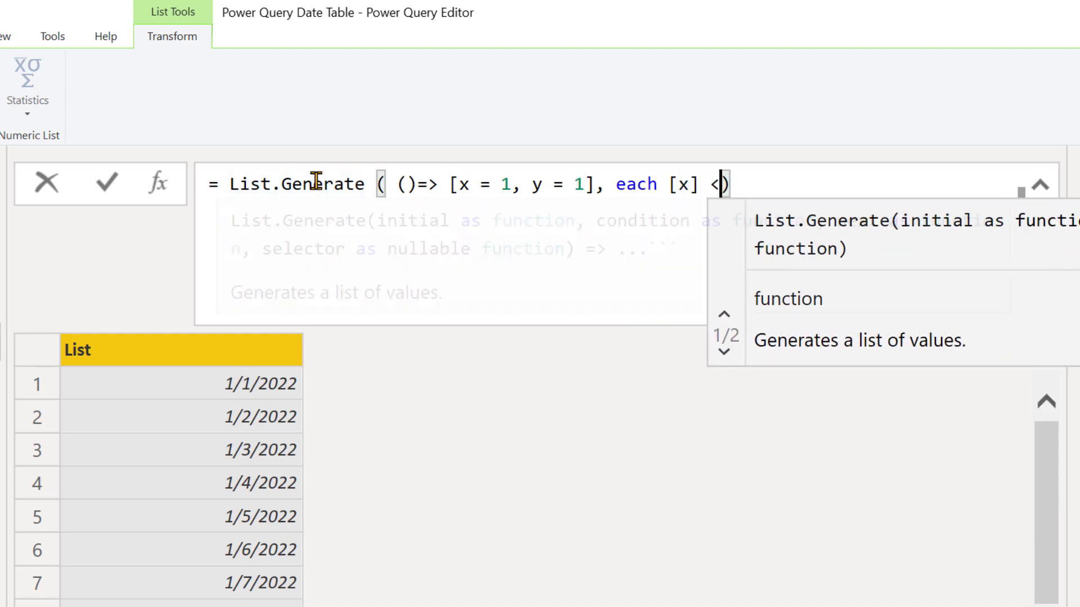
pyautogui.write('0, each ')
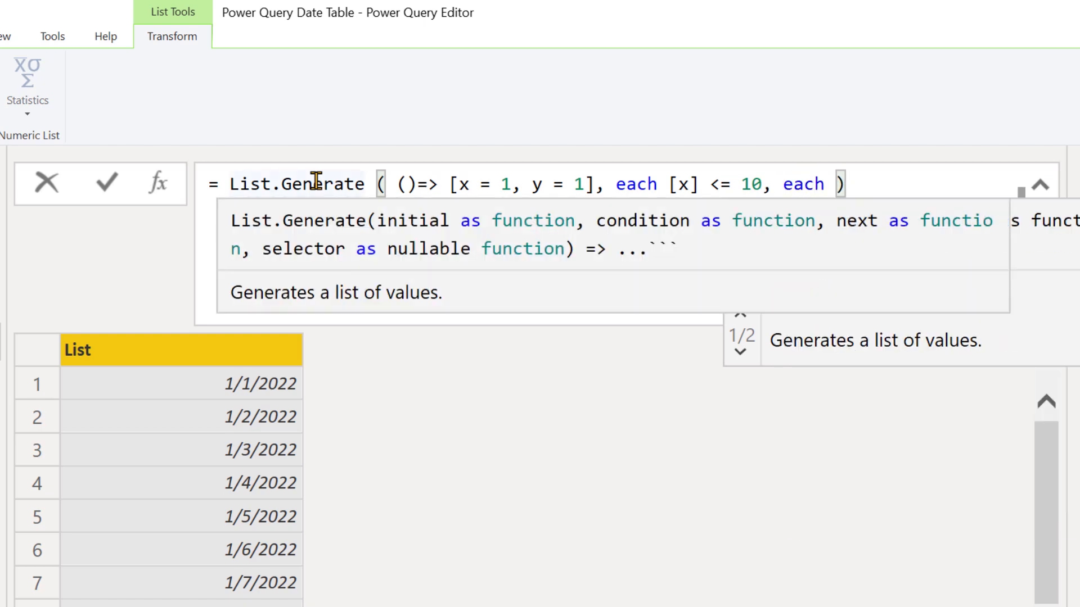
# Step: Add each [x = [x] +1, y = [y] ] as the next function and apply the formula
pyautogui.write('[')
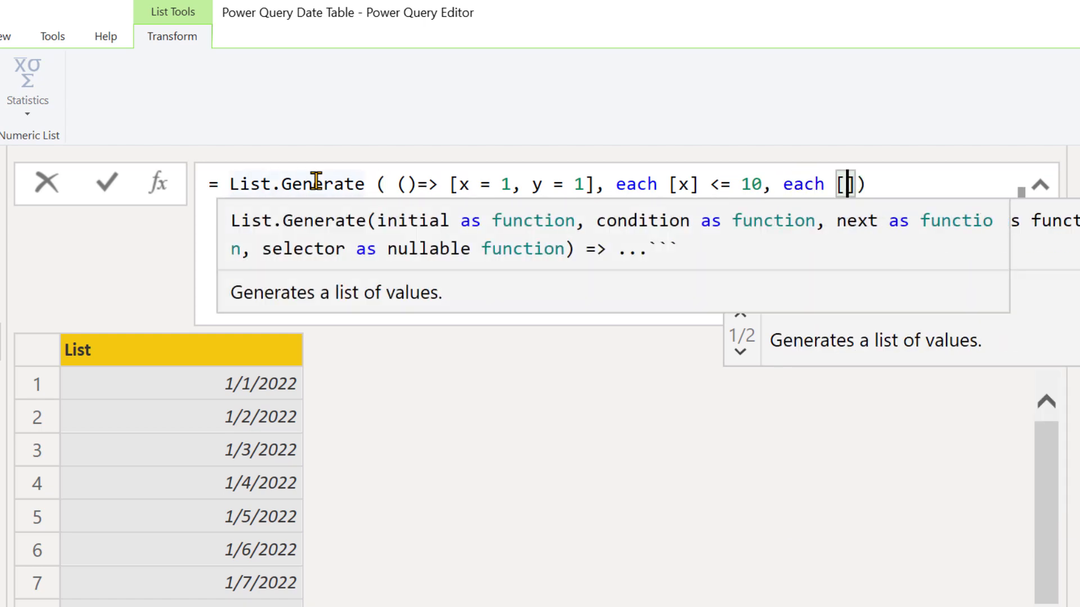
pyautogui.write('x = [')
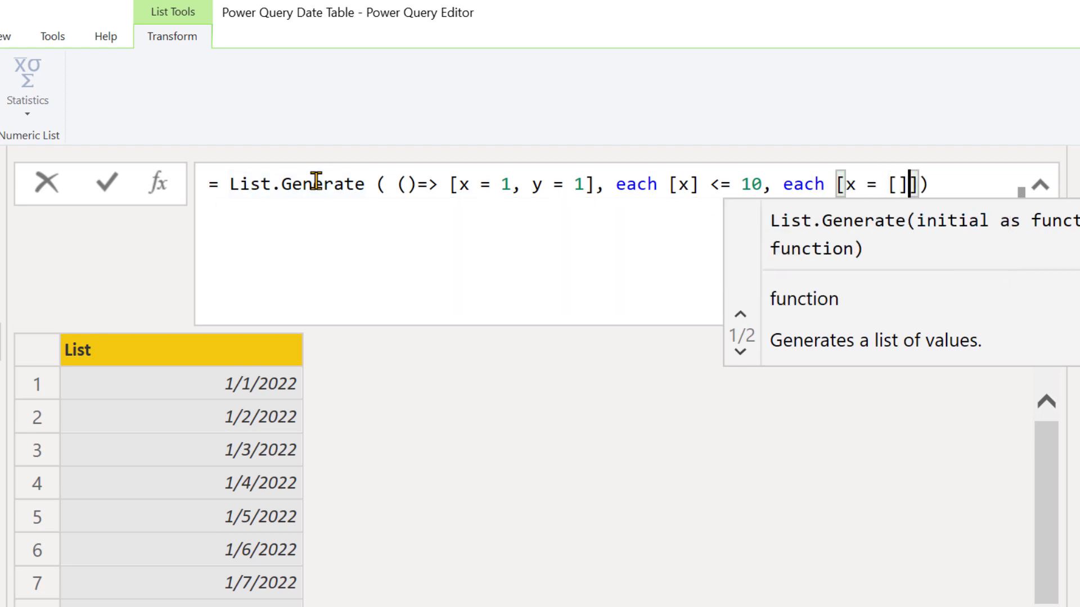
pyautogui.write('x] +')
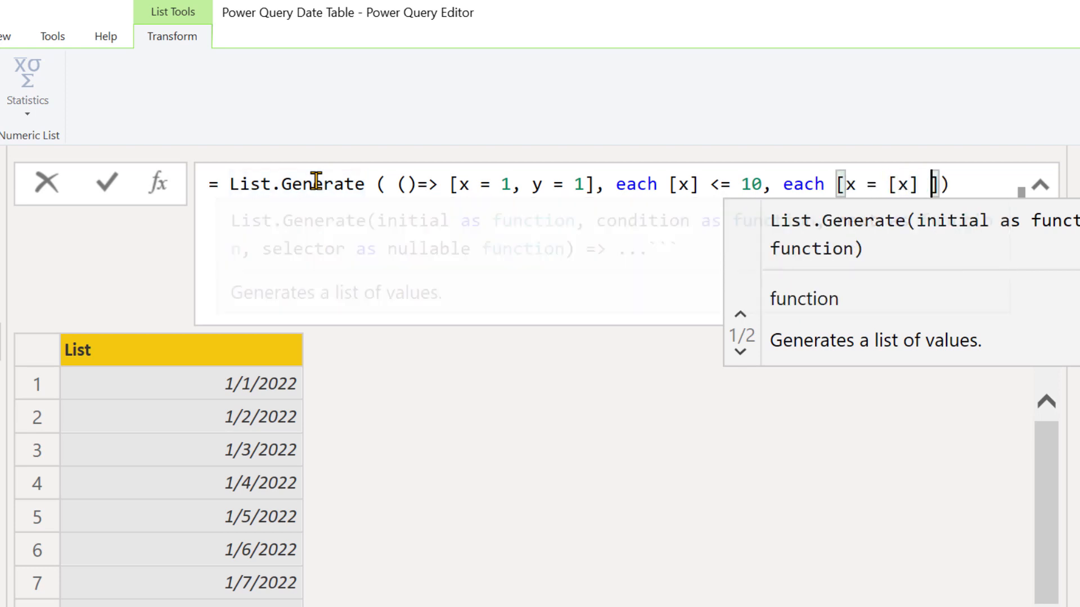
pyautogui.write('1, y ')
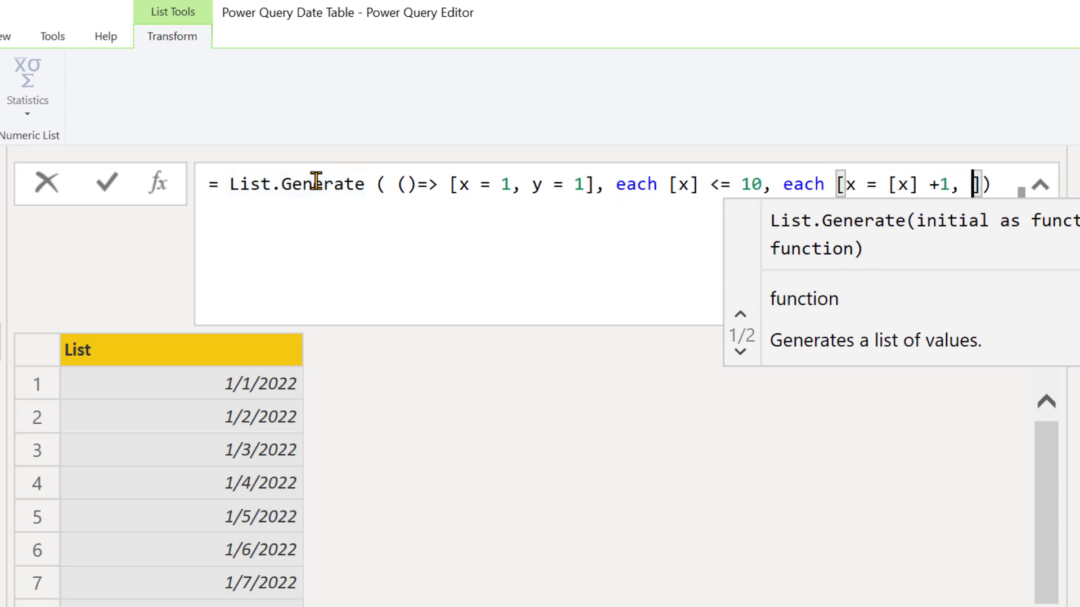
pyautogui.write('= [y')
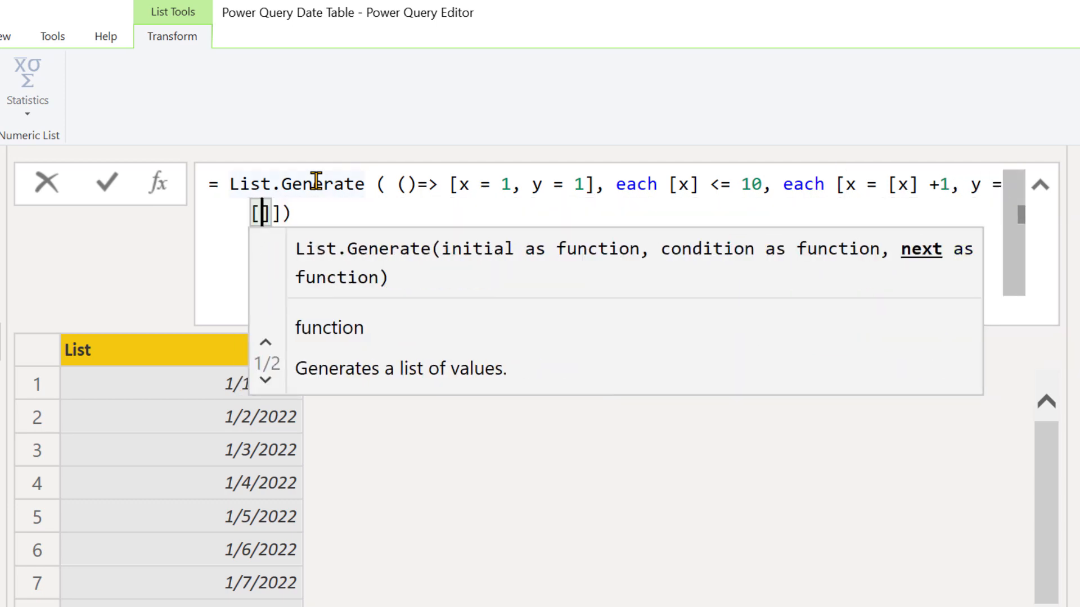
pyautogui.click(408, 201)
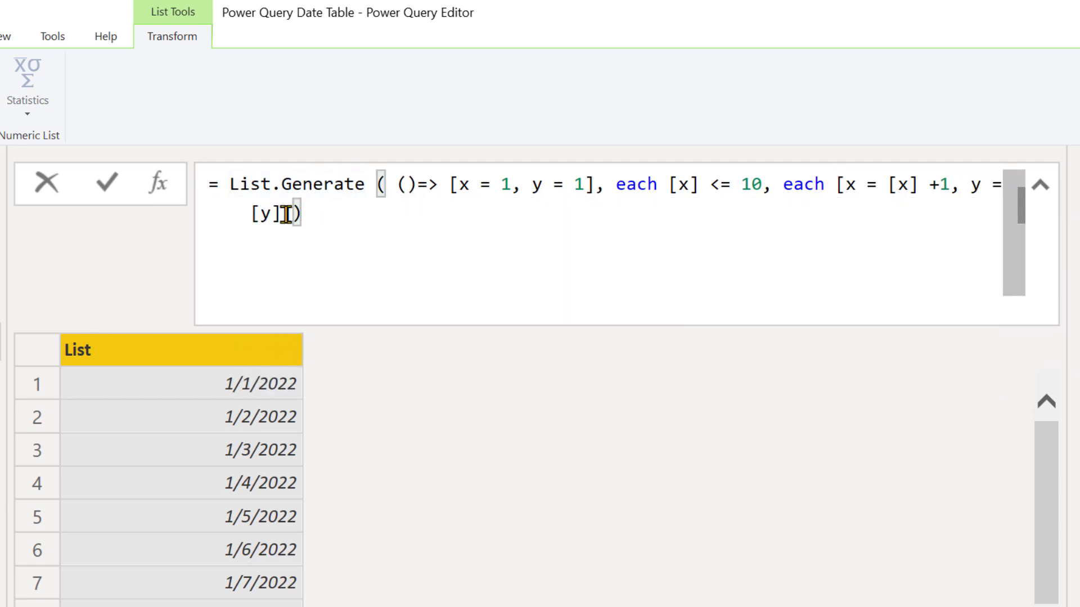
pyautogui.click(284, 215)
pyautogui.press('Right')
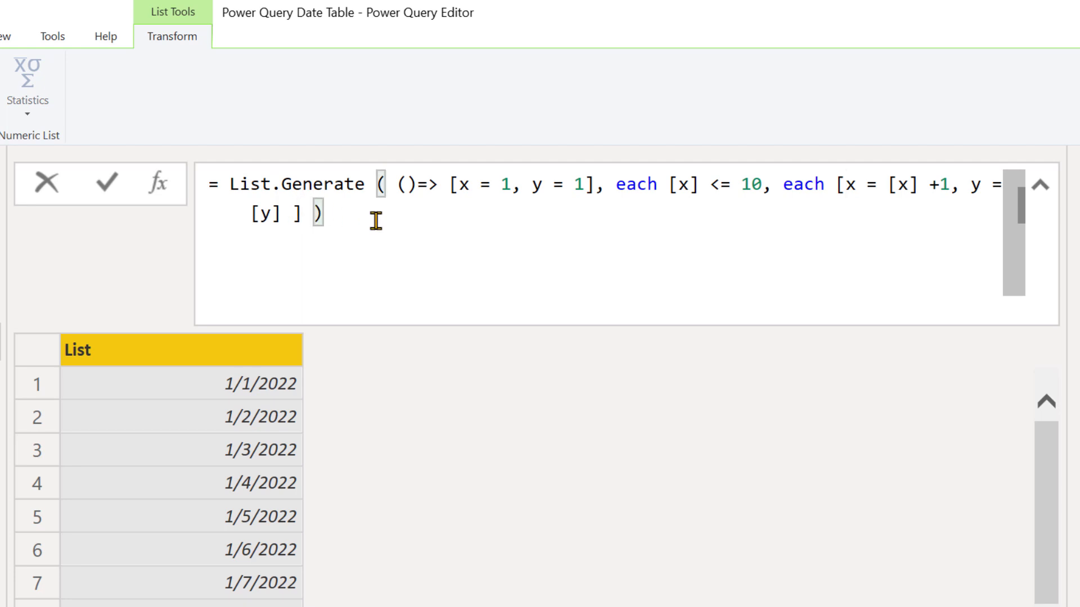
pyautogui.press('Left')
pyautogui.press('Left')
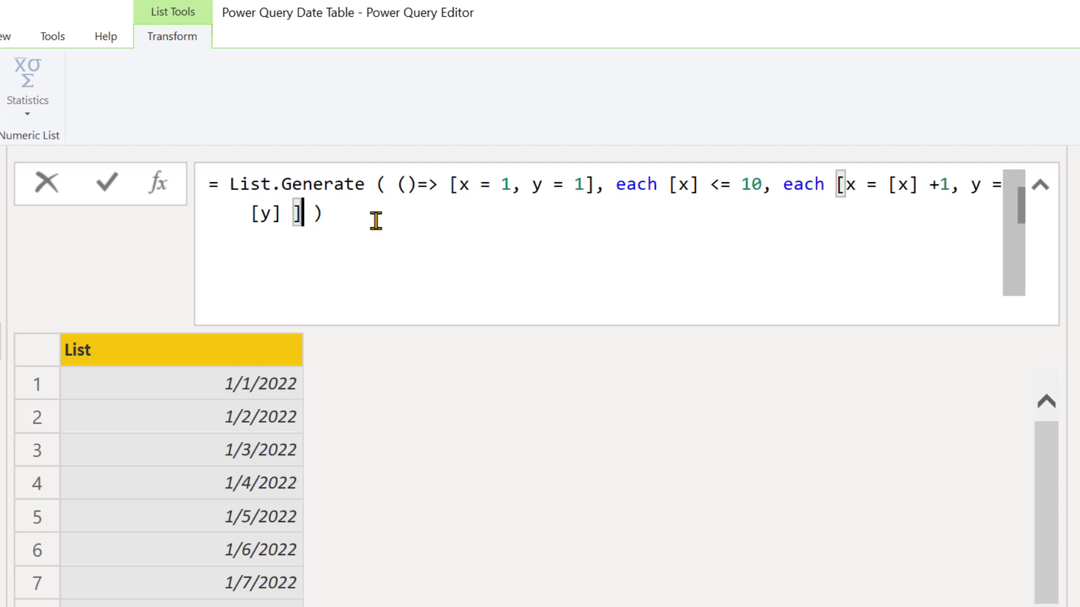
pyautogui.press('Return')
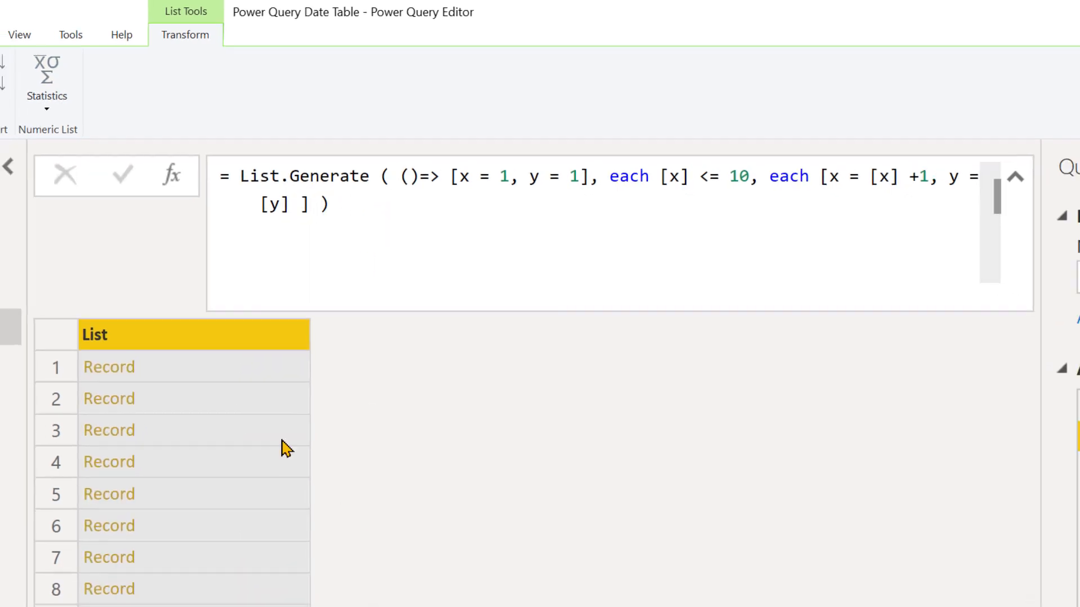
# Step: Preview the generated records in rows 1 to 6 of the list to compare their x and y fields
pyautogui.click(218, 388)
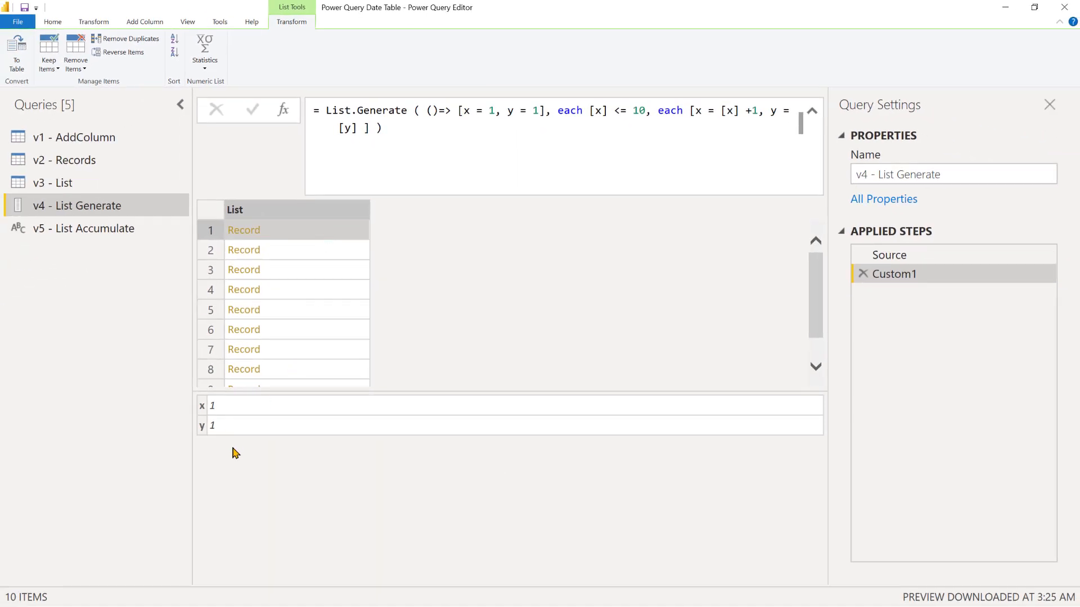
pyautogui.click(300, 251)
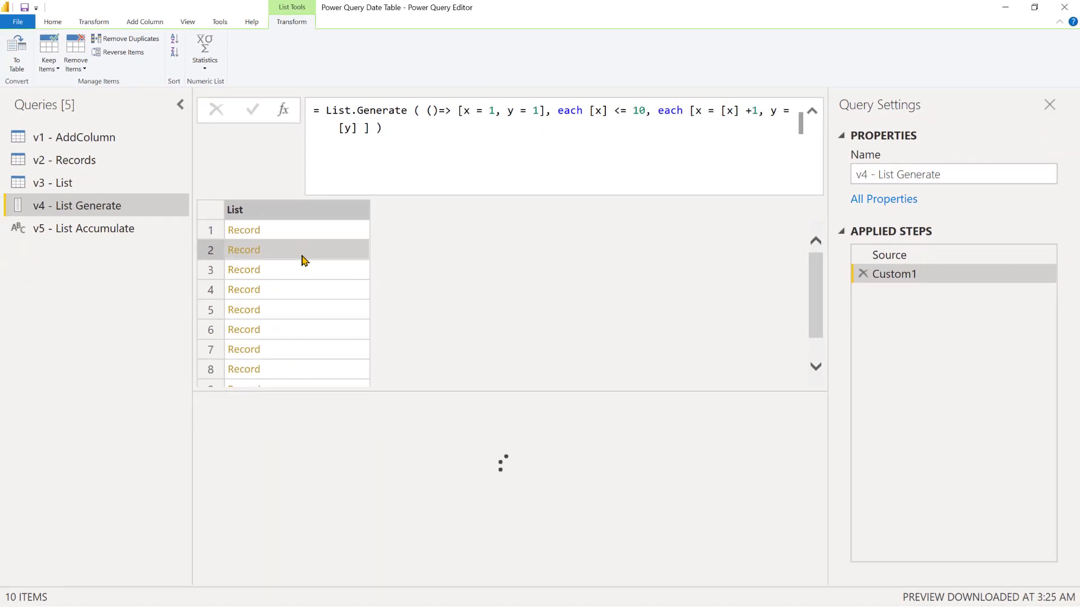
pyautogui.click(307, 271)
pyautogui.click(318, 291)
pyautogui.click(324, 312)
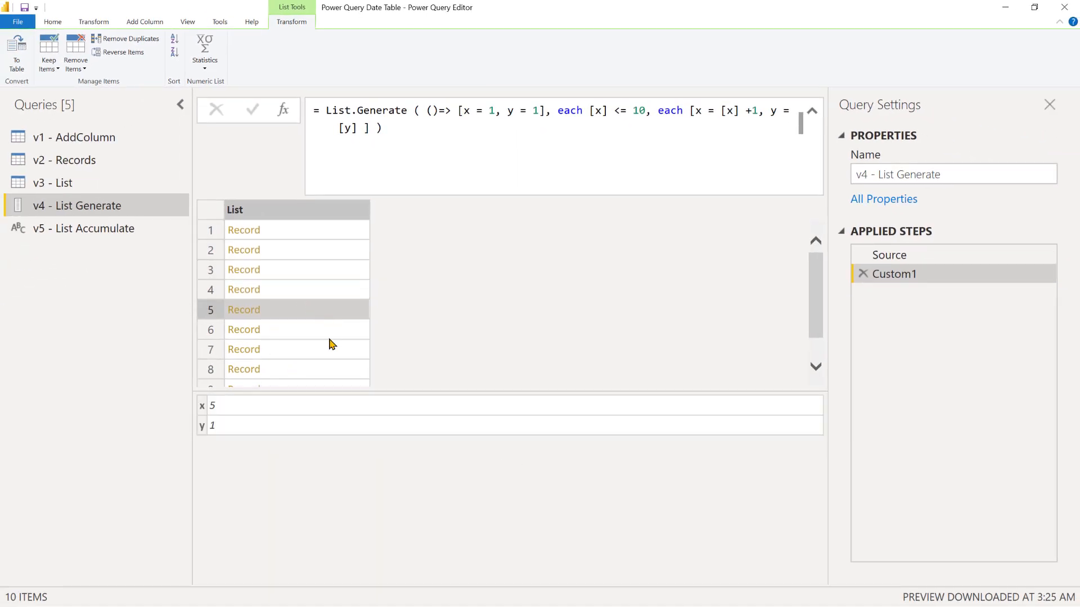
pyautogui.click(332, 334)
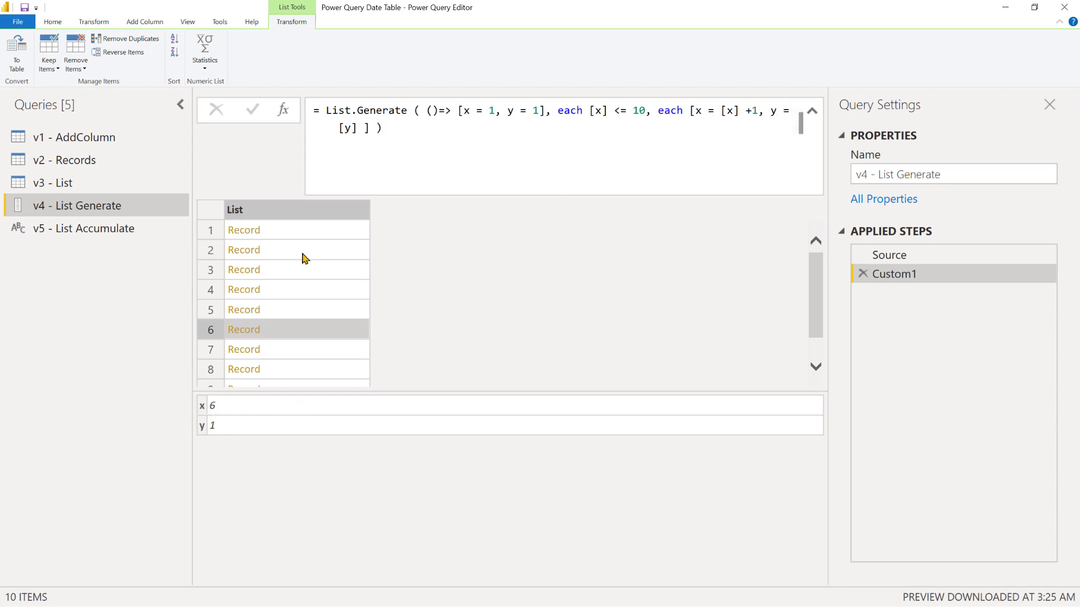
# Step: Add each [x] as the selector argument at the end of the custom step's List.Generate formula and apply it
pyautogui.click(369, 128)
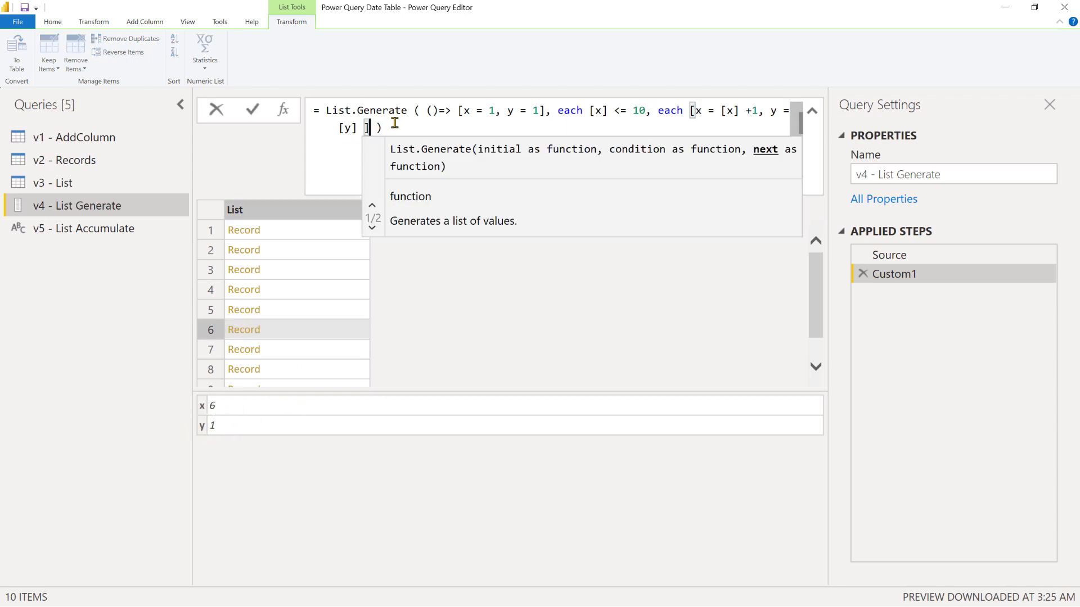
pyautogui.write(', ea')
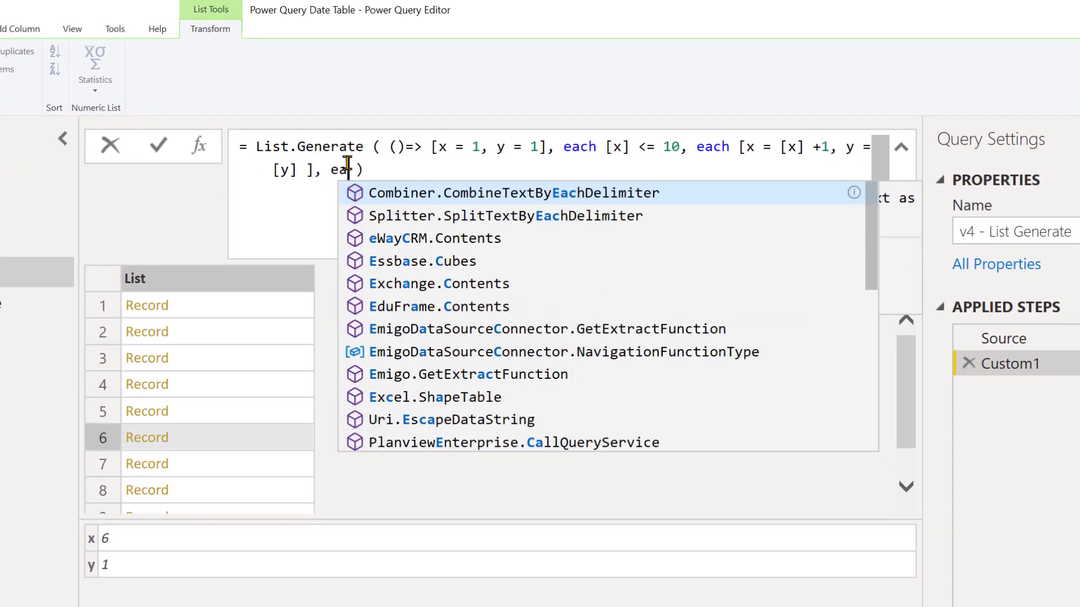
pyautogui.write('ch [x]')
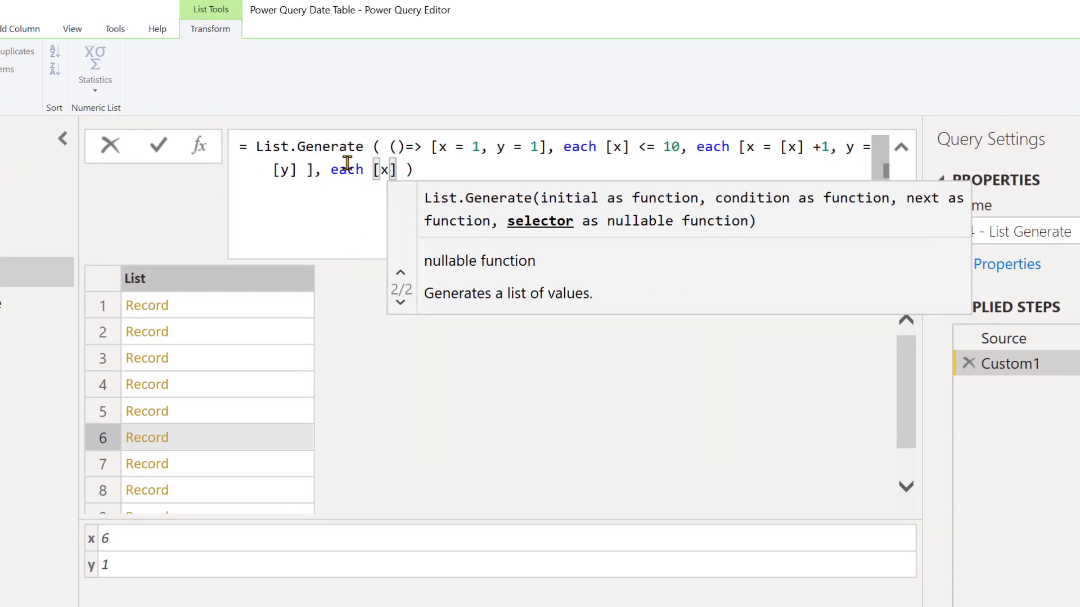
pyautogui.press('Return')
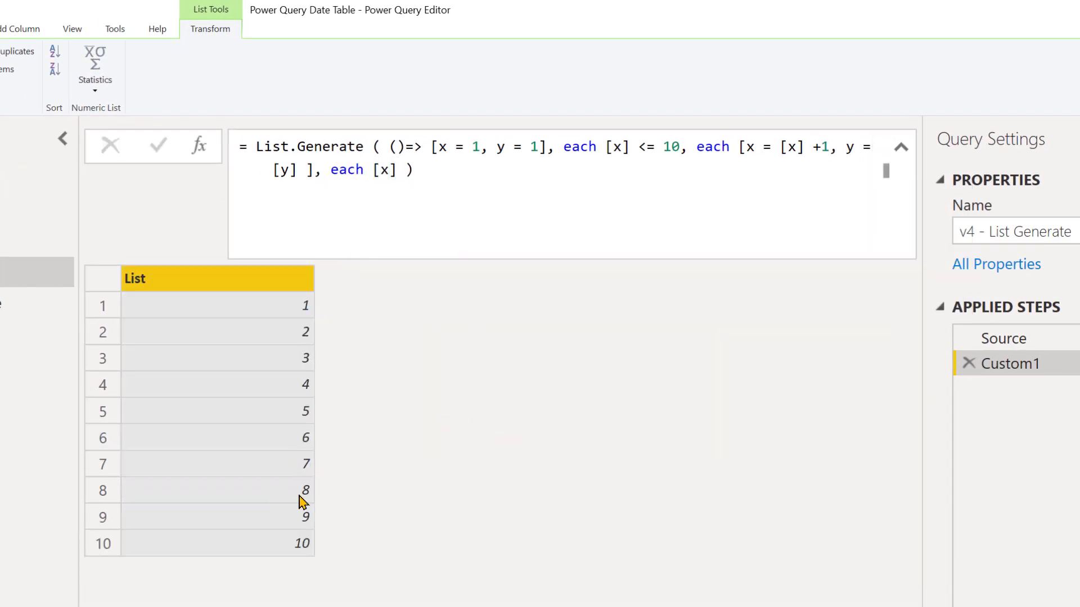
# Step: Change the selector's field reference to y in the custom step's formula and apply it
pyautogui.doubleClick(384, 169)
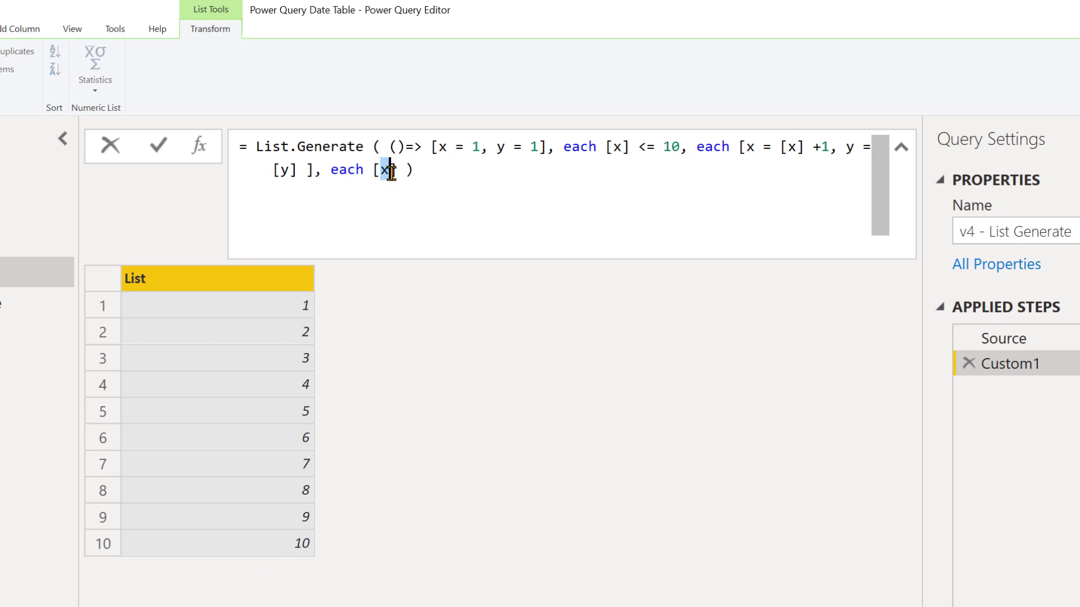
pyautogui.write('y')
pyautogui.press('Return')
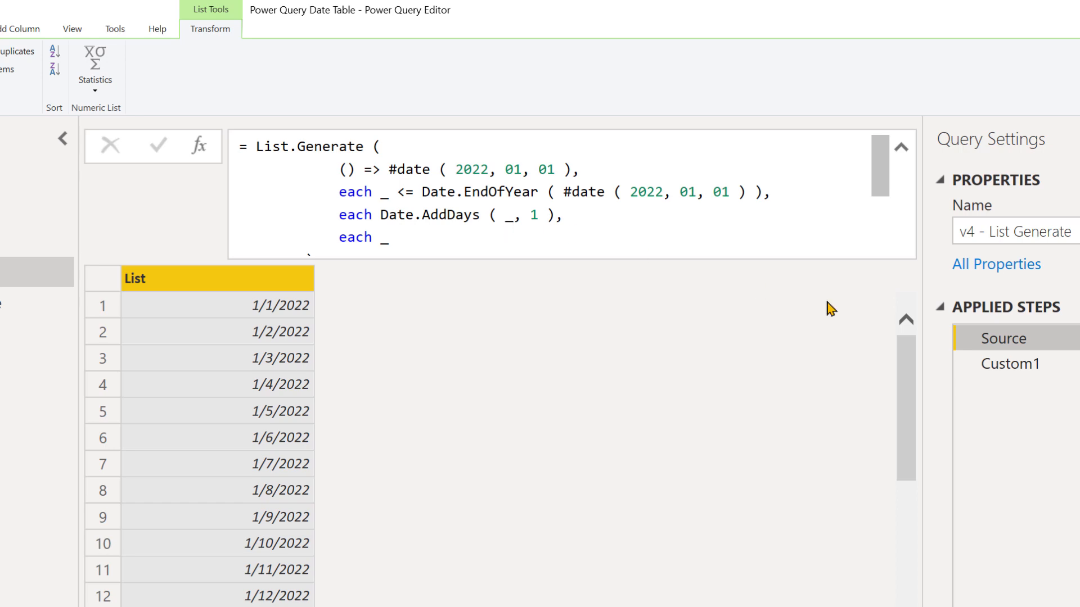
# Step: Delete the Custom1 step from the v4 query, keeping only Source
pyautogui.click(1006, 367)
pyautogui.click(968, 365)
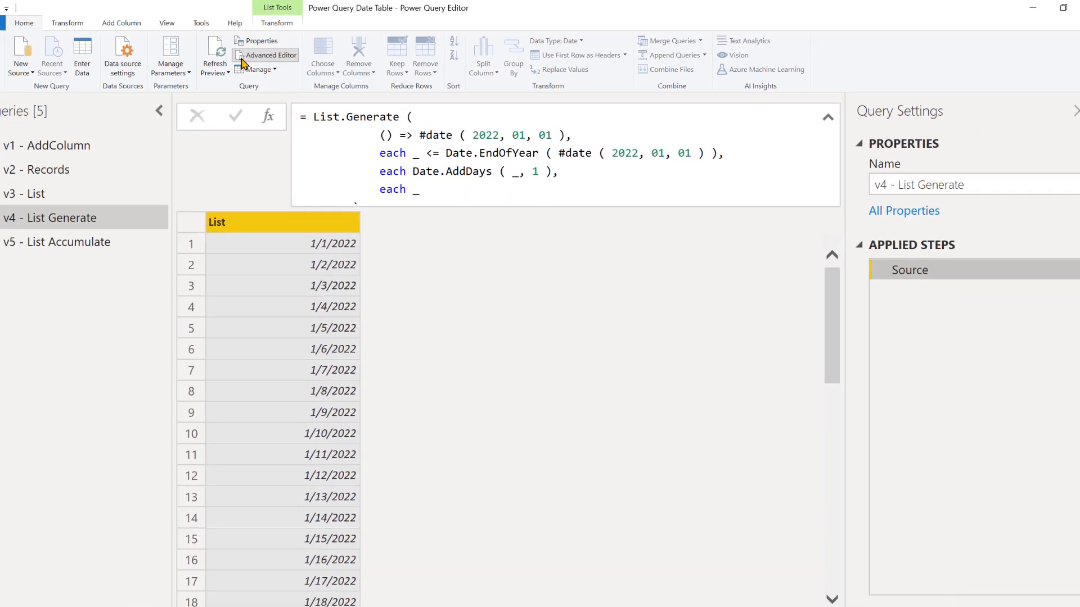
# Step: In the v4 query's full code, replace the selector's underscore with a record whose first field is Date = _
pyautogui.click(242, 59)
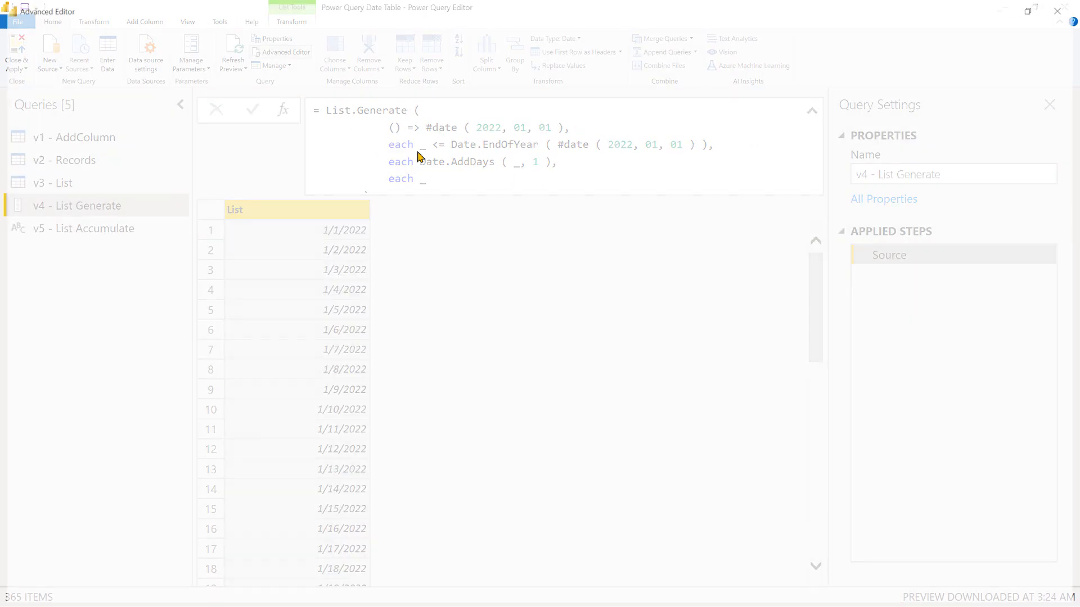
pyautogui.scroll(3, 501, 188)
pyautogui.scroll(2, 501, 189)
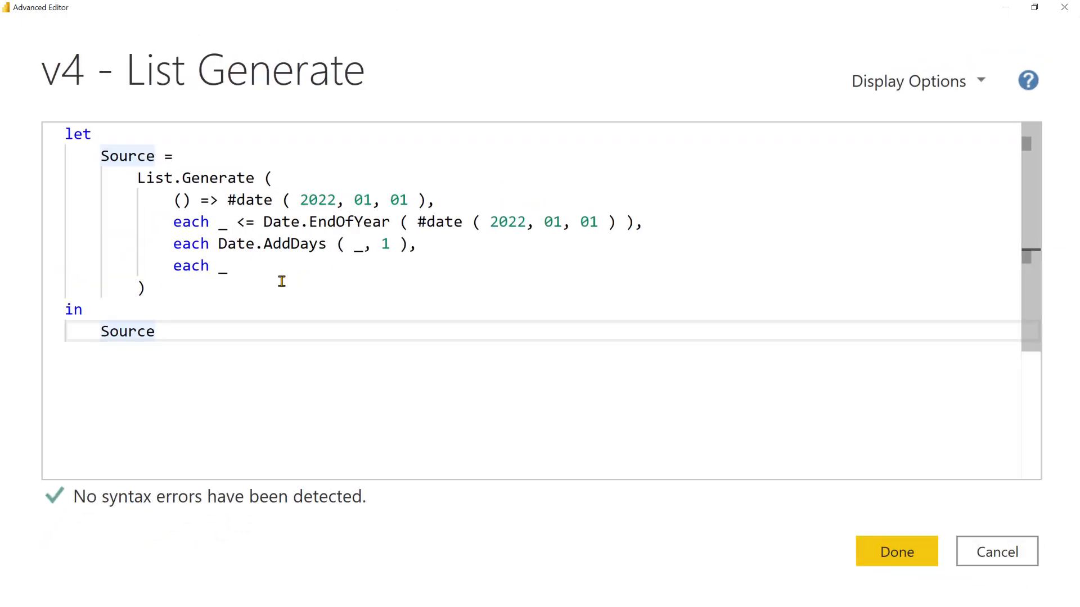
pyautogui.doubleClick(223, 267)
pyautogui.press('BackSpace')
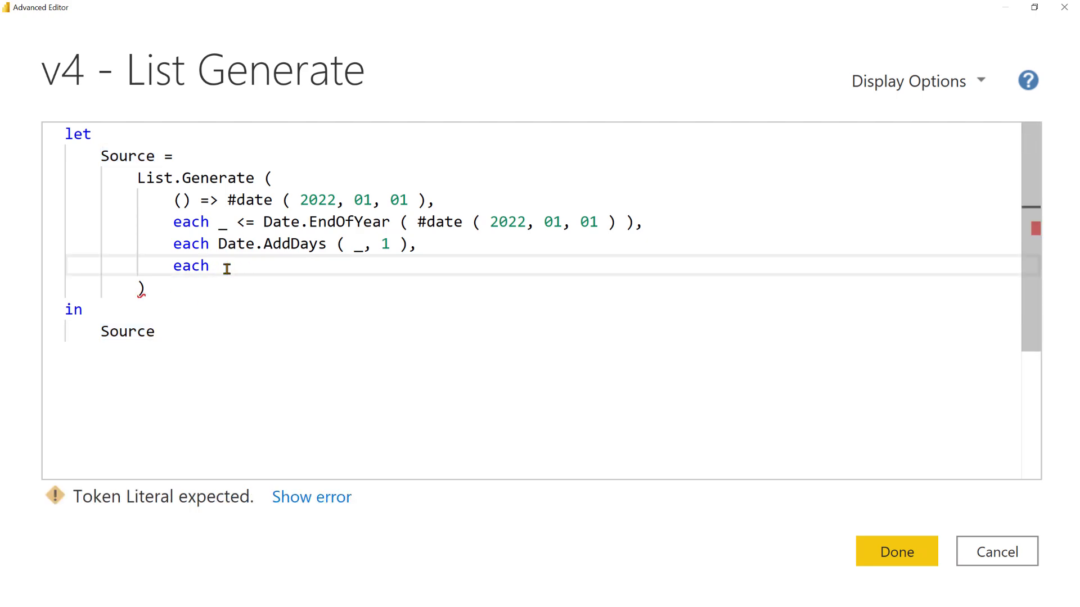
pyautogui.write('[')
pyautogui.press('Return')
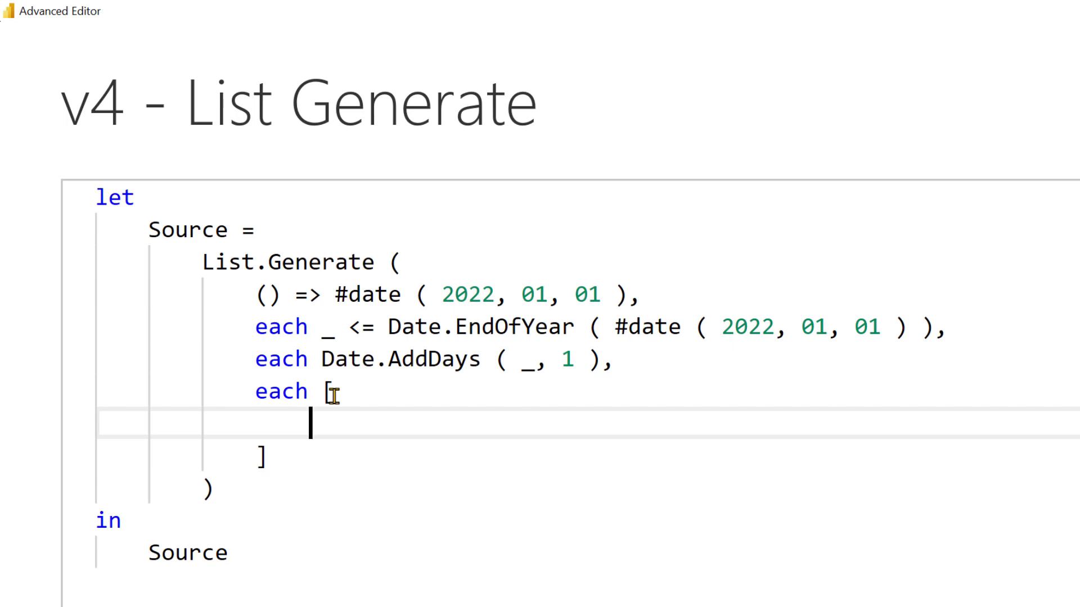
pyautogui.write('D')
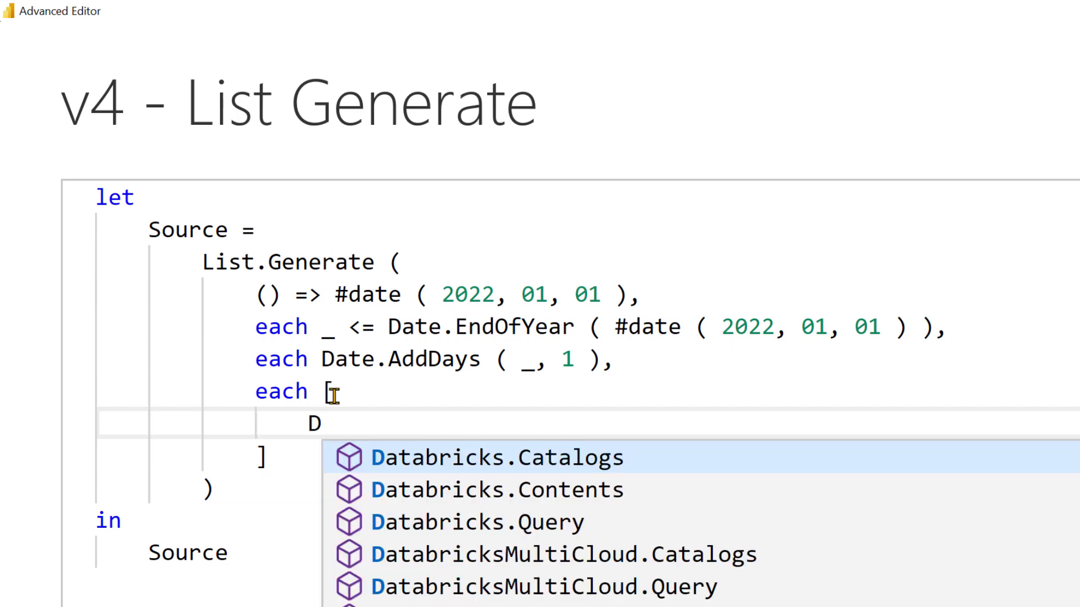
pyautogui.write('ate = )')
pyautogui.press('BackSpace')
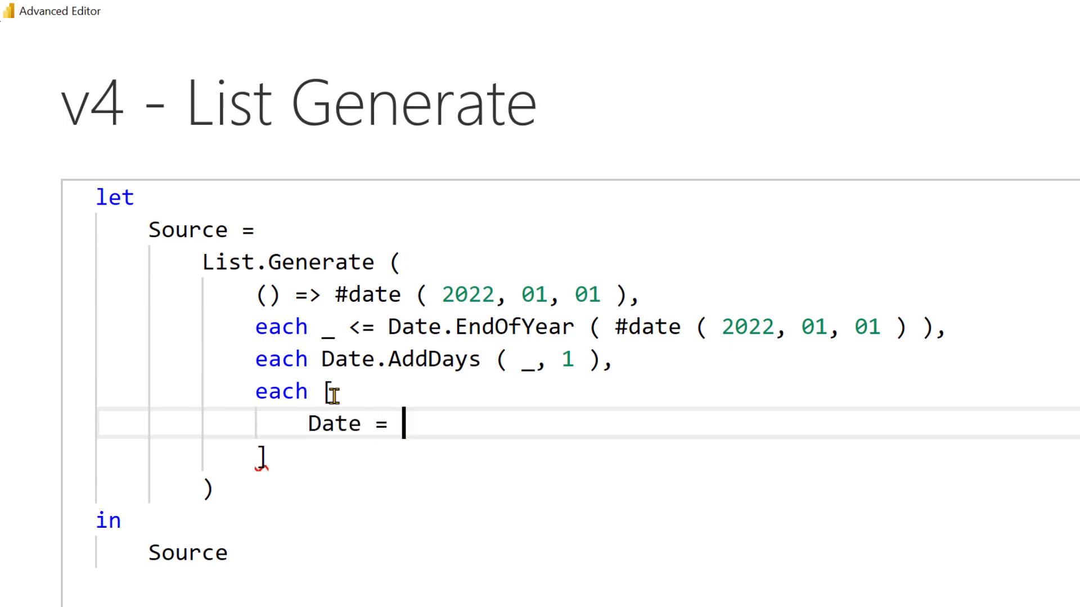
pyautogui.write('_,')
pyautogui.press('Return')
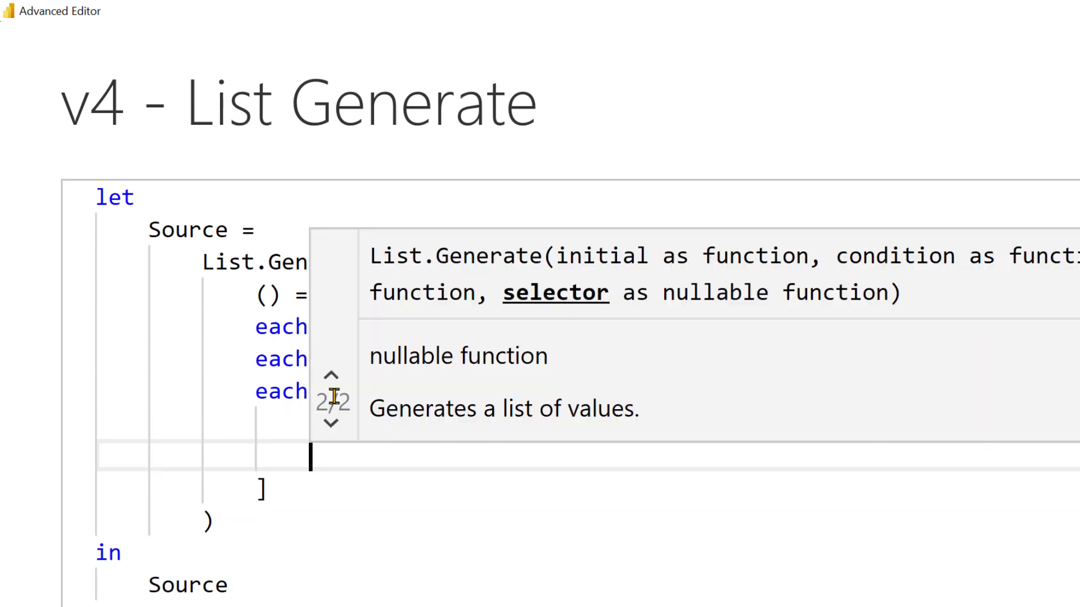
# Step: Add a Year field to the selector record, defined as Date.Year ( Date )
pyautogui.write('Year  Date.')
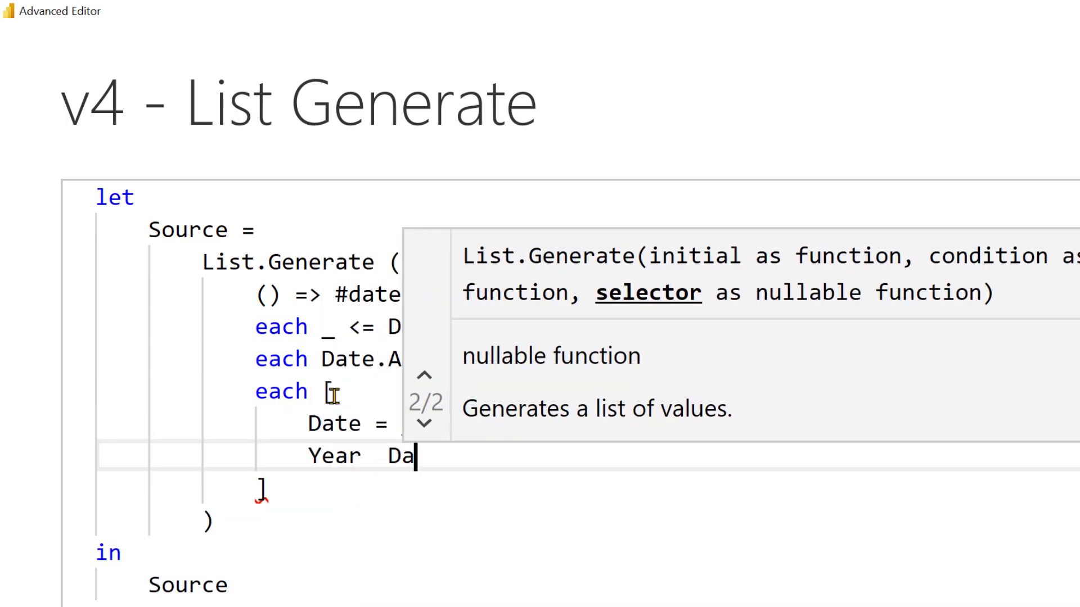
pyautogui.press('BackSpace')
pyautogui.press('BackSpace')
pyautogui.press('BackSpace')
pyautogui.press('BackSpace')
pyautogui.press('BackSpace')
pyautogui.press('BackSpace')
pyautogui.write('=')
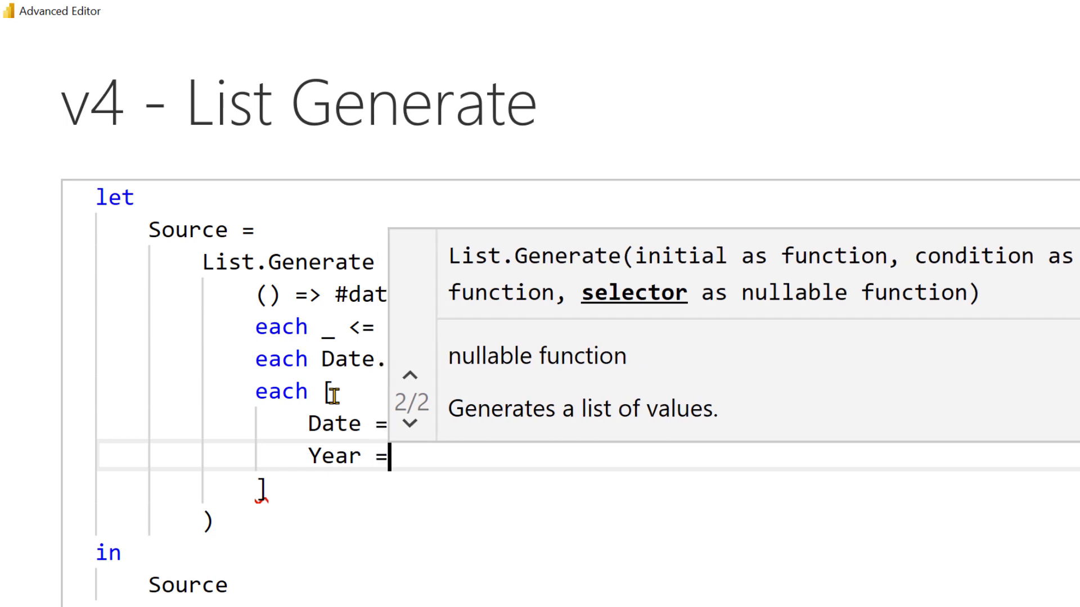
pyautogui.write(' Date.Yea')
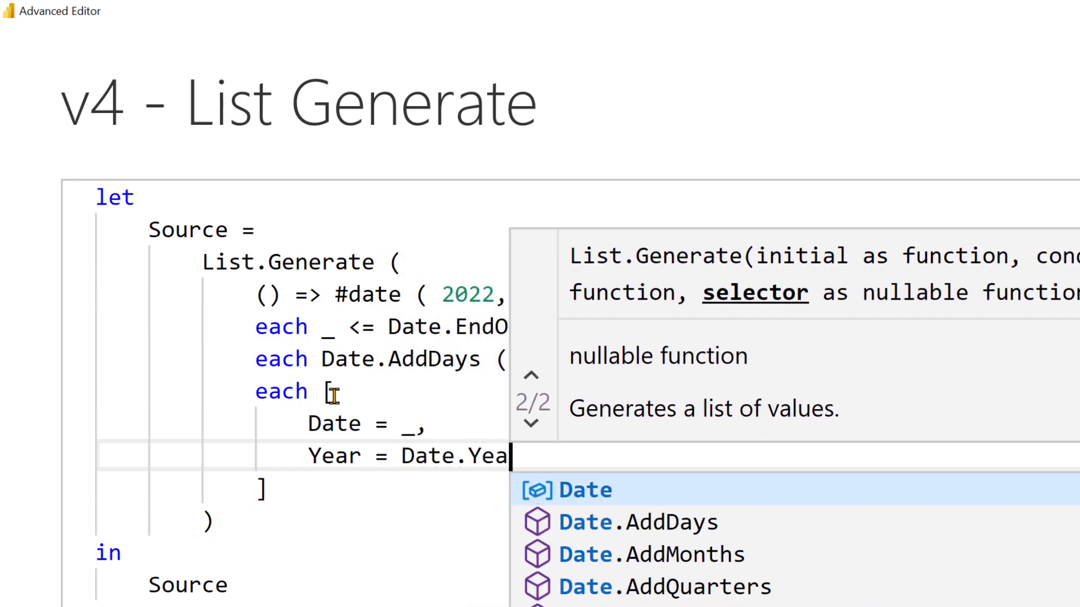
pyautogui.write('r ( Date ),')
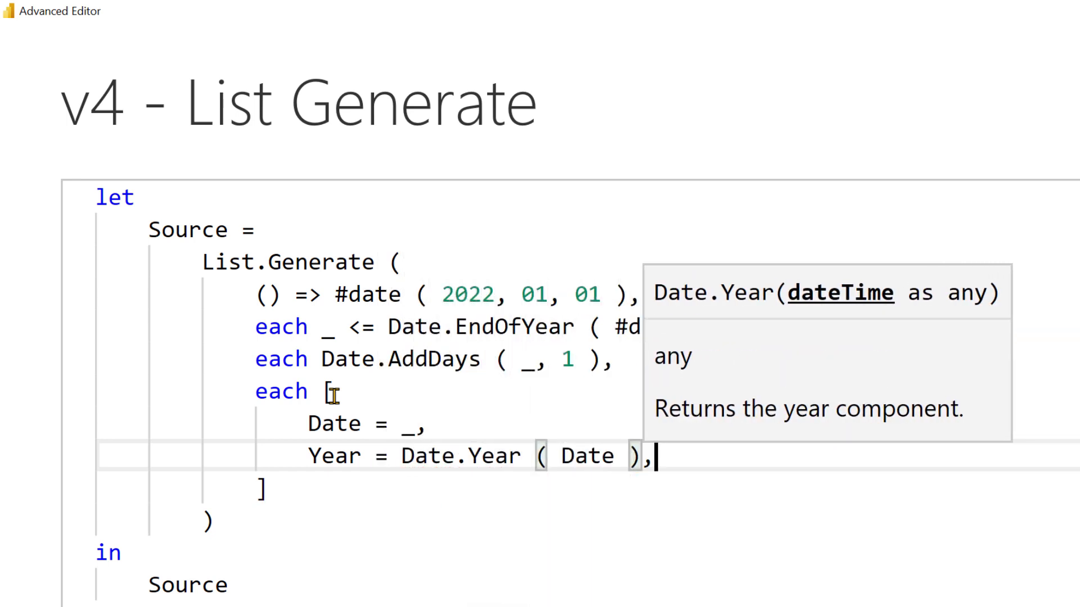
# Step: Add a Month Number field to the selector record, defined as Date.Month ( Date )
pyautogui.press('Return')
pyautogui.write('Mon')
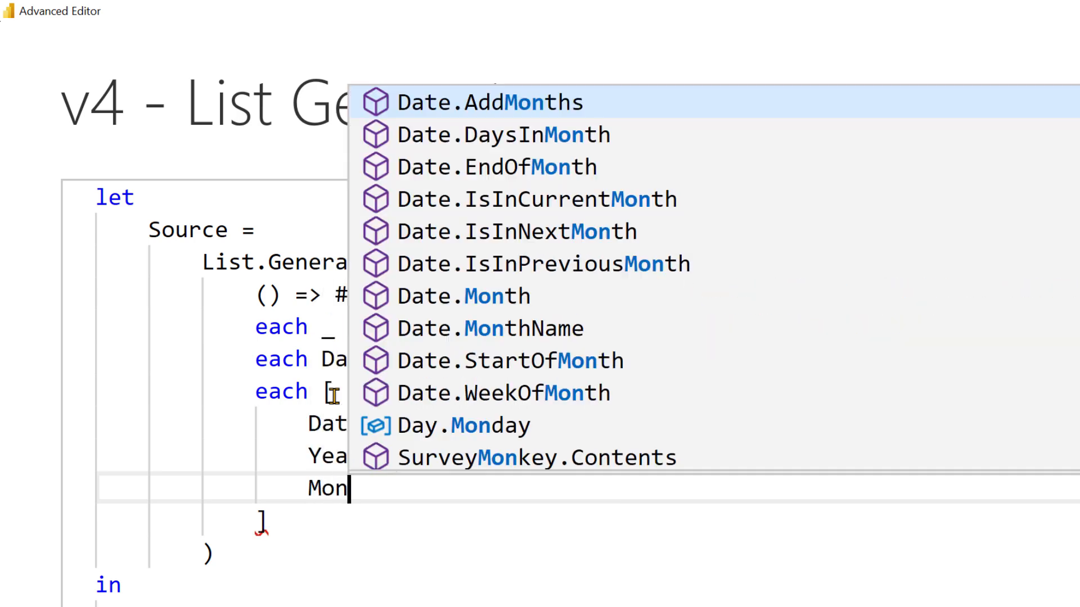
pyautogui.write('th Number ')
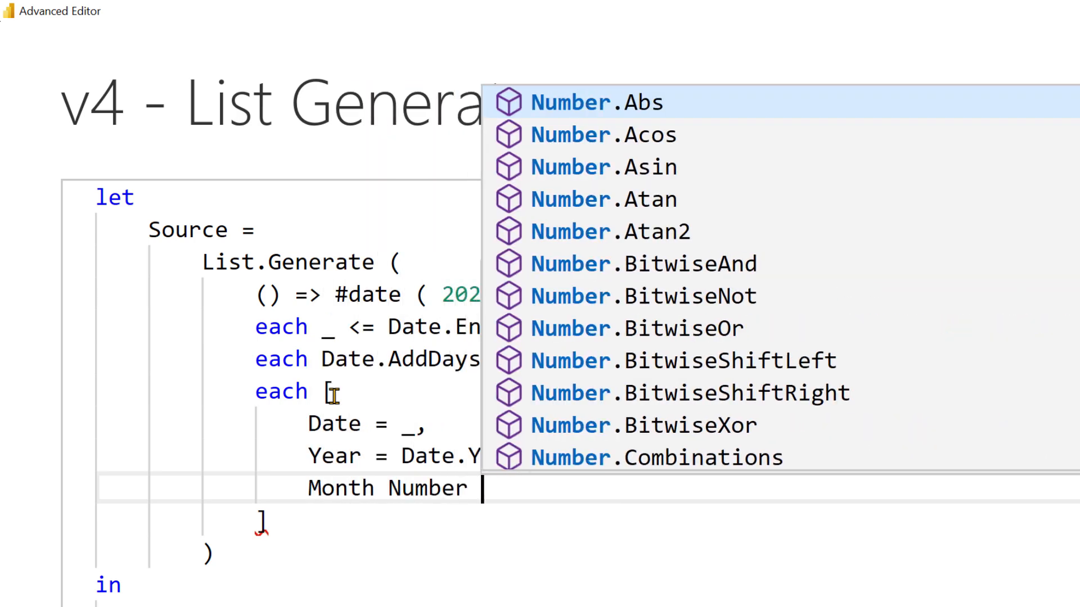
pyautogui.write('= Date.Month')
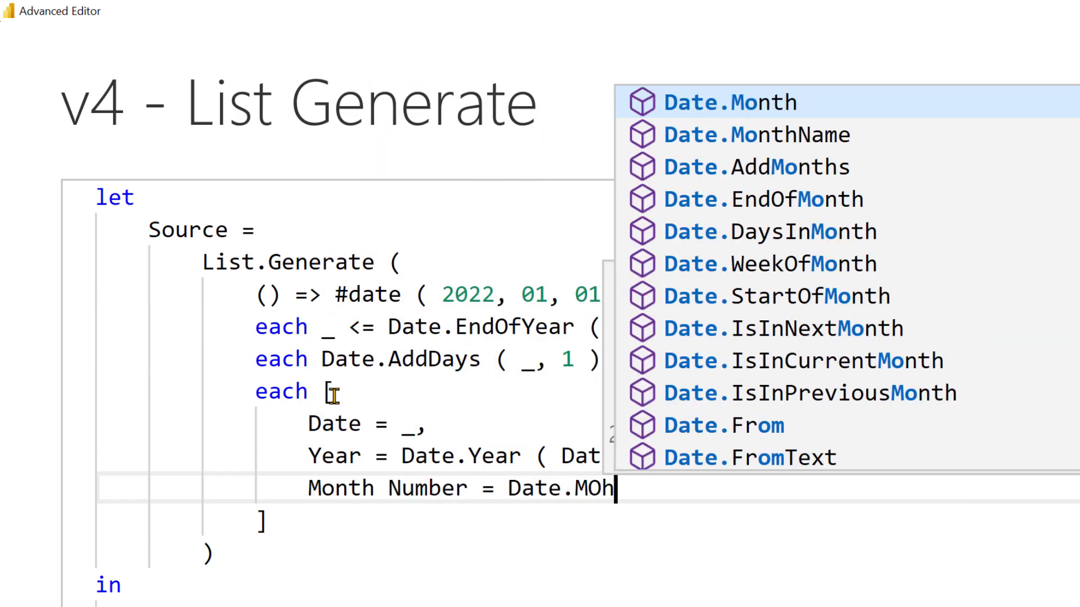
pyautogui.write(' ( Date )')
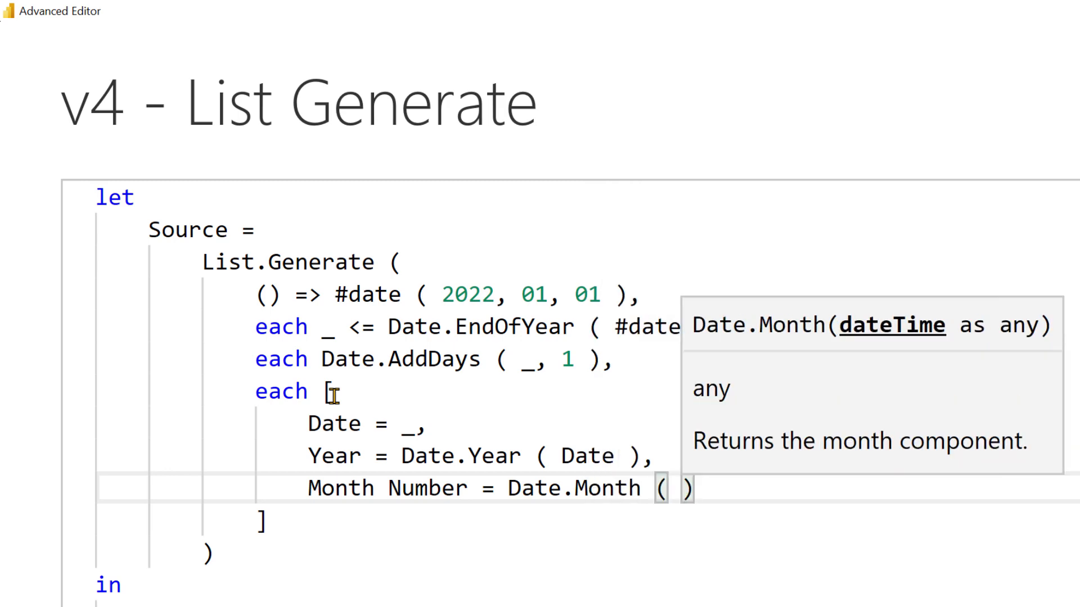
pyautogui.write(',')
# Step: Add Day Name = Date.DayOfWeekName ( Date ) as the record's last field and apply the code to the query
pyautogui.press('Return')
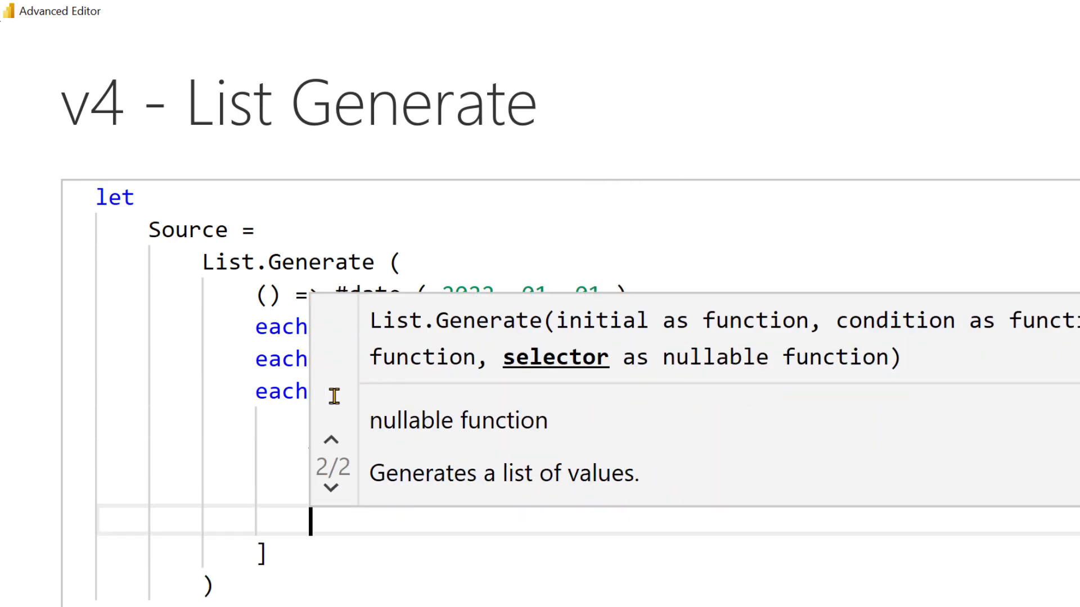
pyautogui.write('Day Name =')
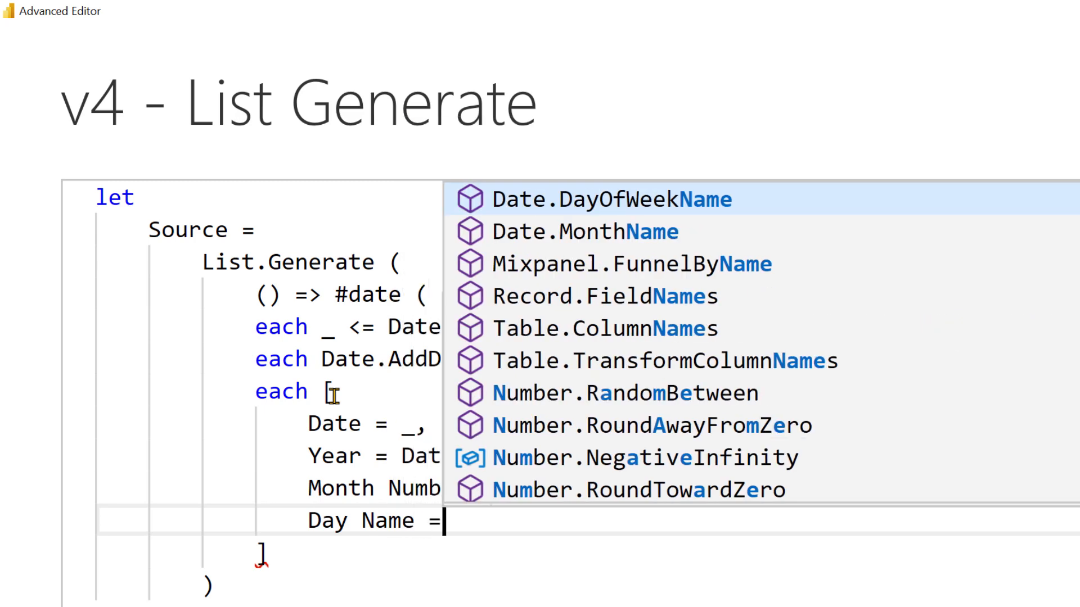
pyautogui.write(' Date.DayOfWeek')
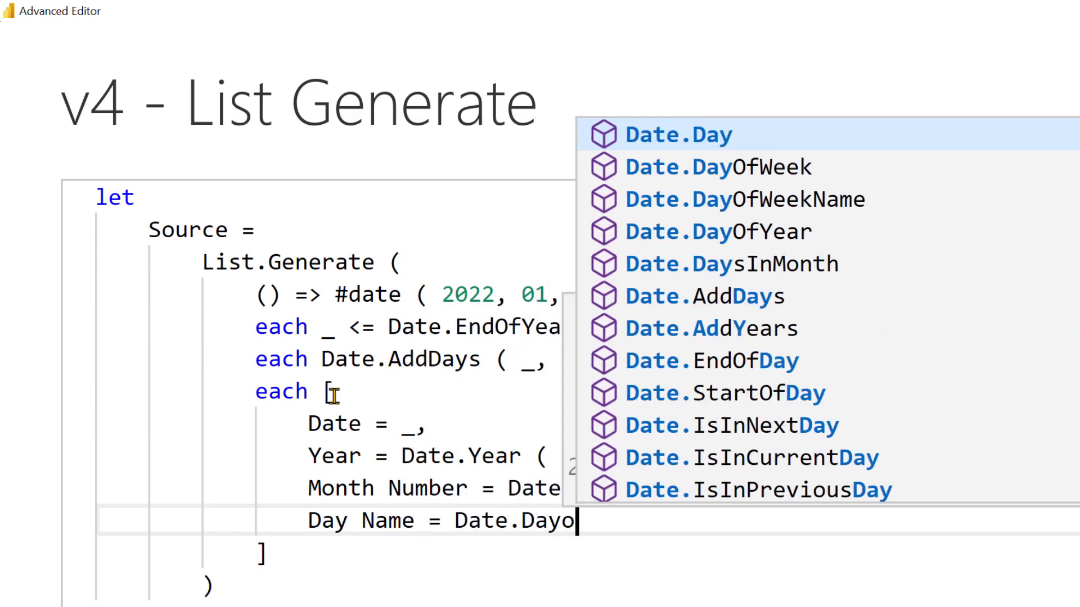
pyautogui.press('Tab')
pyautogui.write('w')
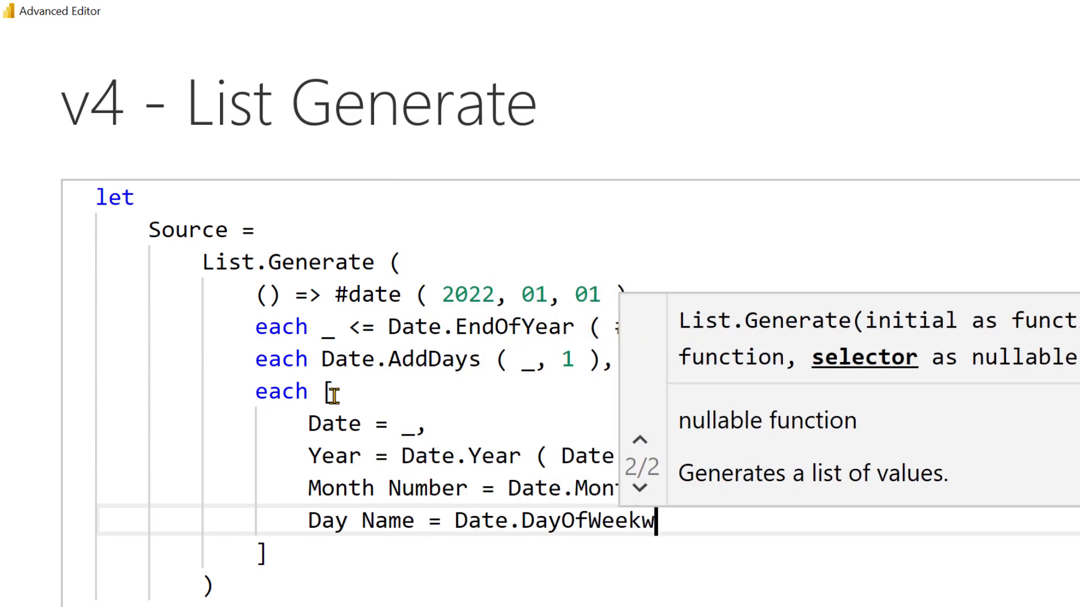
pyautogui.press('BackSpace')
pyautogui.write('n')
pyautogui.press('BackSpace')
pyautogui.write('N')
pyautogui.press('Tab')
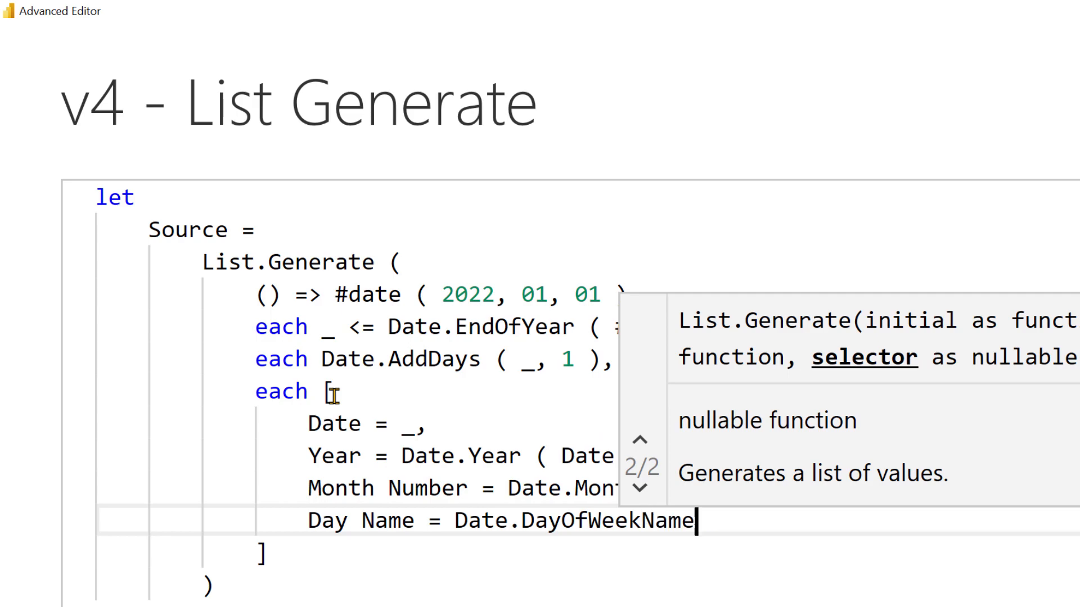
pyautogui.write('( Date )')
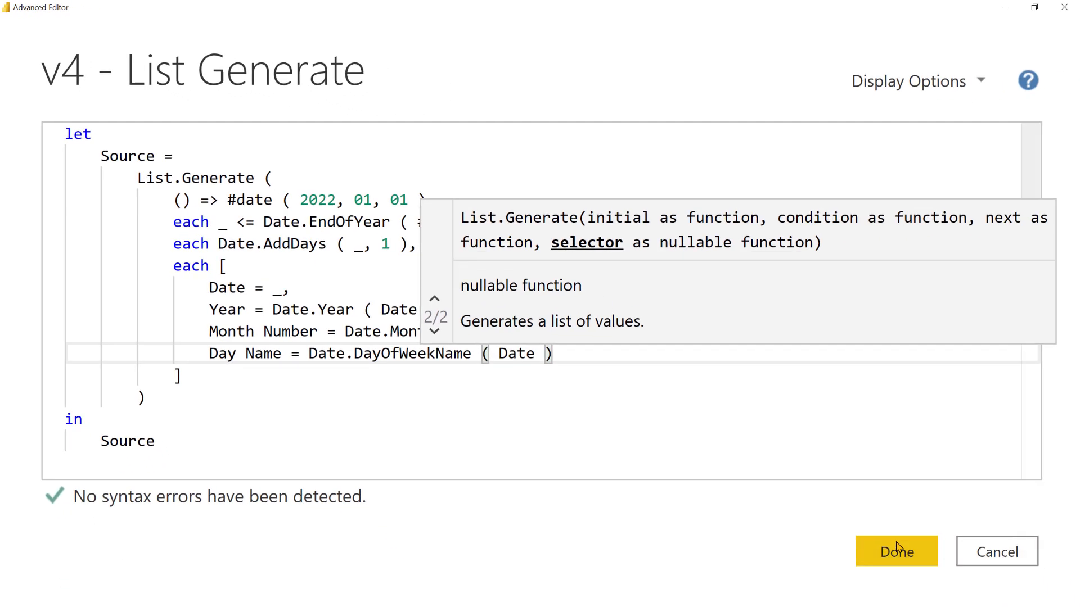
pyautogui.click(897, 546)
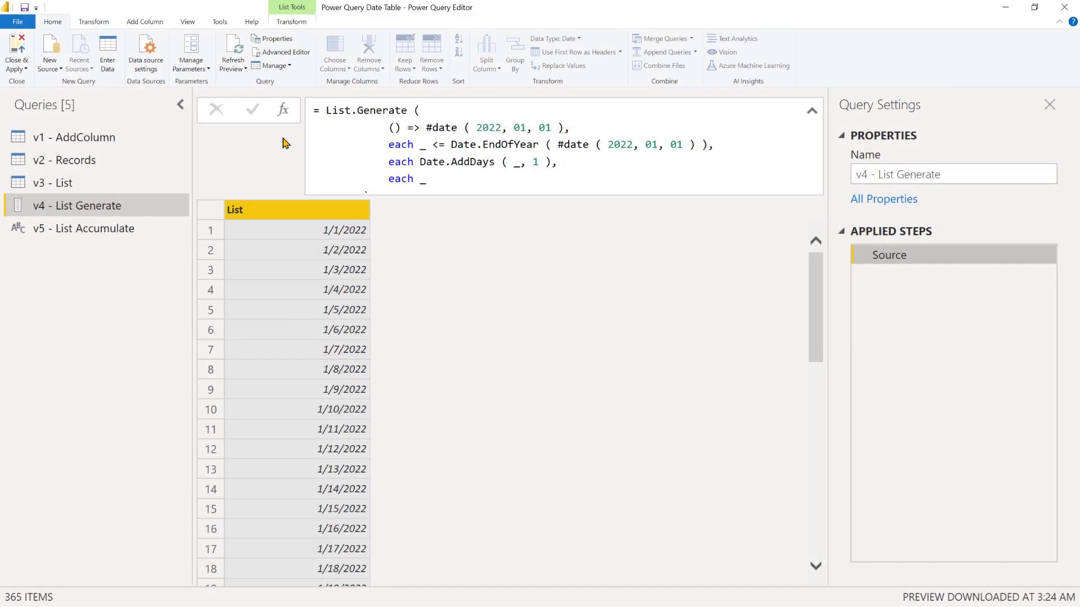
# Step: Preview the records in rows 1 to 3 of the list and review the selector record's fields in the formula
pyautogui.click(285, 225)
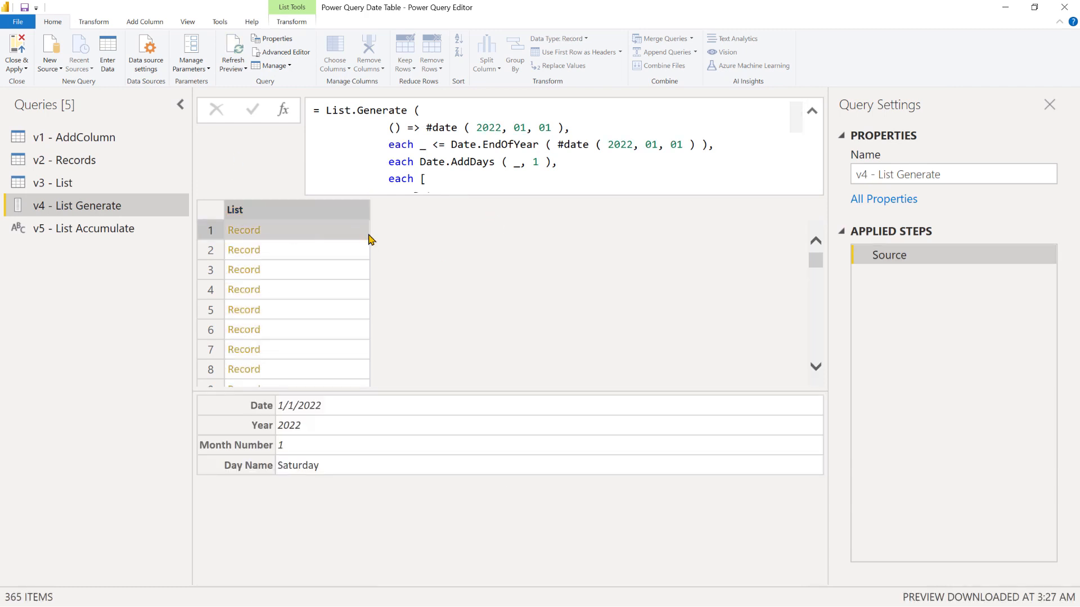
pyautogui.click(325, 255)
pyautogui.click(326, 271)
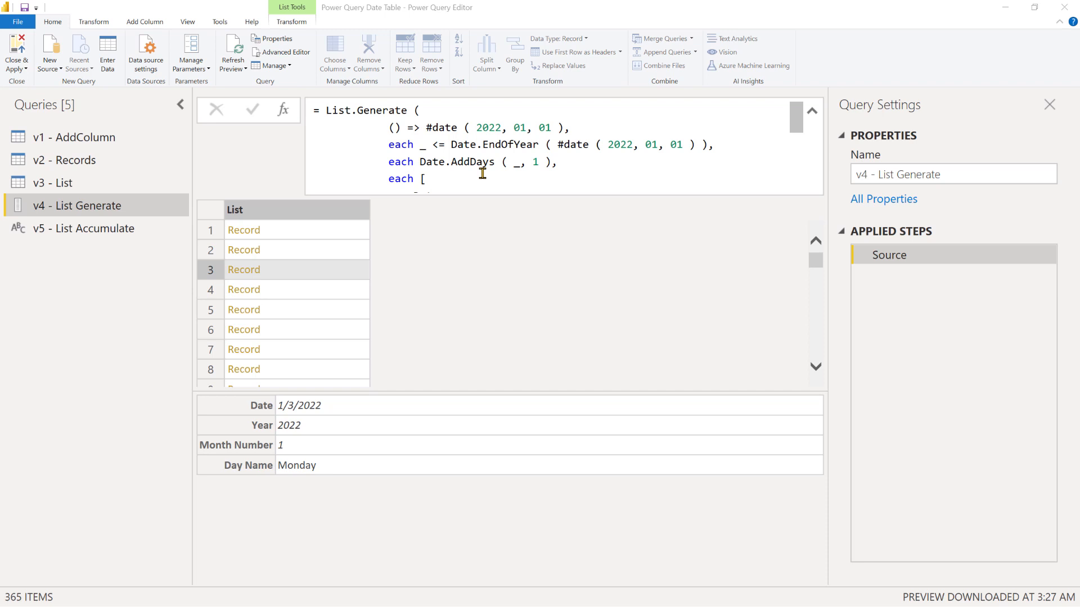
pyautogui.scroll(-1, 438, 140)
pyautogui.click(421, 130)
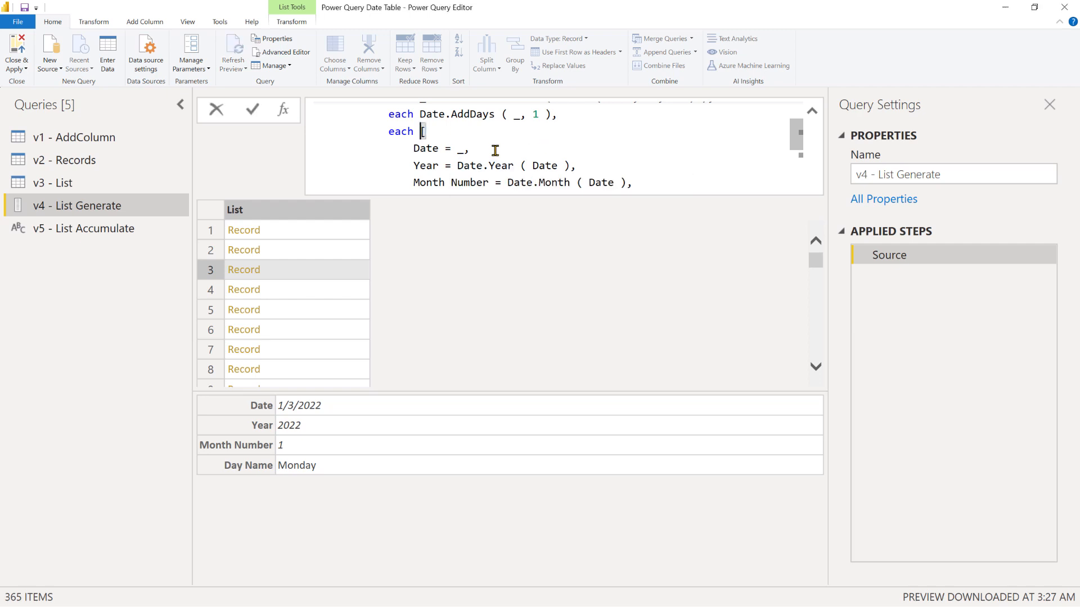
pyautogui.scroll(-2, 445, 131)
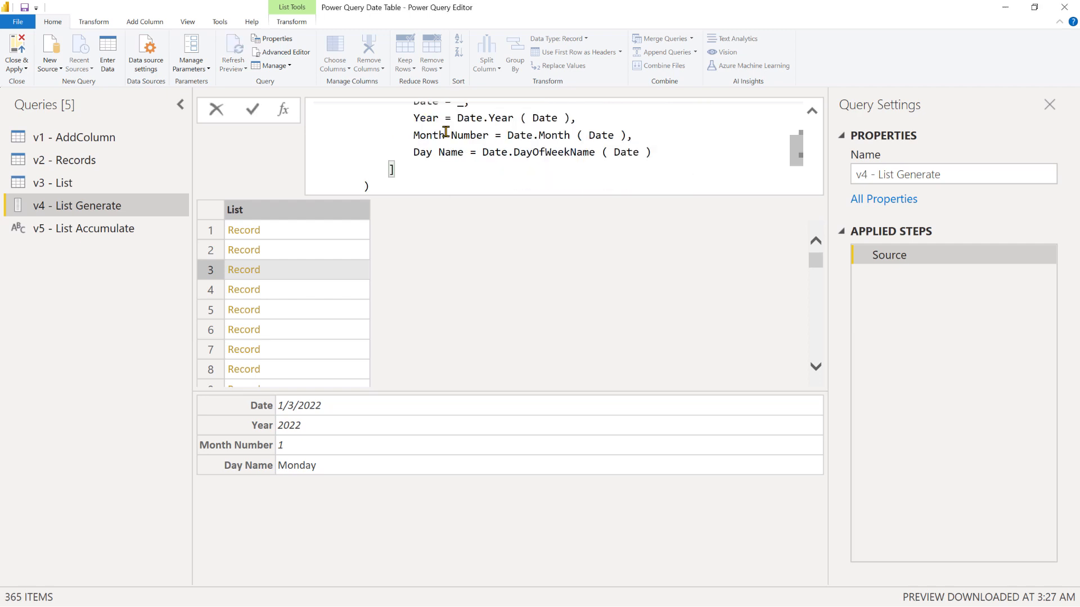
pyautogui.scroll(2, 444, 135)
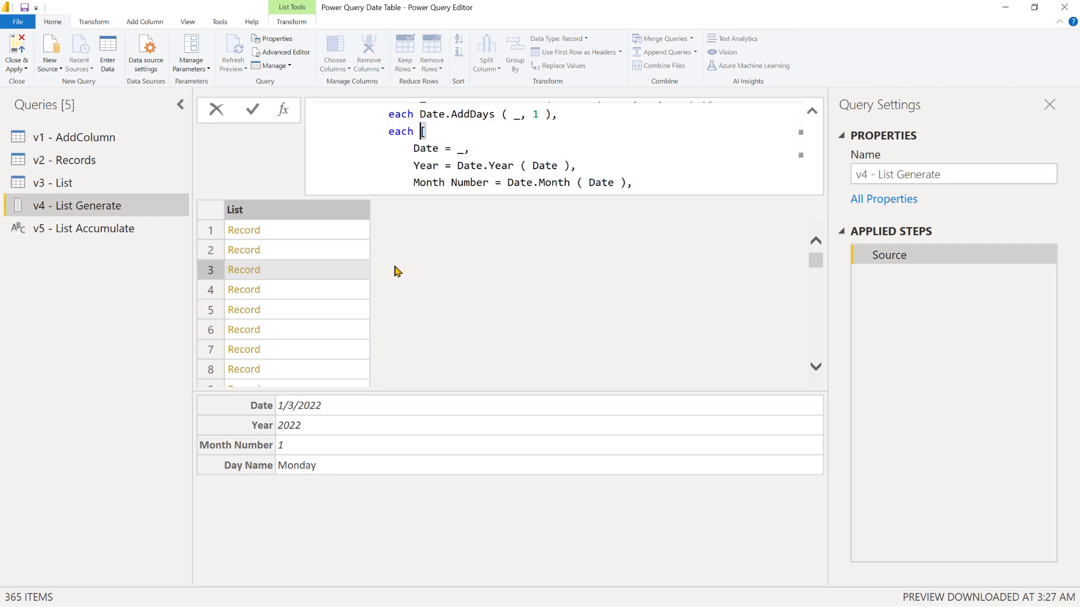
pyautogui.scroll(-2, 440, 159)
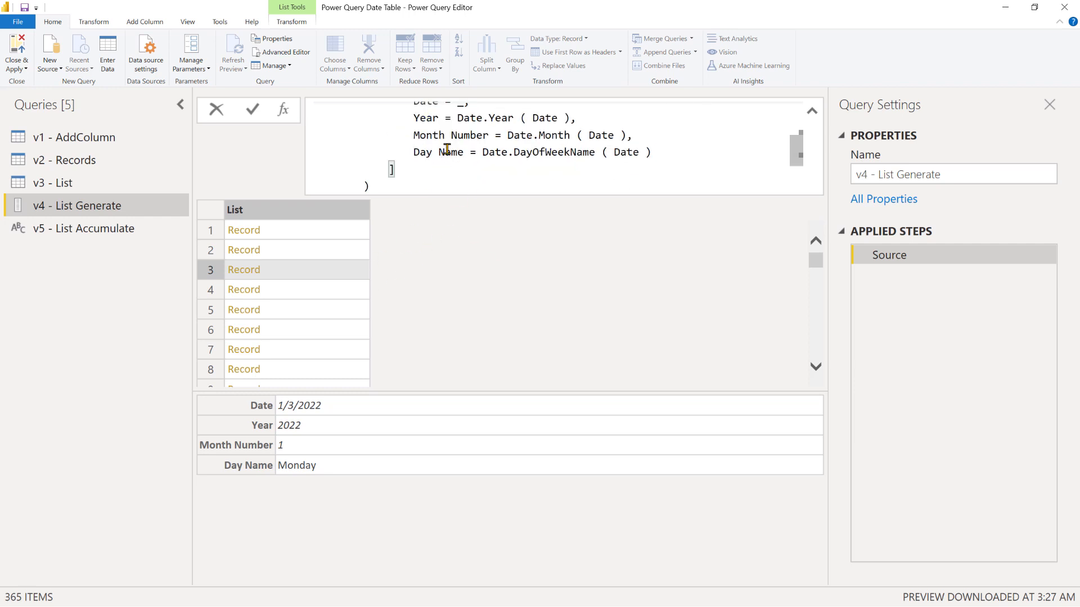
pyautogui.scroll(2, 447, 149)
pyautogui.click(474, 294)
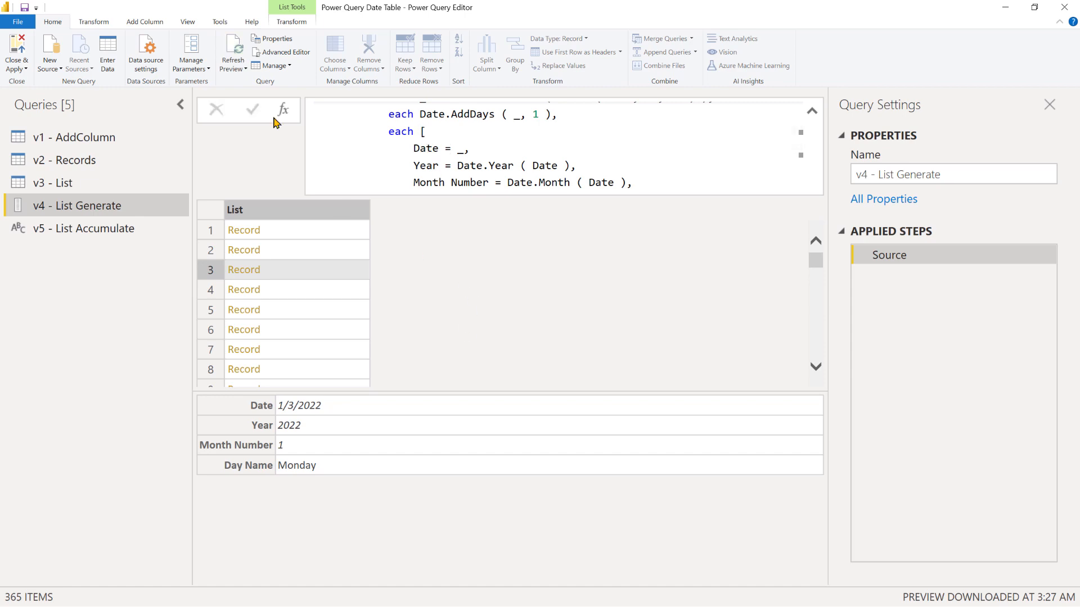
# Step: Add a Result step to the v4 - List Generate code, defined as Table.FromRecords ( Source )
pyautogui.click(277, 52)
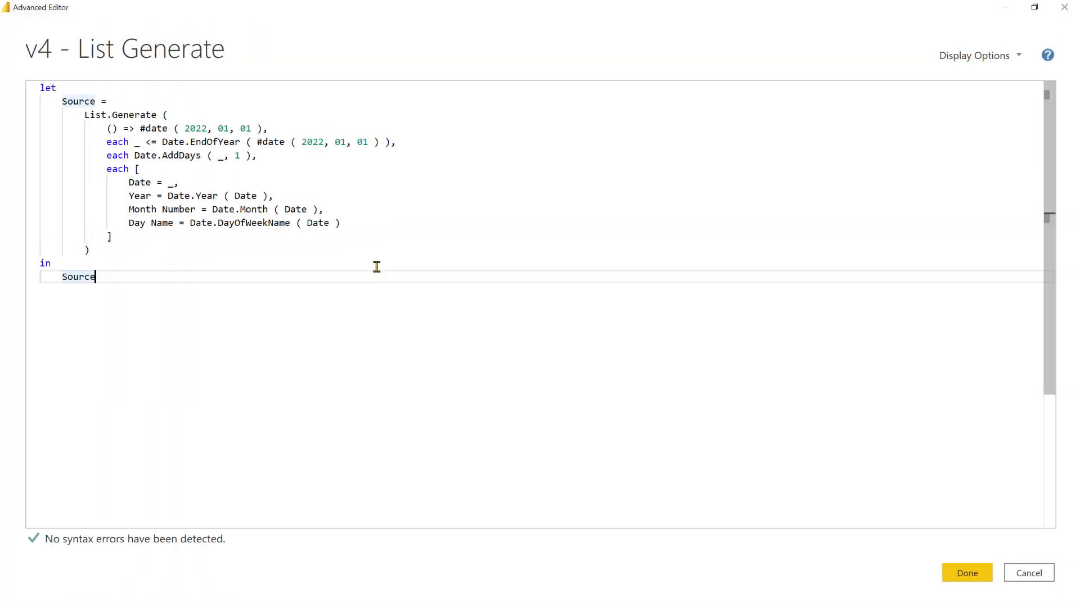
pyautogui.hotkey('ctrl', 'shift', '+')
pyautogui.hotkey('ctrl', 'shift', '+')
pyautogui.hotkey('ctrl', 'shift', '+')
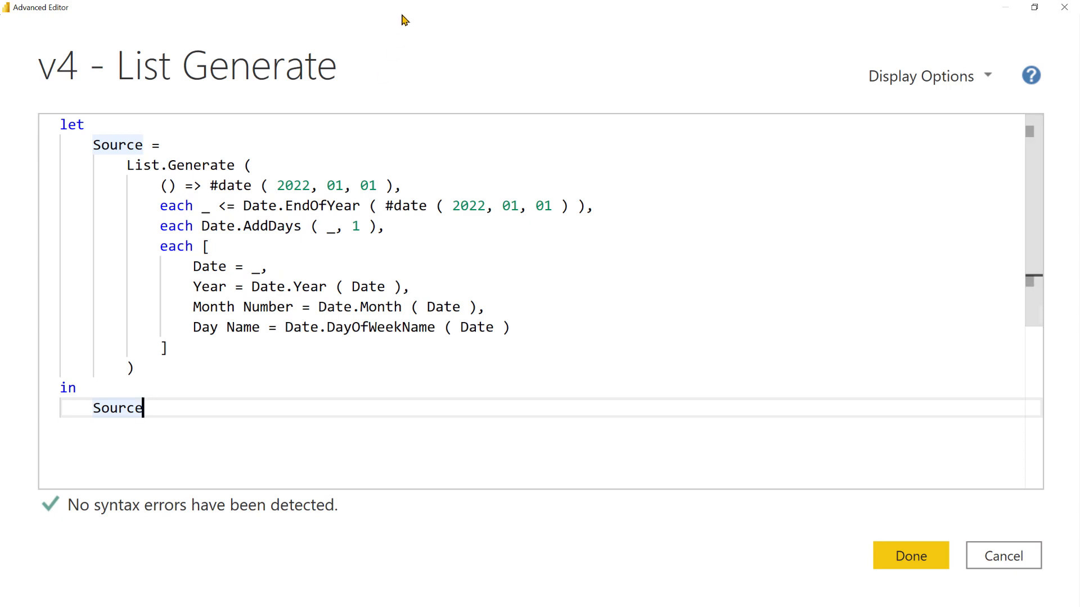
pyautogui.doubleClick(403, 20)
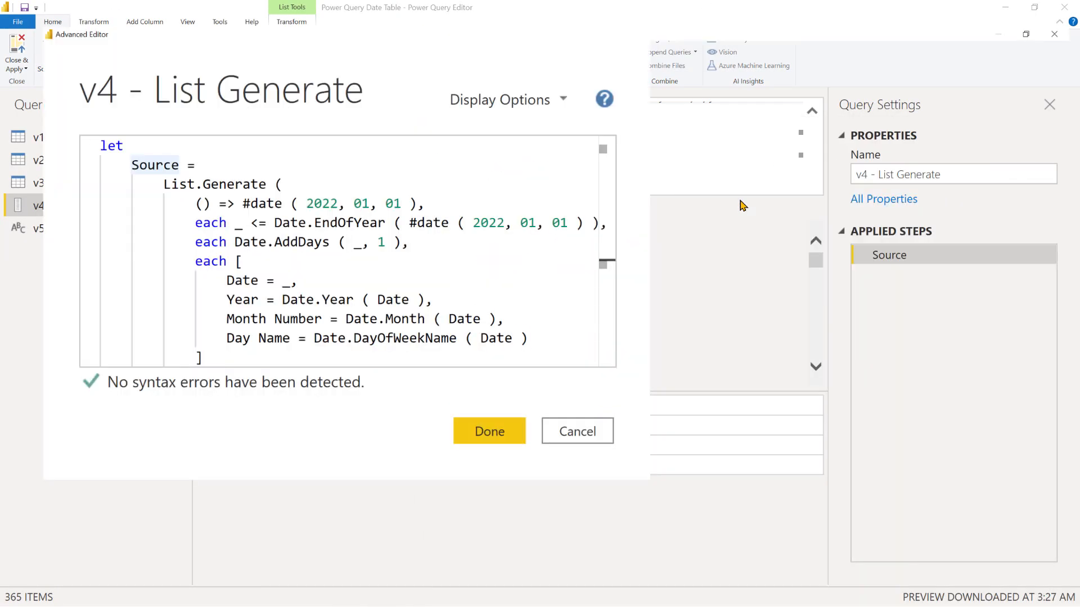
pyautogui.press('super+Up')
pyautogui.click(181, 372)
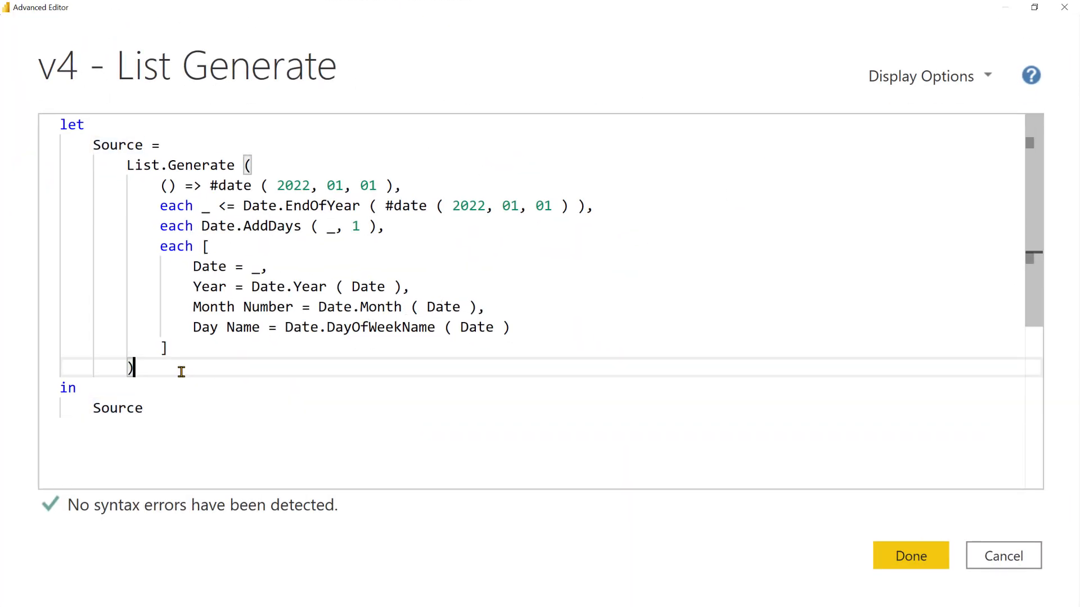
pyautogui.write(',')
pyautogui.press('Return')
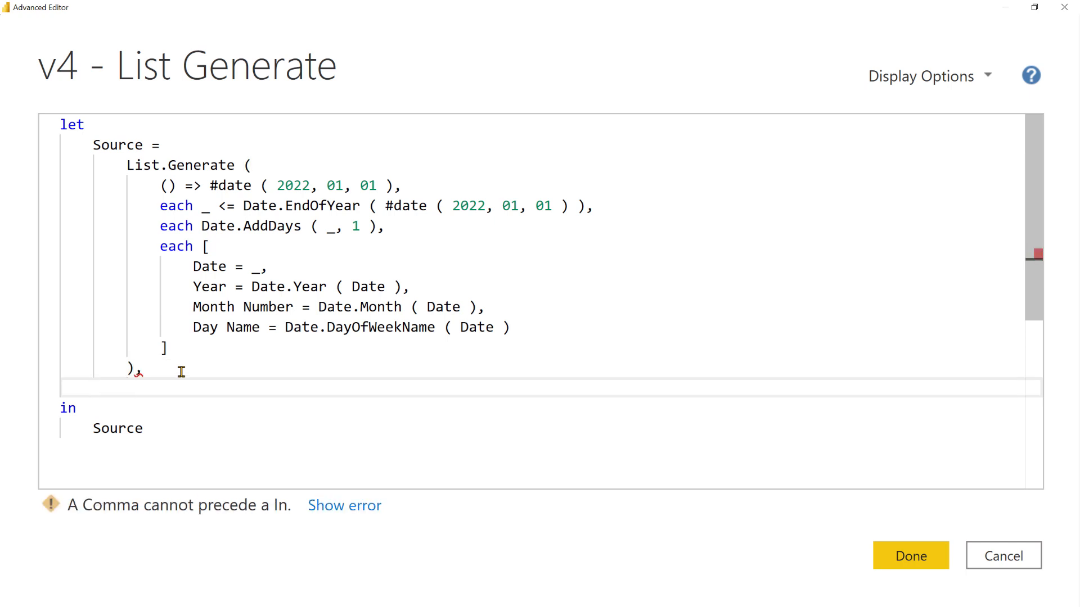
pyautogui.write('Result = ')
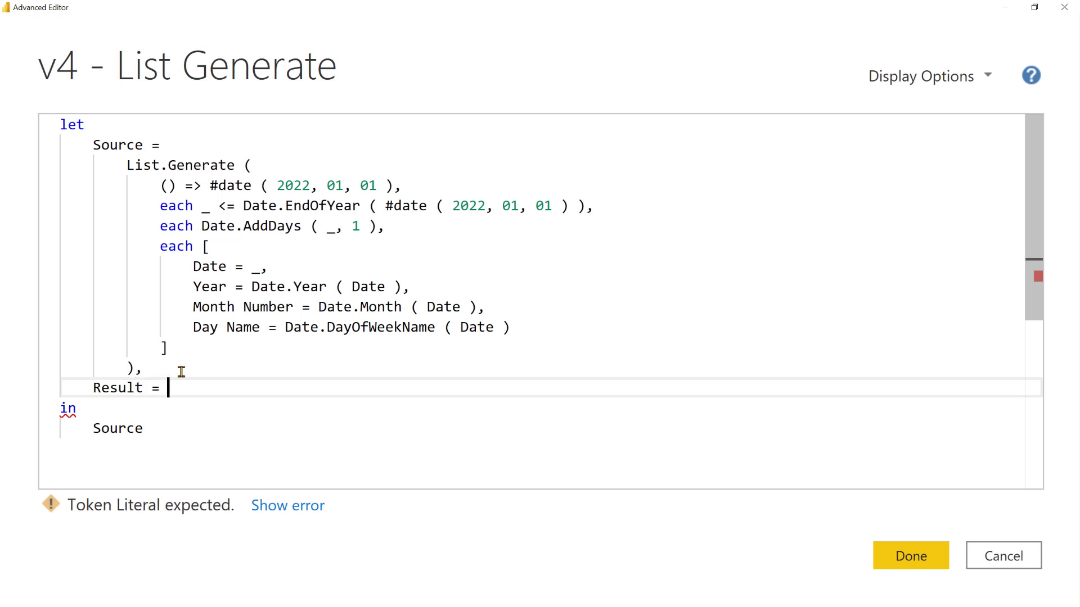
pyautogui.write('Table.FromR')
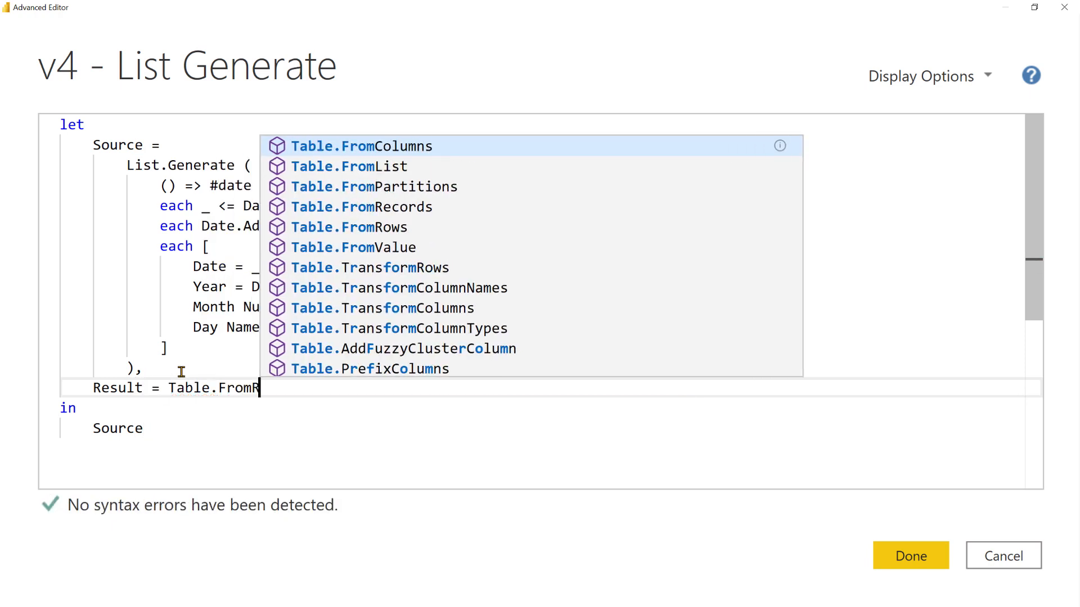
pyautogui.write('ecords ( ')
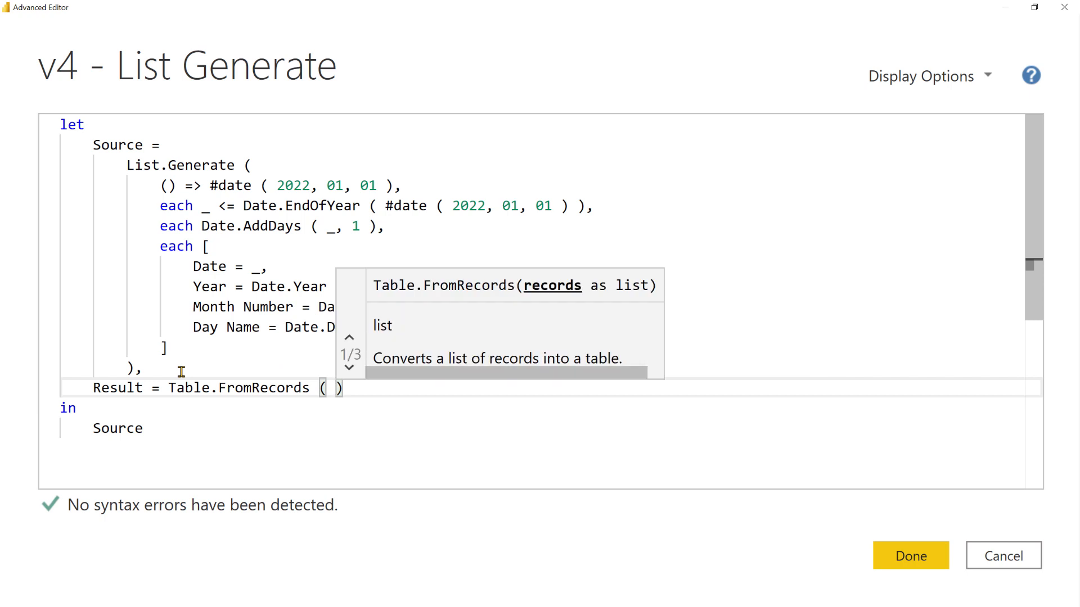
pyautogui.write('sourc')
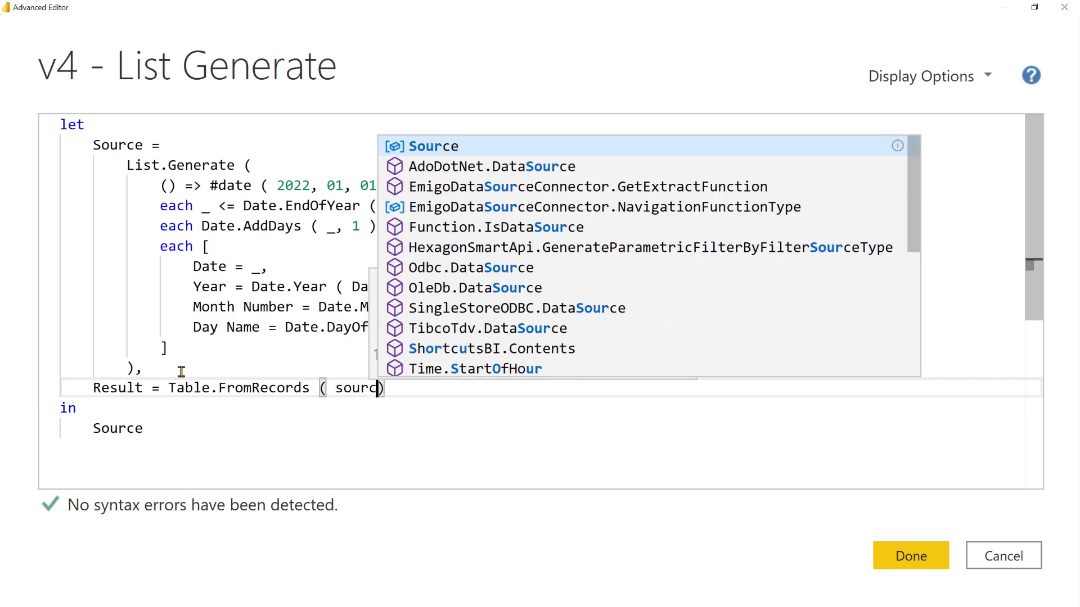
pyautogui.write('e,')
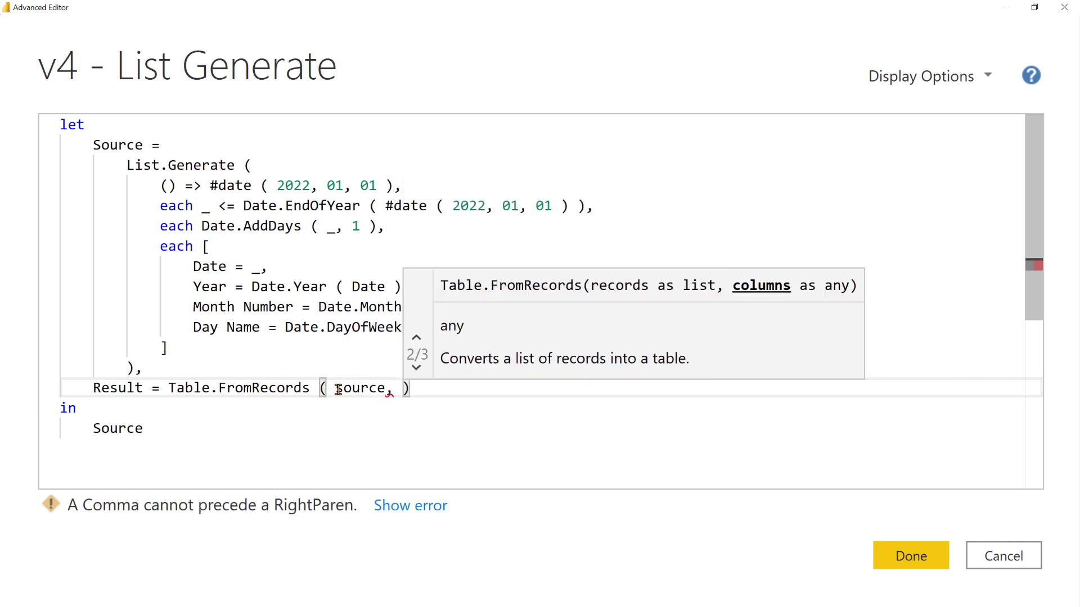
pyautogui.click(338, 389)
# Step: Make the query return Result, with the stray comma after Source removed, and apply the code
pyautogui.doubleClick(132, 389)
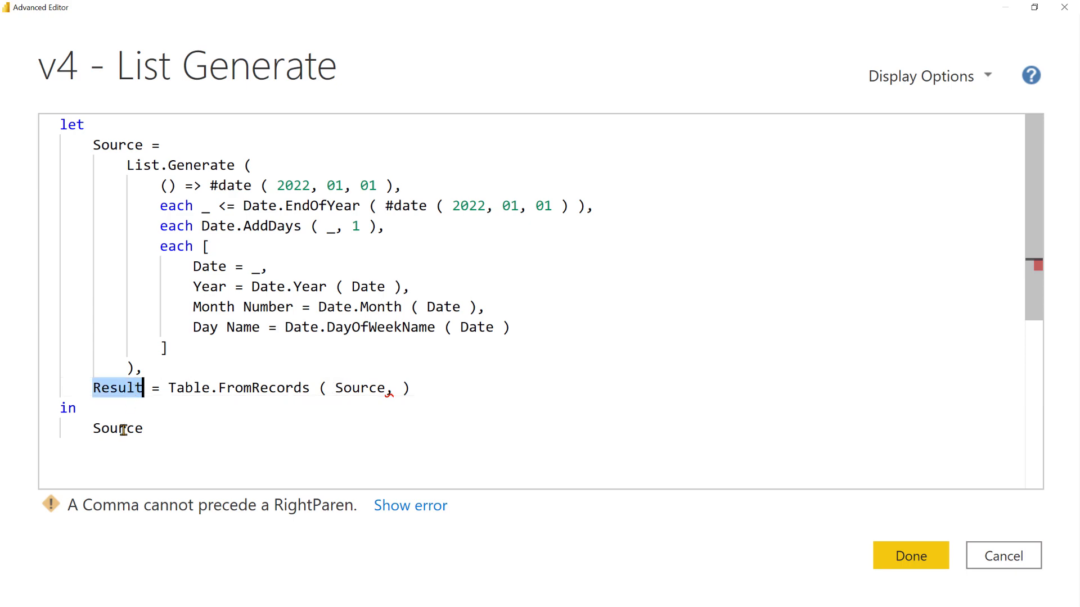
pyautogui.hotkey('ctrl', 'c')
pyautogui.doubleClick(123, 430)
pyautogui.hotkey('ctrl', 'v')
pyautogui.click(392, 388)
pyautogui.press('BackSpace')
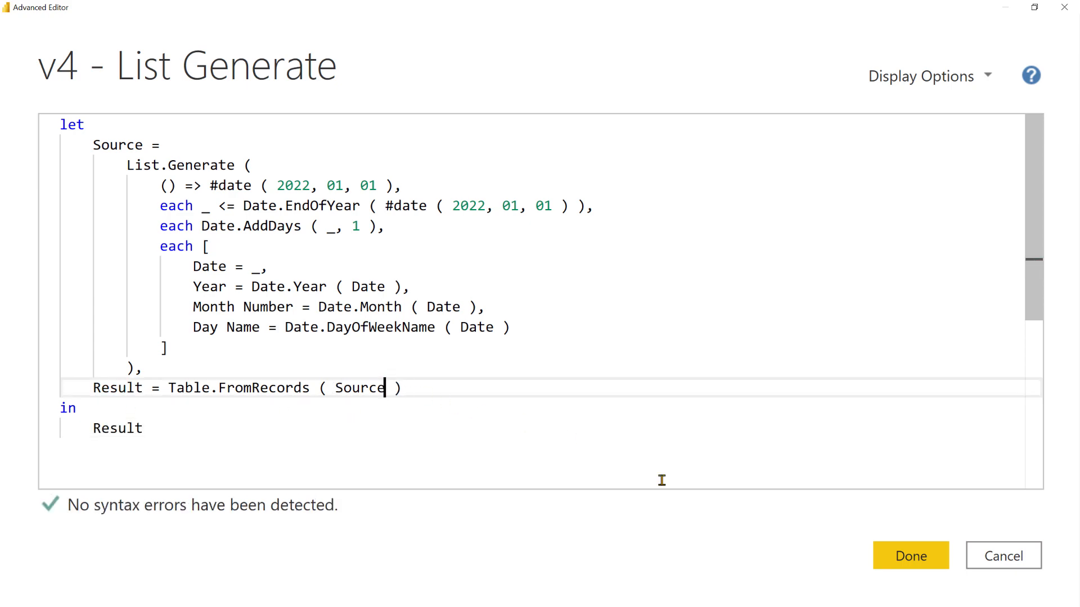
pyautogui.click(911, 556)
pyautogui.click(178, 111)
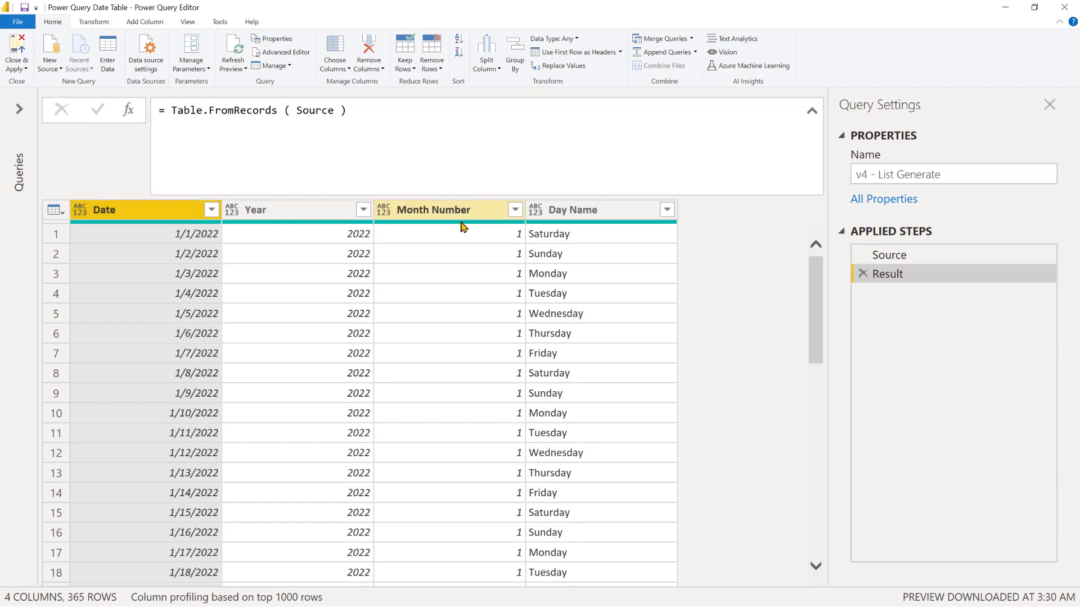
# Step: Reformat the Result expression in the query code so Table.FromRecords, Source and the closing parenthesis sit on separate indented lines
pyautogui.click(280, 51)
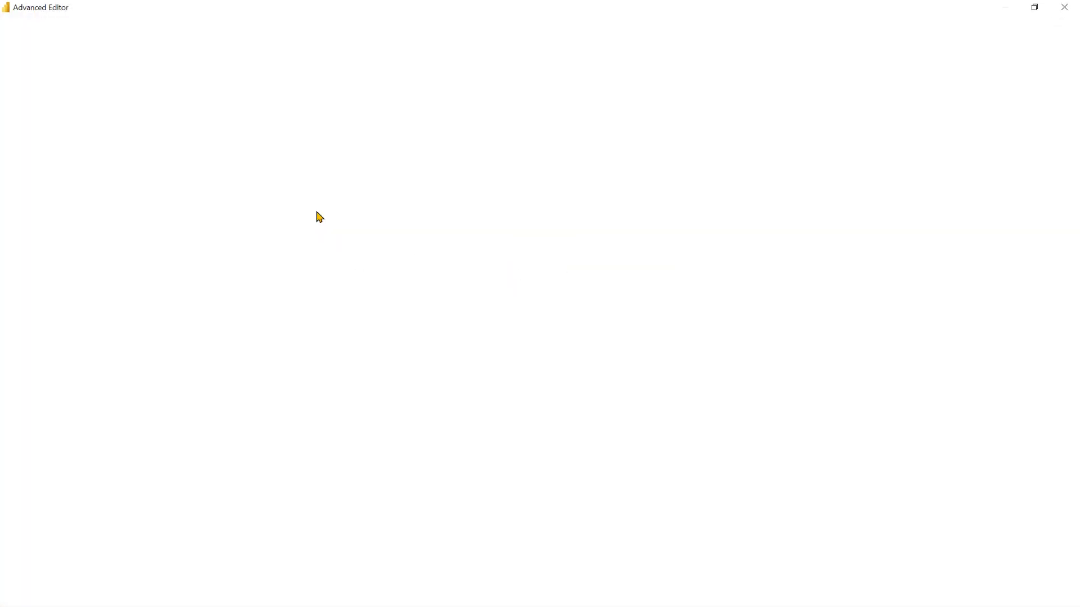
pyautogui.scroll(5, 317, 211)
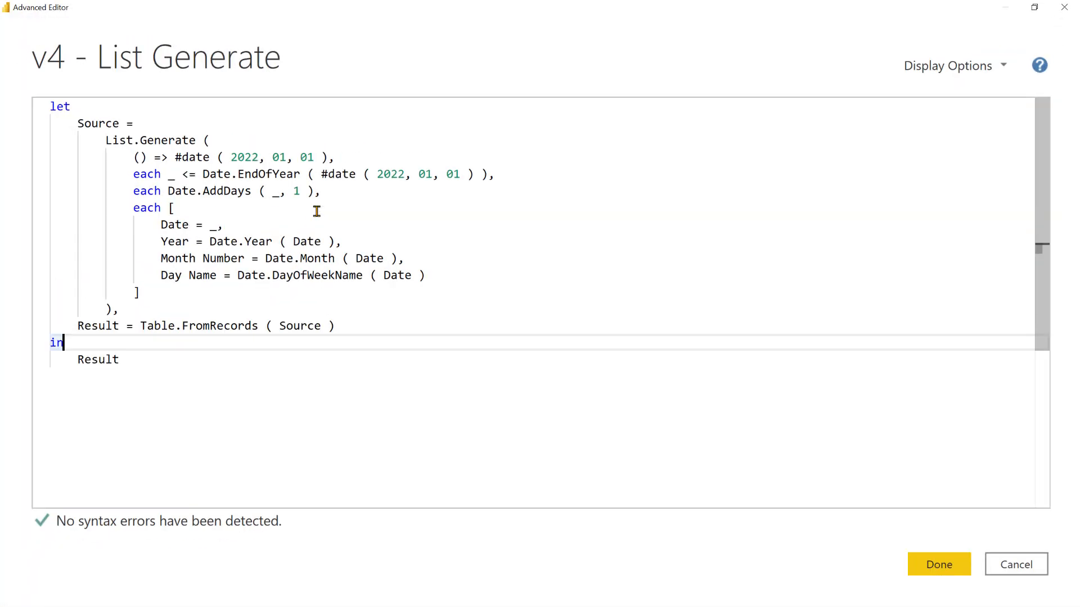
pyautogui.scroll(-1, 315, 210)
pyautogui.click(169, 325)
pyautogui.press('Return')
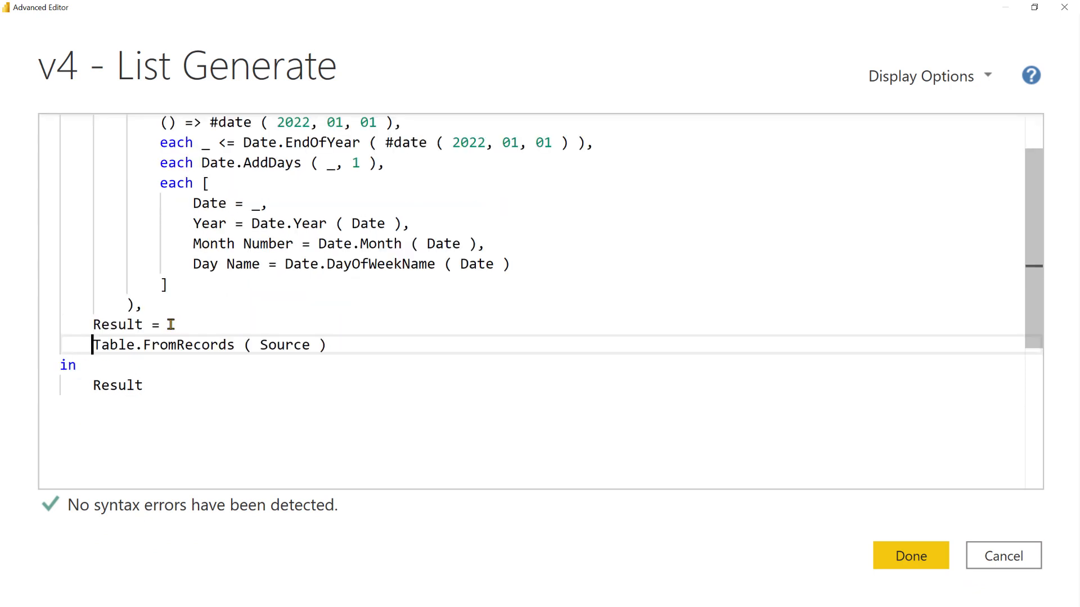
pyautogui.press('Tab')
pyautogui.click(291, 345)
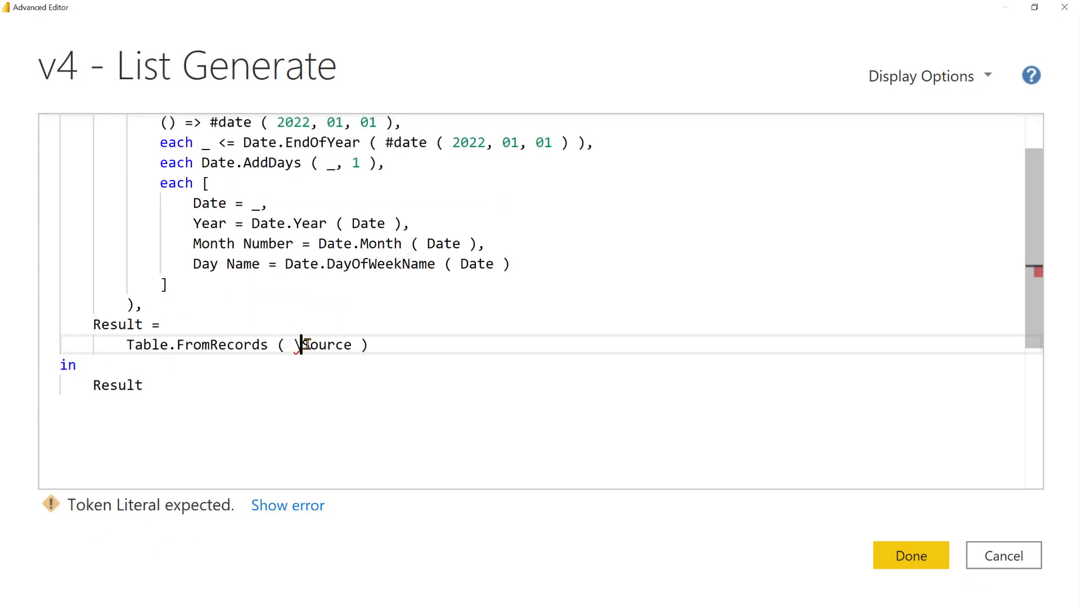
pyautogui.press('Return')
pyautogui.press('Tab')
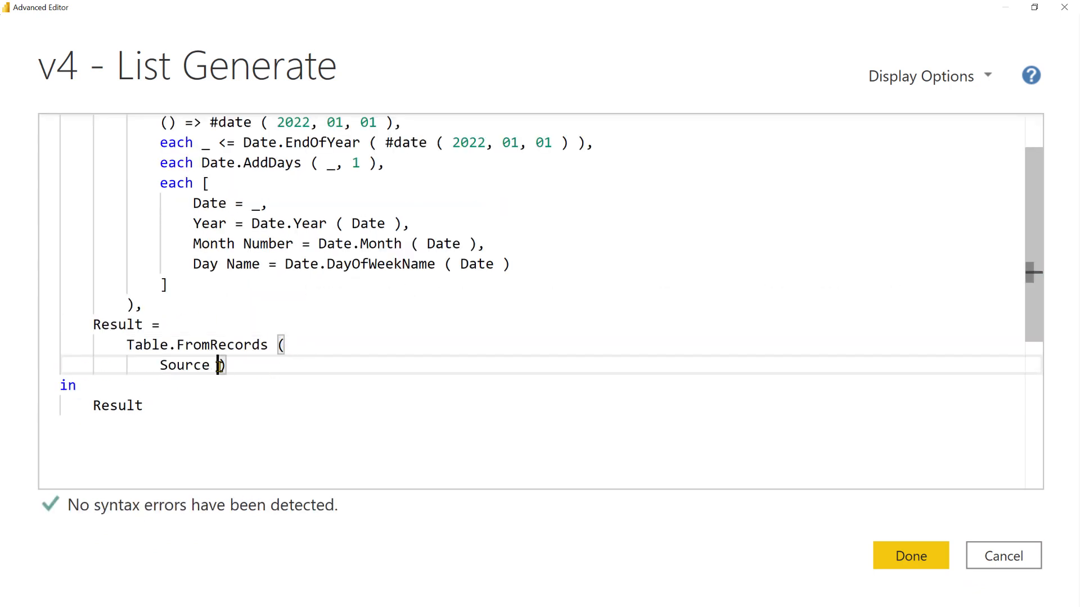
pyautogui.click(215, 365)
pyautogui.press('Return')
pyautogui.press('Return')
pyautogui.hotkey('shift', 'Tab')
# Step: Add type table as the second argument of Table.FromRecords, separated from Source by a comma
pyautogui.click(203, 381)
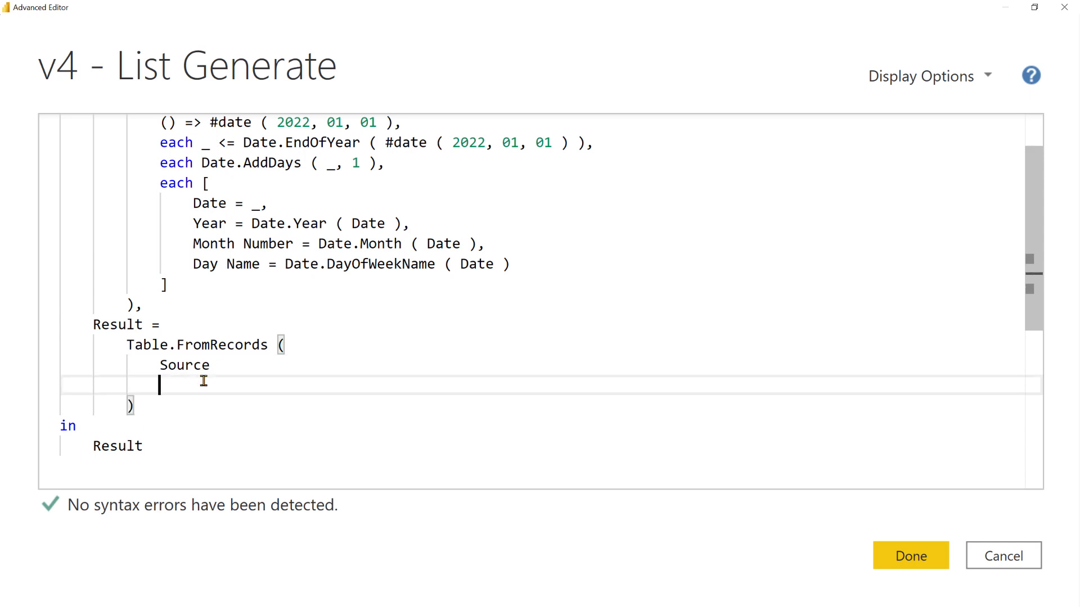
pyautogui.write('type table')
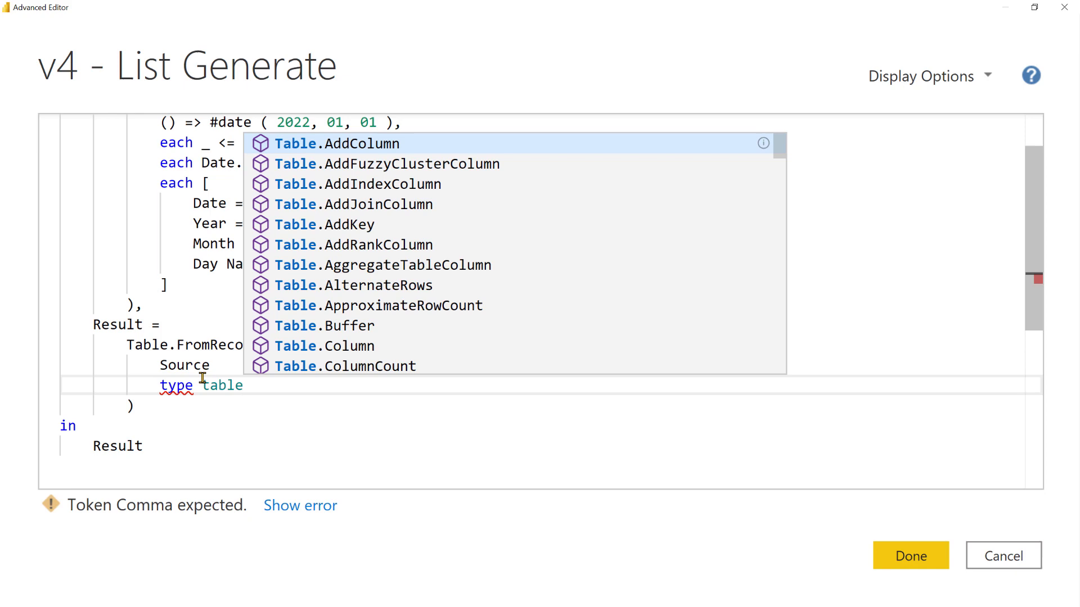
pyautogui.click(258, 355)
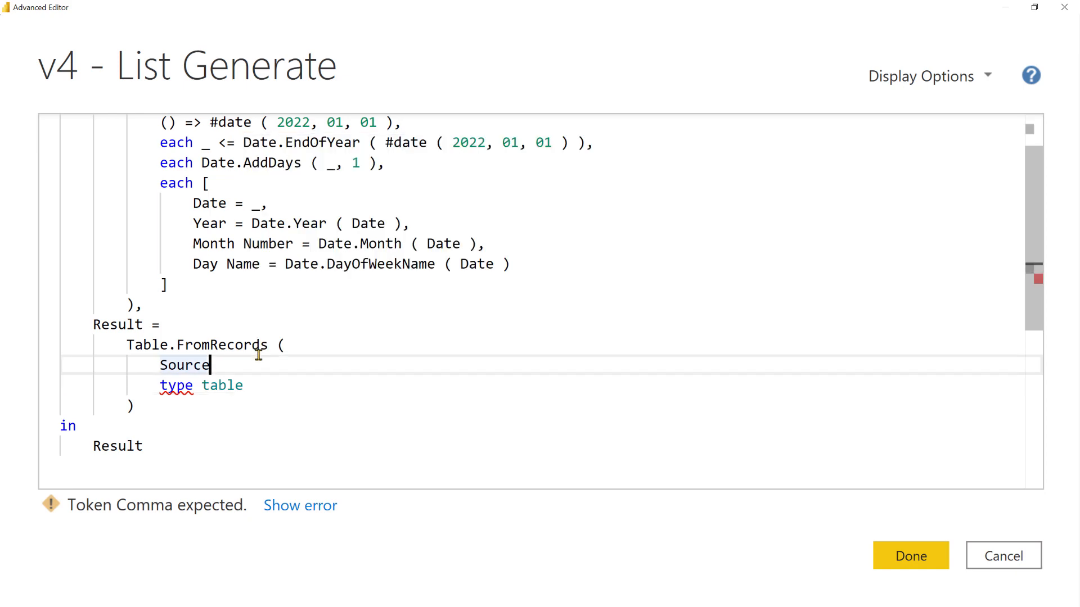
pyautogui.write(',')
# Step: Copy the selector's bracketed field record from List.Generate onto a new line below type table
pyautogui.click(279, 386)
pyautogui.press('Return')
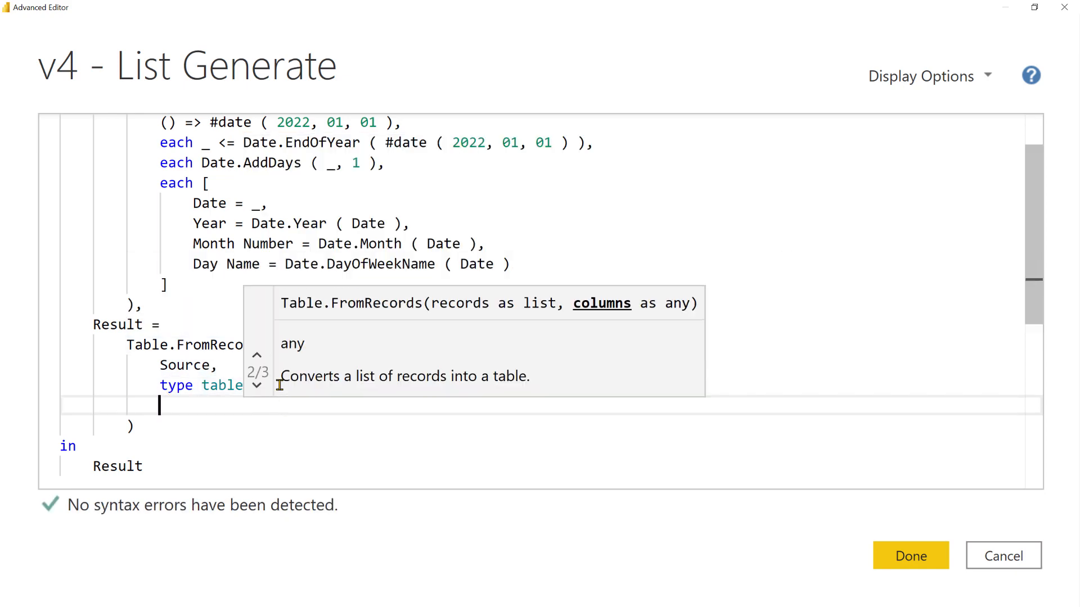
pyautogui.write('[')
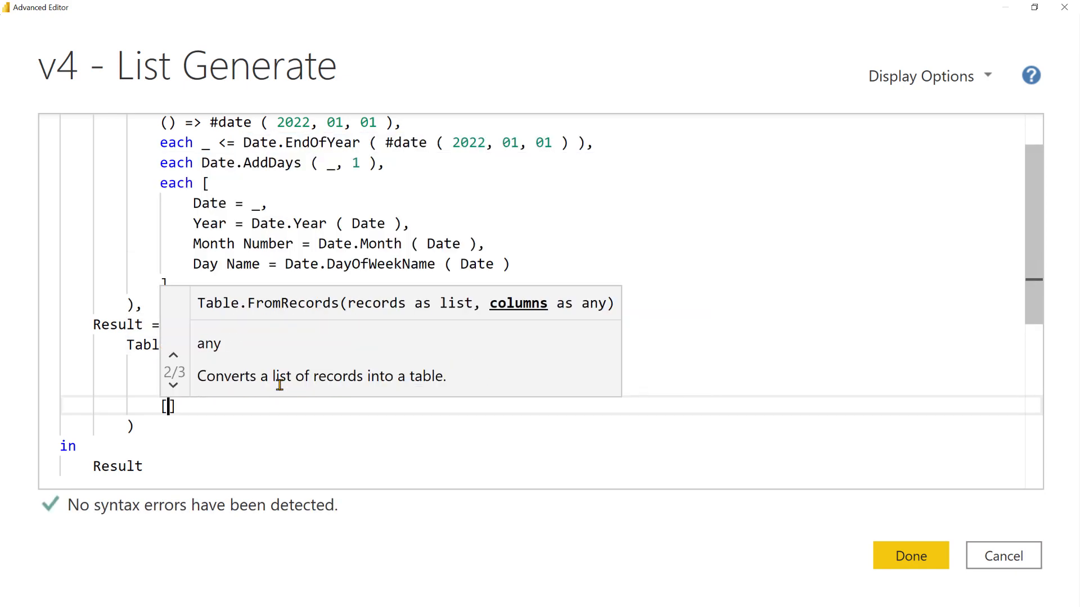
pyautogui.press('Return')
pyautogui.moveTo(185, 284); pyautogui.dragTo(209, 185)
pyautogui.hotkey('ctrl', 'c')
pyautogui.moveTo(163, 430); pyautogui.dragTo(163, 405)
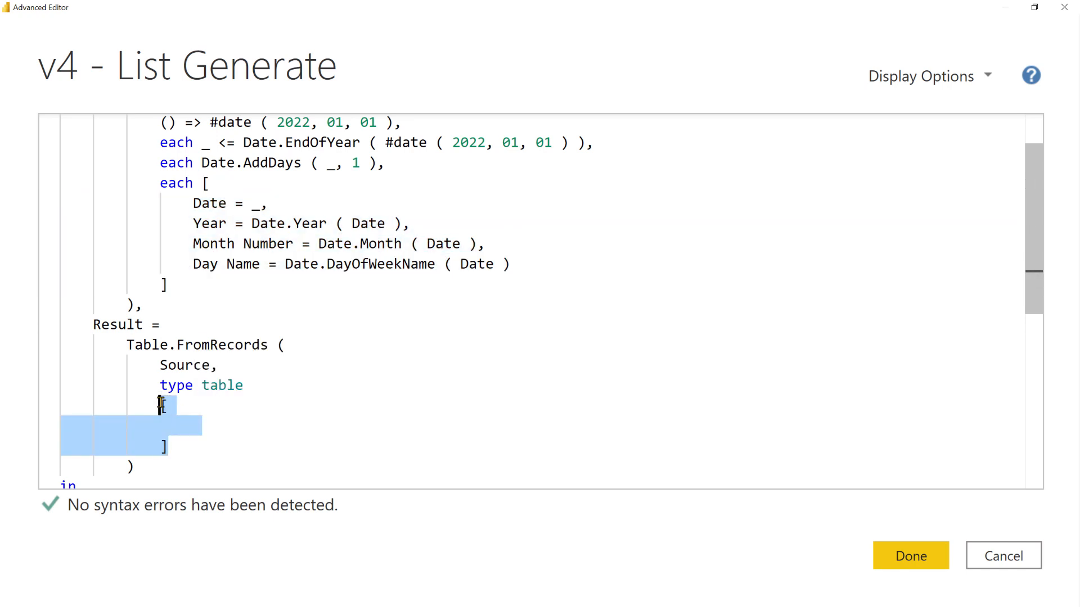
pyautogui.hotkey('ctrl', 'v')
# Step: Set the Date field in the table type definition to date
pyautogui.doubleClick(257, 316)
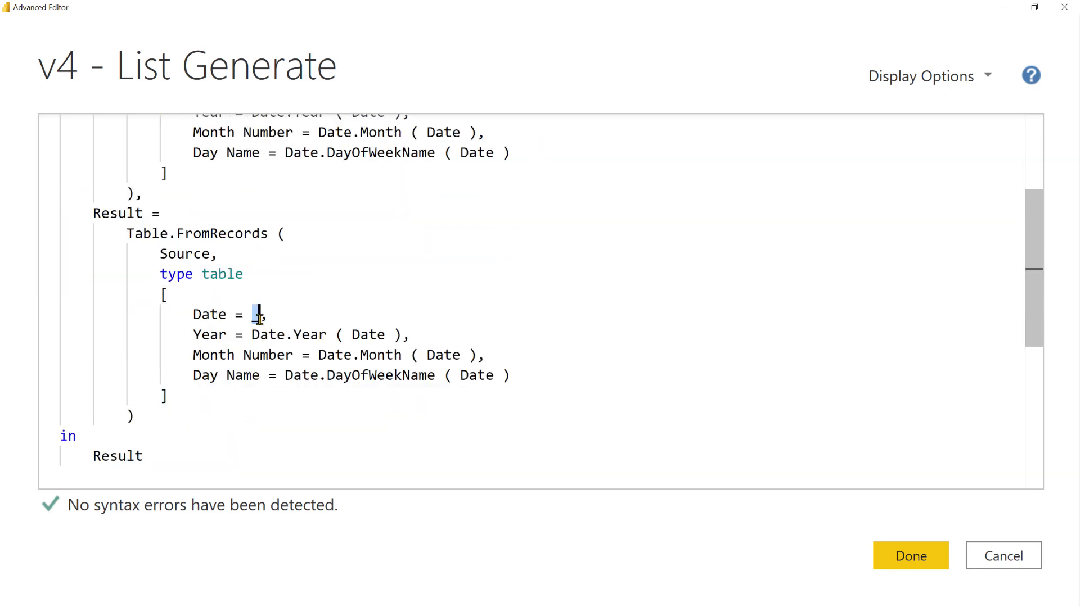
pyautogui.write('Date')
pyautogui.click(257, 316)
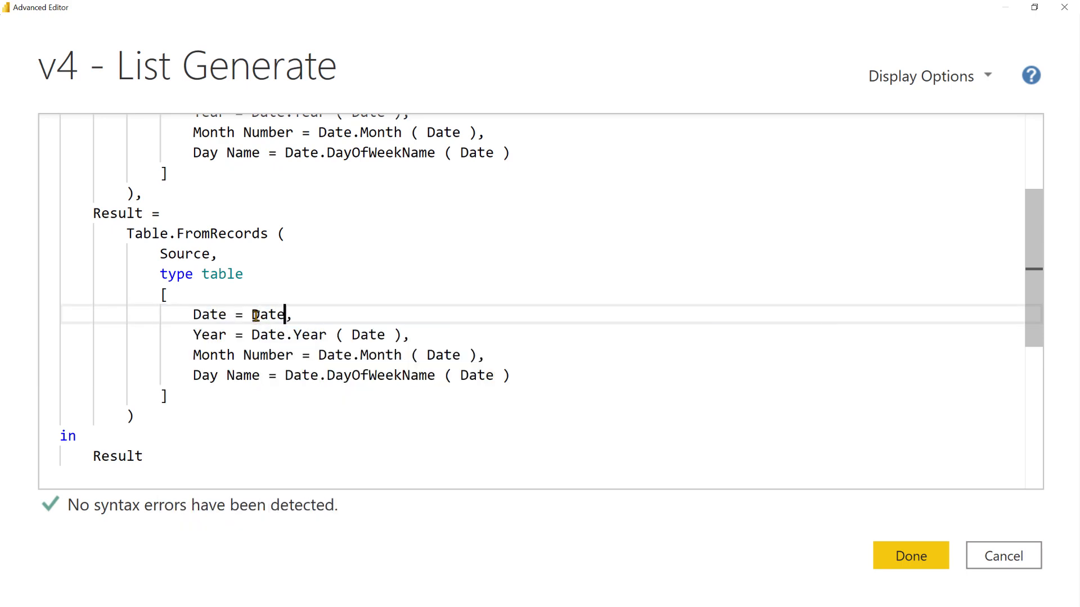
pyautogui.press('BackSpace')
pyautogui.write('d')
# Step: Set both the Year and Month Number fields in the table type definition to Int64.Type
pyautogui.moveTo(253, 334); pyautogui.dragTo(402, 336)
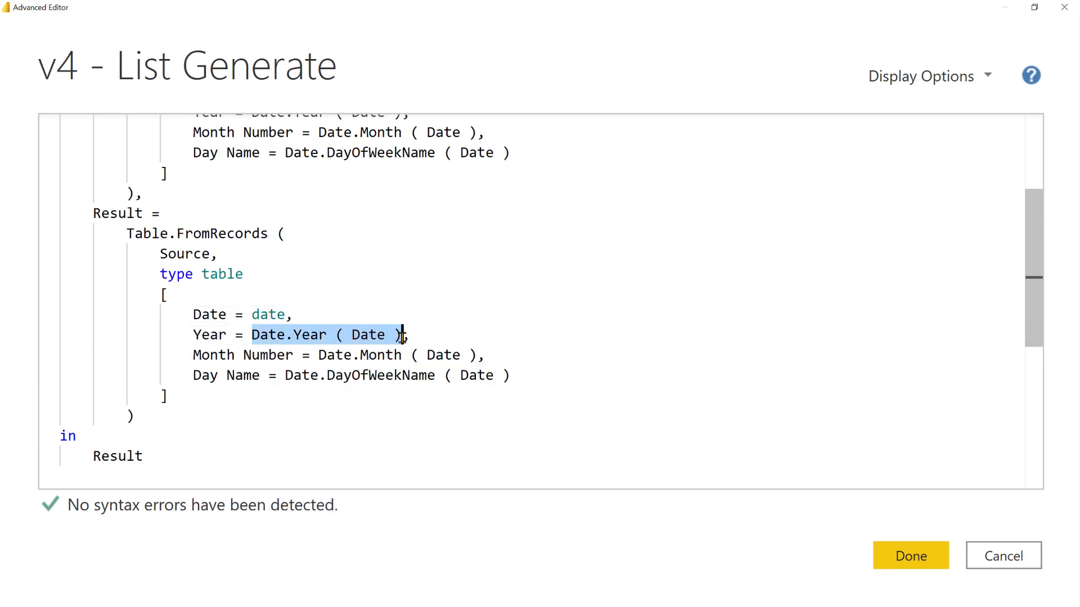
pyautogui.write('Int64,')
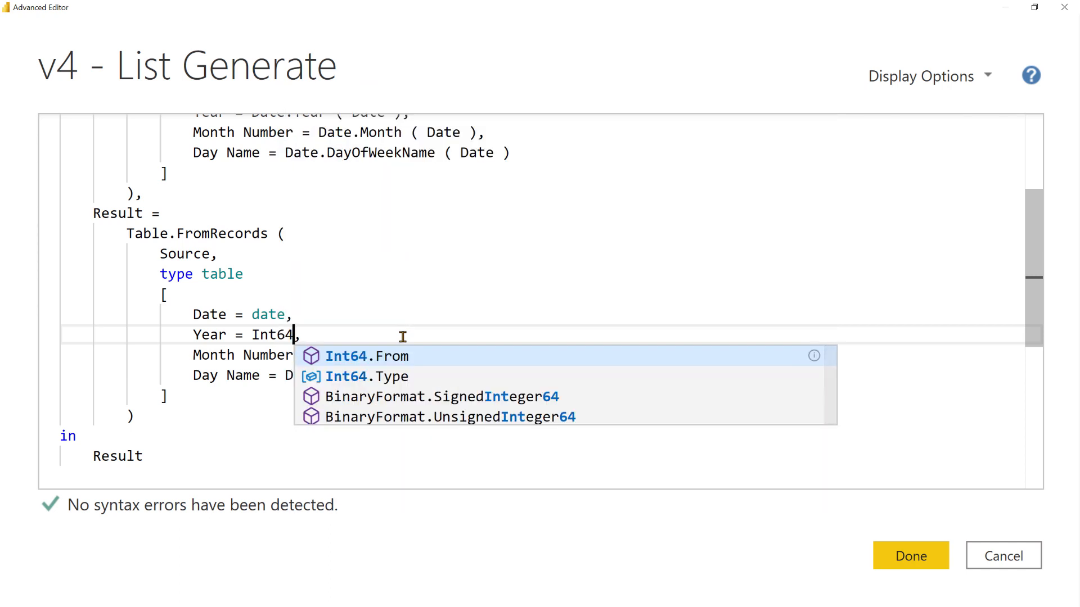
pyautogui.press('Down')
pyautogui.press('Tab')
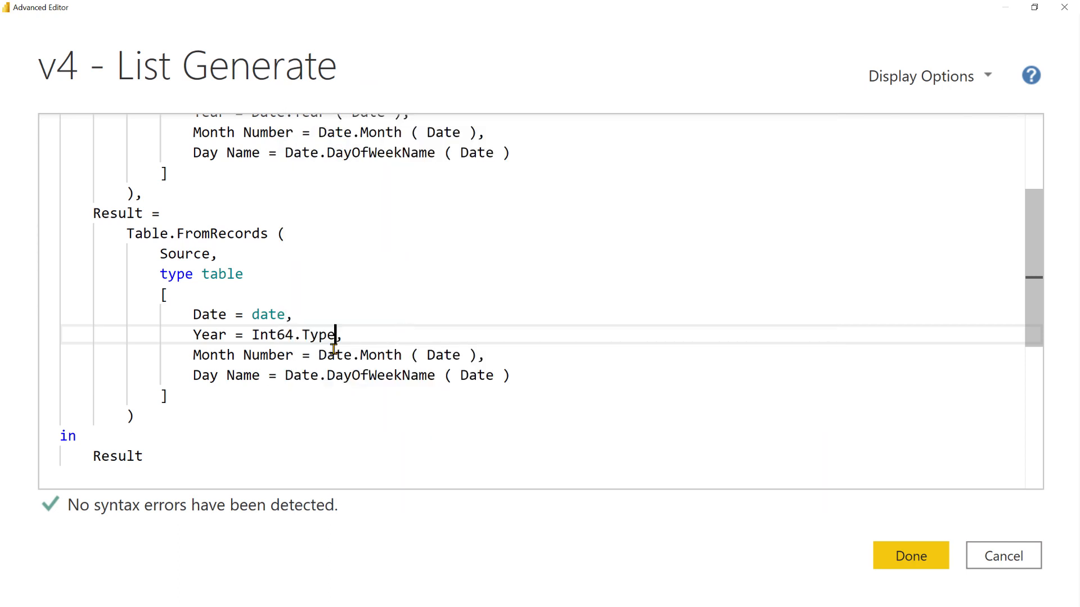
pyautogui.moveTo(252, 335); pyautogui.dragTo(479, 355)
pyautogui.hotkey('ctrl', 'v')
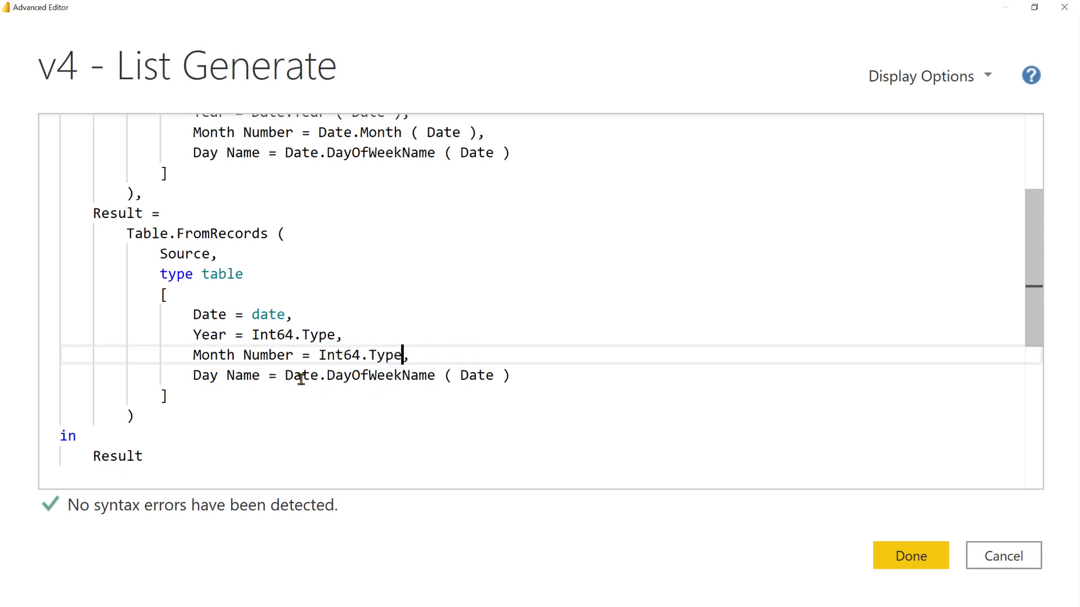
# Step: Set the Day Name field in the table type definition to text and apply the code to the query
pyautogui.click(281, 376)
pyautogui.moveTo(281, 376); pyautogui.dragTo(535, 367)
pyautogui.press('BackSpace')
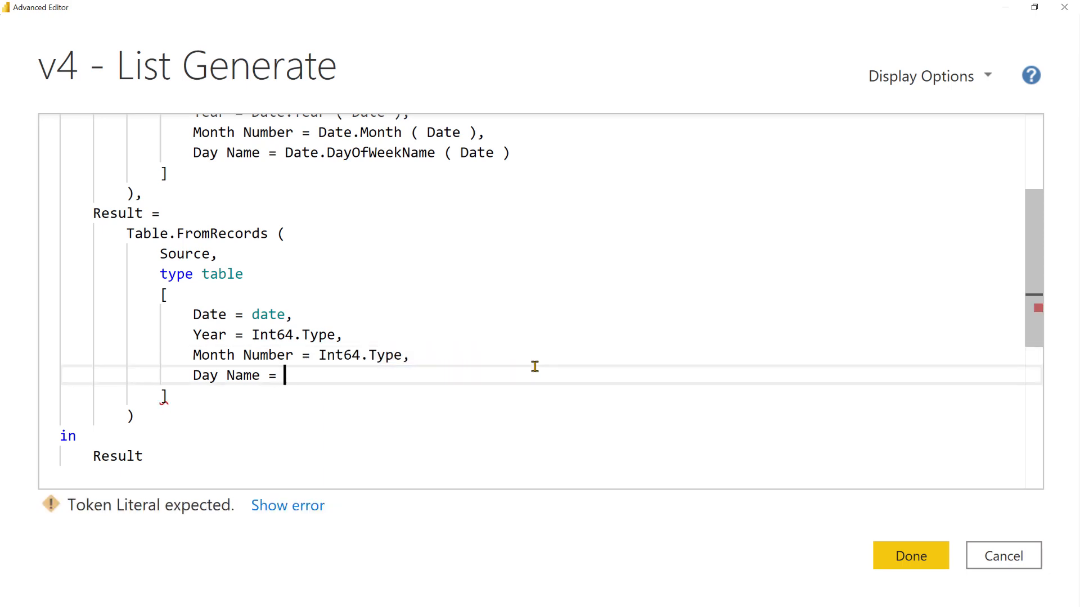
pyautogui.write('text')
pyautogui.click(911, 556)
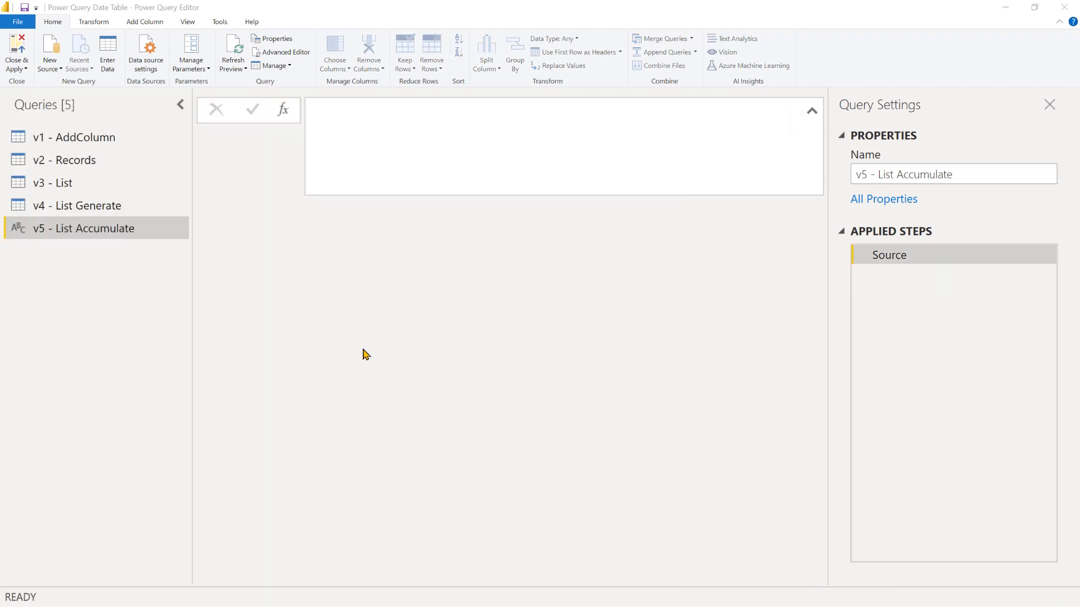
# Step: Replace the empty text in the Source step of v5 - List Accumulate with an empty List.Generate ( ) call split across lines
pyautogui.click(302, 53)
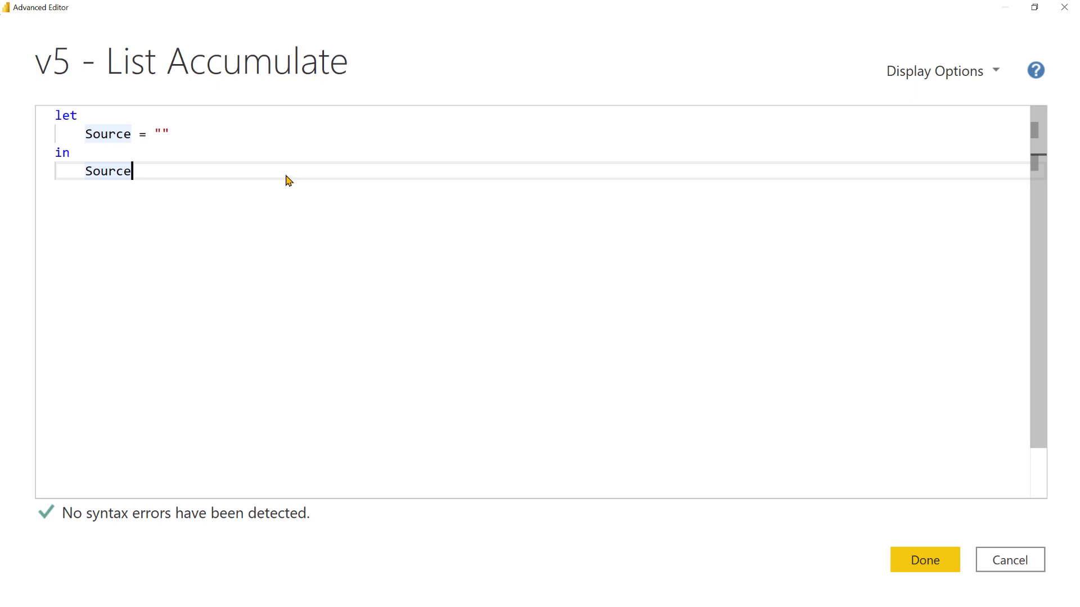
pyautogui.moveTo(84, 134); pyautogui.dragTo(178, 135)
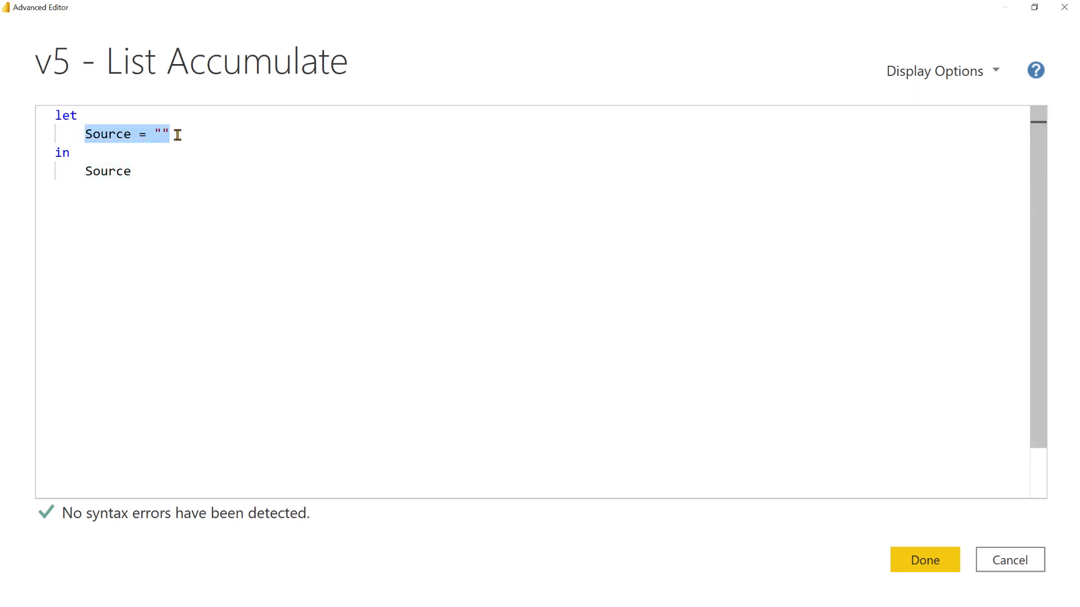
pyautogui.click(177, 135)
pyautogui.press('BackSpace')
pyautogui.press('BackSpace')
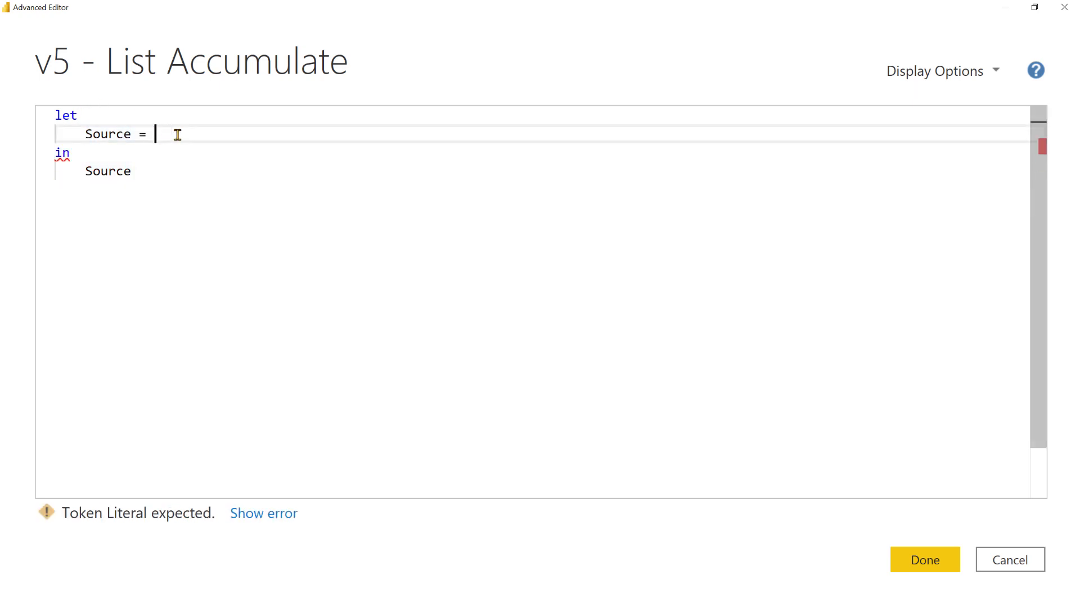
pyautogui.press('Return')
pyautogui.write('List.')
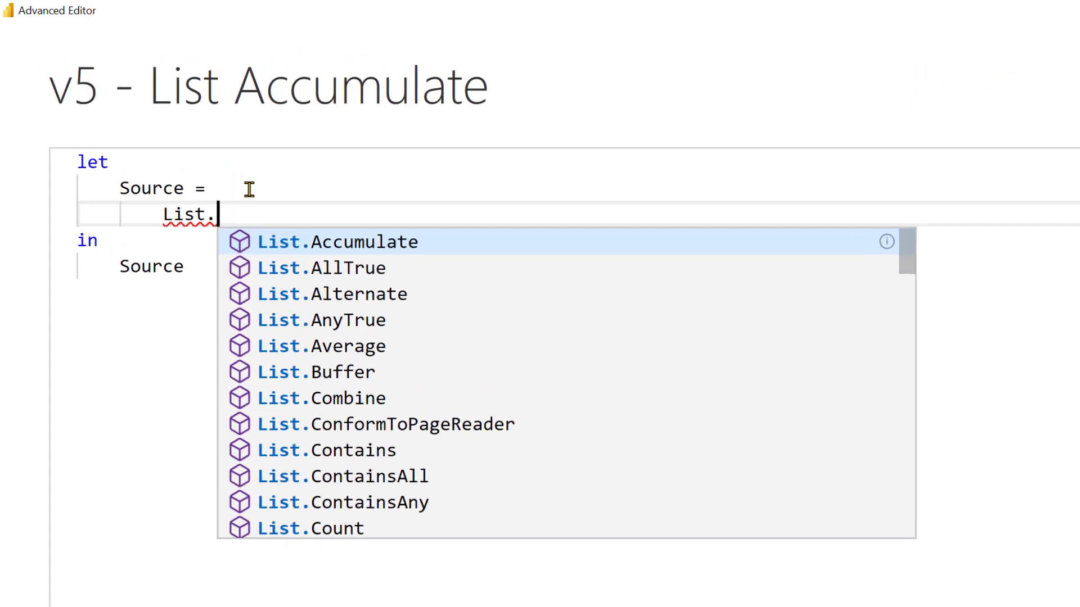
pyautogui.write('Generate (')
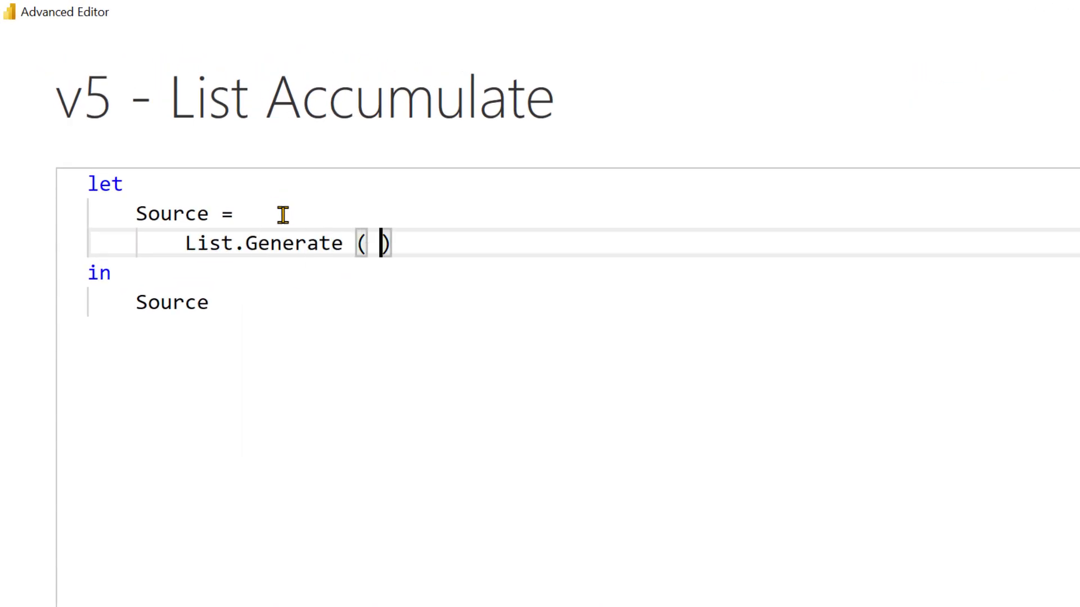
pyautogui.press('Return')
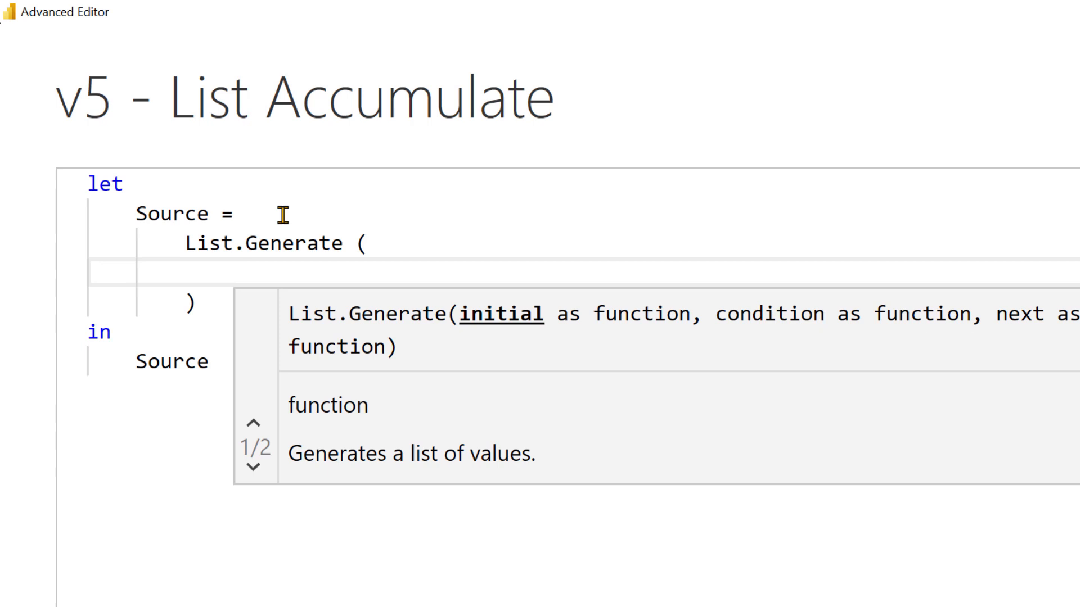